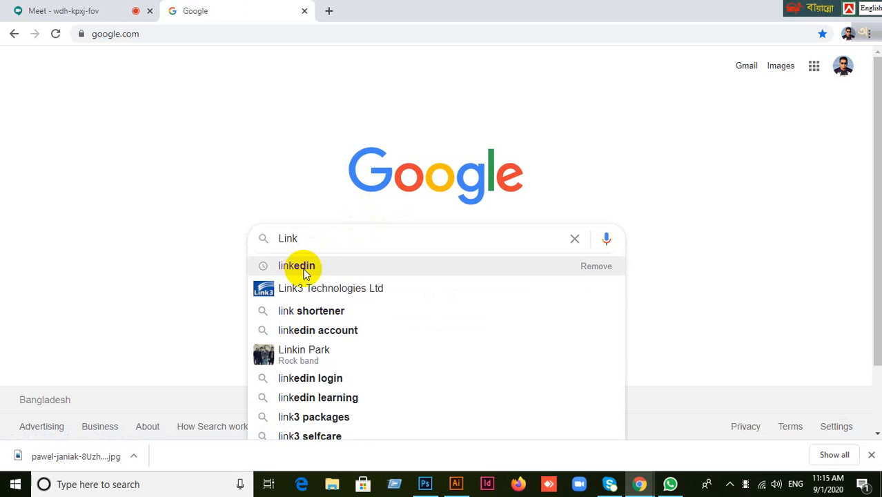
- Open the LinkedIn Bangladesh site from a Google search for linkedin and dismiss its Google sign-in prompt
click(299, 272)
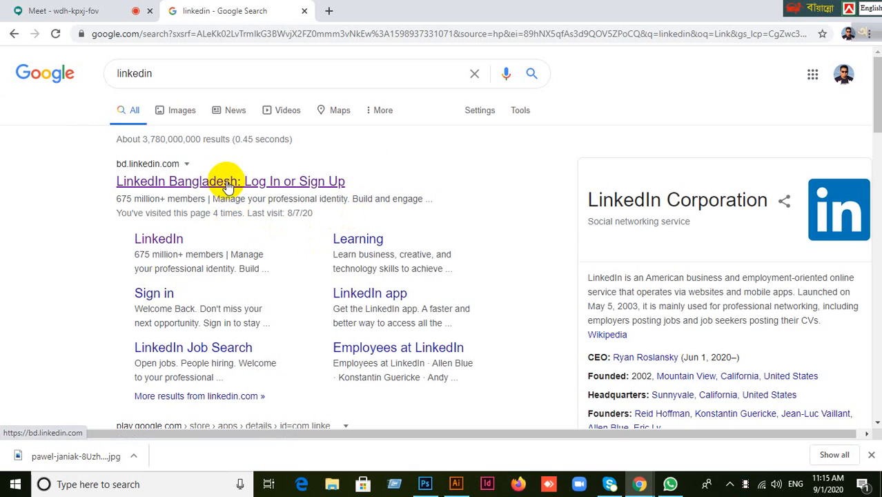
click(69, 11)
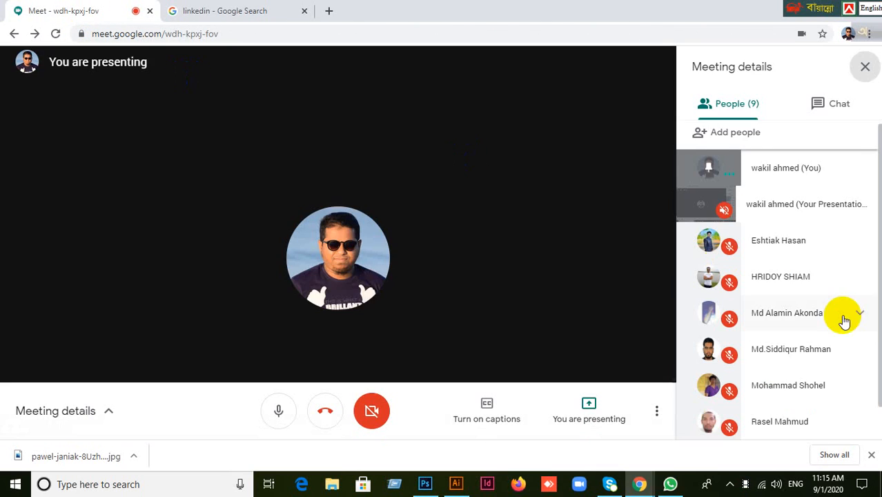
scroll(859, 334, down, 1)
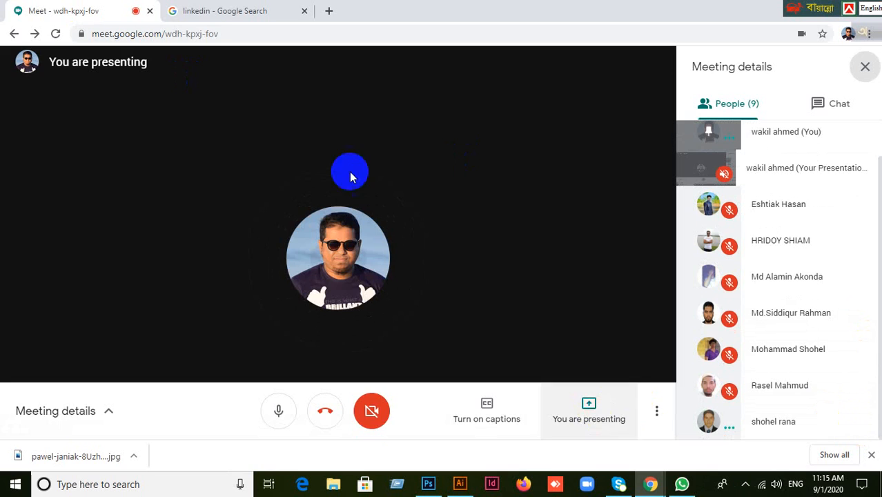
click(230, 14)
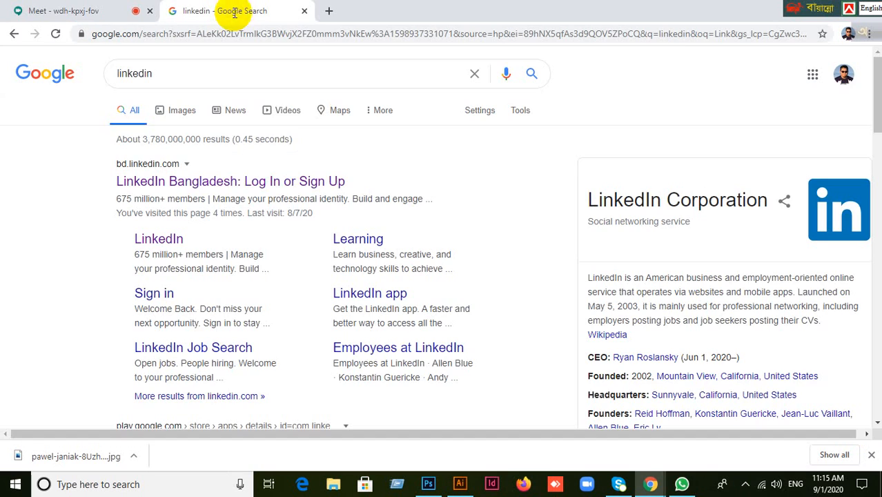
click(220, 182)
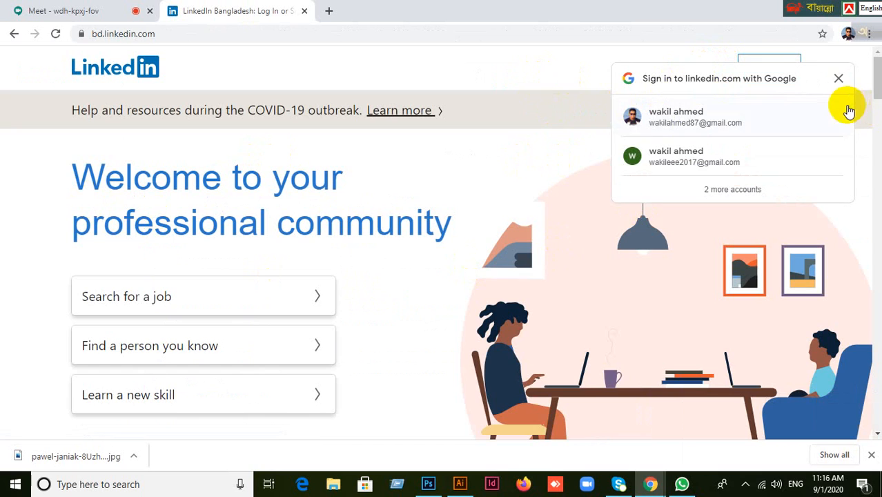
click(839, 78)
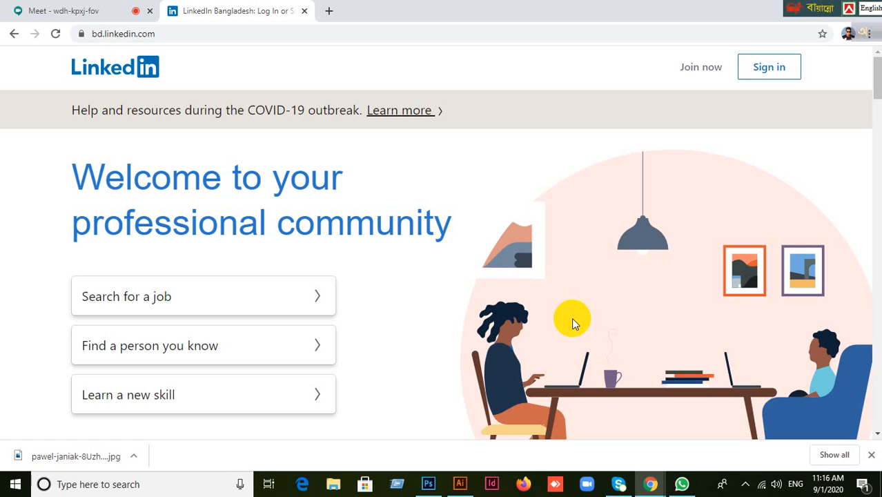
- Return to the Google Meet call to check on the participants
click(84, 11)
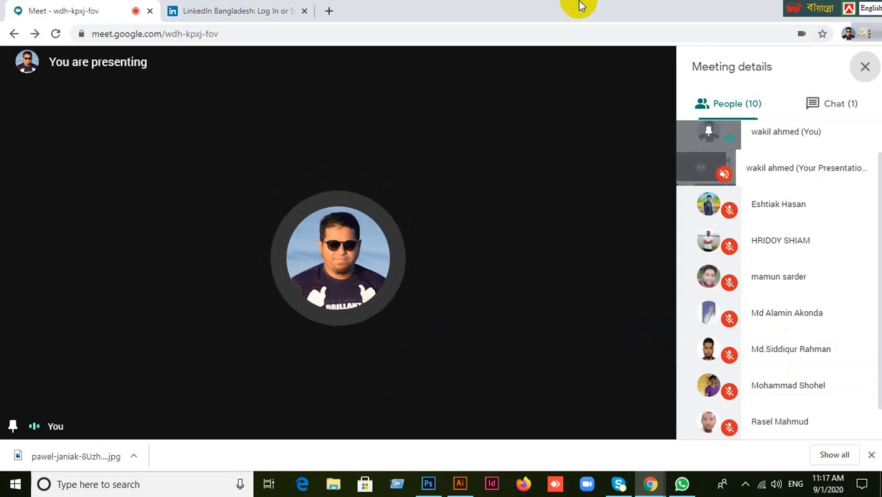
click(226, 10)
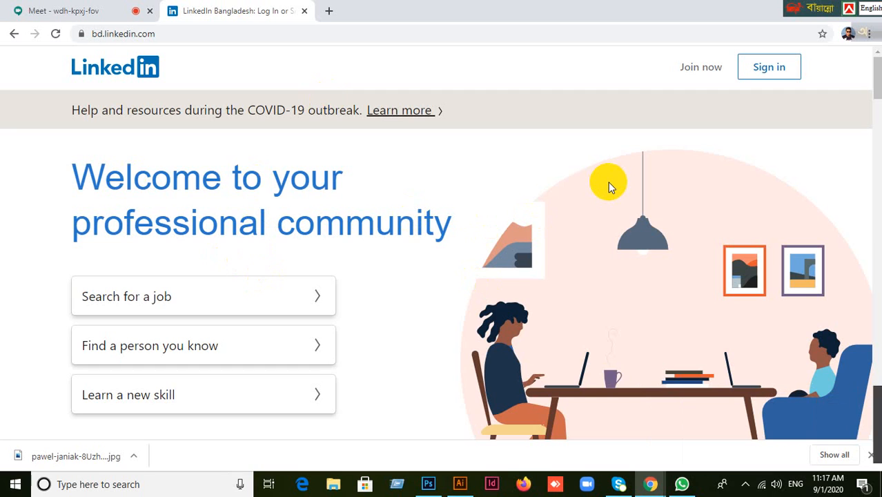
click(56, 12)
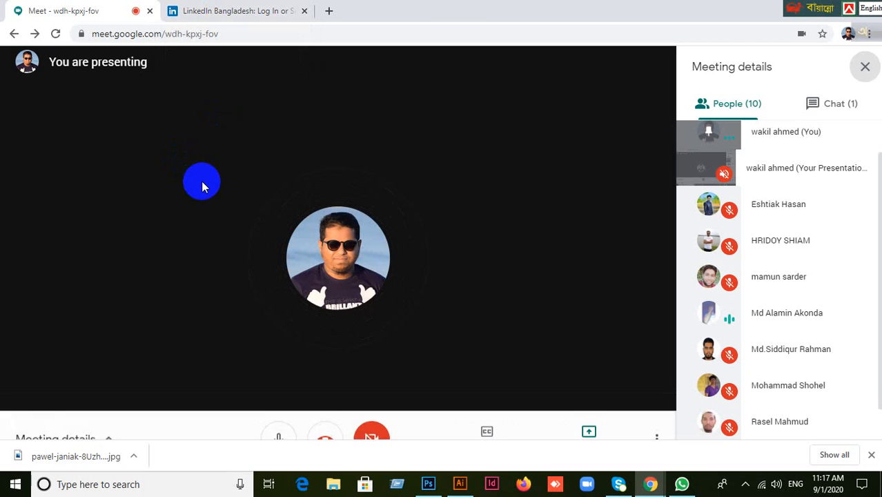
click(219, 11)
click(78, 11)
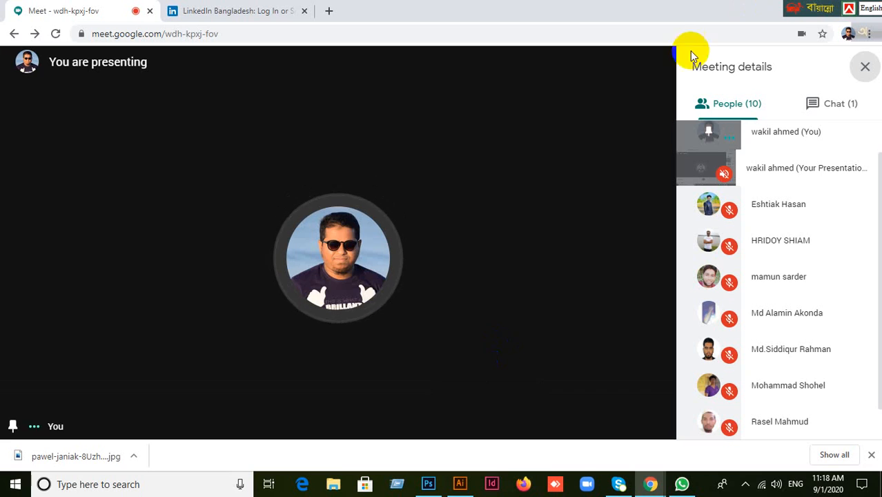
- Switch to Adobe Illustrator and close Untitled-2 without saving, along with the B1.jpg document
click(461, 484)
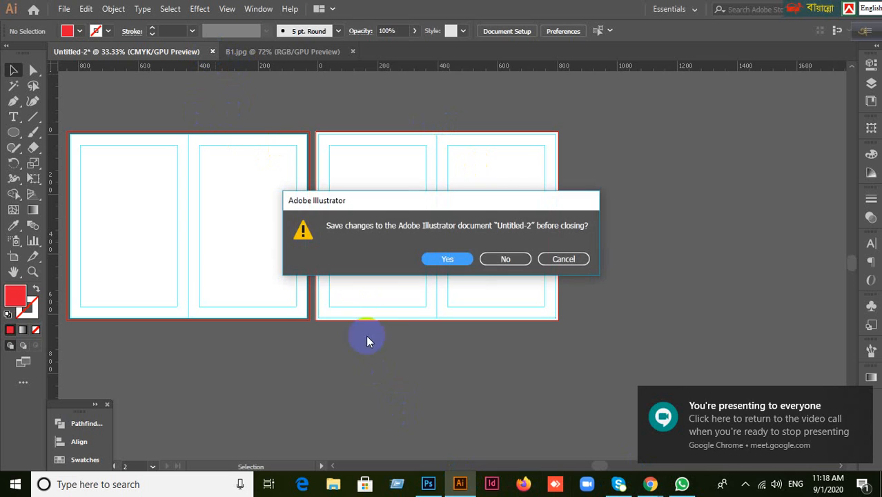
click(504, 260)
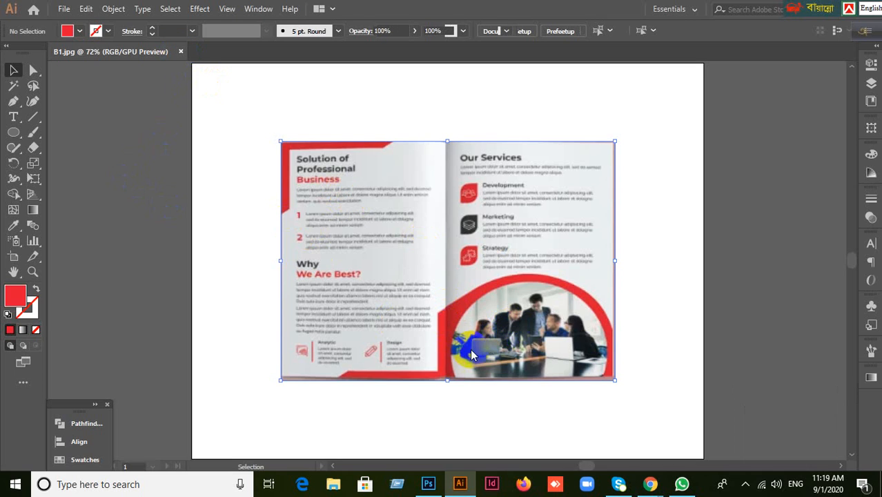
key(ctrl+w)
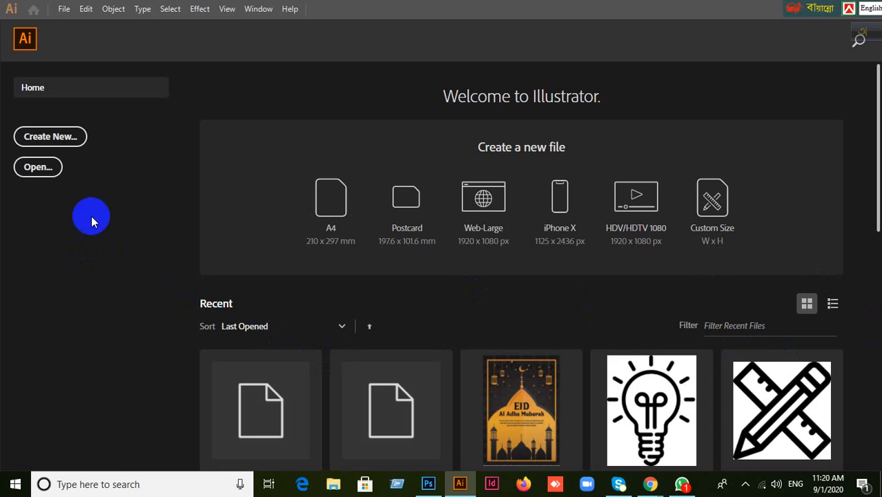
click(39, 173)
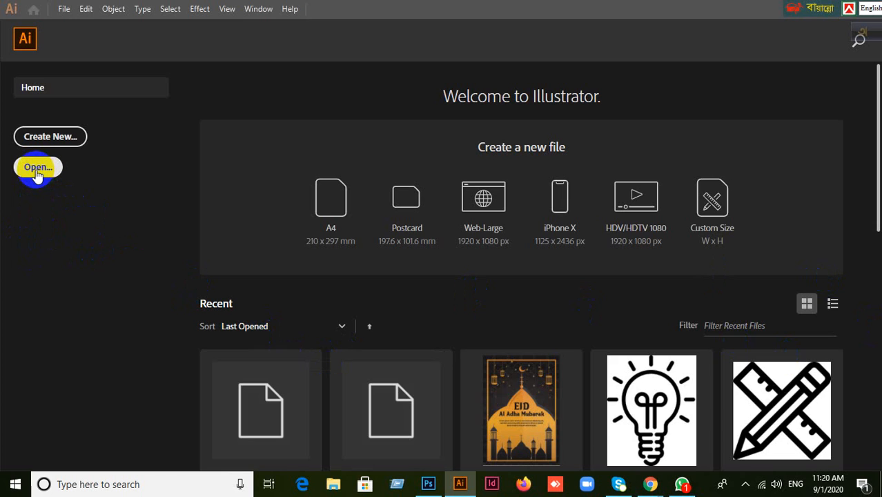
click(38, 173)
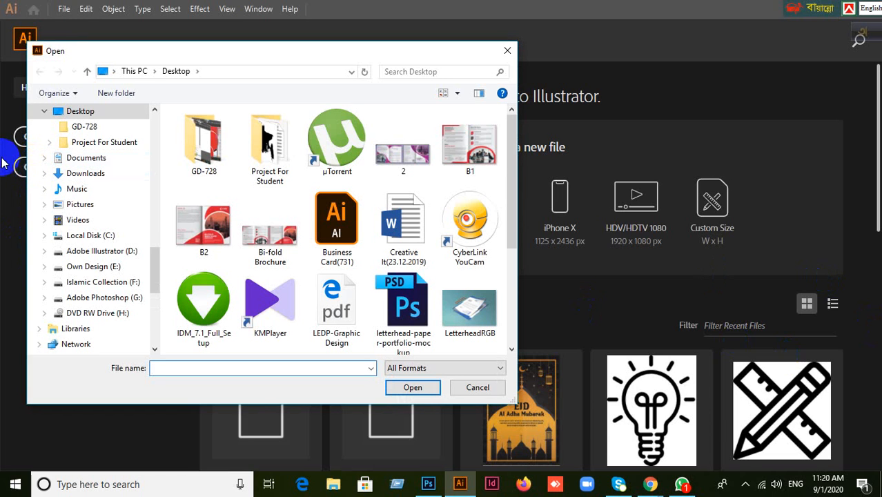
click(505, 51)
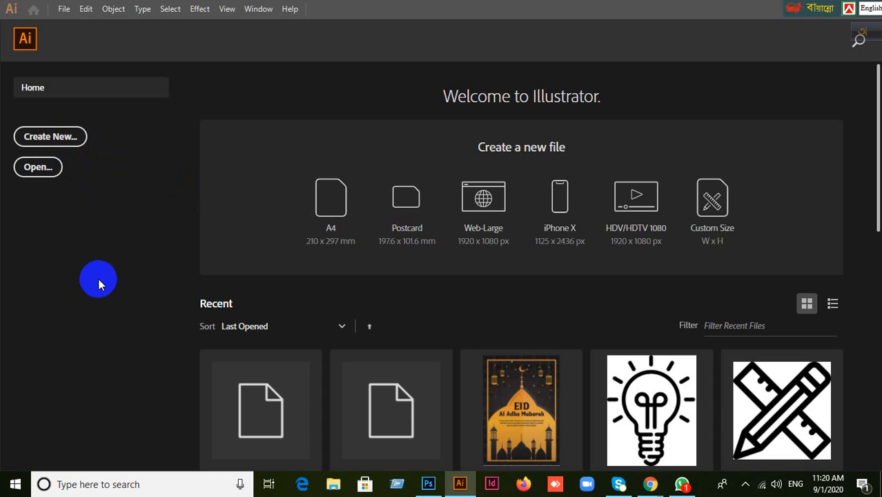
- Start a new document setup and set the bleed to 0 in on all four sides
key(ctrl+n)
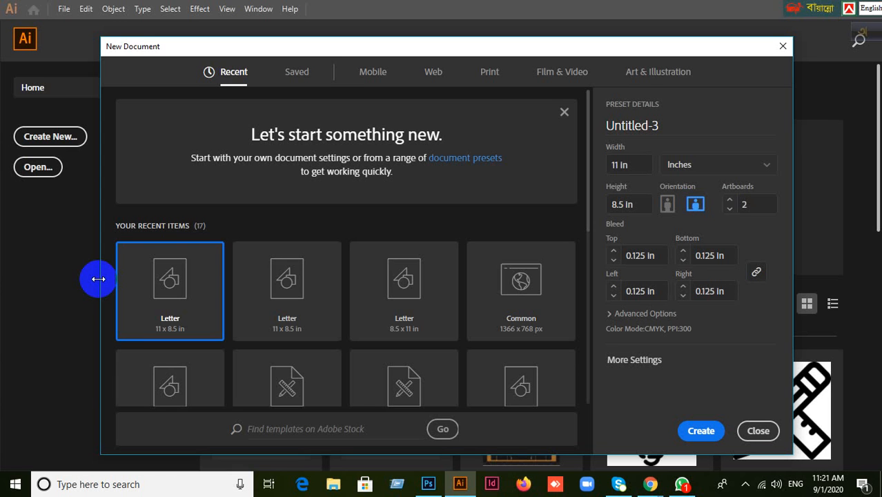
click(756, 278)
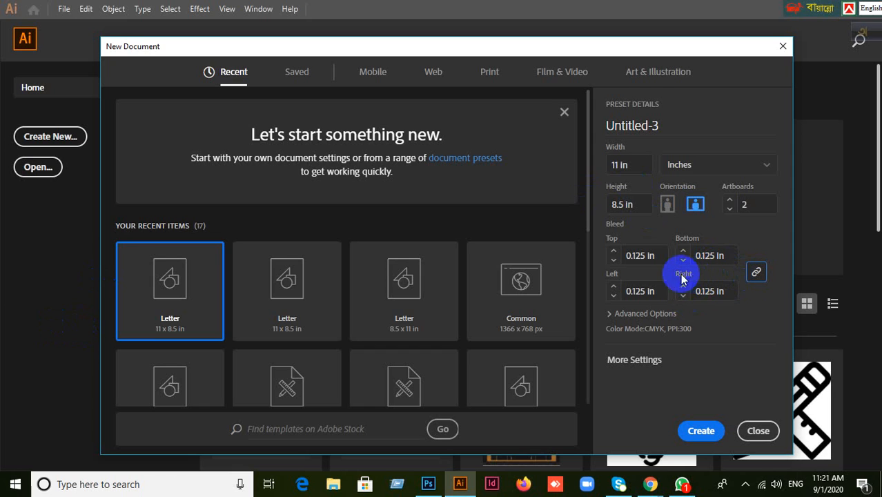
click(644, 254)
text(0)
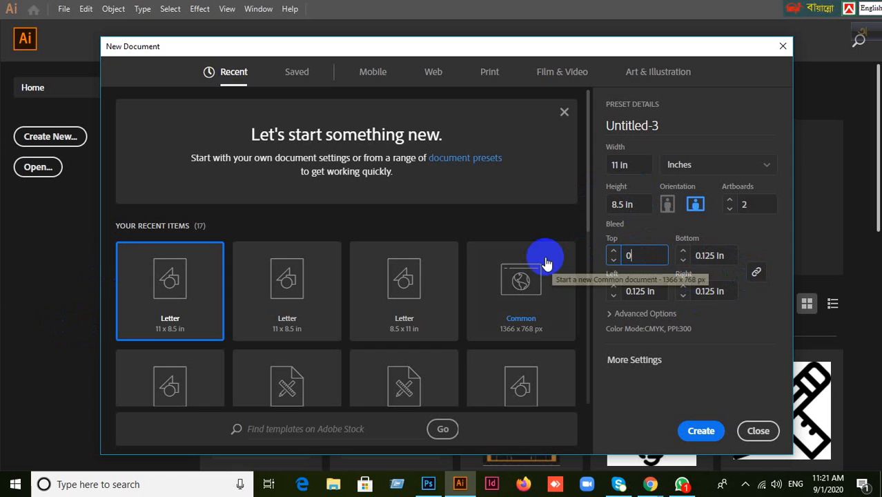
click(756, 275)
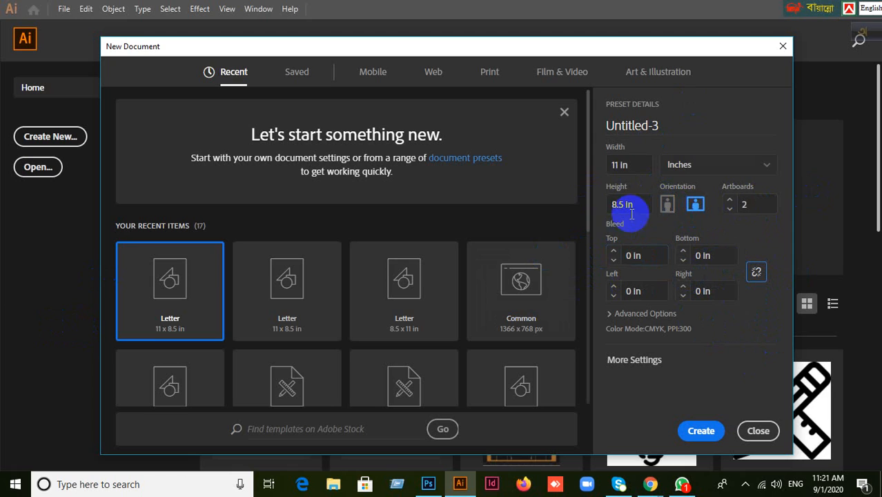
- Try Points and Pixels as the new document's units and set them back to Inches
click(637, 166)
click(607, 207)
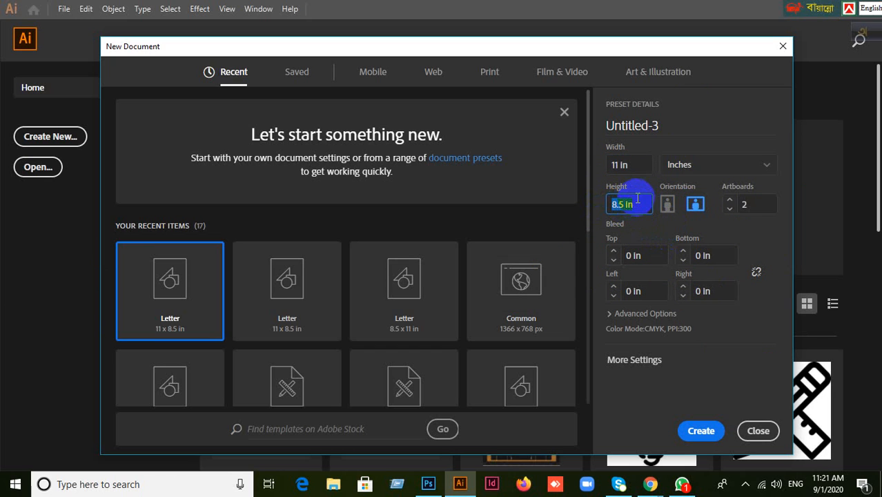
click(635, 165)
click(718, 177)
click(702, 184)
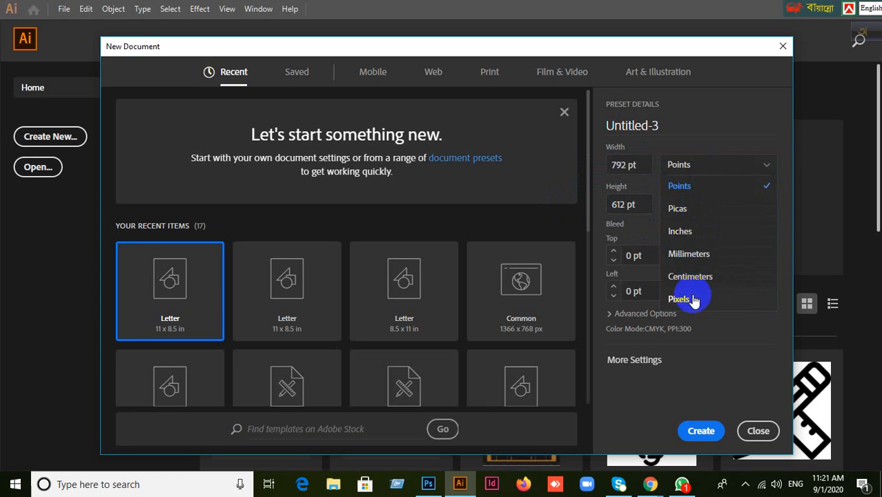
click(692, 299)
click(713, 170)
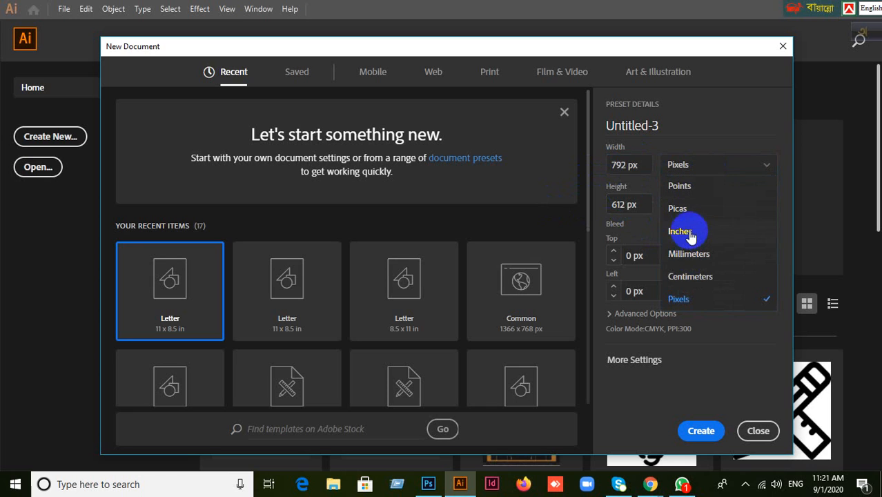
click(699, 189)
click(704, 170)
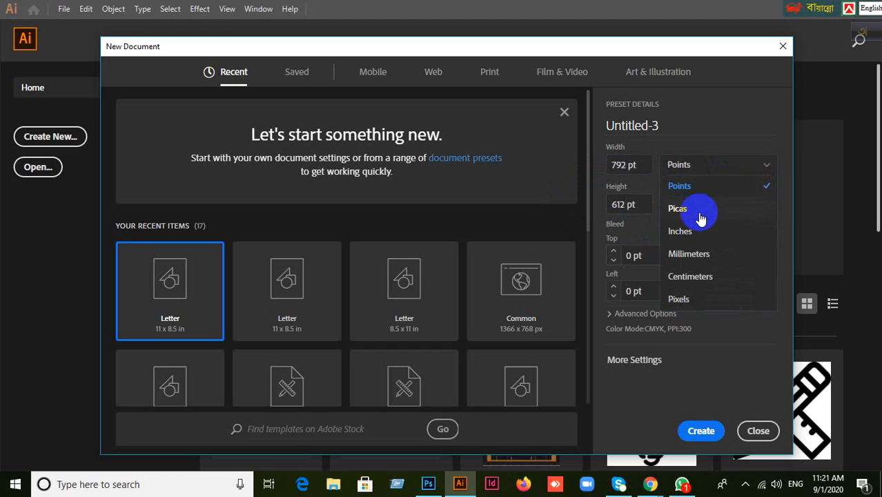
click(697, 233)
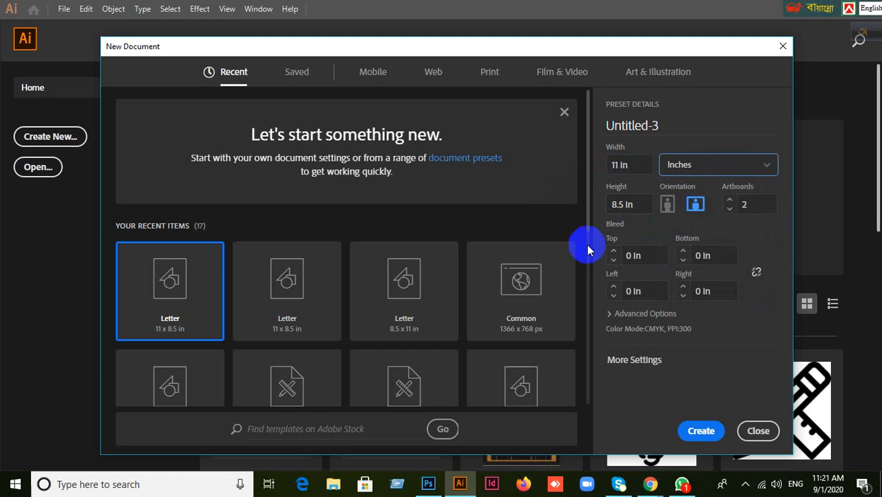
- Set the new document to 1 artboard in portrait orientation
click(748, 203)
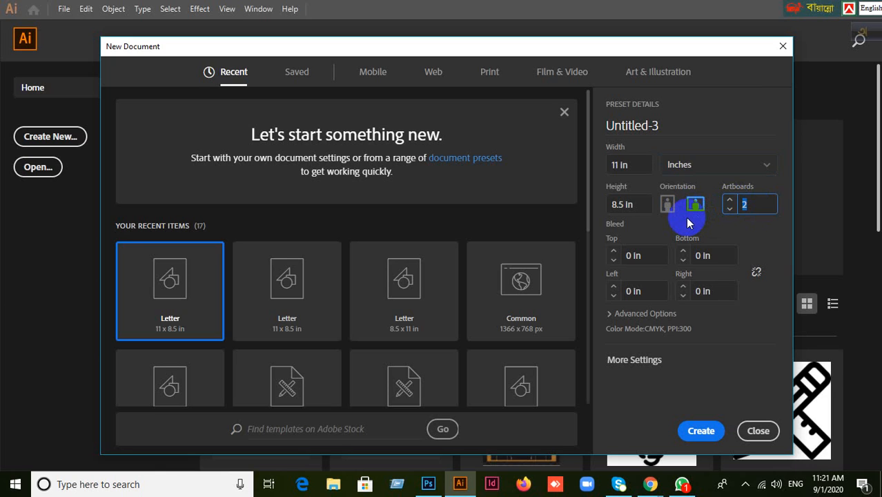
text(1)
click(669, 204)
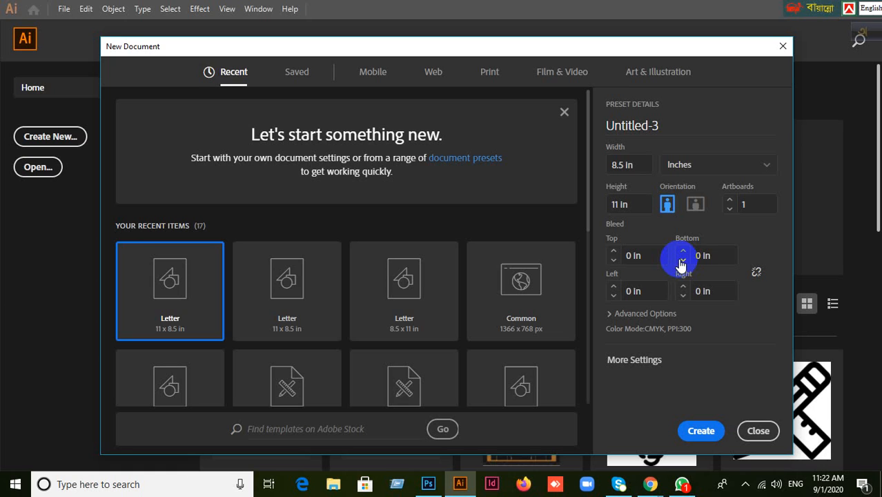
- Try RGB Color in the advanced options, return to CMYK Color, and keep raster effects at High (300 ppi)
click(610, 312)
scroll(680, 362, down, 2)
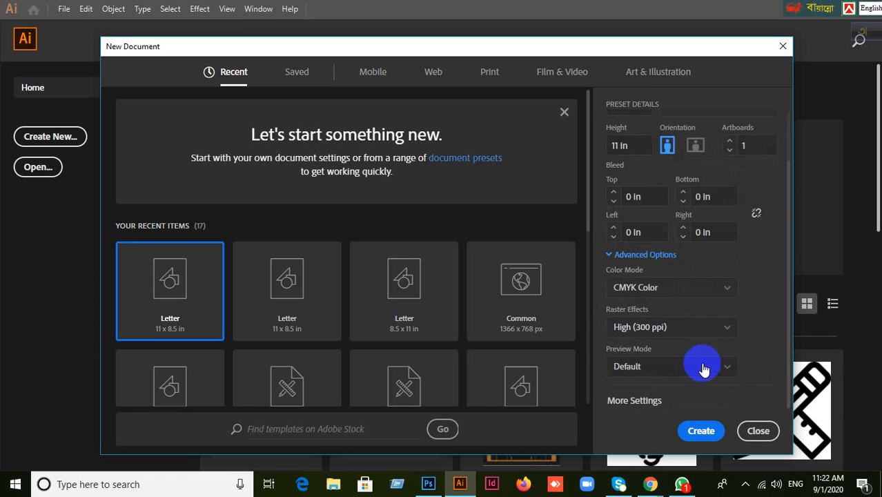
click(726, 291)
click(645, 332)
click(715, 292)
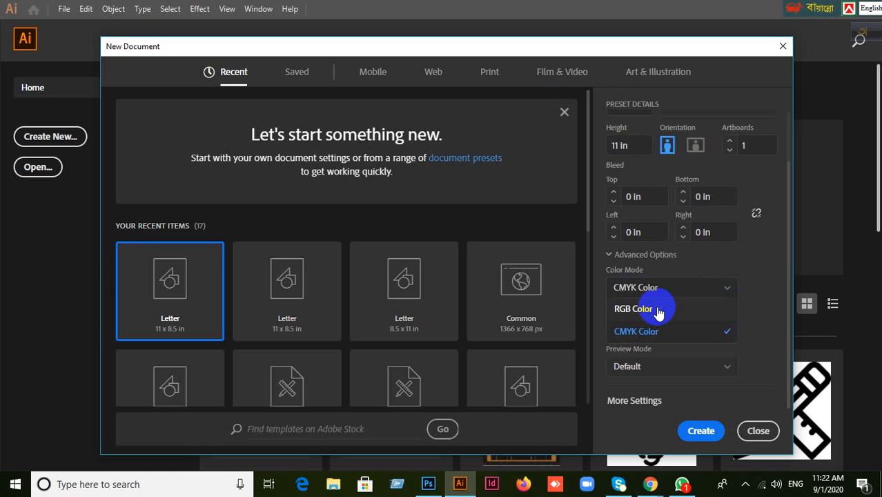
click(657, 310)
click(718, 288)
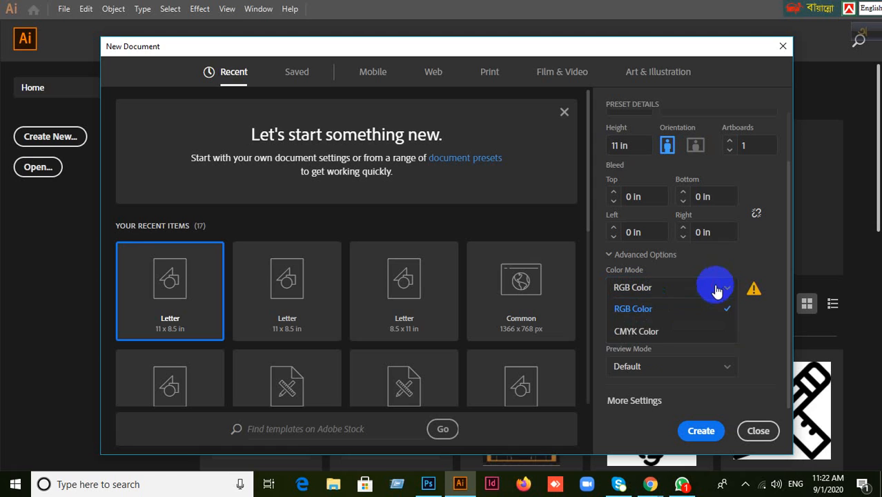
click(650, 334)
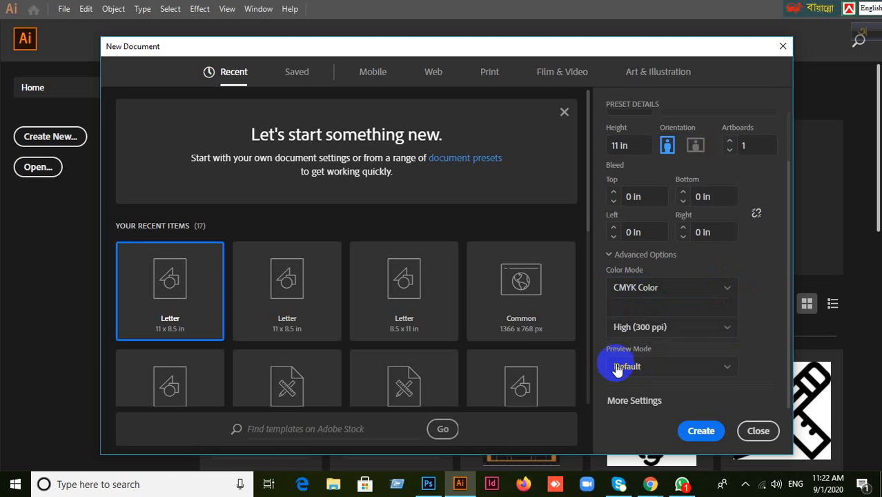
click(716, 331)
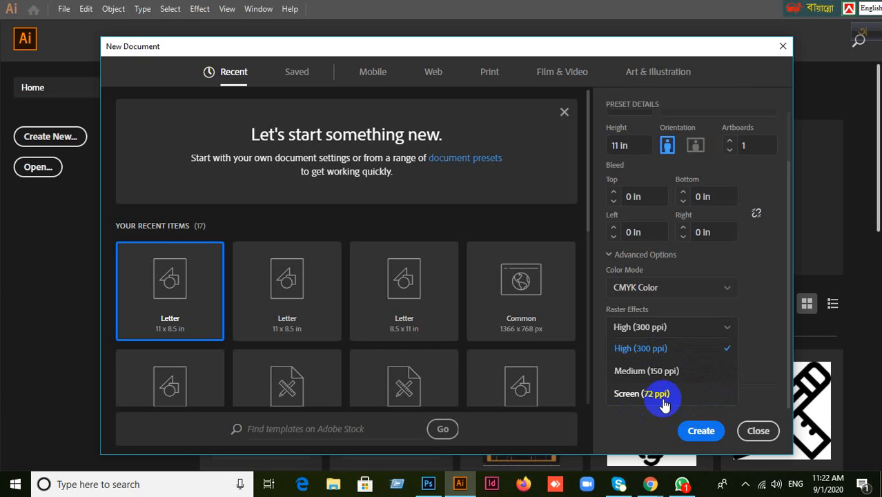
click(729, 337)
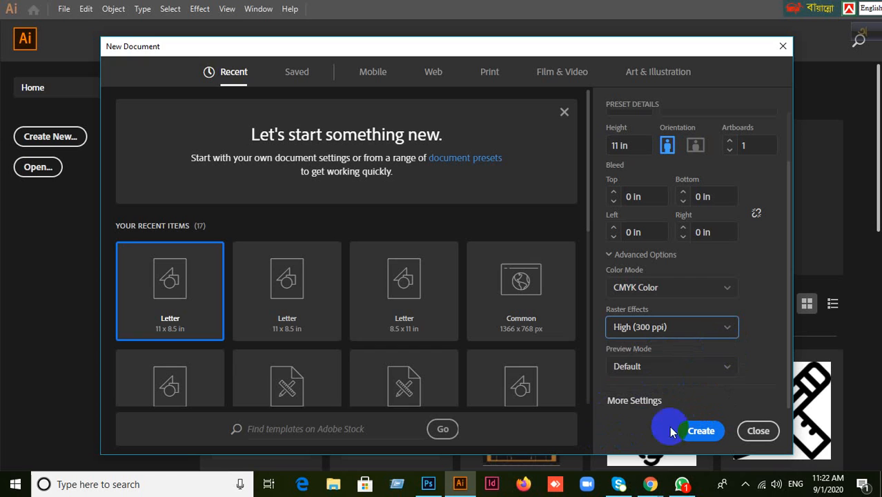
- Review the page sizes in the additional document settings, keep Letter, and create the portrait document with 1 artboard
click(600, 398)
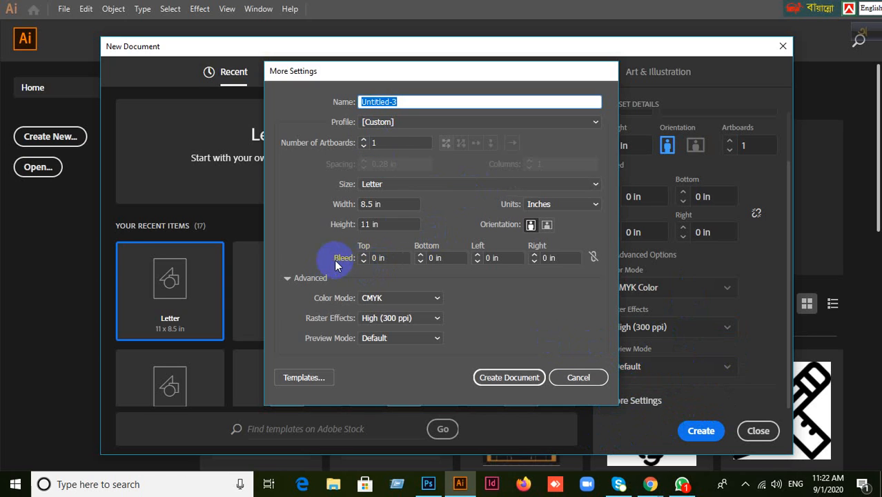
click(456, 188)
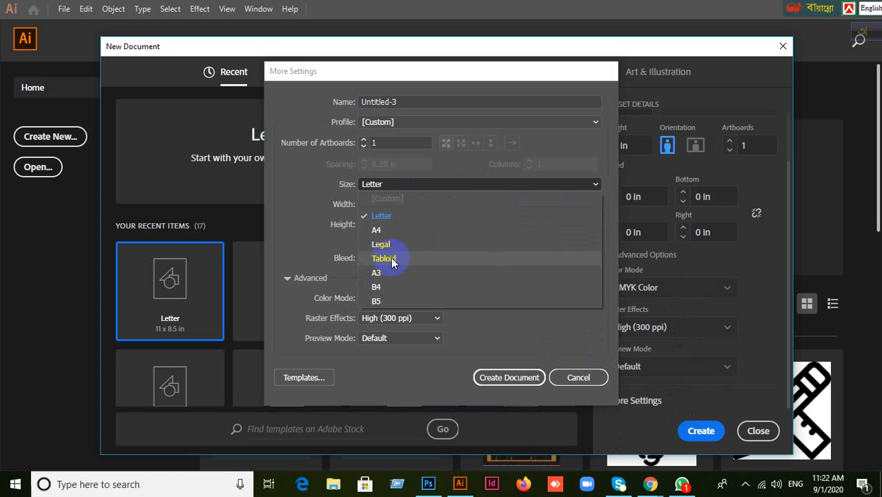
click(570, 184)
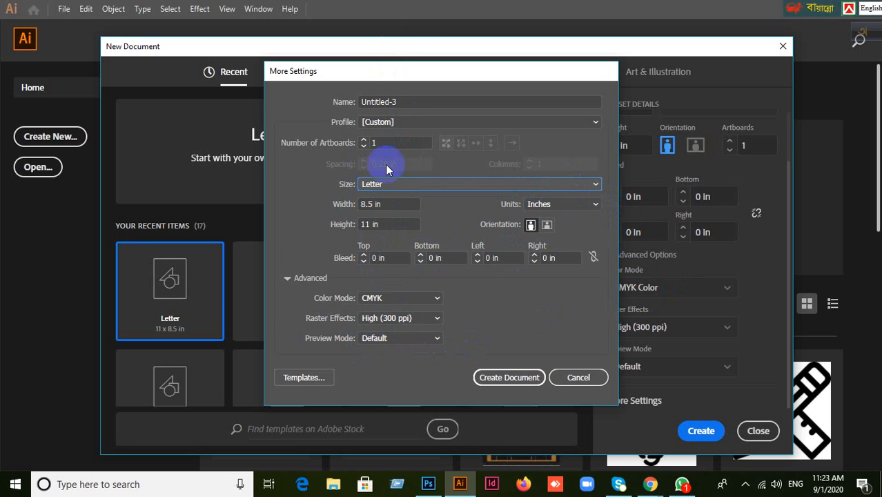
click(515, 382)
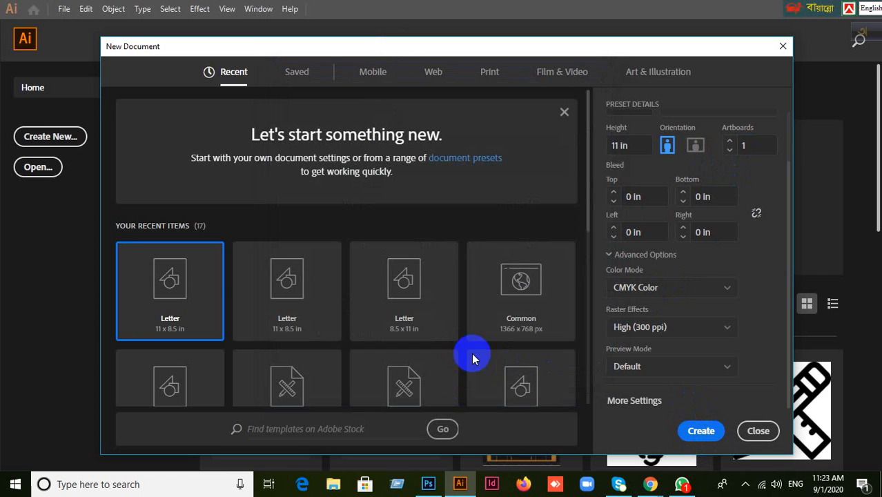
click(702, 433)
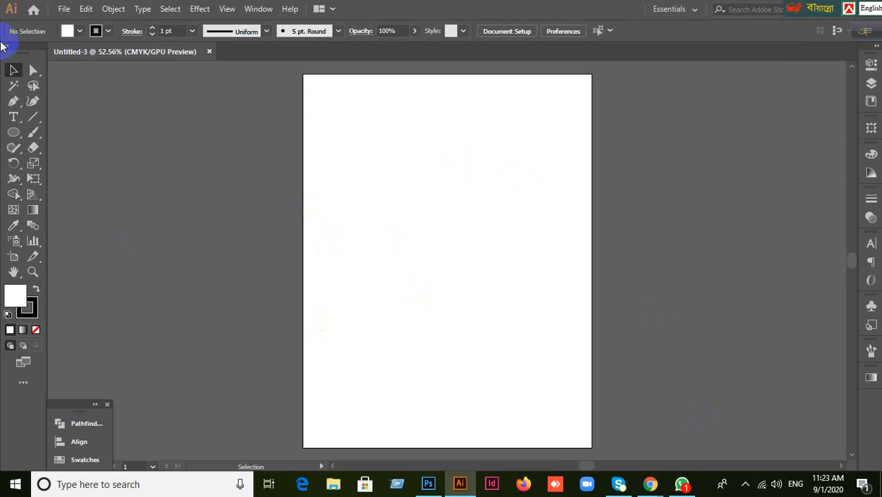
- Create another Letter portrait document with 2 artboards
click(63, 9)
click(79, 24)
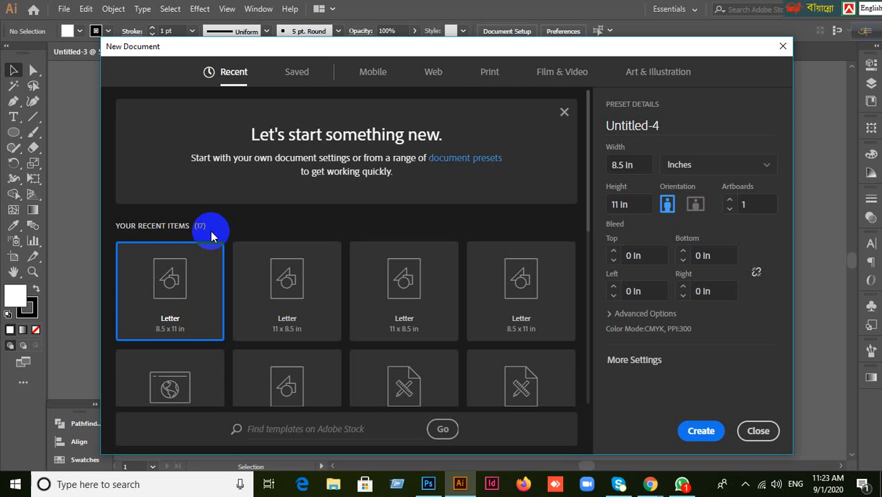
click(749, 204)
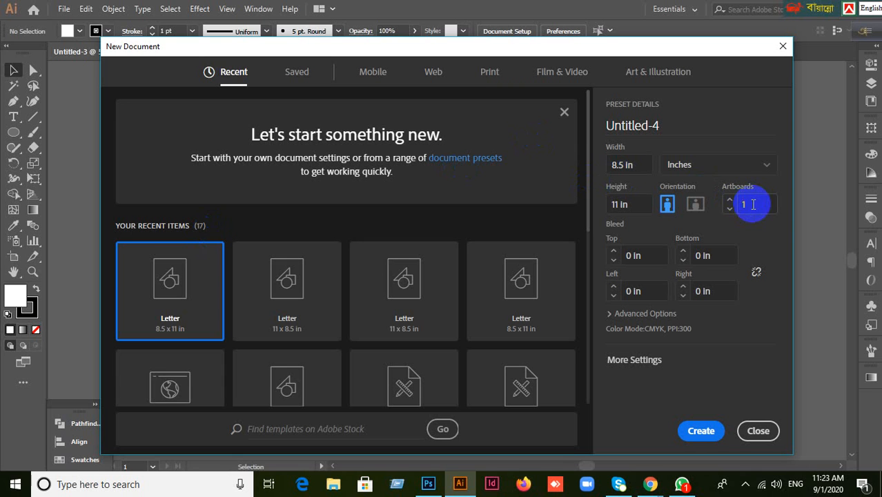
click(630, 261)
text(2)
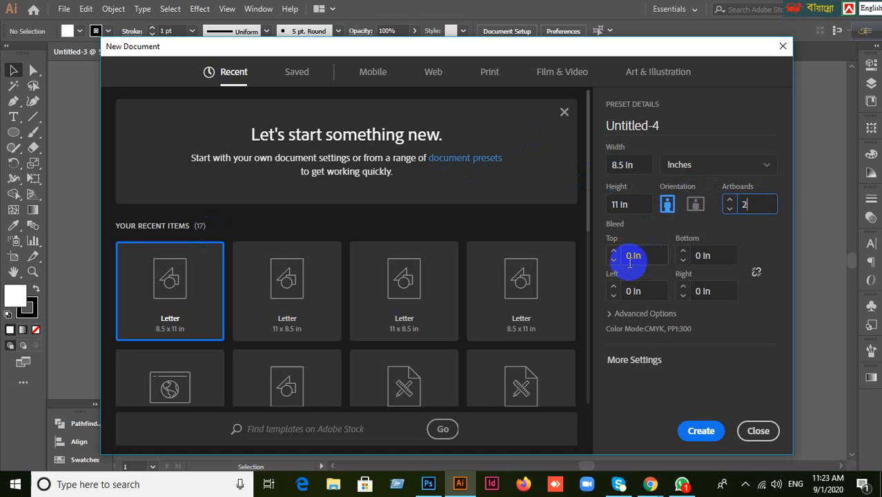
click(698, 432)
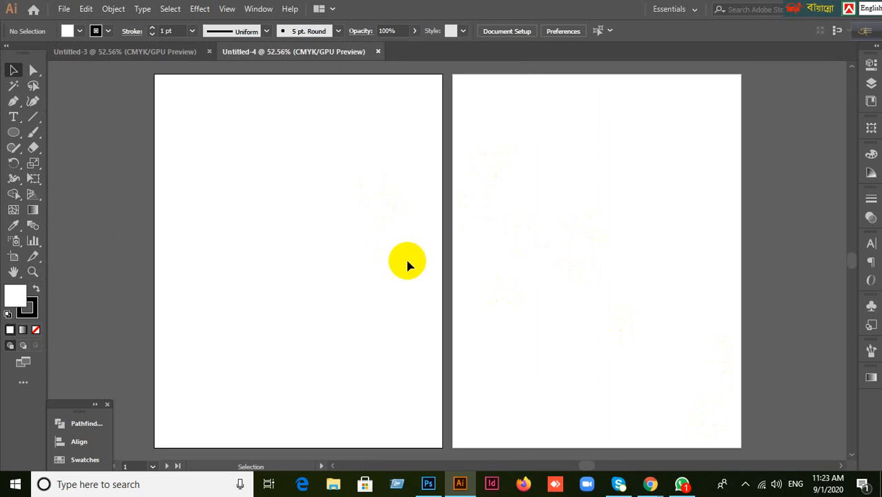
- Create one more document with the same two-artboard Letter settings and close it again
click(62, 9)
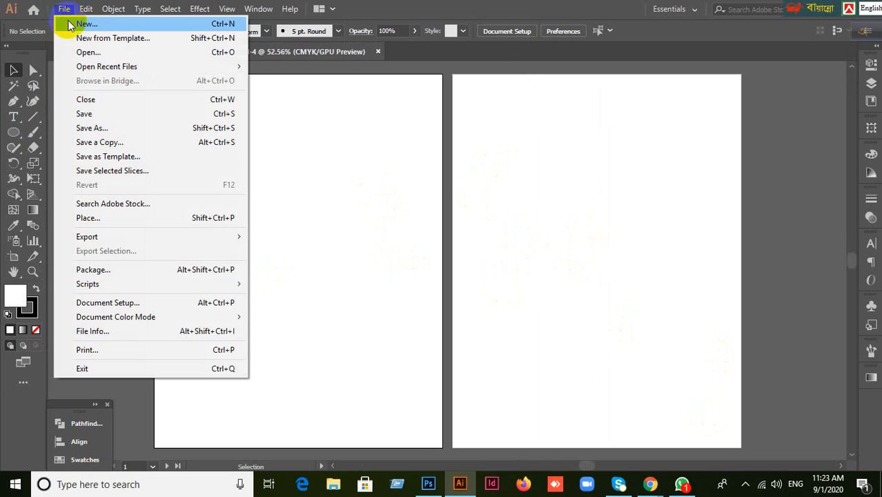
click(72, 24)
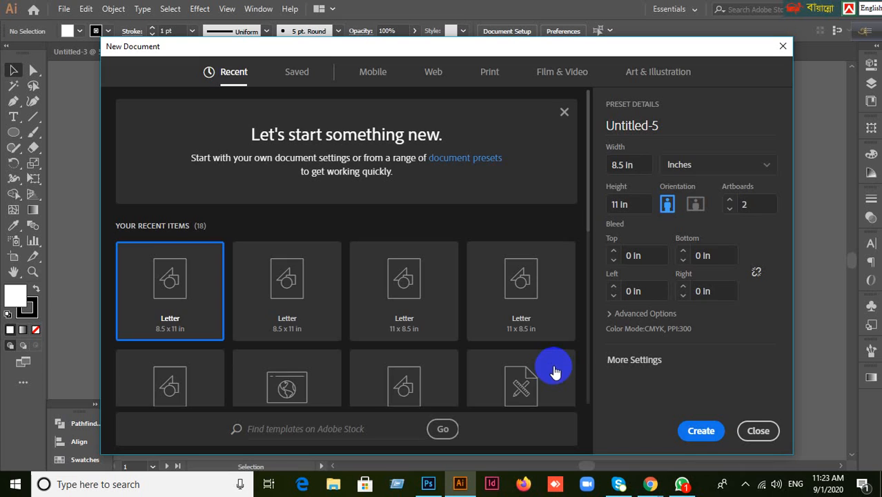
click(693, 432)
click(699, 432)
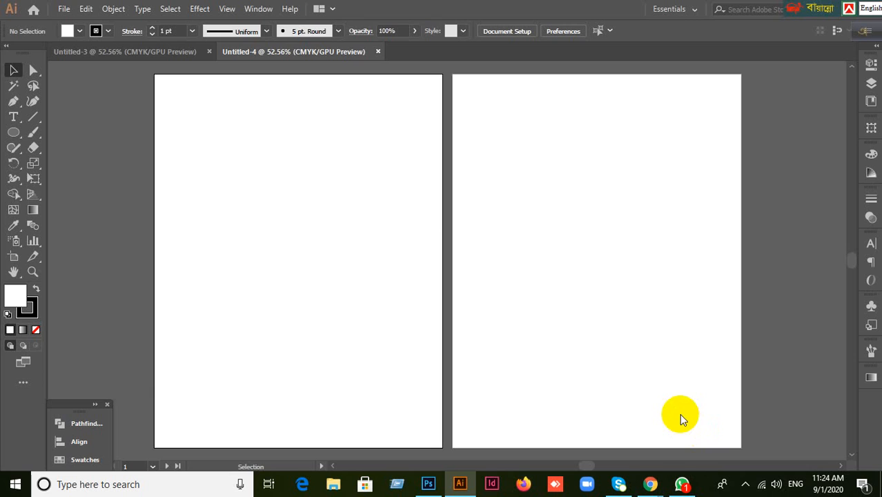
key(ctrl+alt+n)
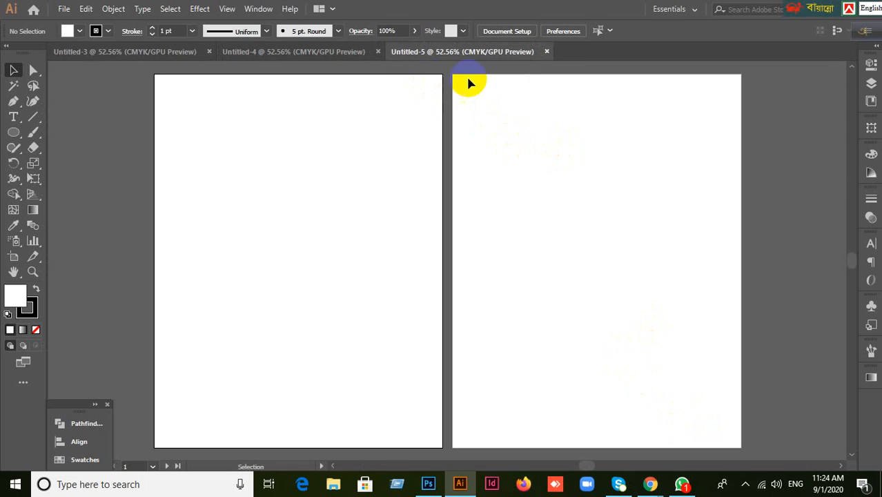
click(548, 52)
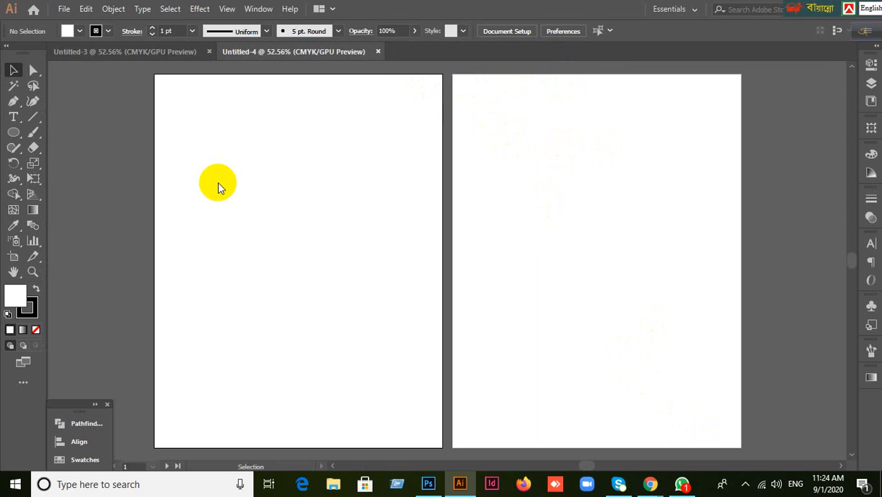
- Try 1 artboard column in the additional settings of a new two-artboard document and cancel the setup
click(64, 10)
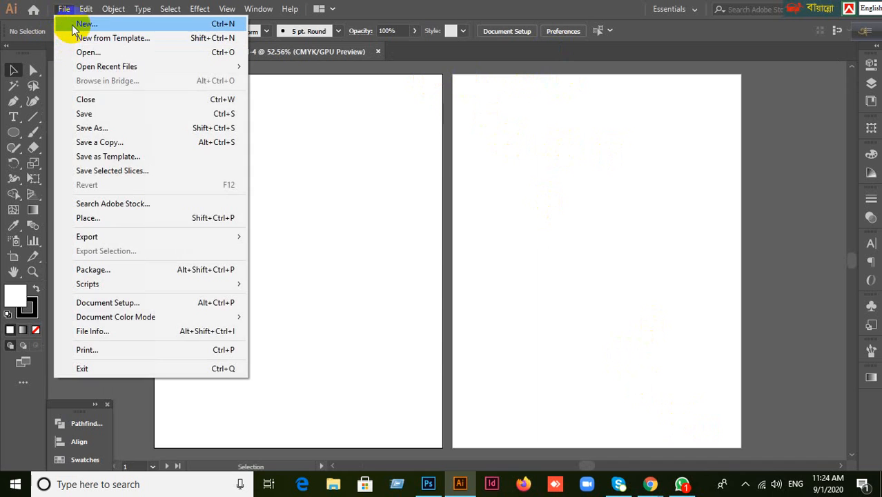
click(313, 202)
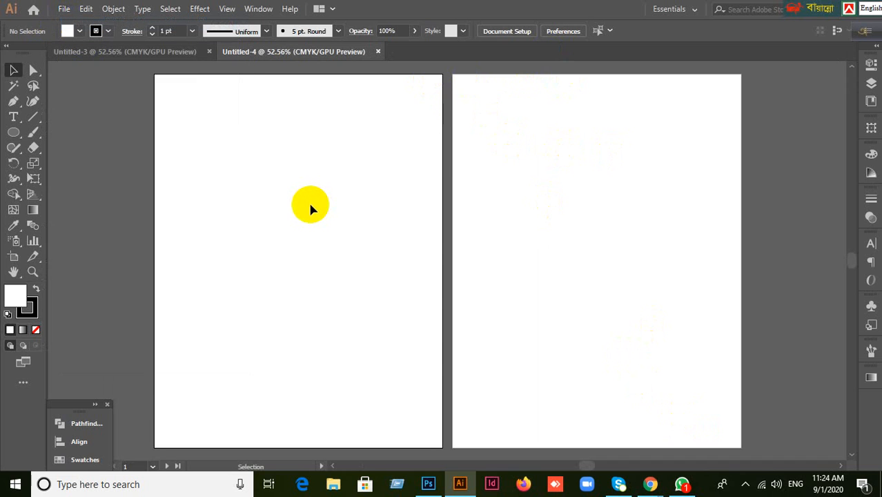
key(ctrl+n)
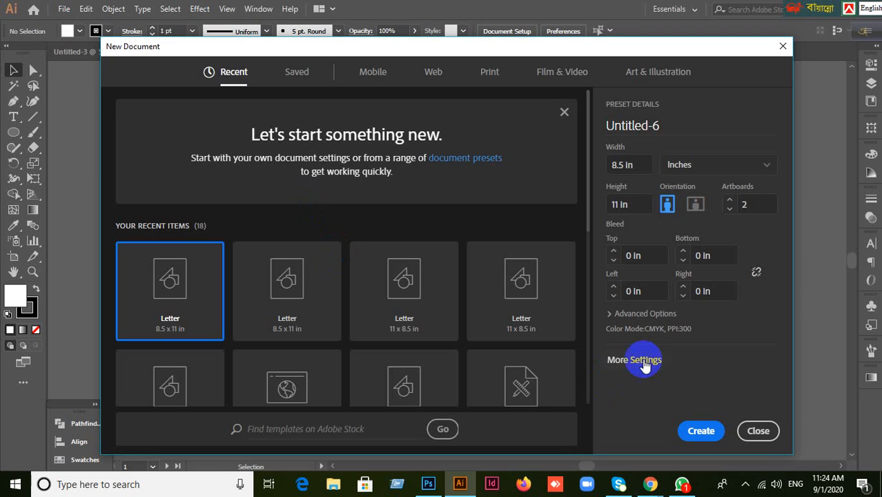
click(575, 359)
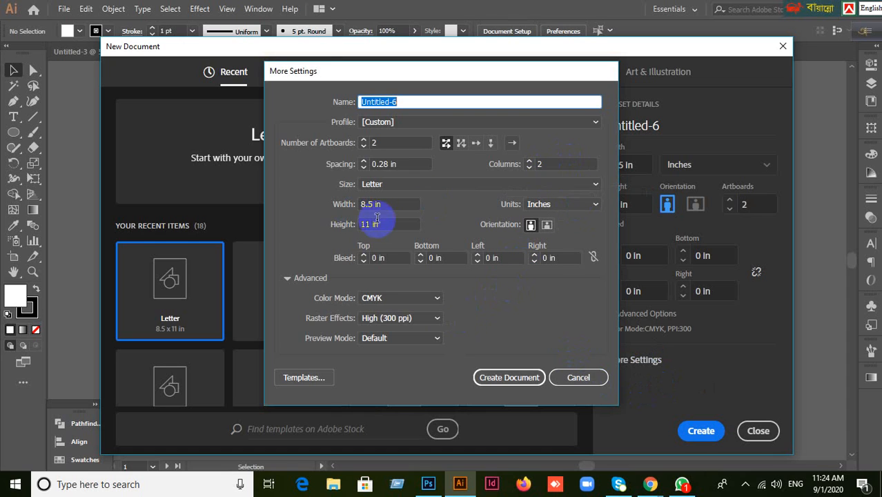
click(544, 165)
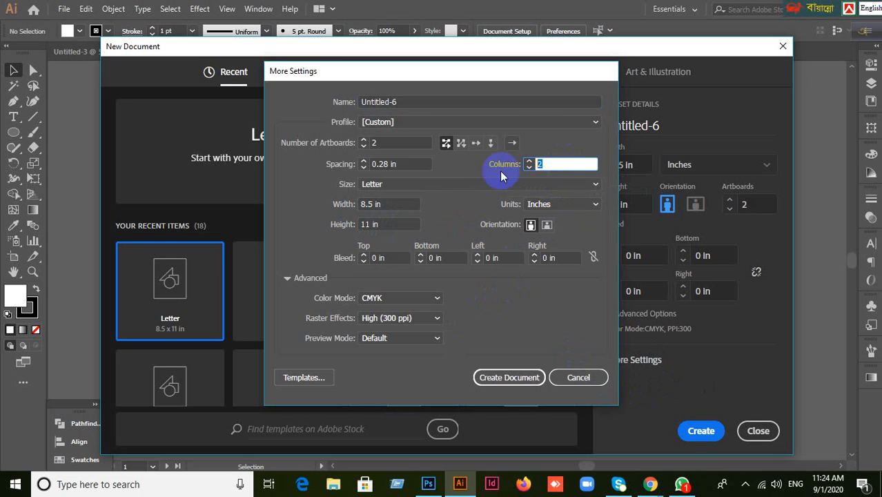
text(1)
click(588, 381)
click(758, 430)
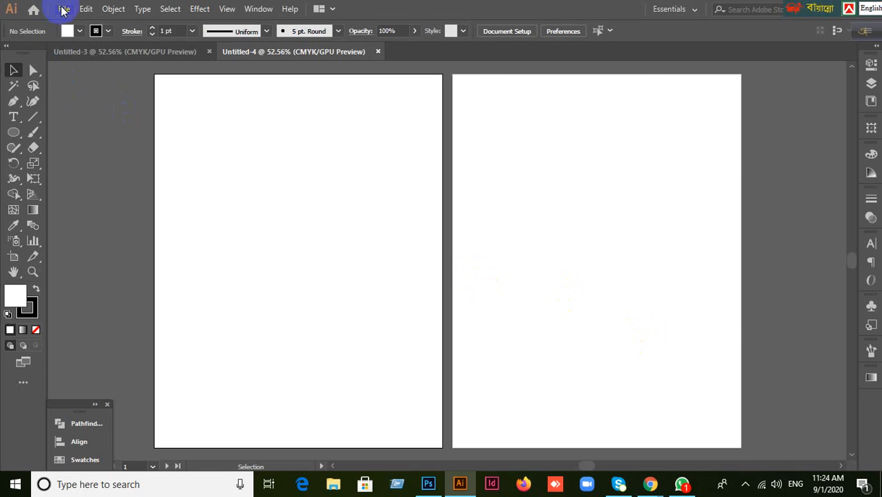
- Create a Letter portrait document with 10 artboards arranged in 1 column
click(63, 9)
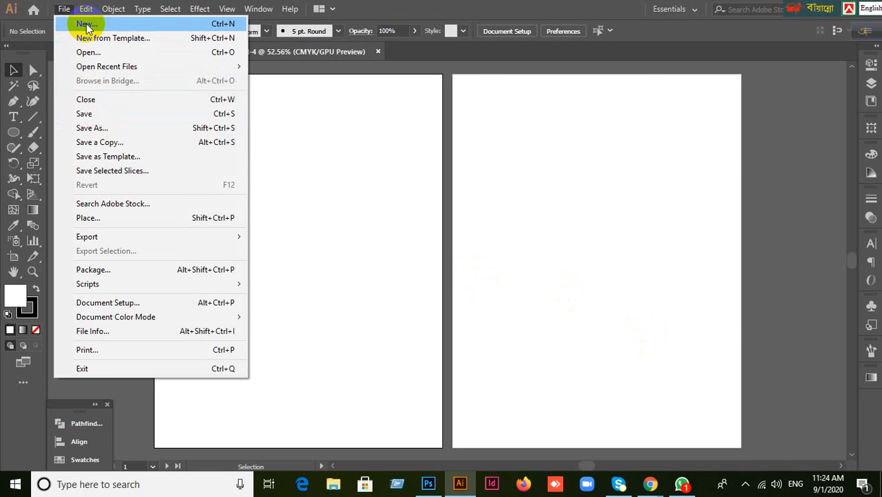
click(86, 24)
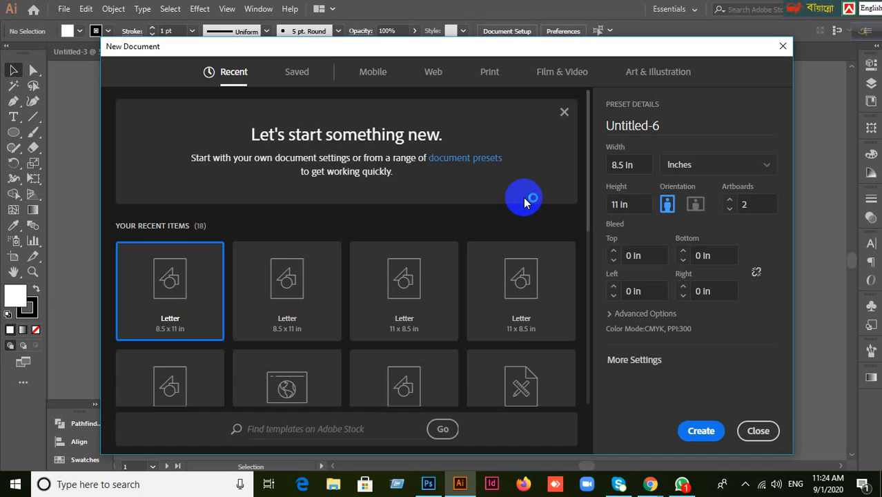
click(745, 205)
text(10)
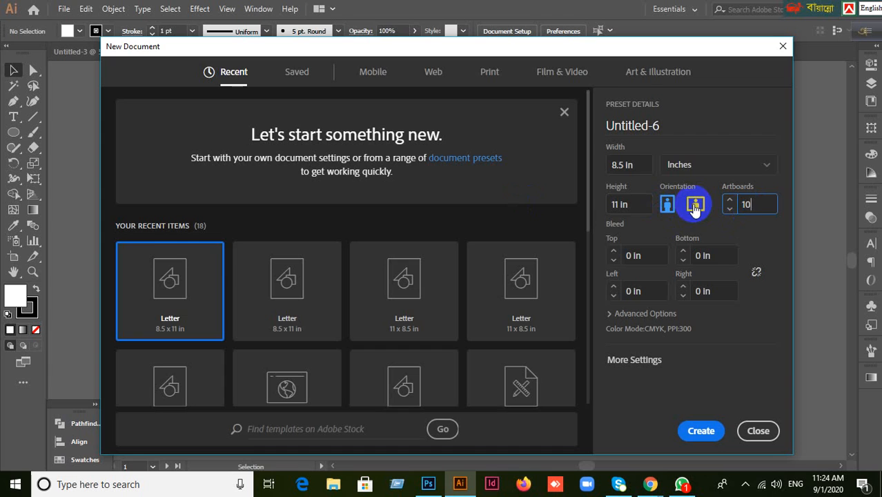
click(649, 361)
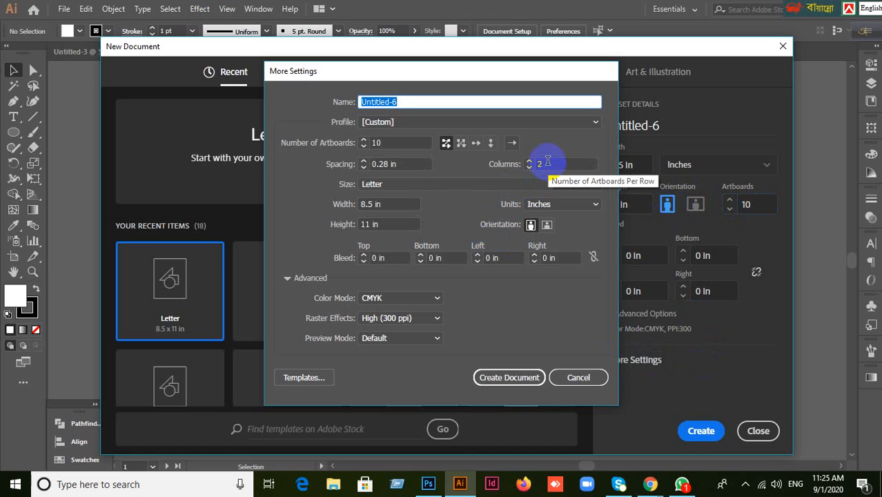
click(547, 163)
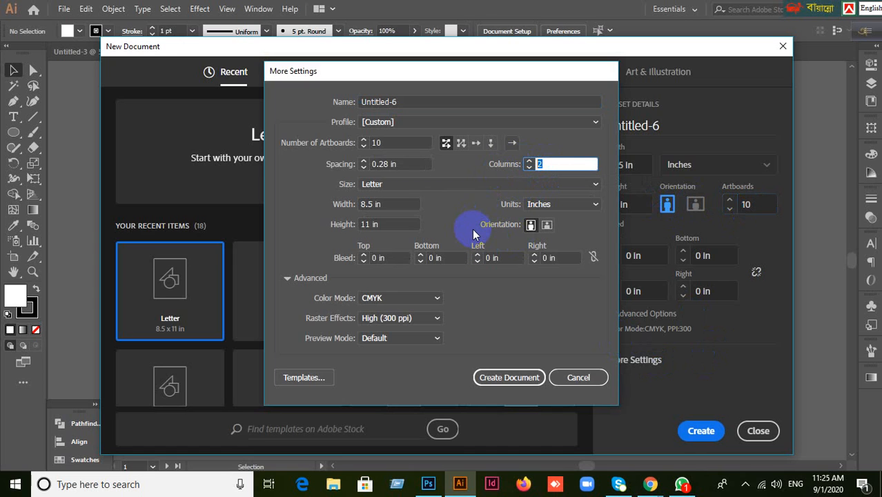
text(1)
click(511, 377)
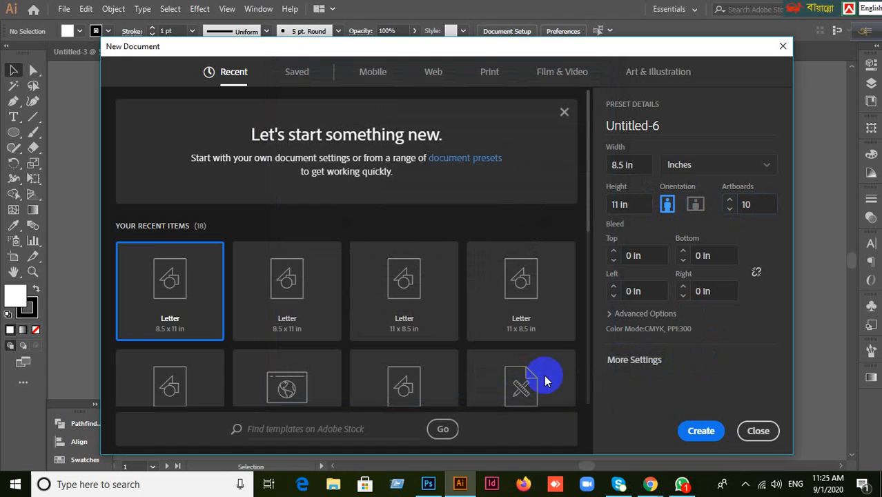
click(701, 431)
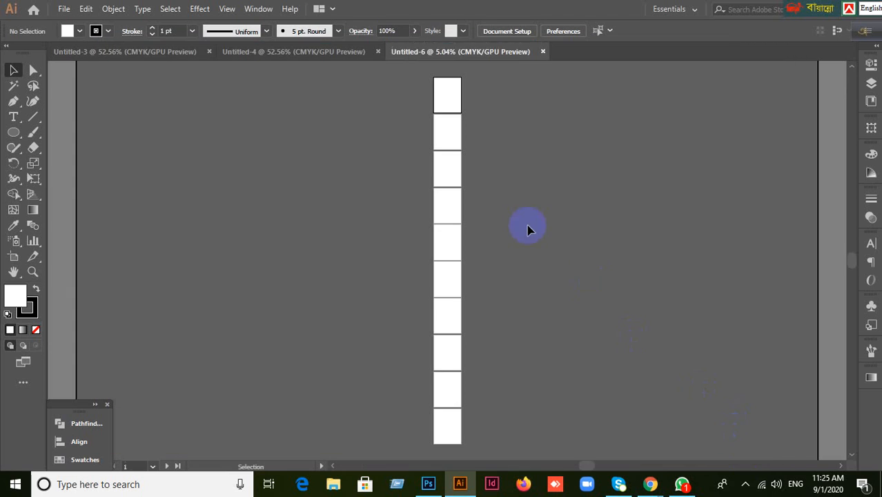
- Examine the stacked artboards of the new document up close and as a whole column
scroll(482, 147, up, 5)
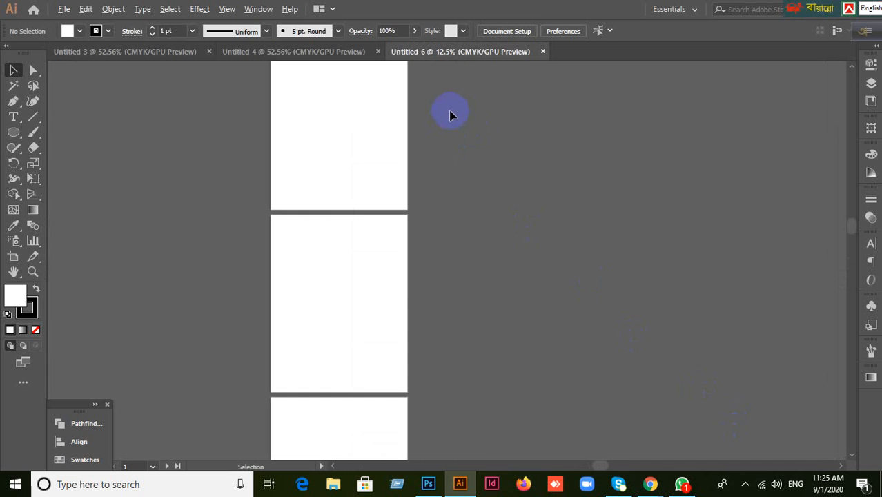
drag(365, 118, 485, 425)
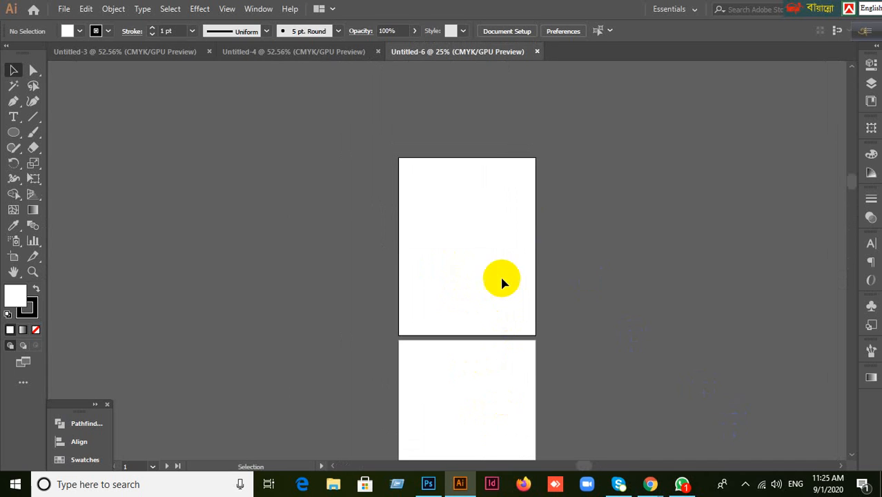
scroll(498, 239, up, 1)
scroll(433, 145, up, 1)
scroll(434, 147, up, 1)
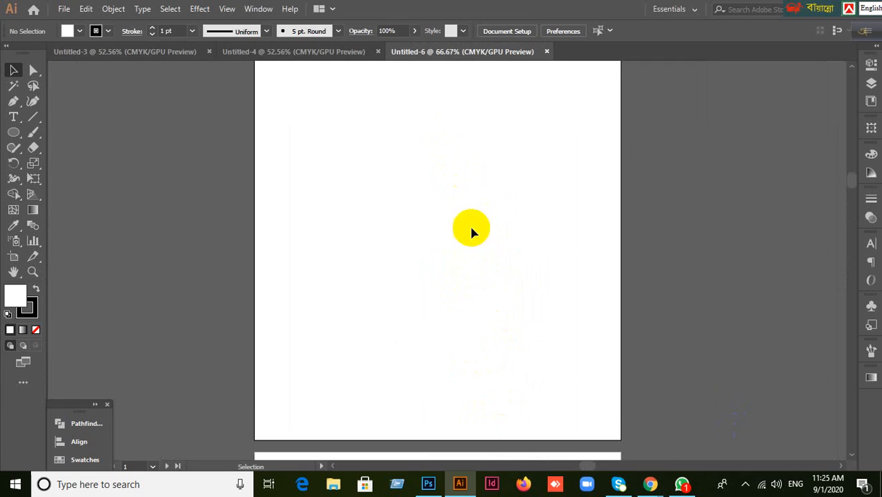
scroll(476, 276, down, 8)
scroll(479, 304, down, 10)
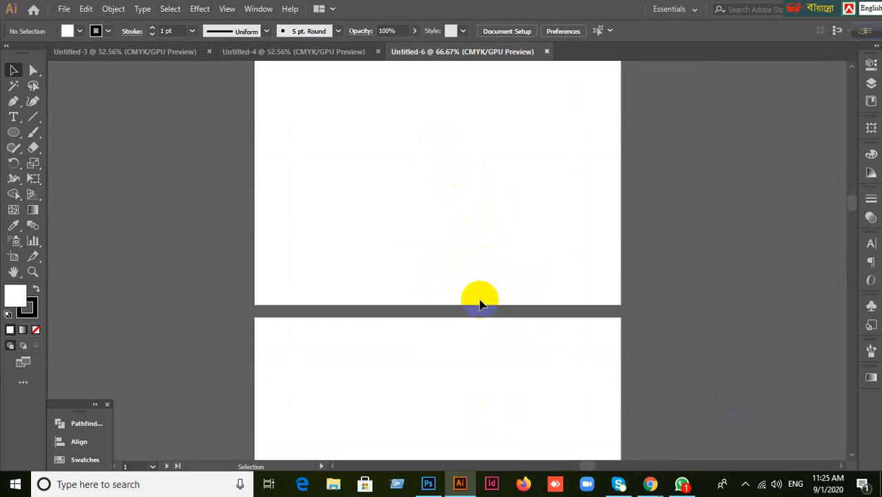
scroll(479, 302, down, 10)
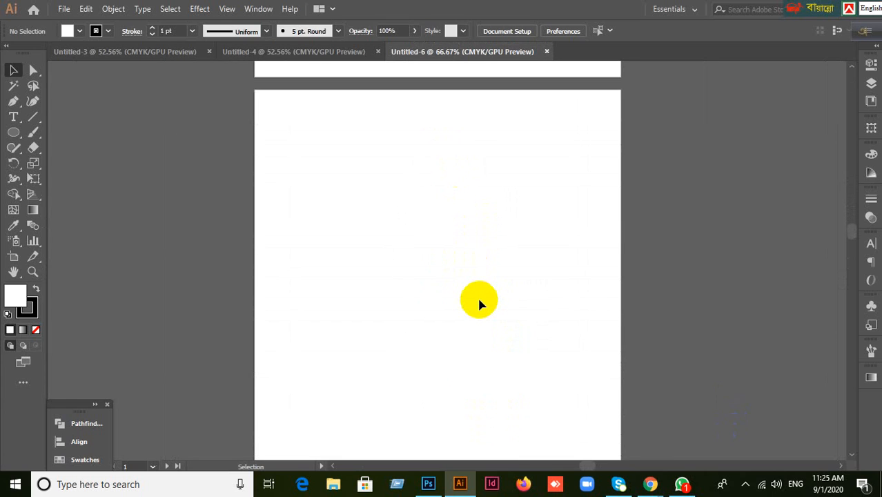
scroll(480, 302, down, 10)
scroll(479, 302, down, 5)
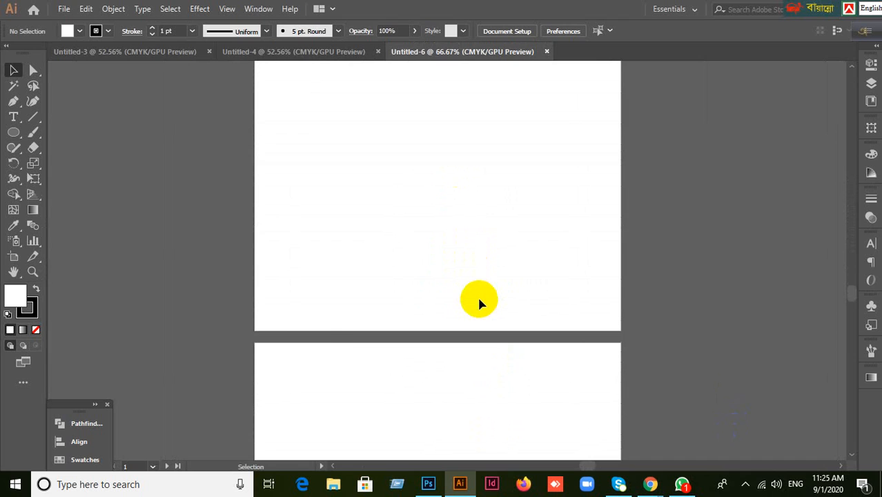
scroll(479, 301, down, 6)
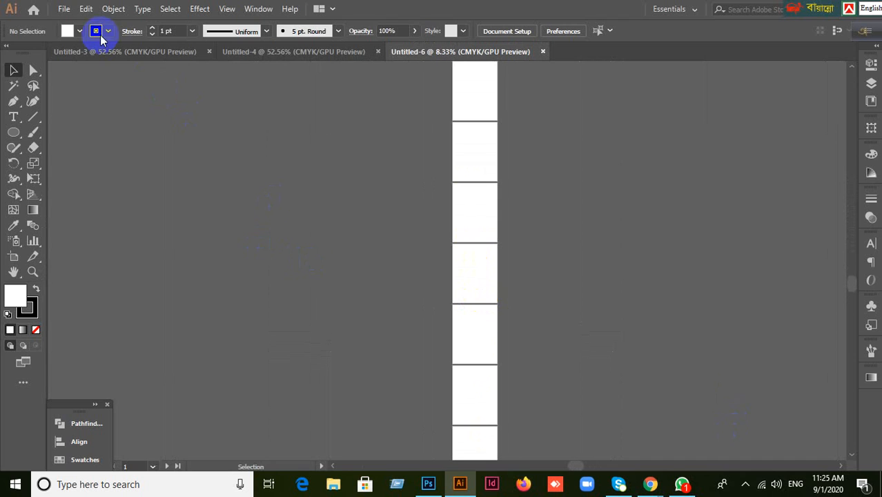
click(64, 10)
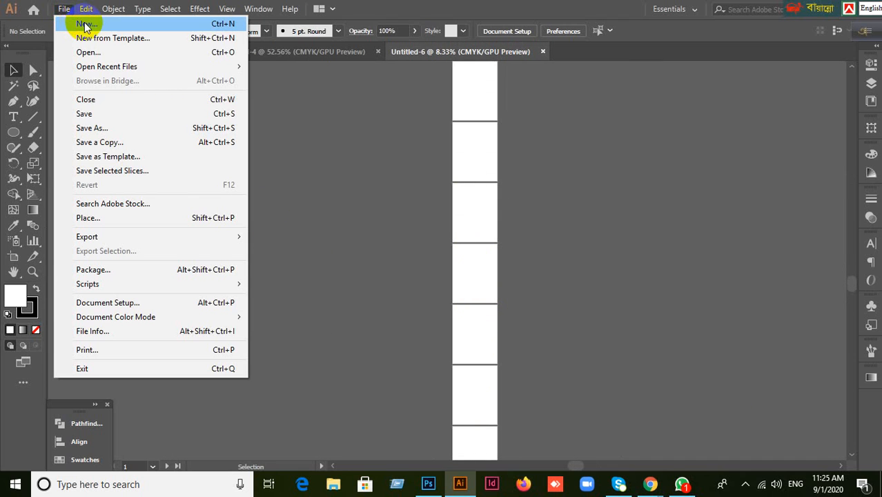
click(86, 26)
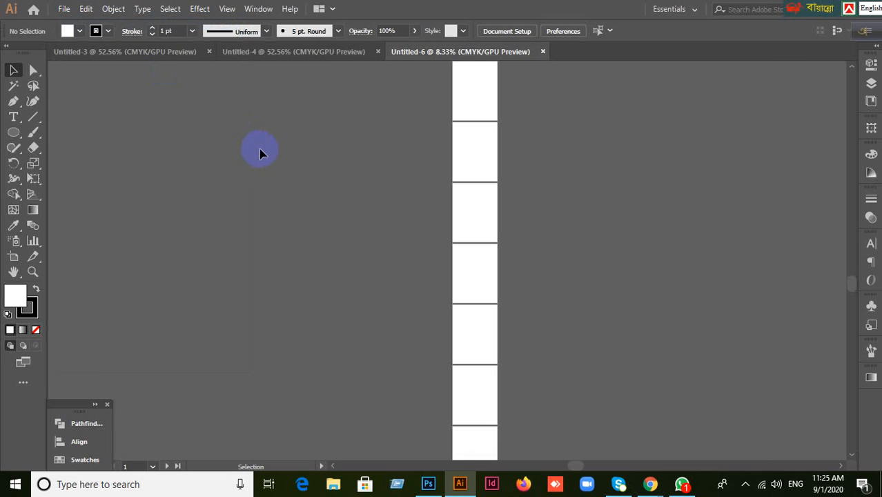
key(ctrl+n)
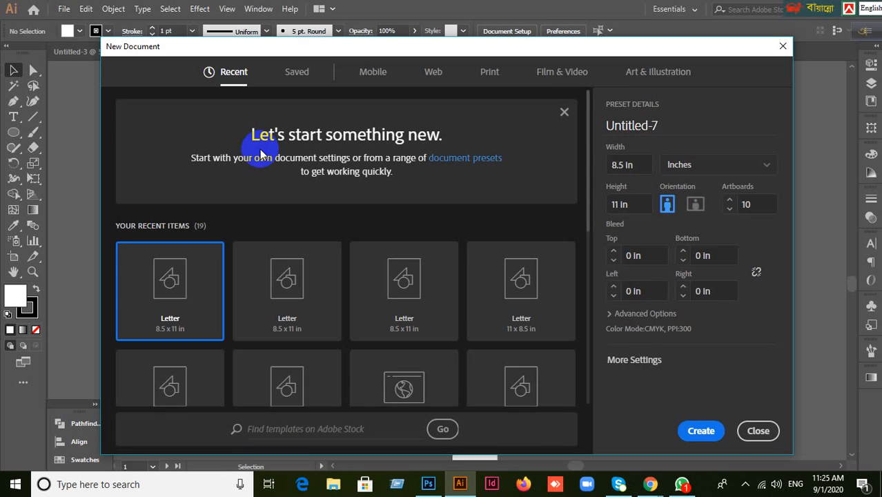
click(641, 369)
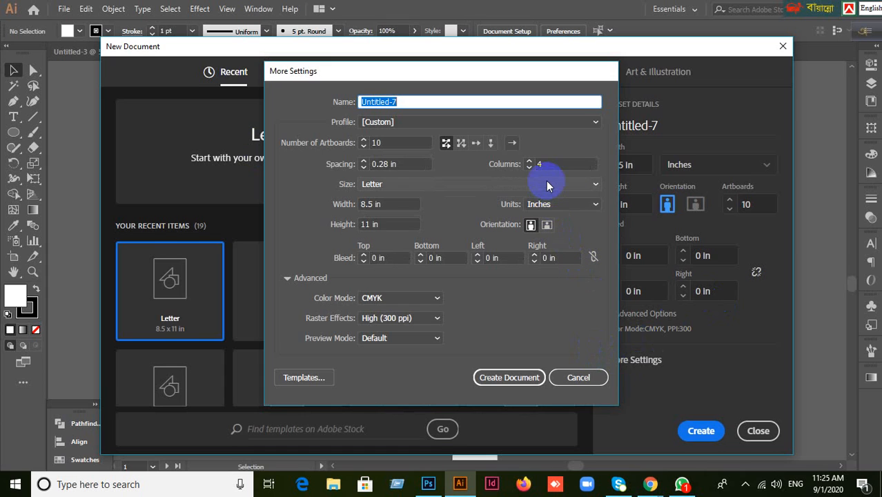
click(581, 379)
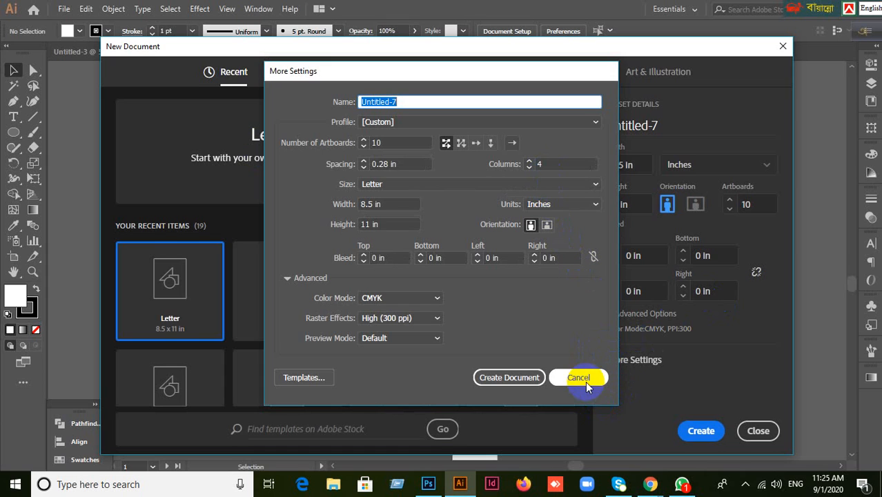
click(762, 433)
- Create a Letter portrait document with 10 artboards arranged in 3 columns
scroll(586, 276, up, 2)
scroll(586, 277, down, 5)
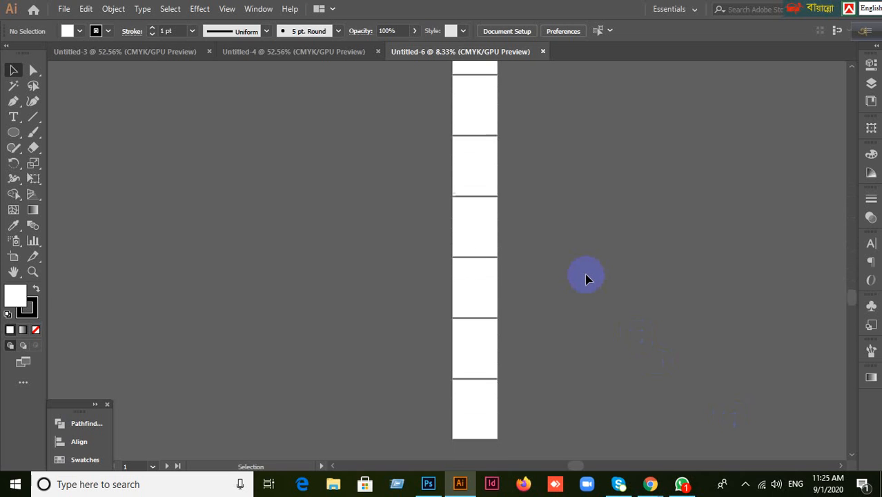
scroll(587, 278, up, 1)
click(63, 8)
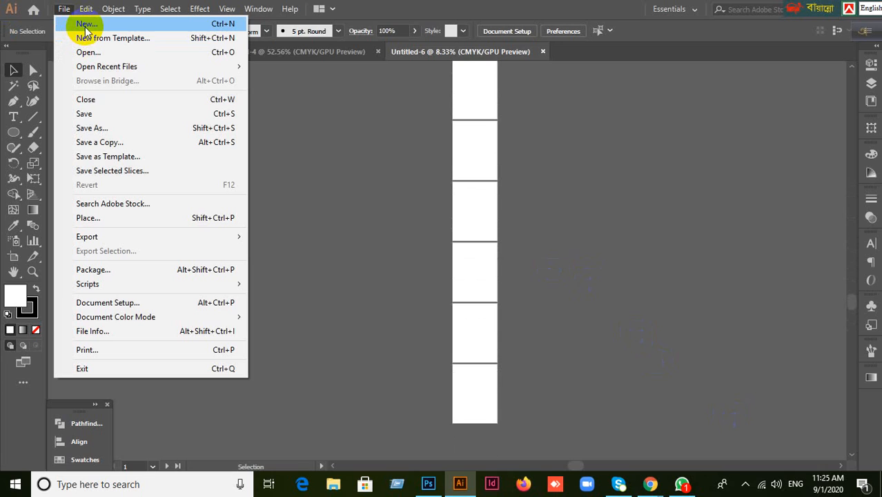
click(85, 25)
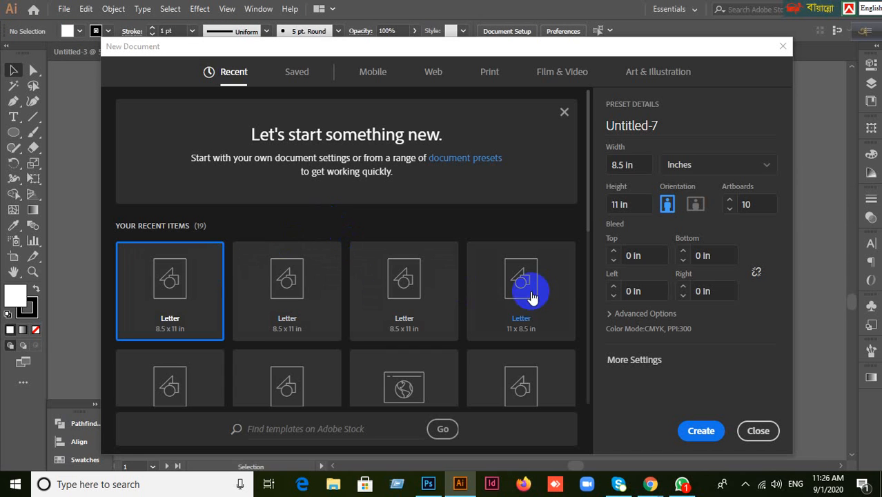
click(638, 360)
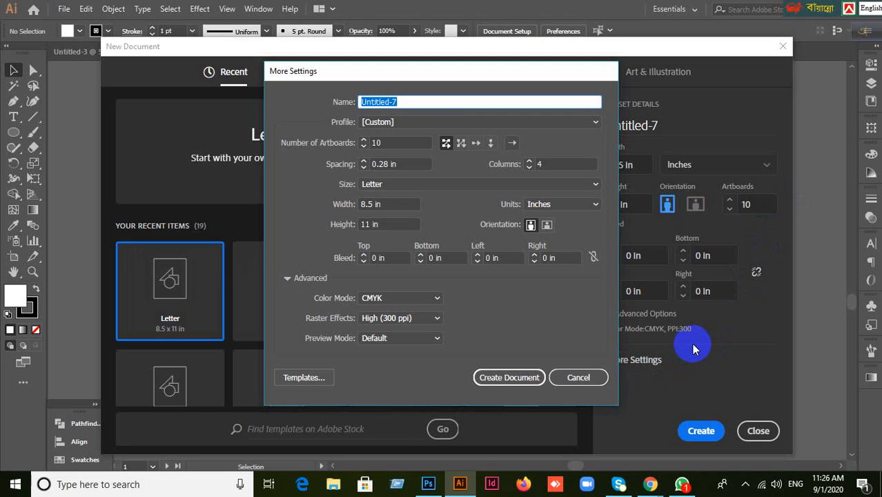
click(544, 164)
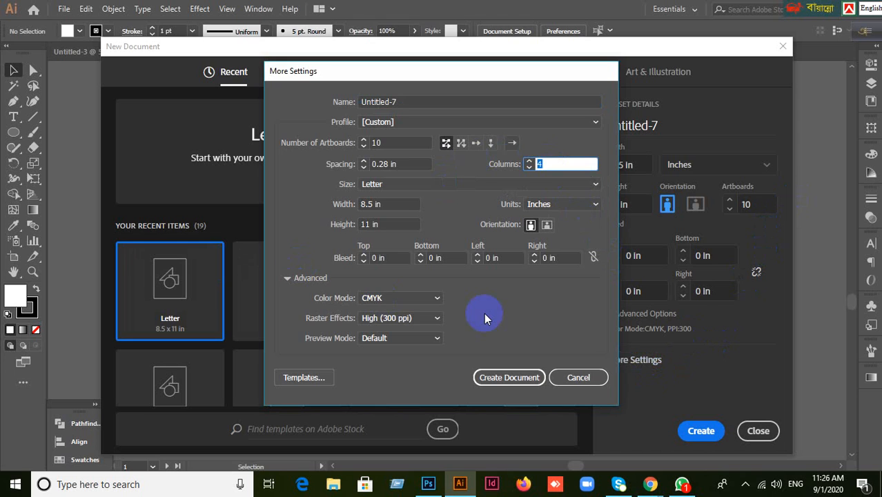
text(3)
click(508, 377)
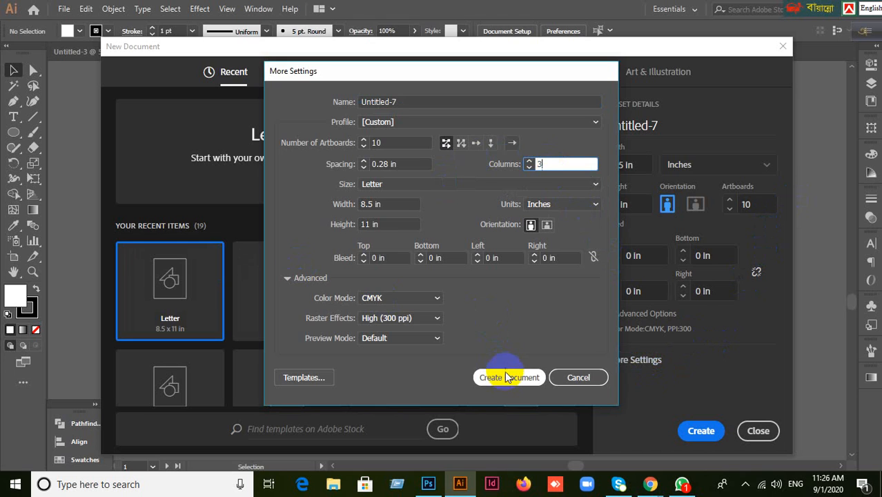
click(701, 432)
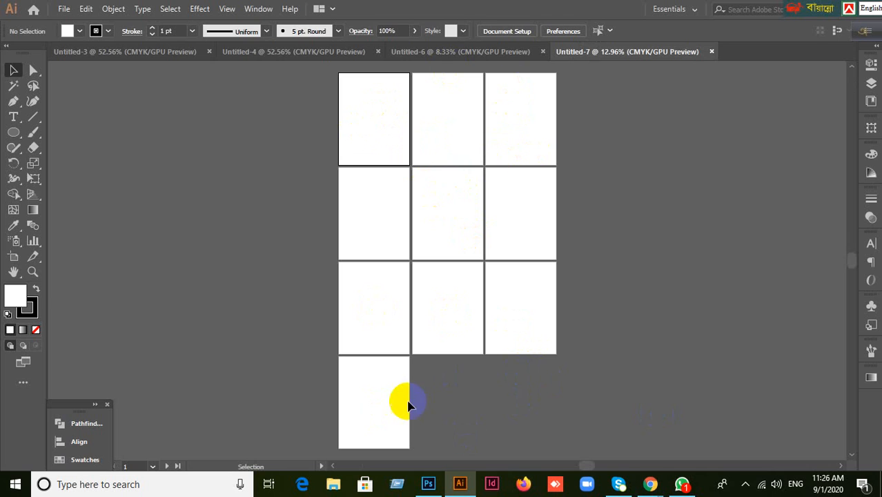
- Compare the three-column artboard grid of the new document with the single-column document, both close up and zoomed out
scroll(483, 222, up, 3)
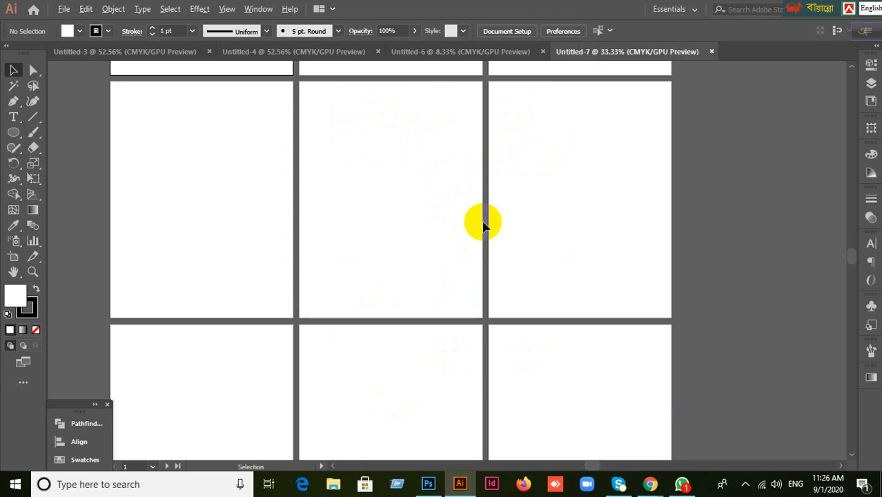
scroll(482, 222, down, 2)
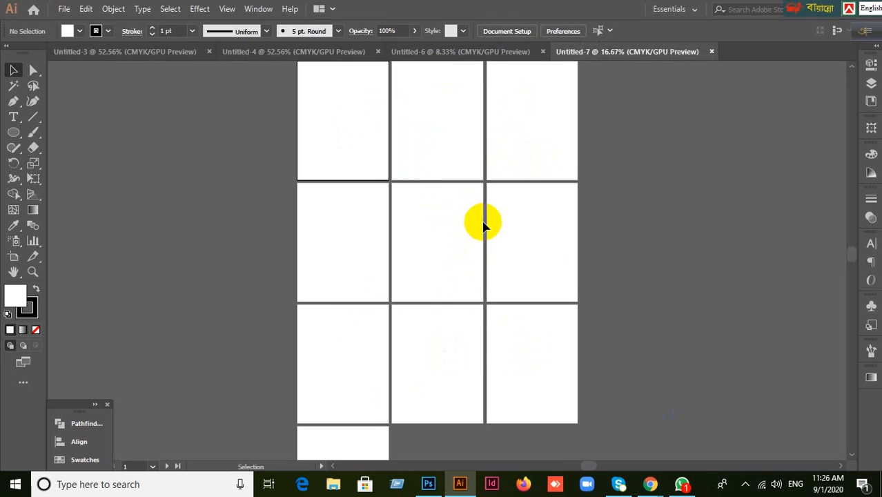
click(424, 51)
scroll(483, 423, down, 2)
scroll(482, 424, up, 5)
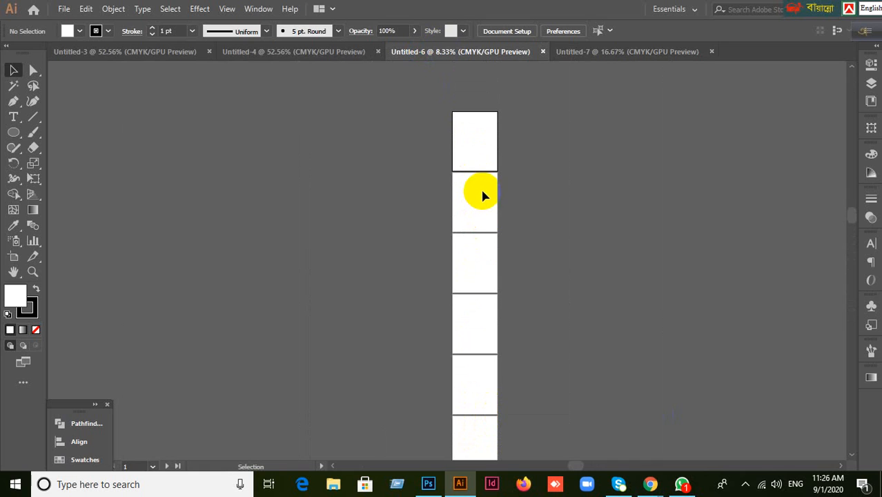
scroll(478, 194, up, 5)
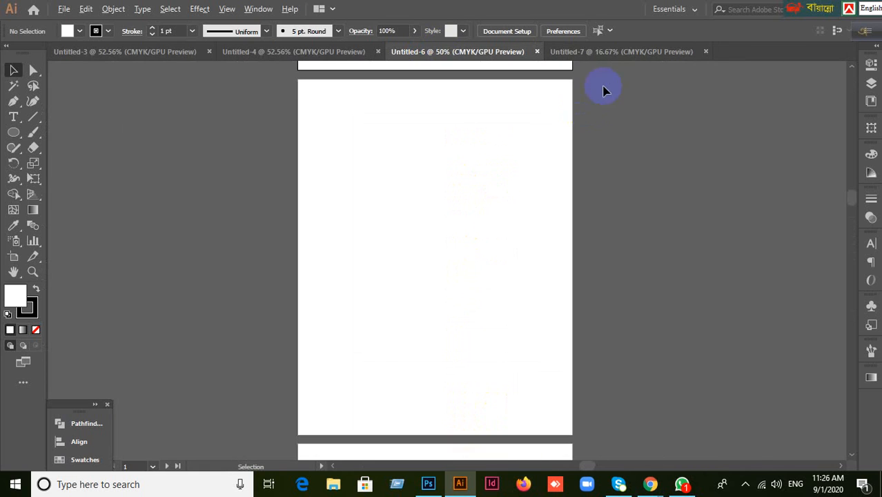
click(625, 55)
scroll(530, 315, up, 3)
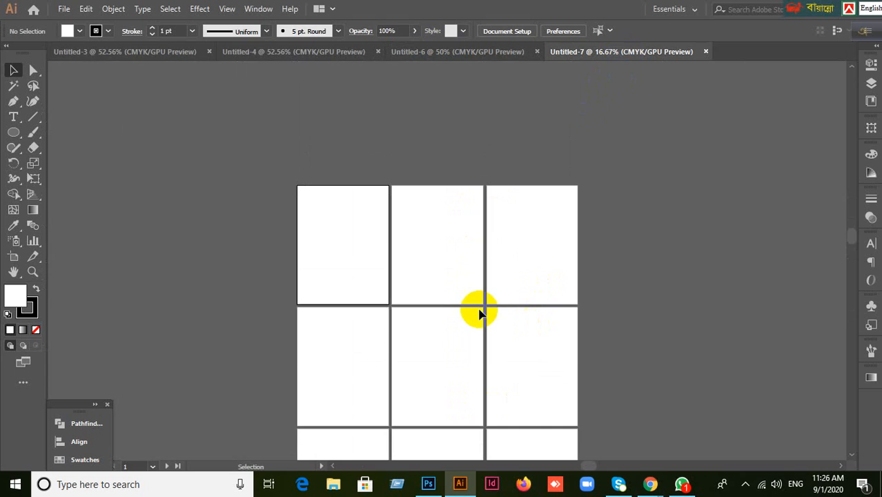
scroll(449, 276, down, 2)
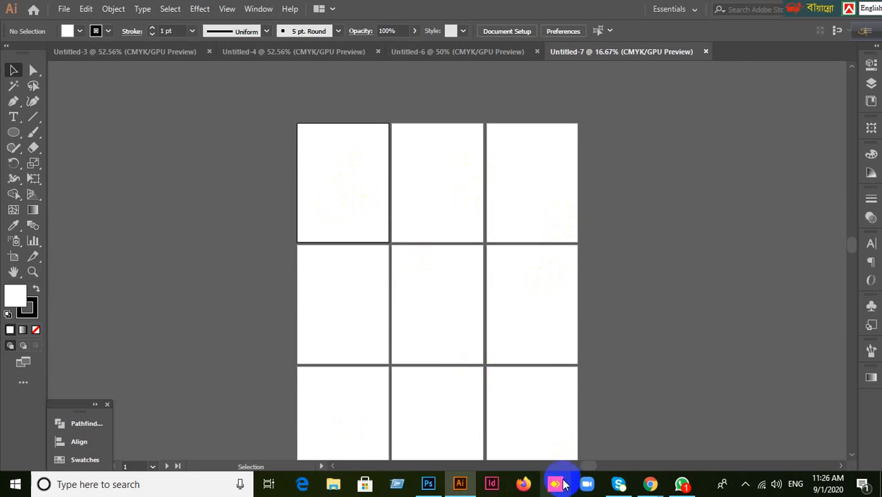
scroll(537, 306, down, 3)
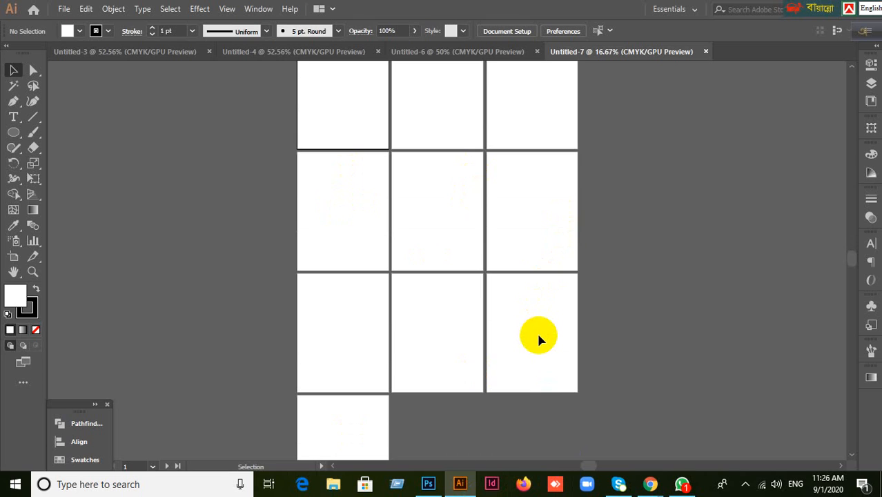
- Close all four open documents, from the three-column one back to the single-artboard one
click(705, 52)
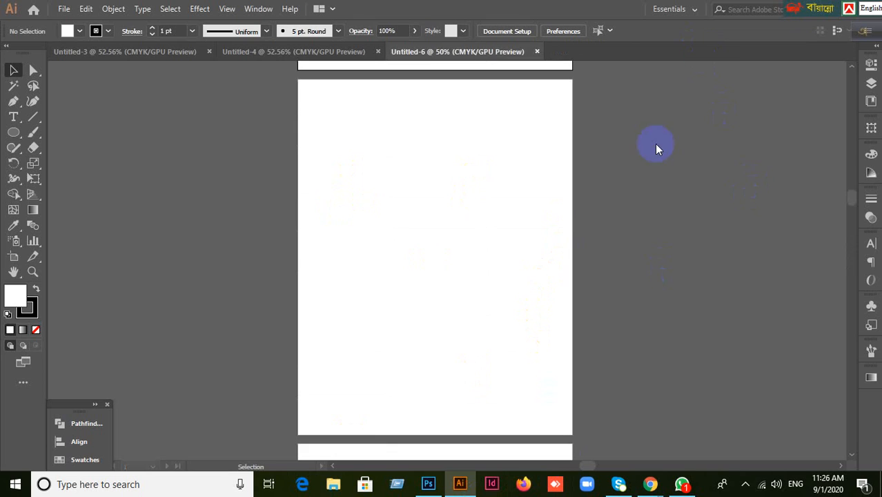
click(538, 52)
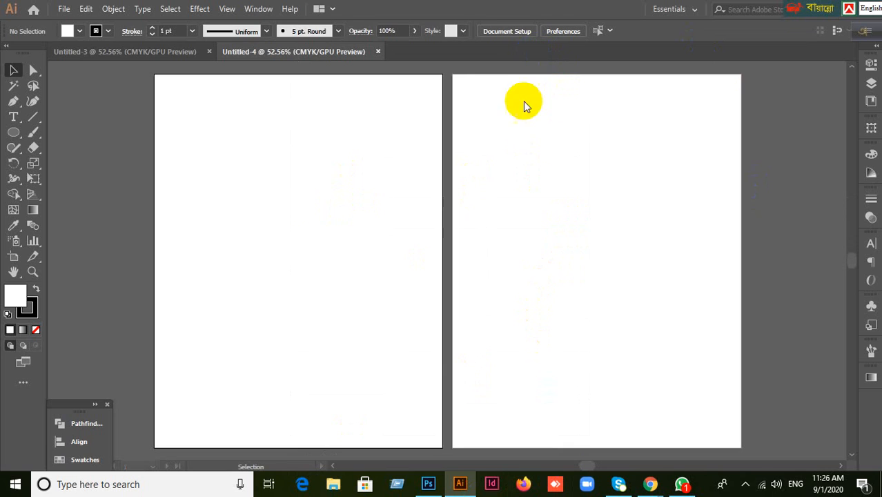
click(379, 51)
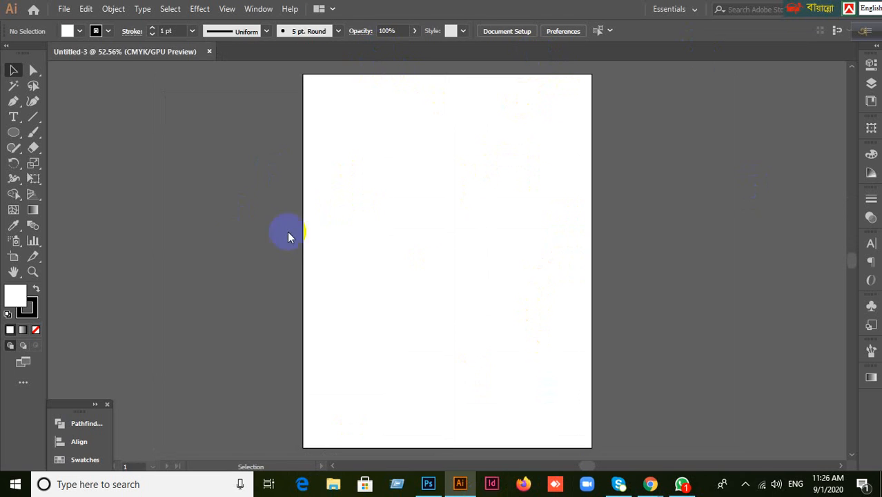
click(62, 9)
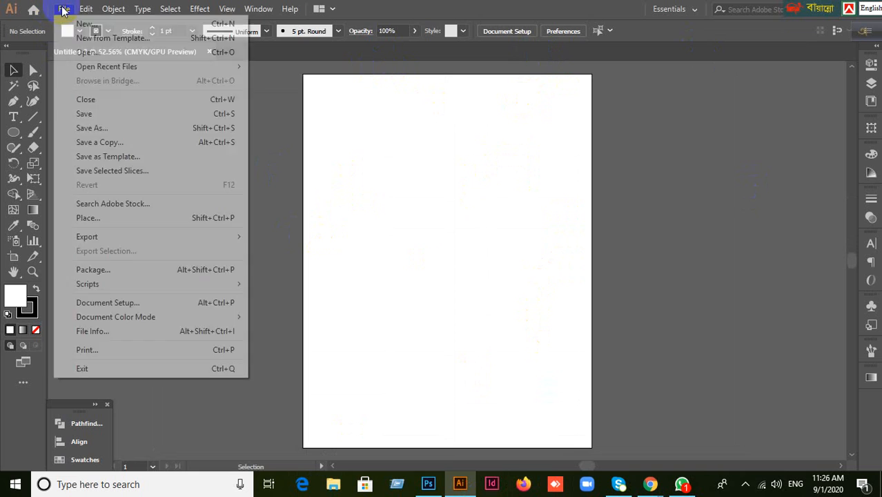
click(274, 102)
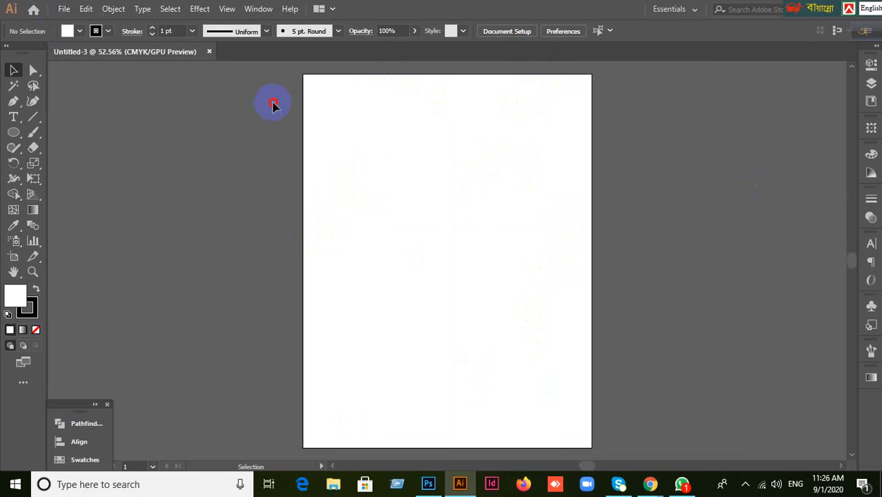
click(209, 53)
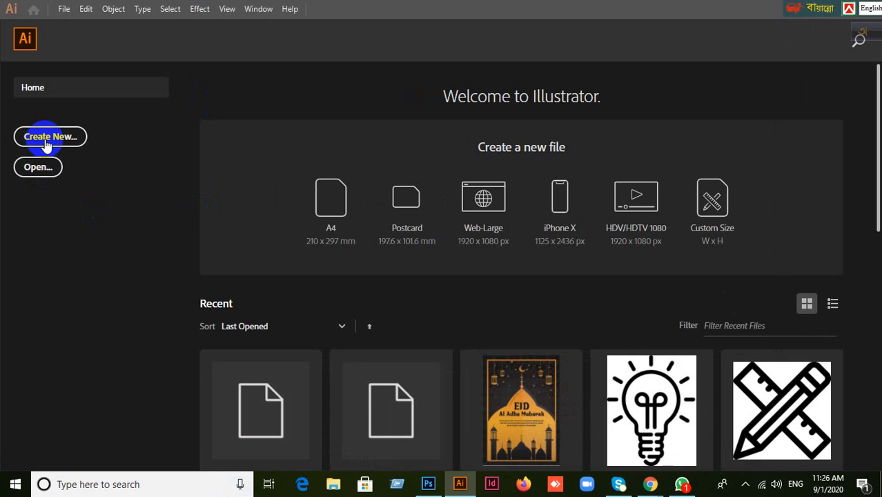
- Start setting up another new document and set its number of artboards to 1
click(63, 9)
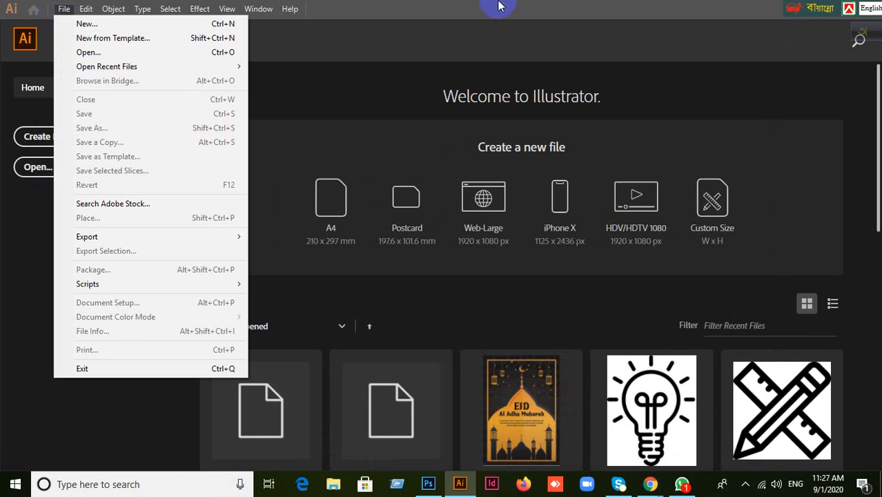
click(434, 14)
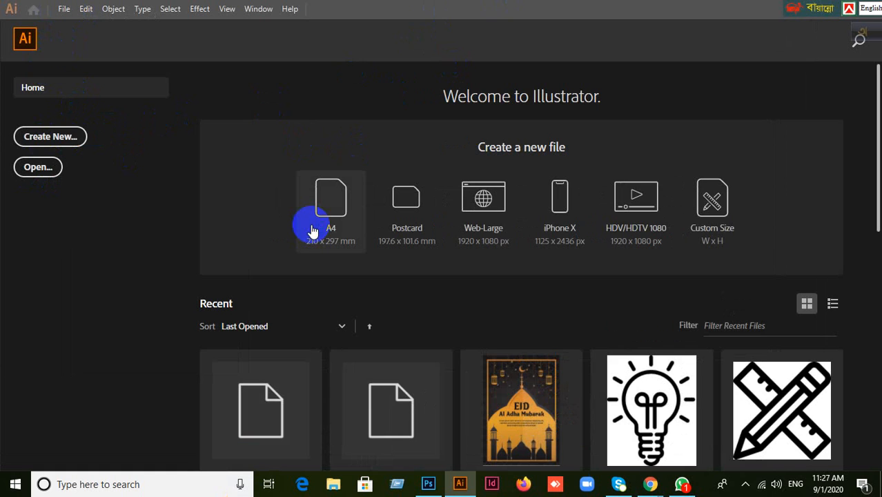
key(ctrl+n)
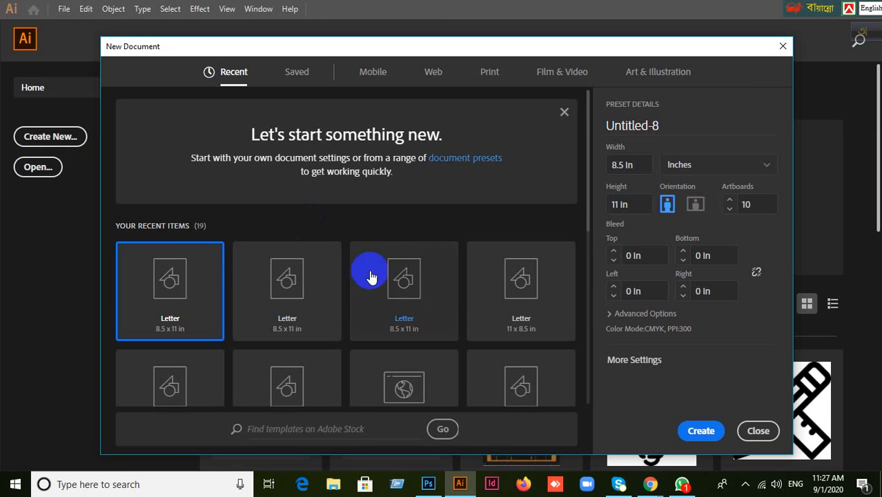
click(751, 204)
click(688, 215)
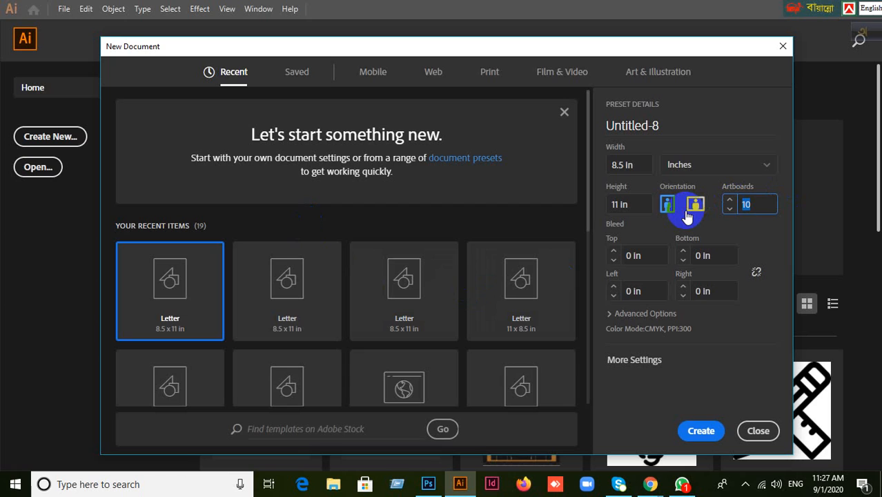
text(1)
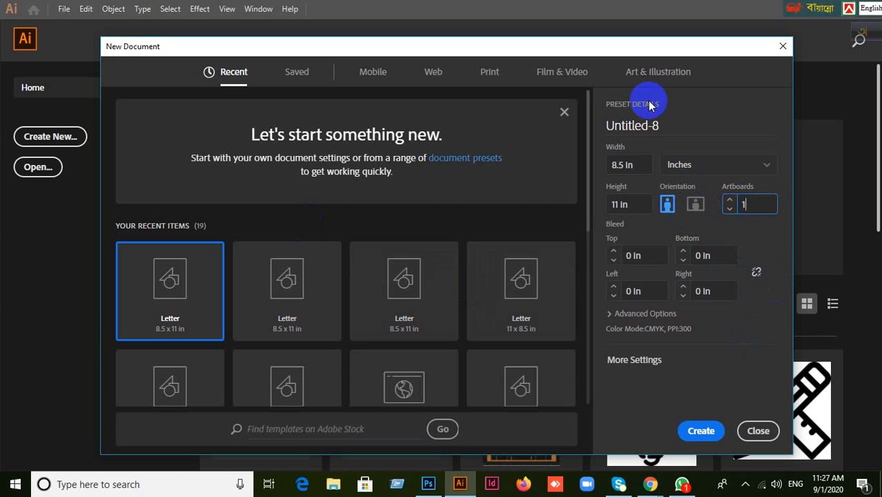
- Compare the Web, Print and Mobile document presets, including A4, Legal and Tabloid, and switch the Letter preset's units to inches
click(431, 74)
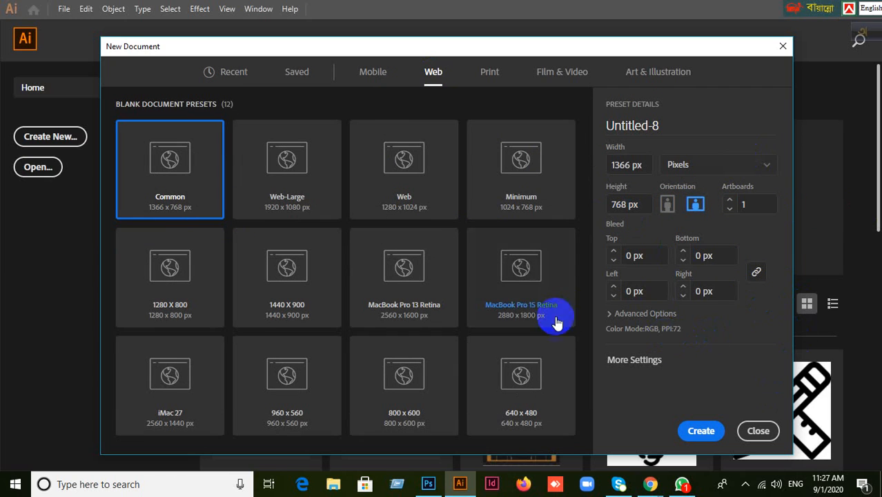
click(488, 73)
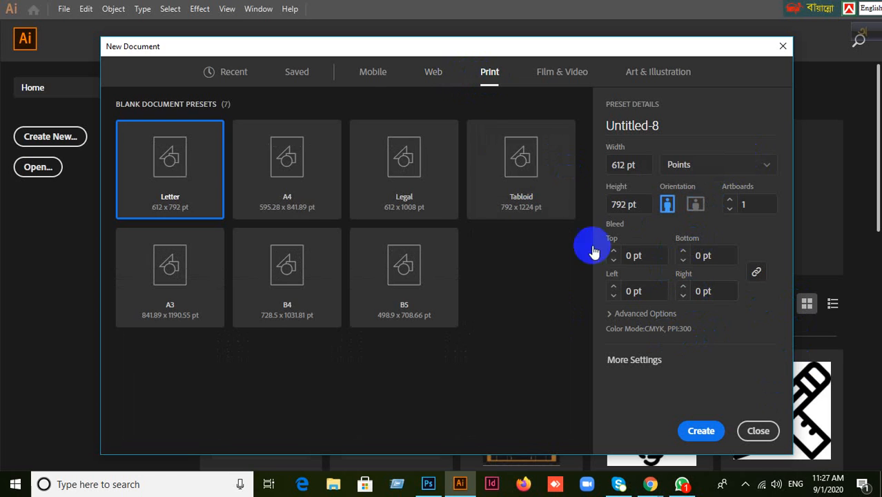
click(287, 187)
click(410, 193)
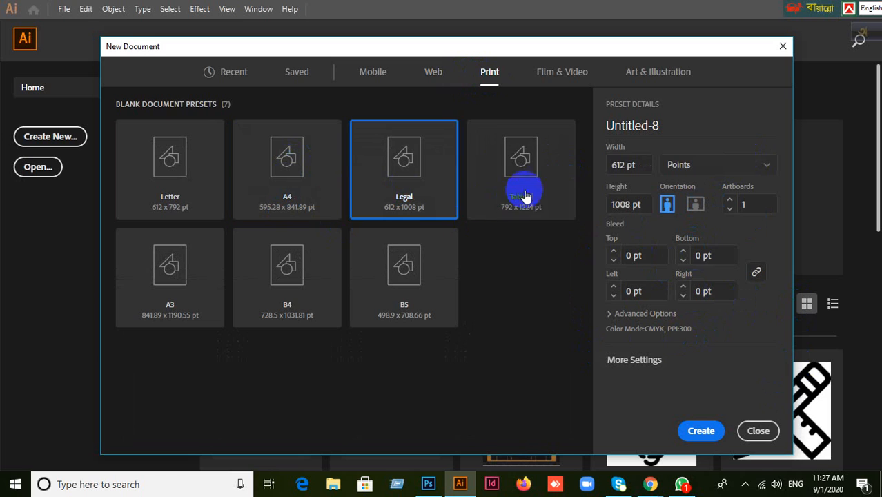
click(525, 197)
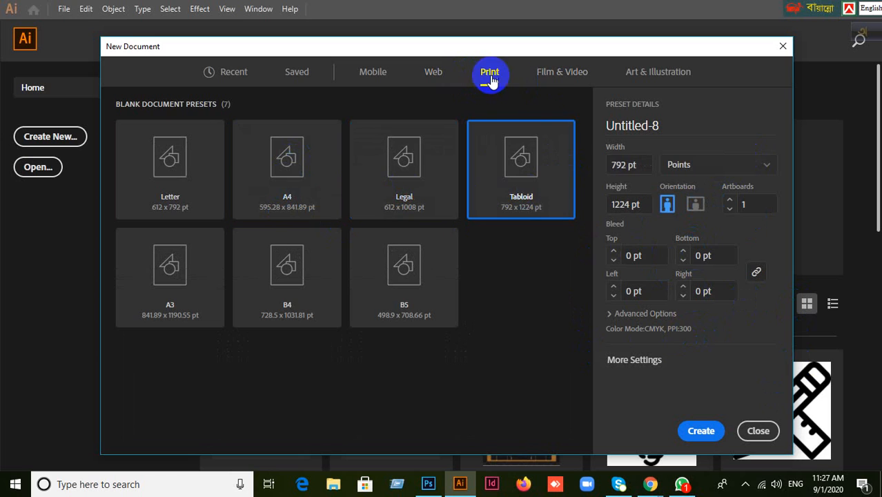
click(431, 75)
click(487, 75)
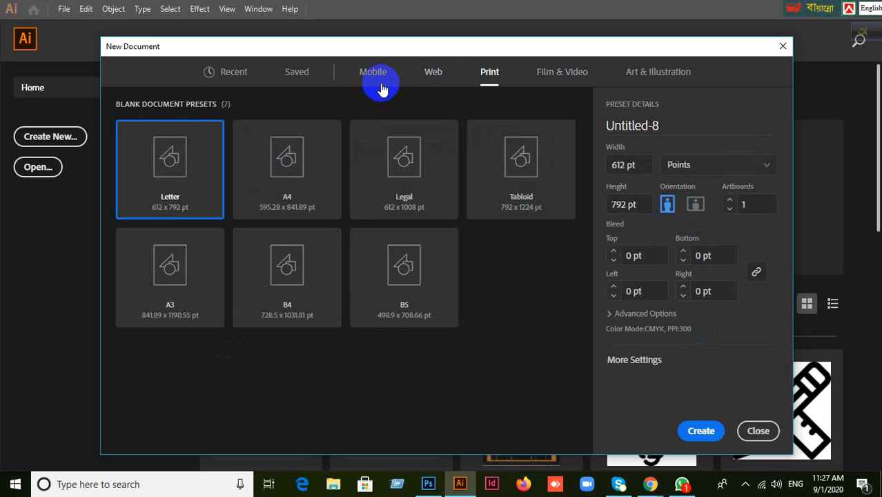
click(377, 81)
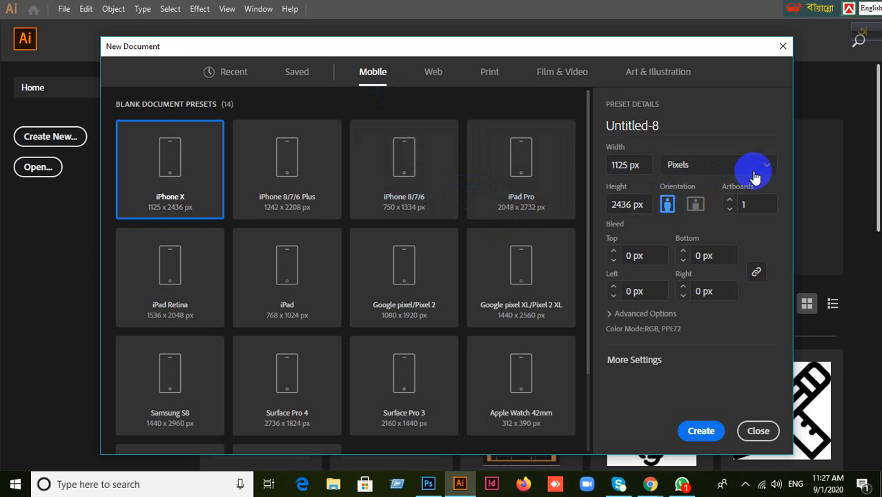
click(489, 76)
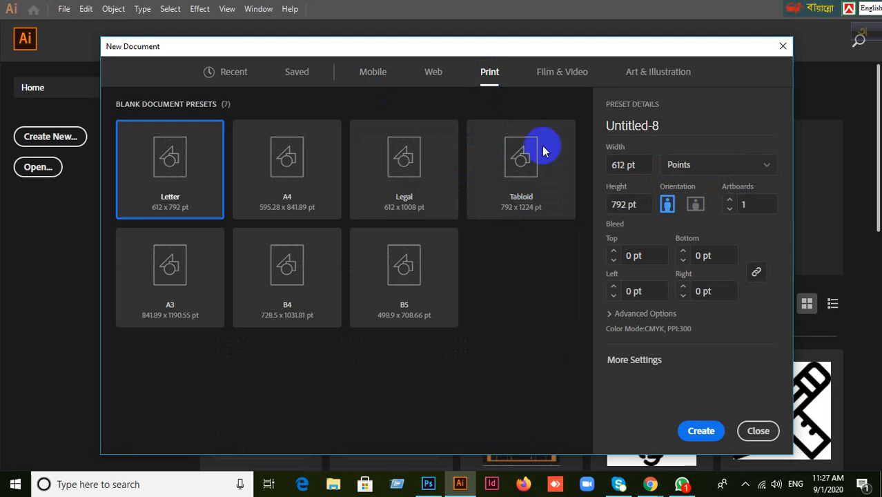
click(764, 168)
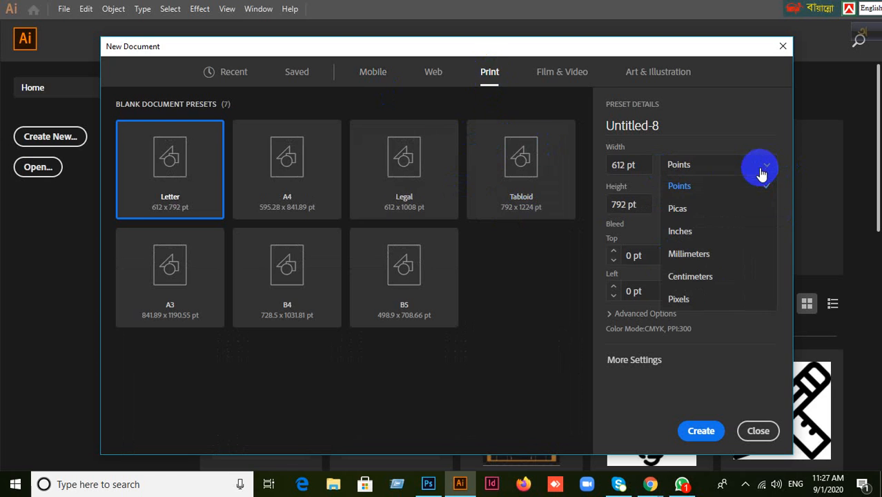
click(700, 231)
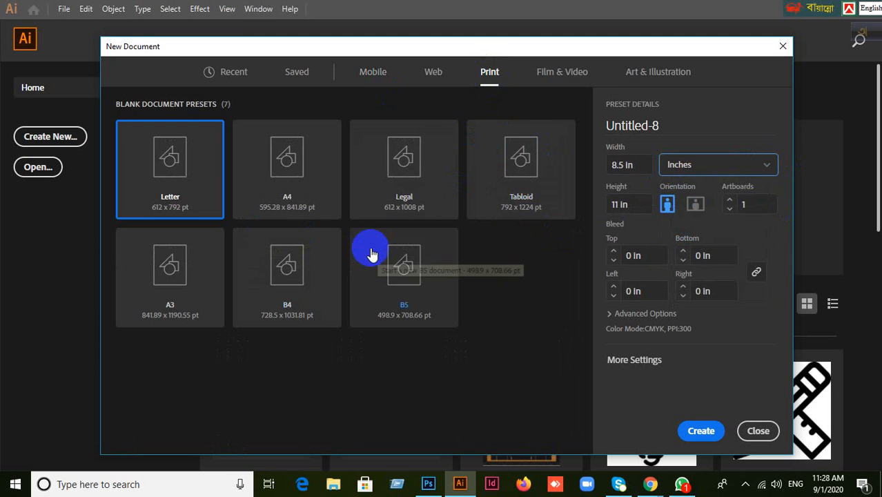
- Create a landscape document with one artboard from the Web preset Common, 1366 x 768 px
click(441, 84)
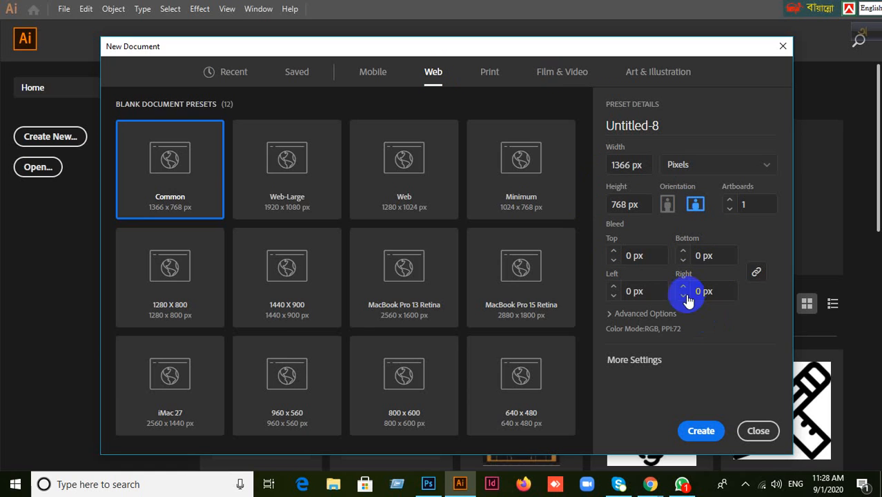
click(706, 431)
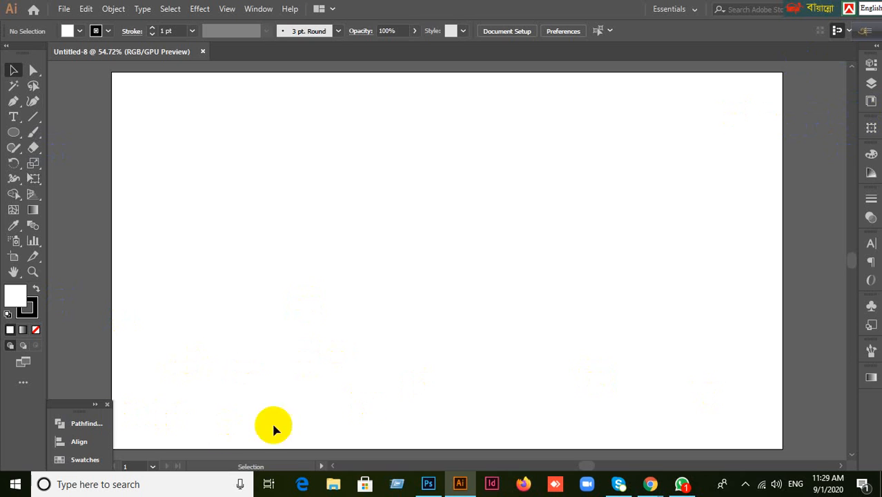
- Shift the floating Pathfinder, Align and Swatches group slightly upward and redock the Properties, Layers and Libraries group below the other docked panels
mouse_move(78, 416)
mouse_down()
mouse_move(682, 380)
mouse_move(800, 411)
mouse_move(844, 411)
mouse_move(841, 402)
mouse_move(292, 396)
mouse_move(79, 405)
mouse_up()
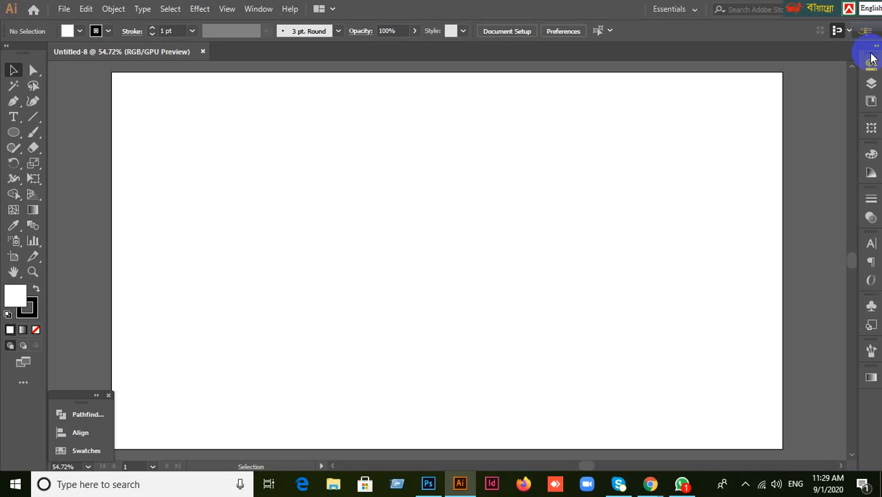
drag(869, 59, 851, 54)
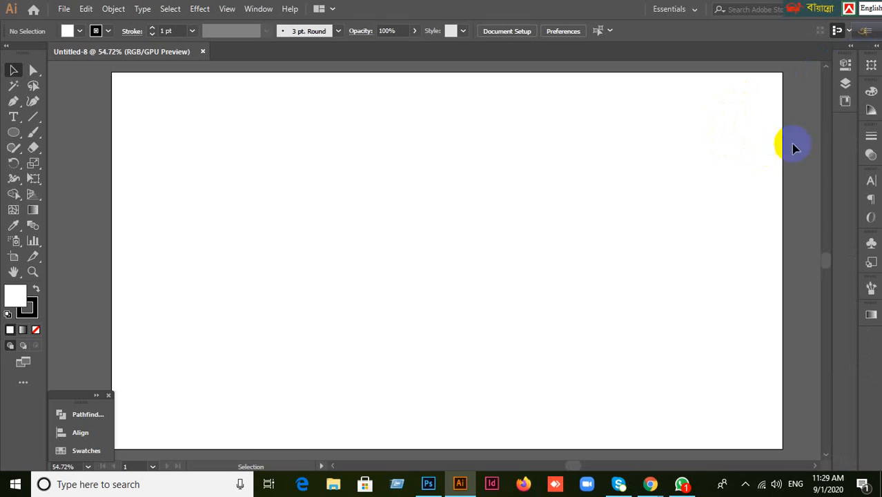
click(855, 52)
click(844, 53)
drag(845, 56, 863, 331)
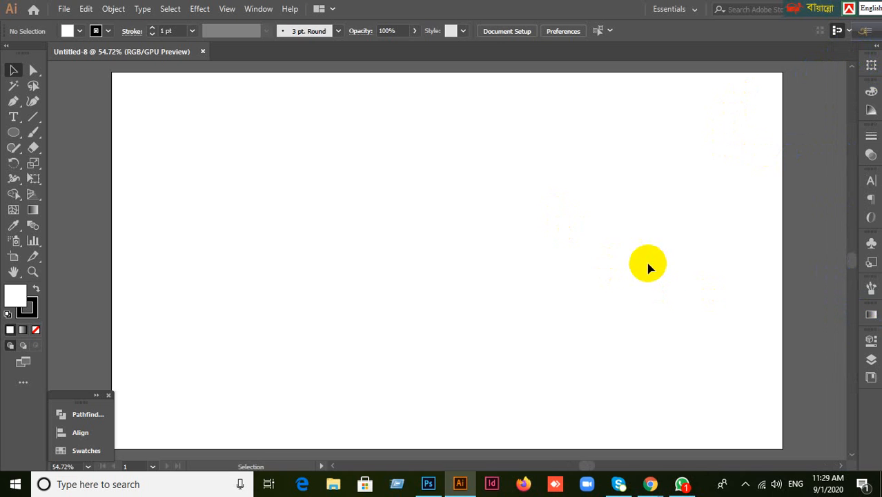
click(254, 9)
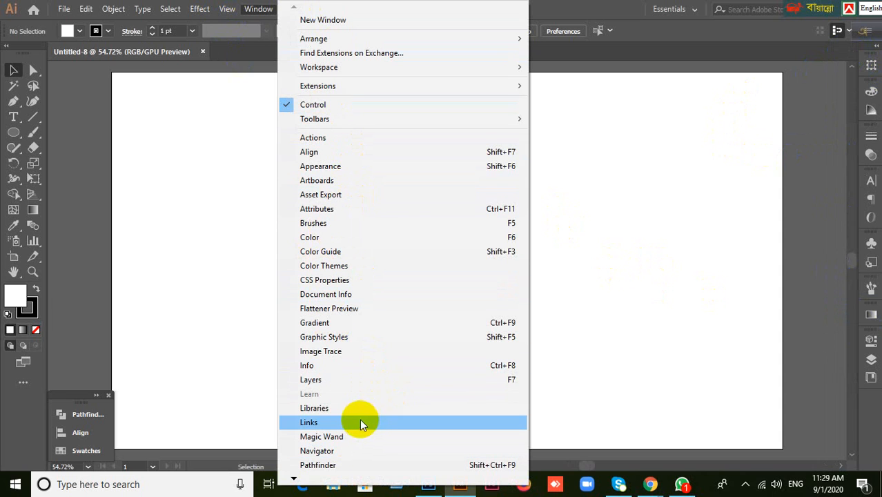
click(598, 78)
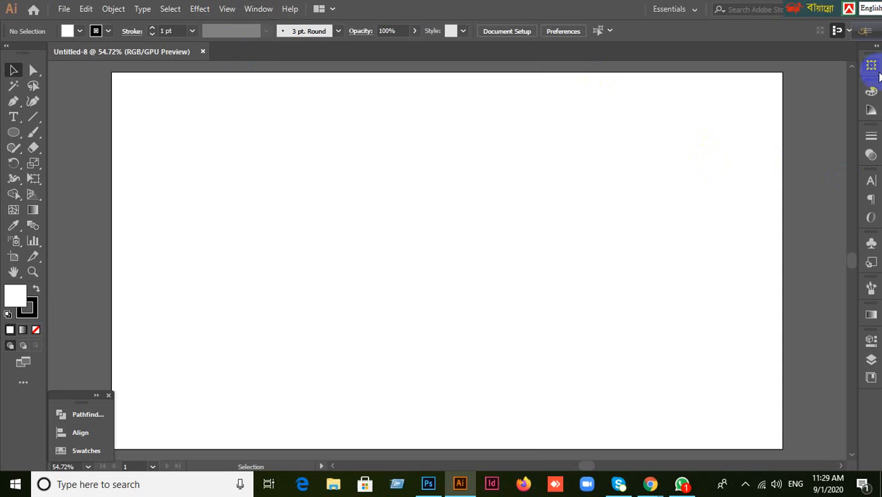
click(255, 9)
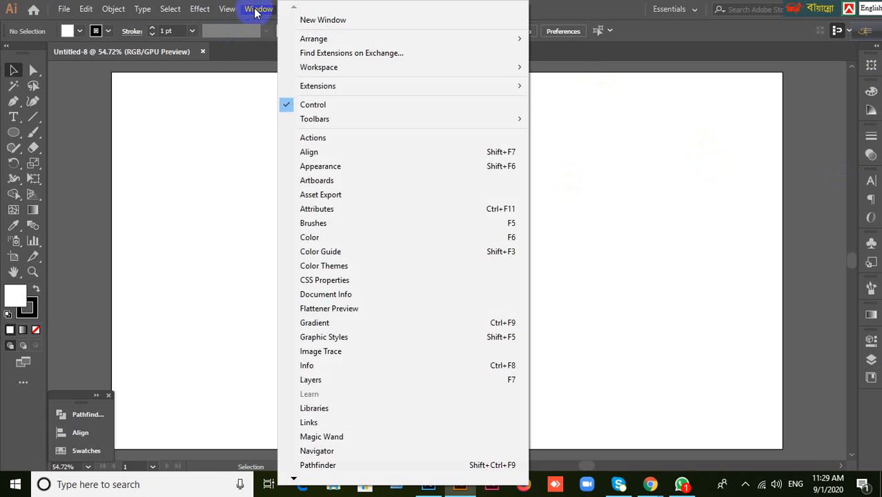
click(729, 242)
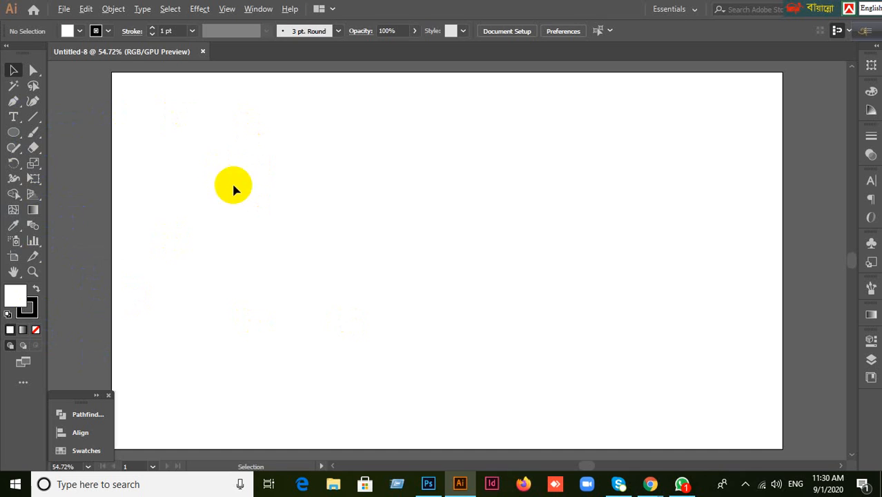
- Set the stroke to None and the fill to the red swatch ff0000
scroll(348, 231, down, 3)
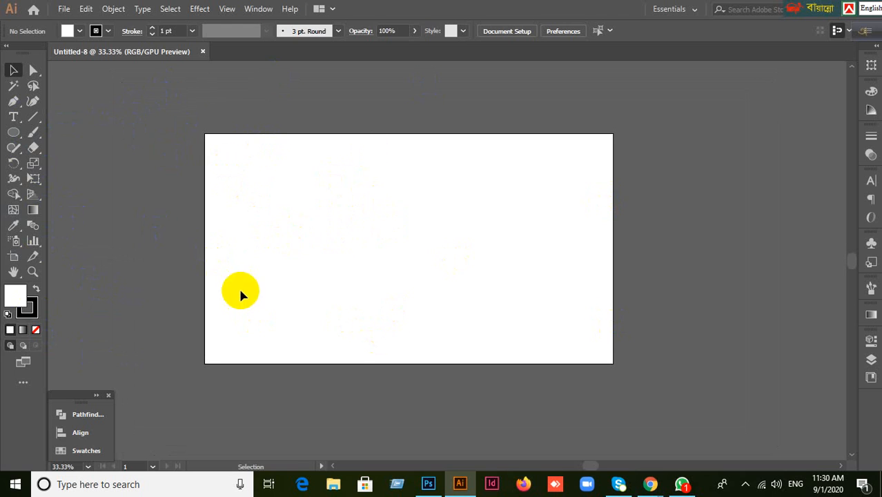
click(29, 309)
click(35, 329)
click(15, 296)
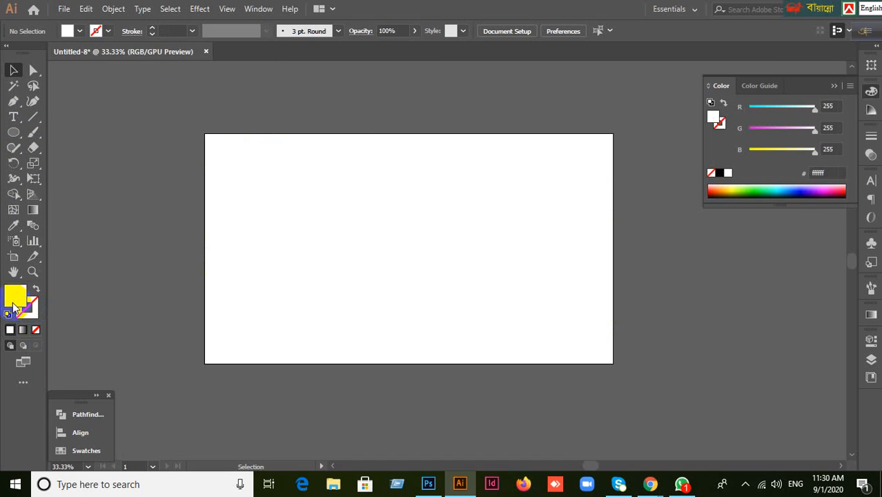
click(83, 450)
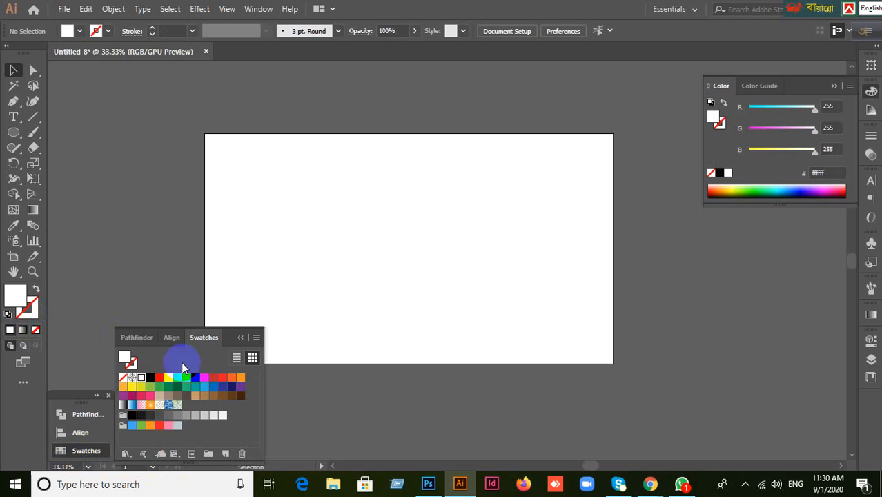
click(160, 379)
click(239, 338)
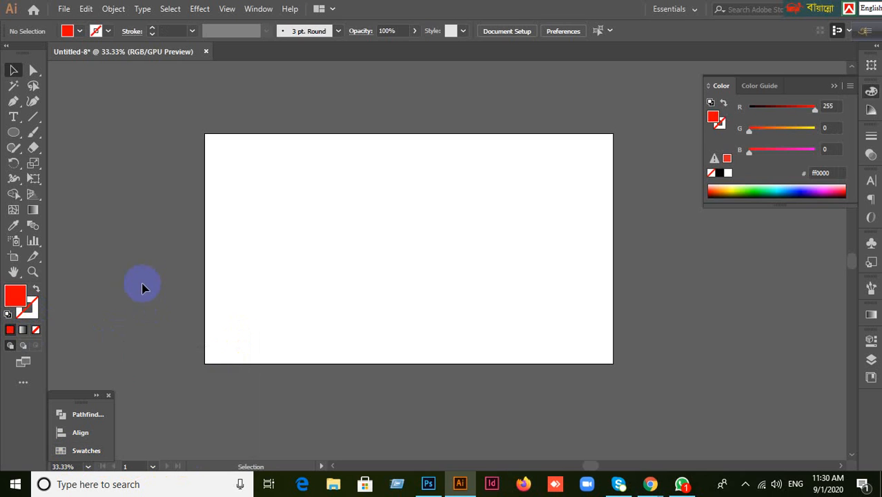
- Draw a red rectangle over the artboard's left edge and move it onto the empty pasteboard left of the artboard
drag(14, 136, 44, 134)
mouse_move(194, 201)
mouse_down()
mouse_move(295, 286)
mouse_move(318, 292)
mouse_up()
click(13, 70)
drag(255, 264, 110, 196)
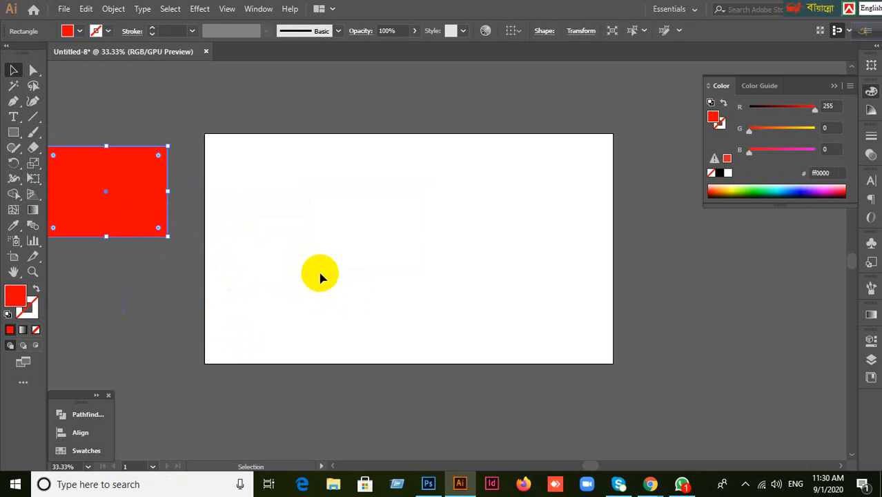
- Move the red rectangle up and down on the pasteboard outside the artboard's left edge
key(space)
drag(321, 276, 370, 262)
drag(289, 227, 251, 168)
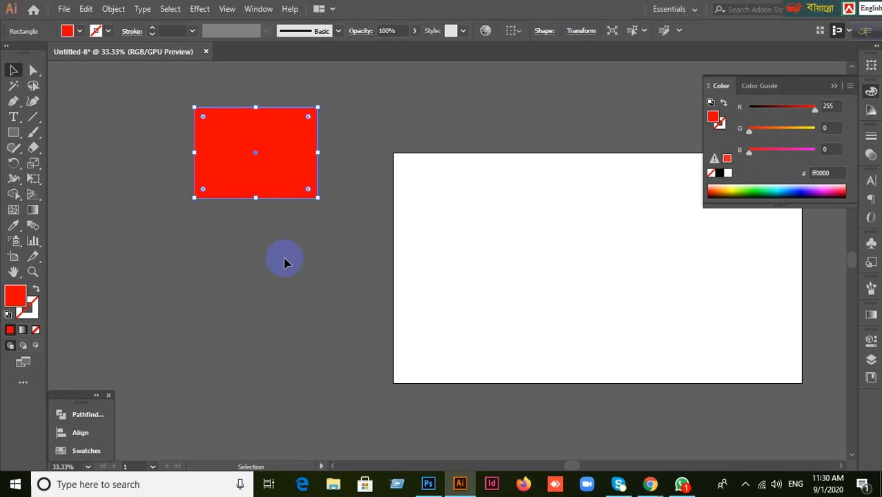
click(249, 222)
drag(247, 149, 255, 279)
drag(274, 333, 249, 219)
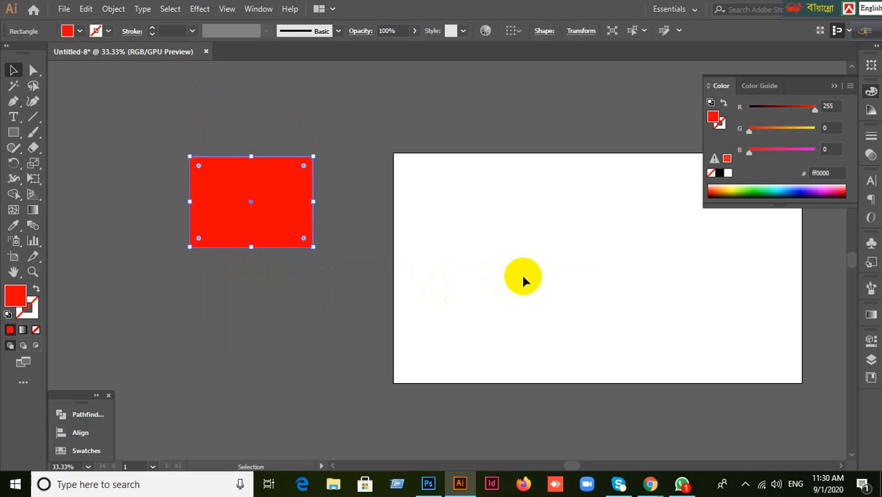
drag(526, 281, 434, 272)
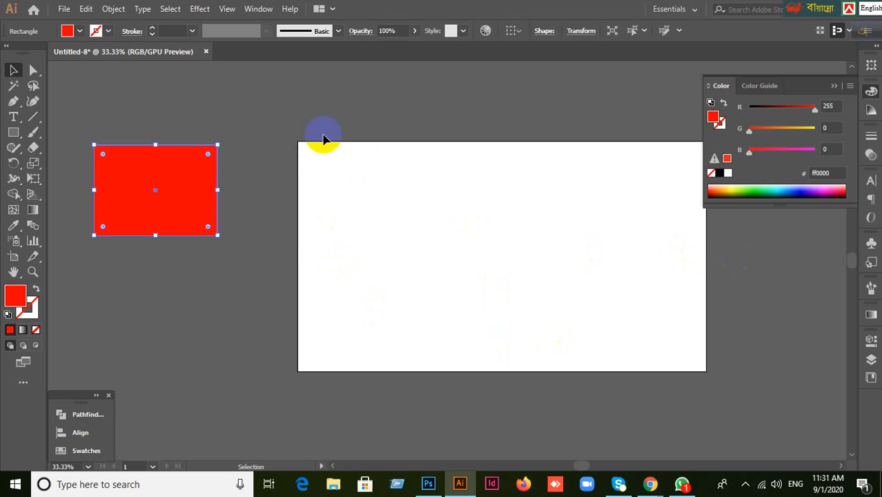
- Collapse the Color panel and reposition the red rectangle on the pasteboard, just left of the artboard
click(834, 86)
scroll(290, 238, up, 1)
scroll(294, 230, up, 1)
drag(178, 270, 233, 169)
scroll(514, 405, up, 1)
scroll(516, 403, down, 1)
scroll(510, 365, down, 2)
drag(173, 138, 145, 220)
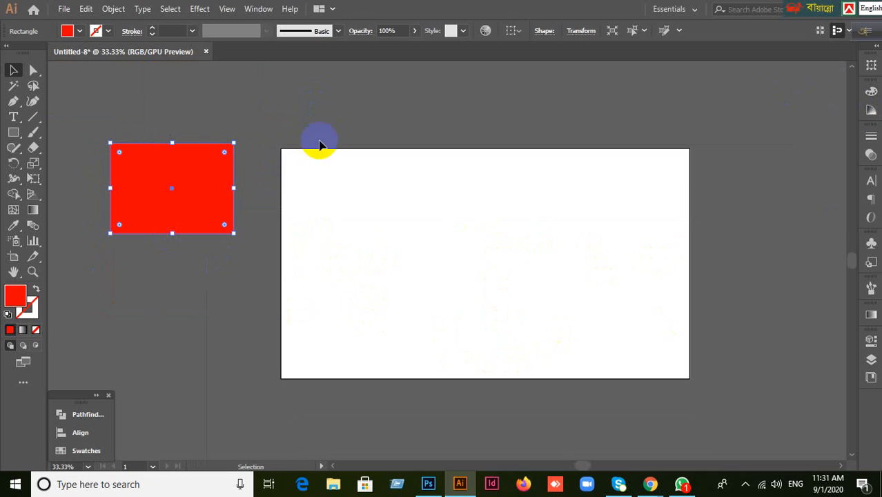
- Copy the red rectangle onto the artboard, undo the copy, and delete the original after moving it across the artboard's left edge
alt+drag(209, 208, 417, 250)
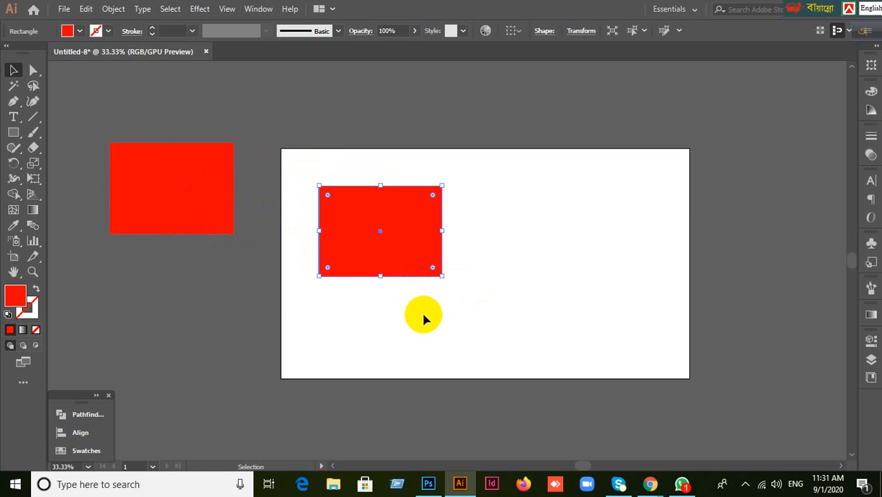
key(ctrl+z)
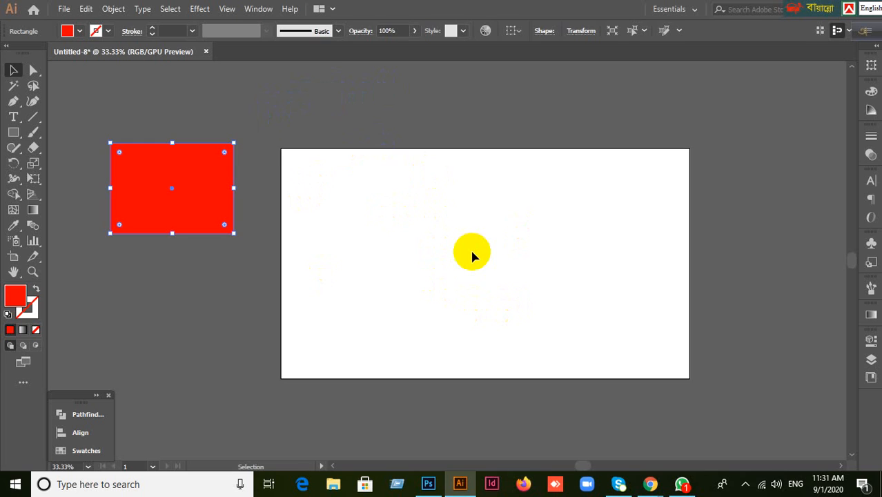
scroll(478, 251, up, 1)
scroll(477, 251, down, 1)
drag(200, 193, 276, 215)
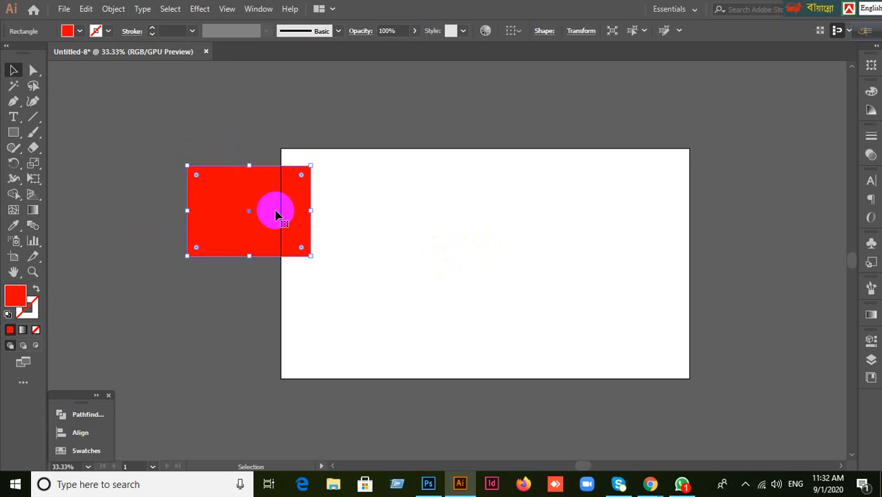
key(Delete)
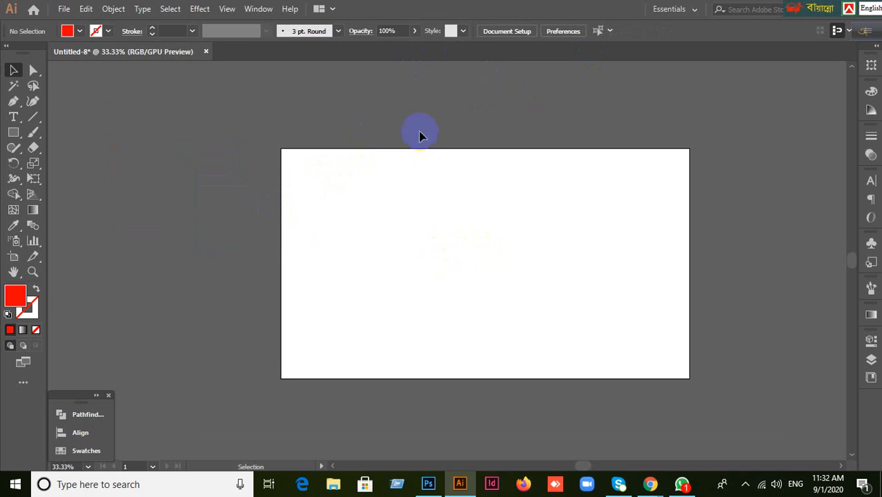
- Draw a small red square on the pasteboard and a larger red rectangle inside the artboard
scroll(512, 158, up, 1)
scroll(513, 158, down, 1)
click(13, 132)
drag(182, 107, 239, 162)
drag(395, 183, 511, 290)
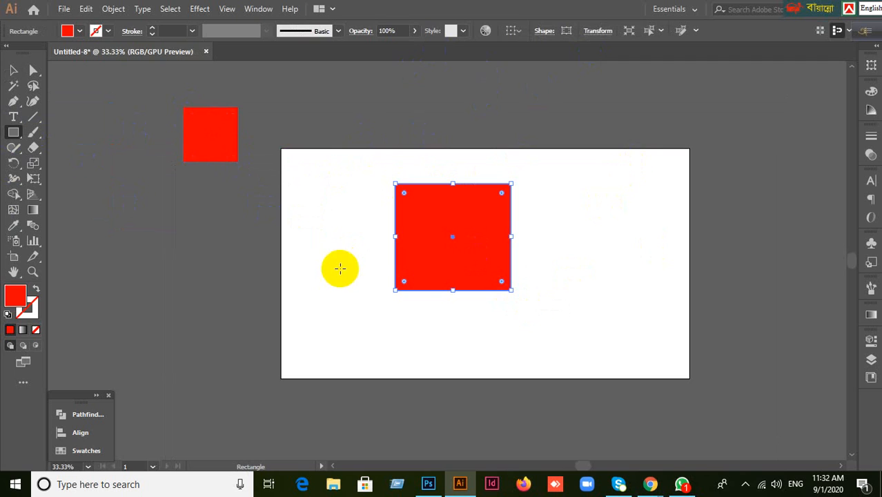
- Delete the large red rectangle on the artboard and the small red square on the pasteboard
click(14, 71)
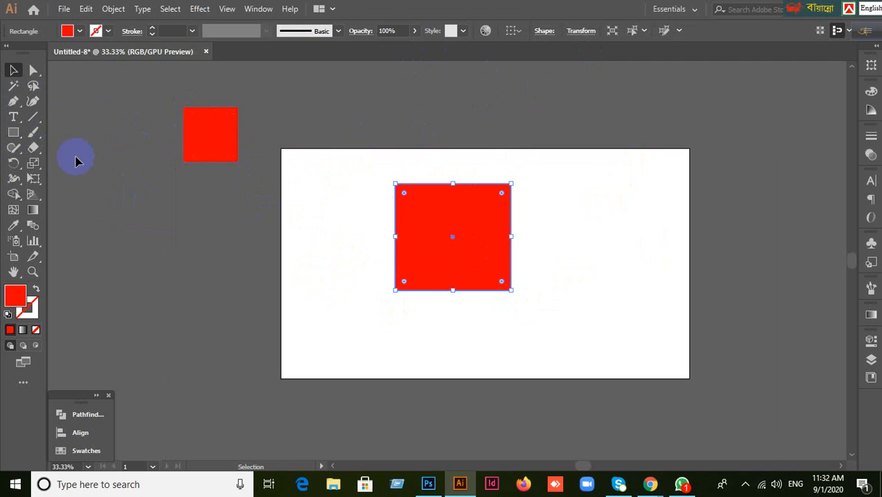
key(Delete)
click(222, 138)
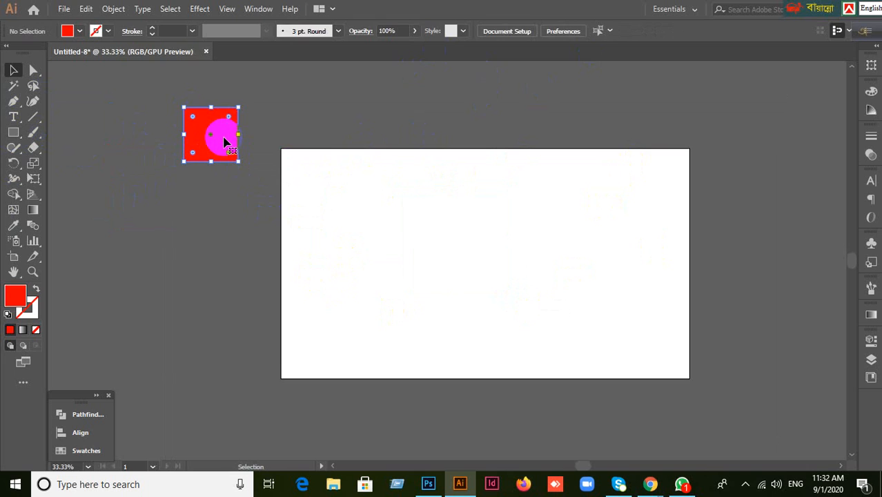
key(Delete)
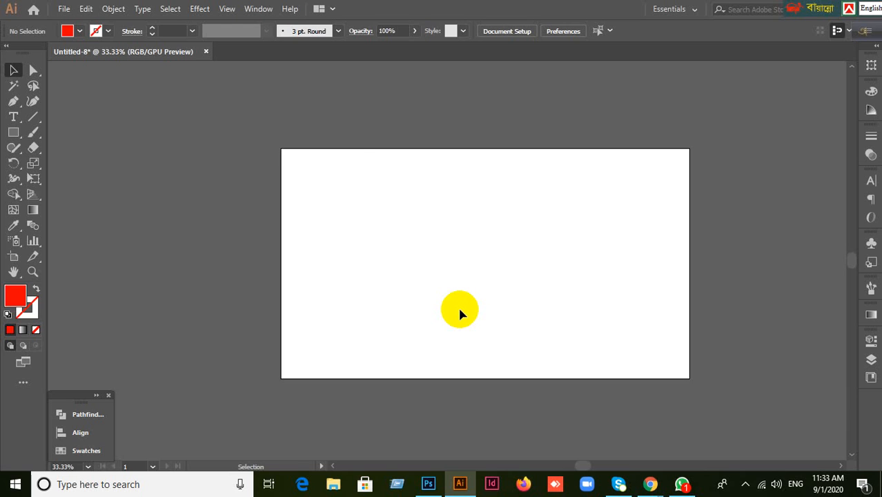
scroll(283, 197, down, 2)
scroll(281, 191, up, 3)
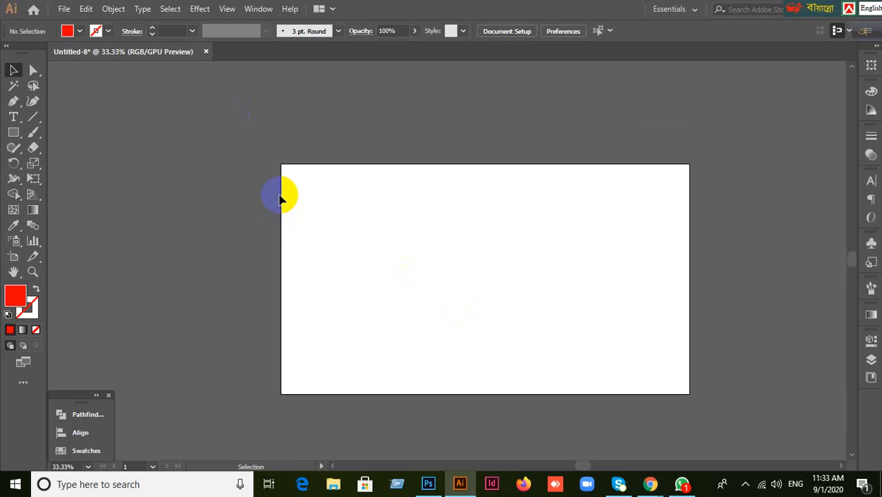
scroll(282, 200, up, 1)
scroll(400, 282, up, 1)
scroll(400, 281, down, 1)
drag(490, 305, 427, 246)
drag(12, 135, 44, 180)
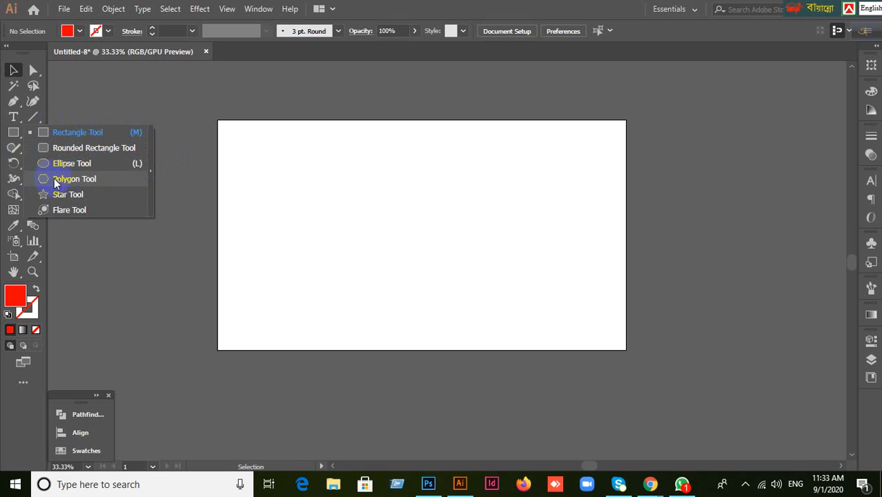
drag(128, 182, 381, 6)
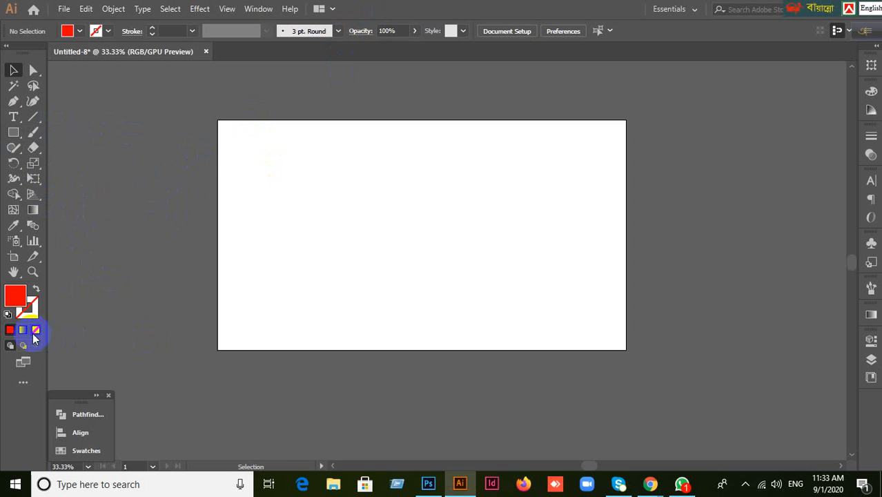
- Turn the stroke on and set its colour to dark grey 282828, leaving the fill active
click(27, 310)
click(11, 331)
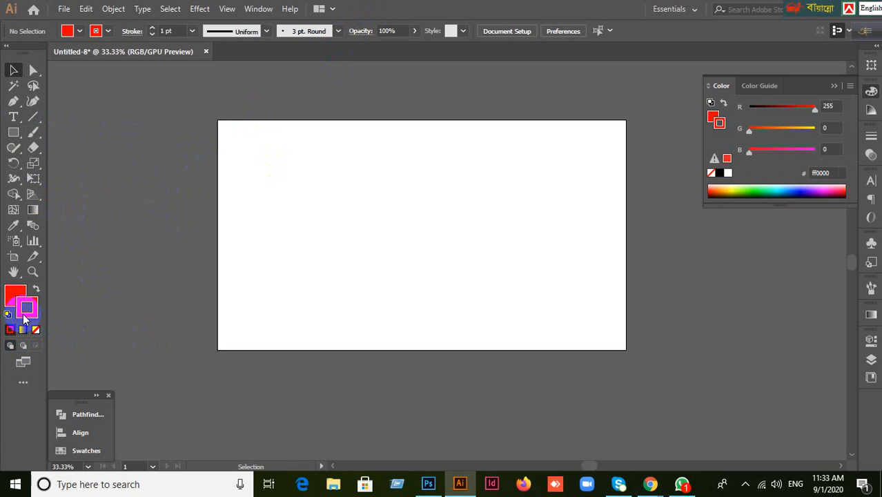
double_click(26, 308)
click(527, 287)
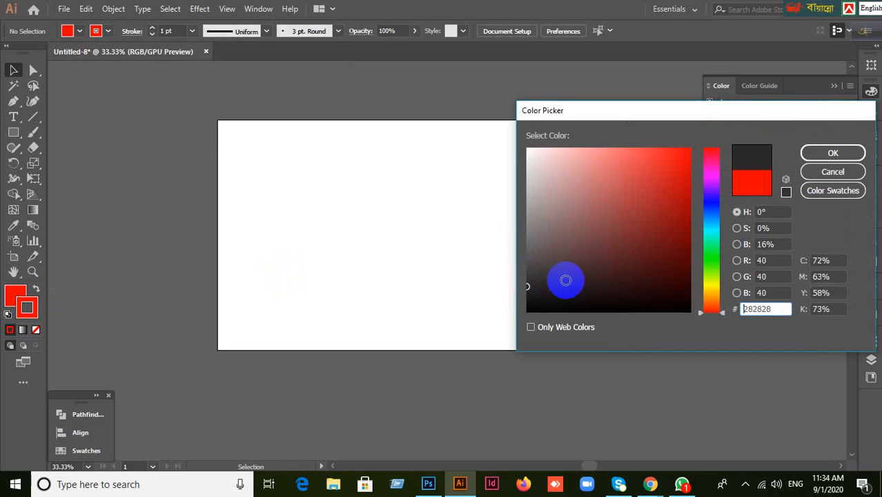
click(853, 155)
click(16, 295)
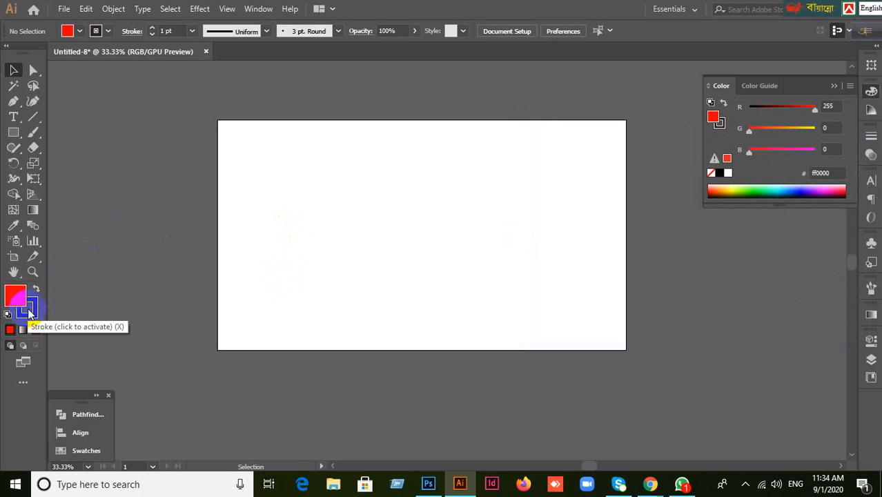
- Alternate the active colour setting between stroke and fill several times, finishing on the fill
click(32, 316)
click(10, 293)
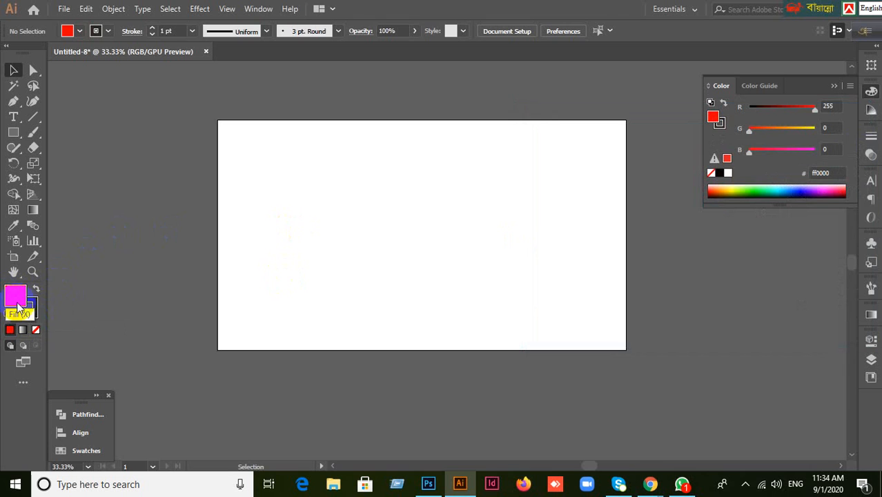
click(24, 312)
click(10, 293)
click(24, 311)
click(9, 293)
click(26, 309)
click(13, 296)
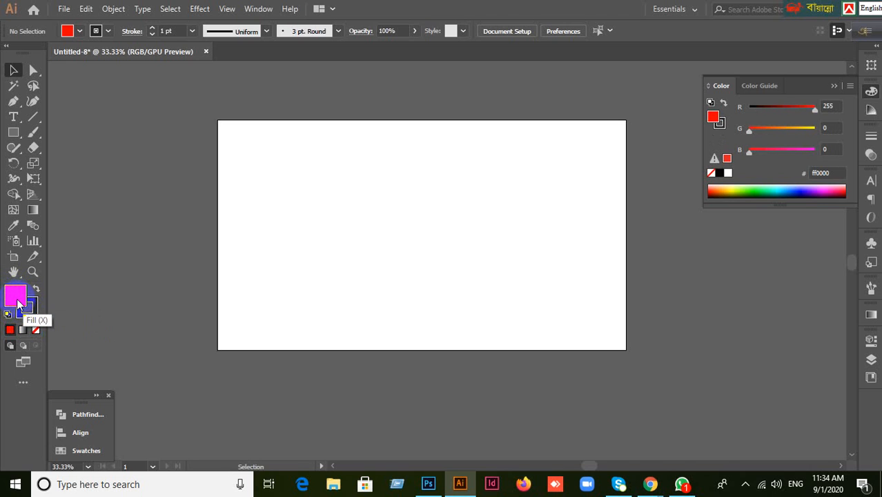
- Set the stroke to none, restore its solid dark grey colour, and leave the fill active
click(31, 315)
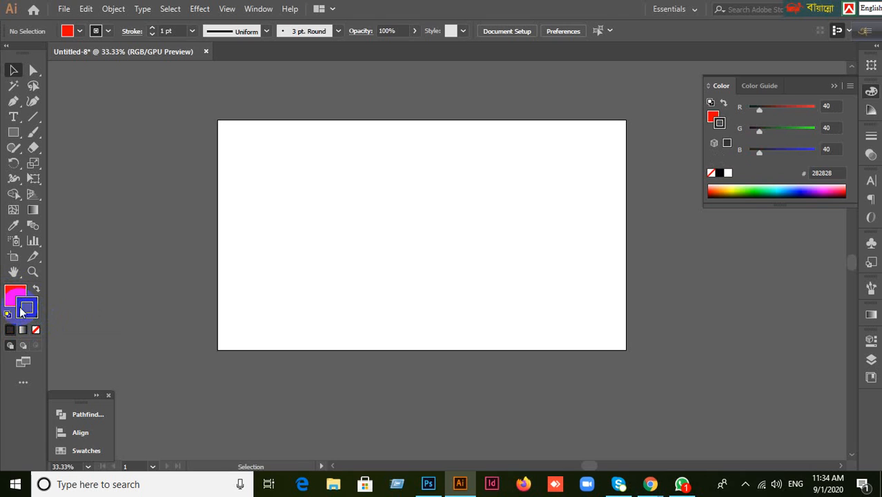
click(37, 330)
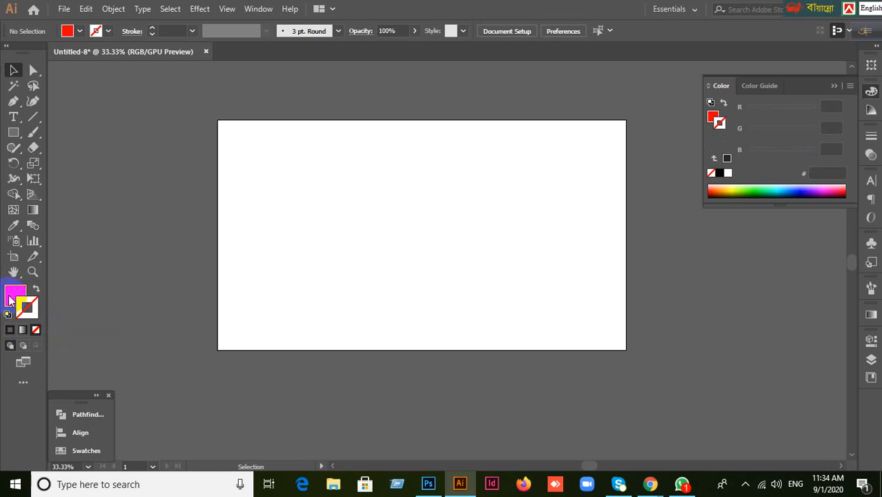
click(11, 330)
click(15, 293)
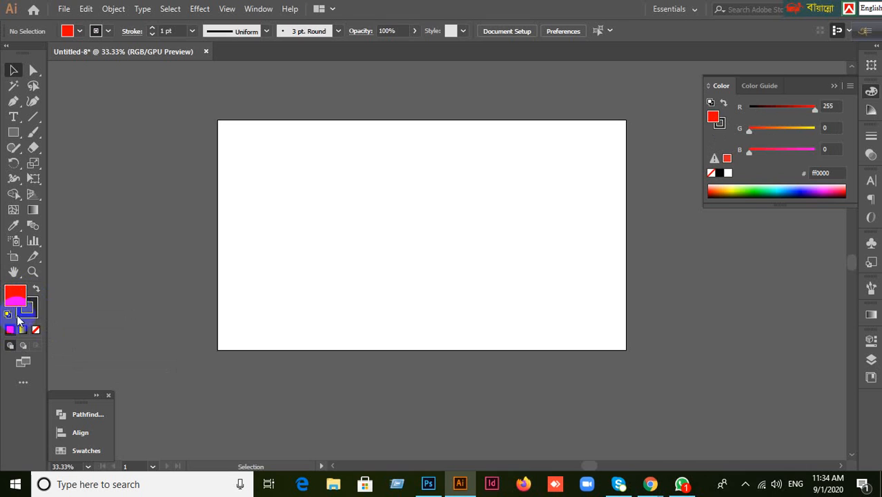
click(31, 315)
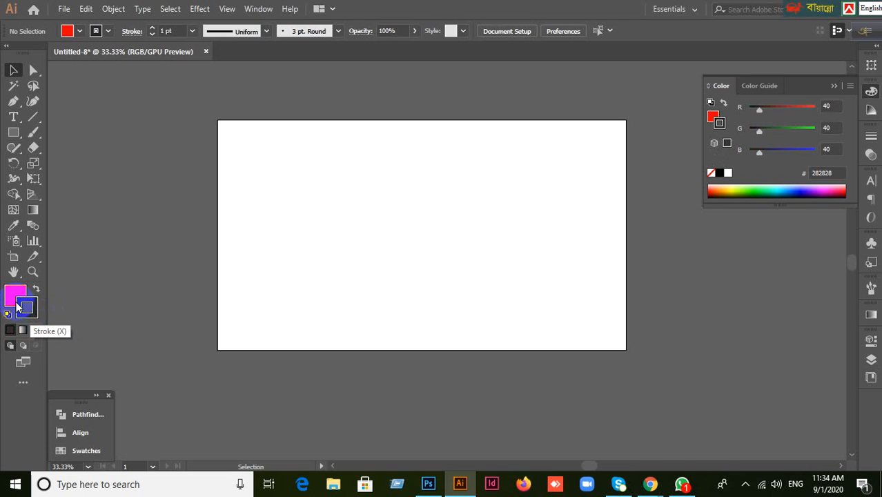
click(21, 302)
click(30, 315)
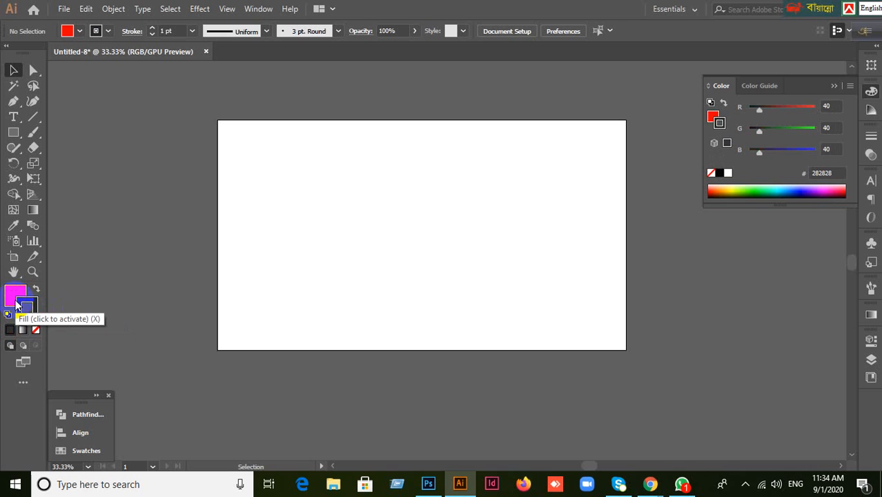
click(18, 302)
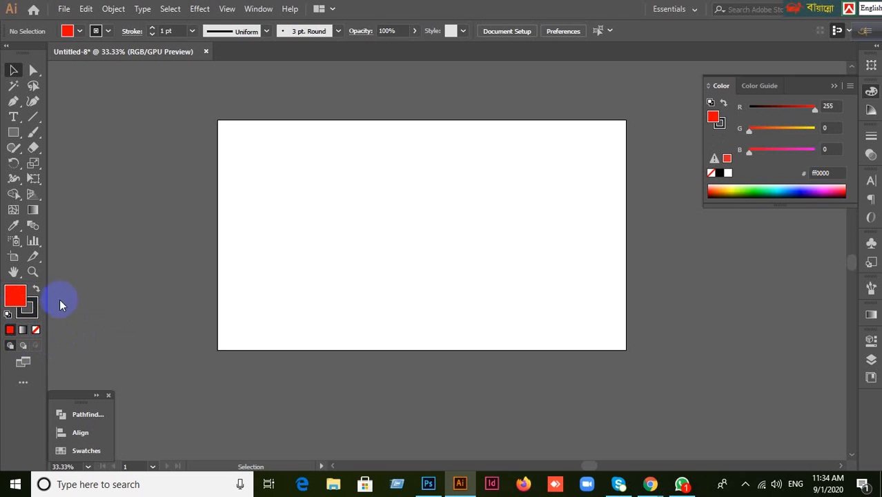
- Examine the colour swatches available for the fill and close the list
click(109, 32)
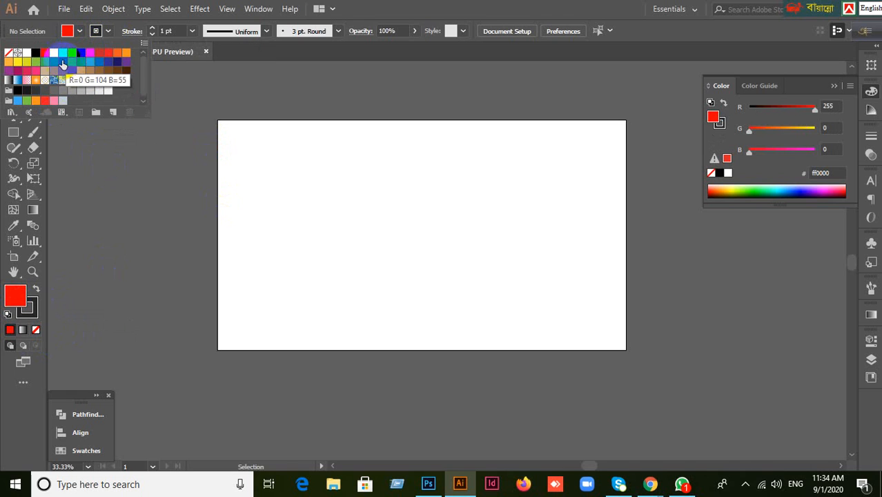
click(90, 52)
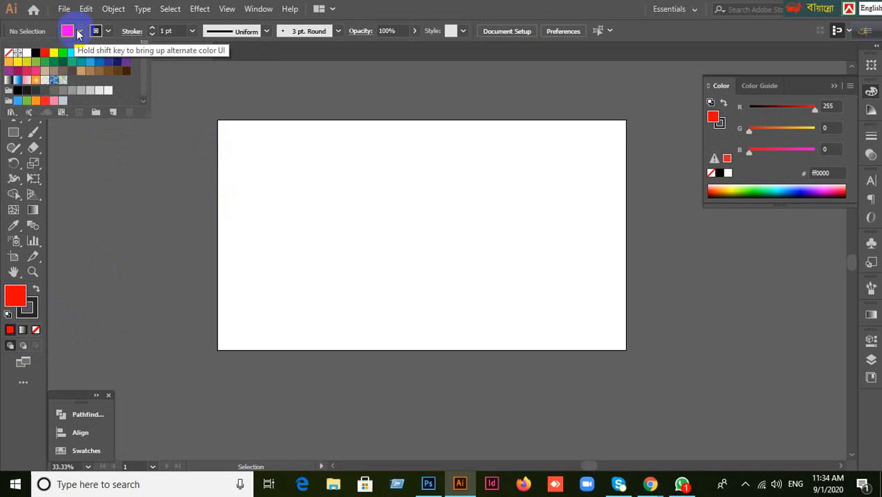
click(79, 33)
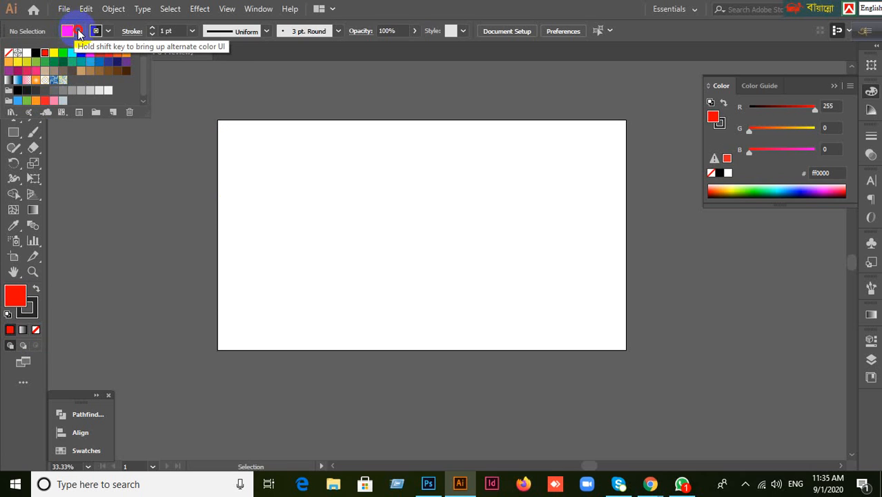
click(80, 33)
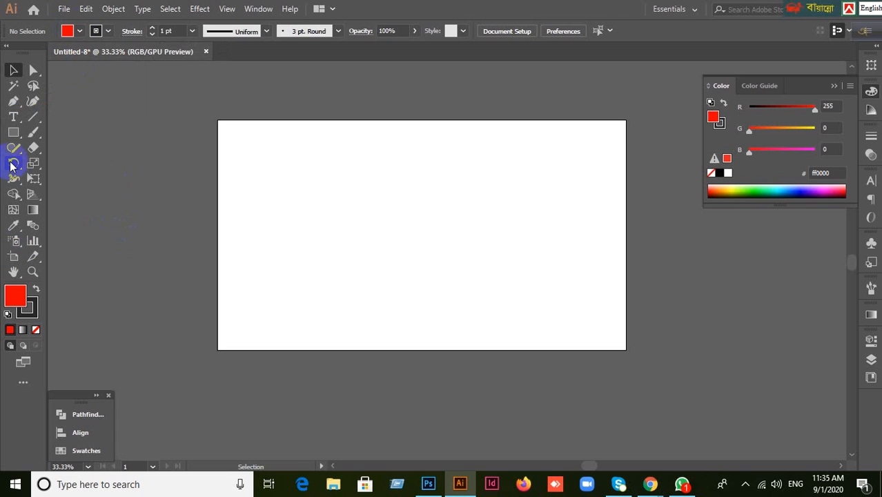
- Collapse the Color panel and draw a large red rectangle with a dark outline in the artboard's upper-left area
click(12, 136)
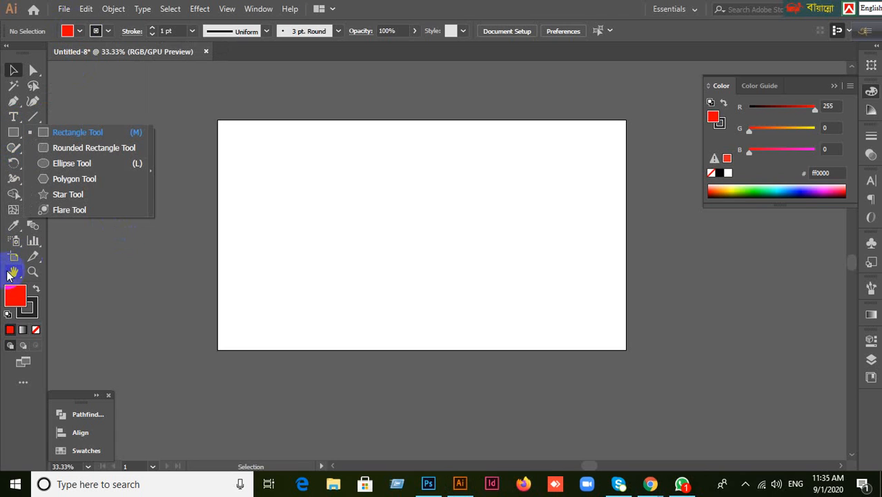
click(60, 134)
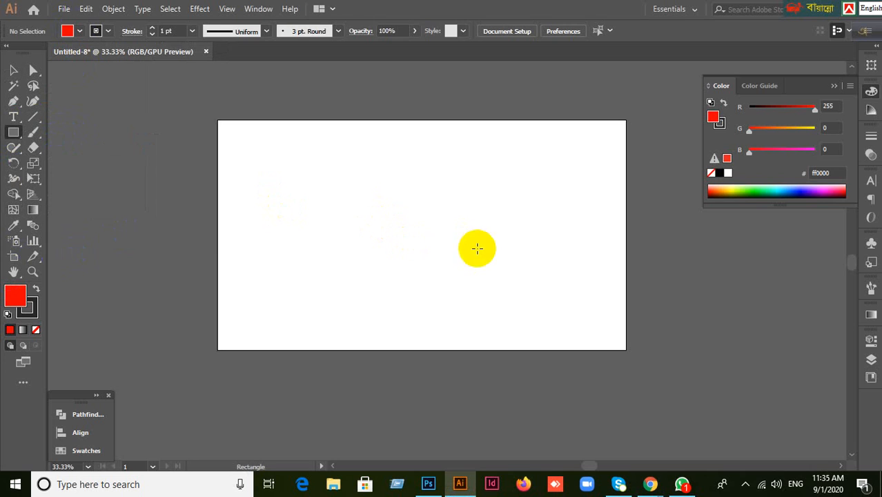
scroll(403, 242, up, 1)
scroll(403, 243, down, 1)
click(835, 87)
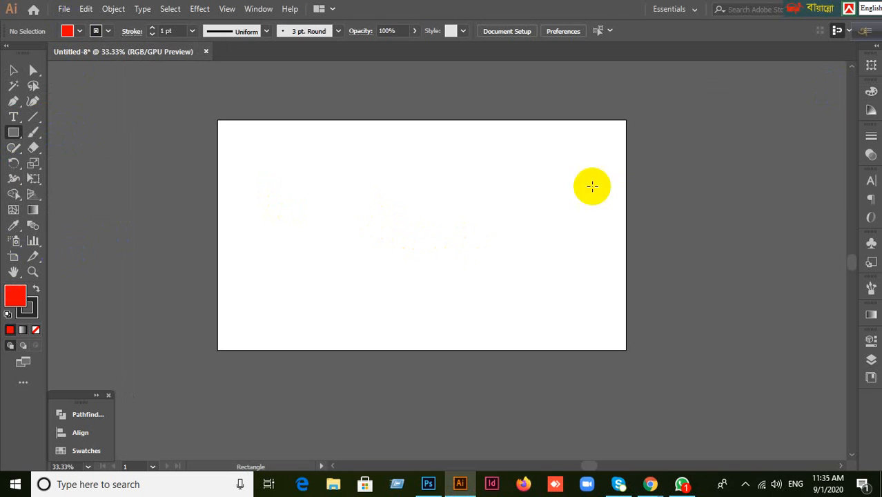
scroll(508, 218, up, 1)
drag(368, 232, 461, 242)
drag(247, 105, 492, 284)
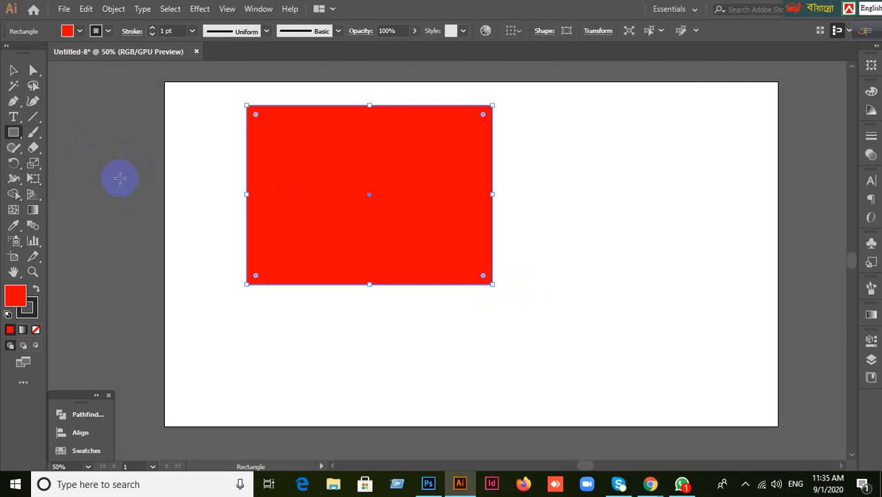
- Set the red rectangle's stroke weight to 15 pt
click(27, 308)
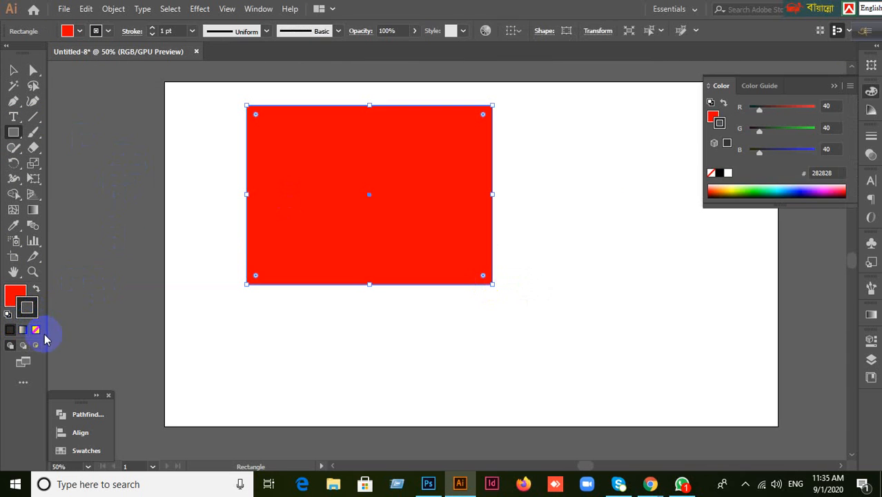
click(15, 295)
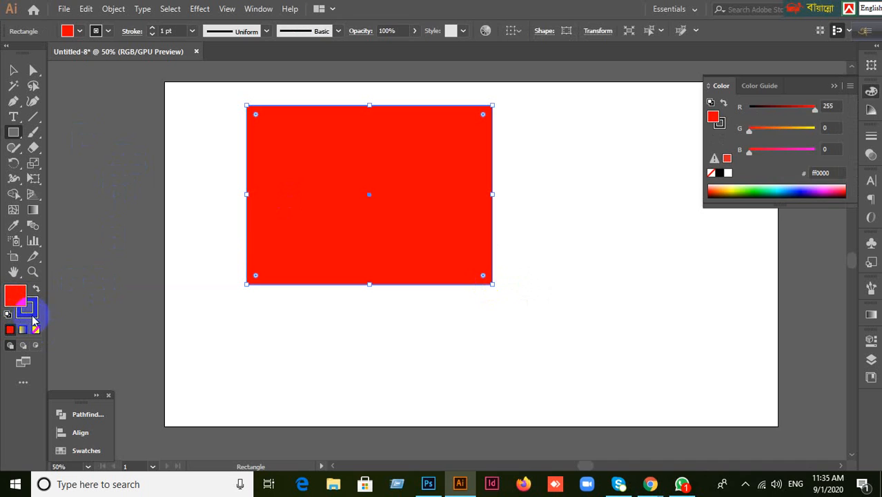
click(164, 31)
text(15)
key(Return)
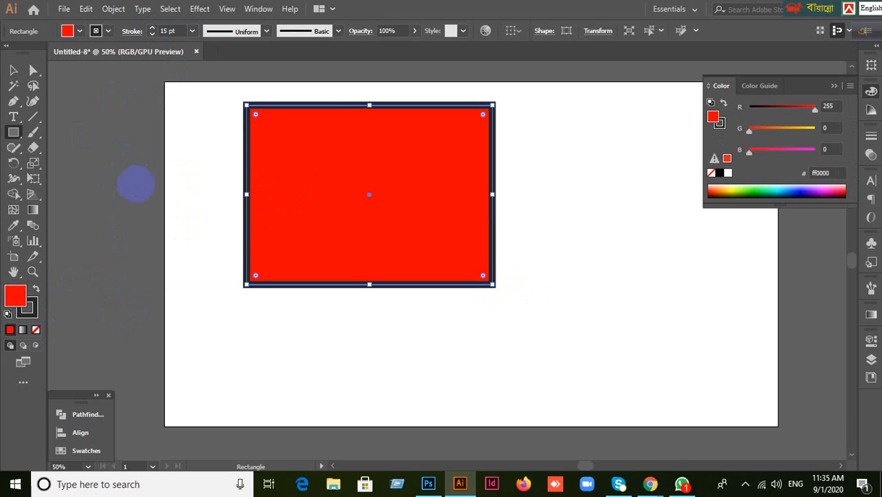
- Change the red rectangle's stroke weight to 10 pt
click(171, 32)
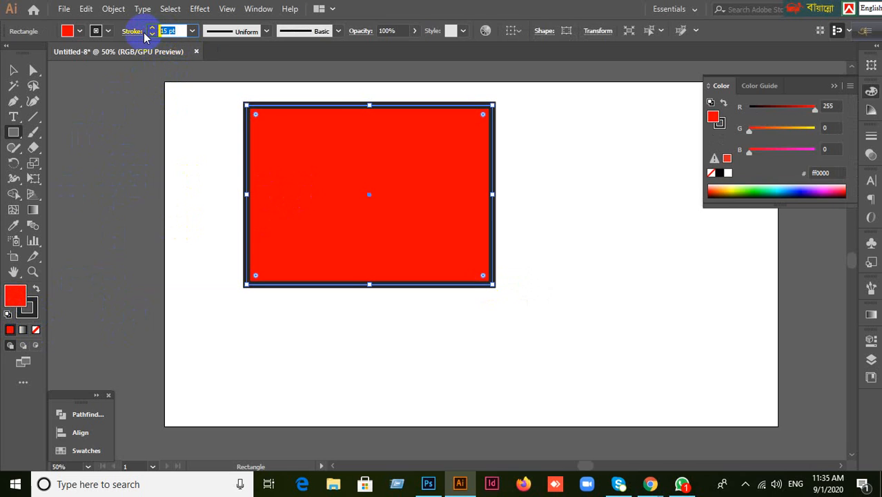
text(10)
key(Return)
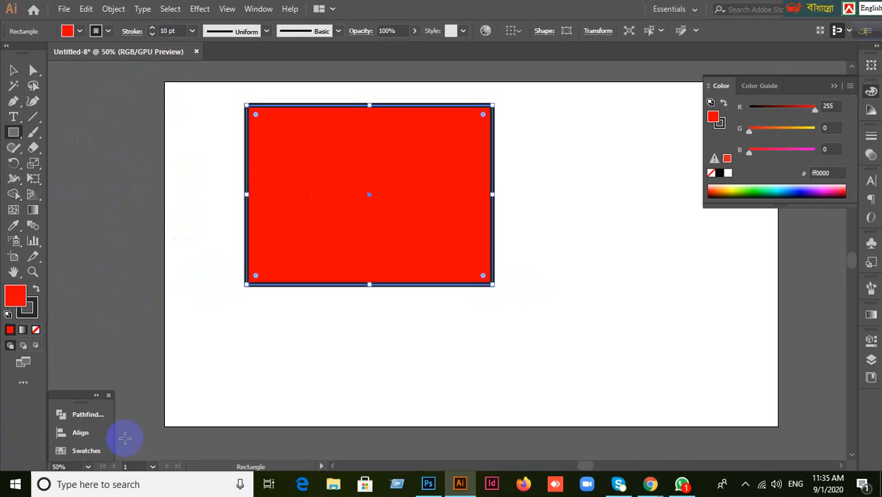
- Set the rectangle's stroke to none and undo the removal, doing this twice
click(27, 307)
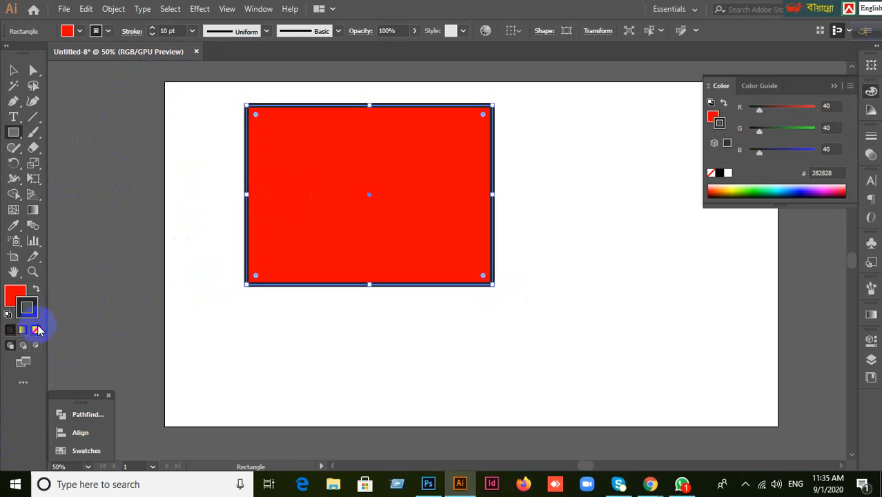
click(37, 330)
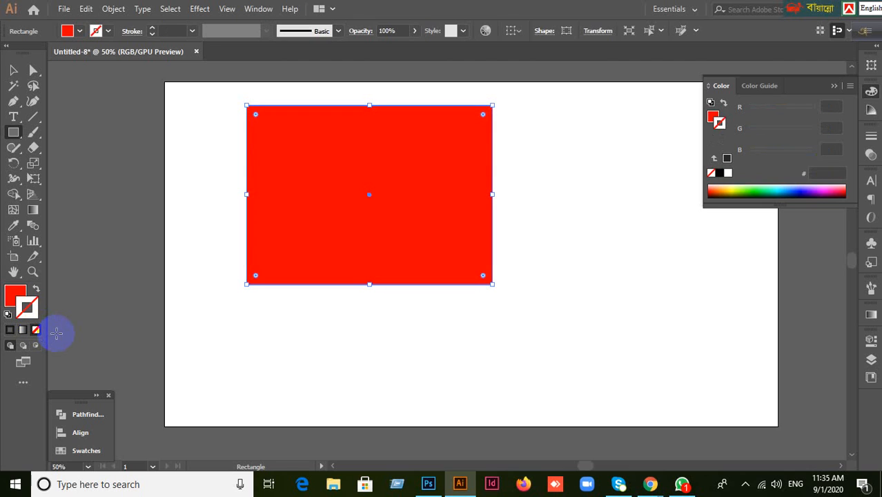
key(v)
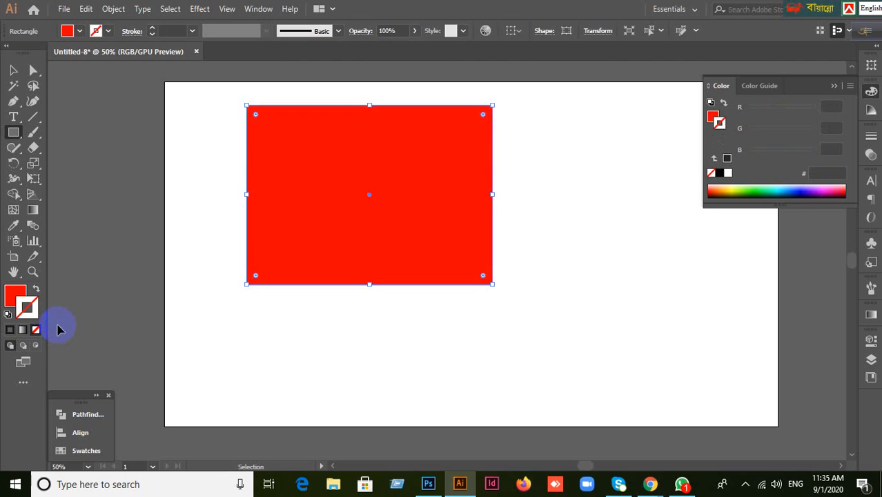
key(ctrl+z)
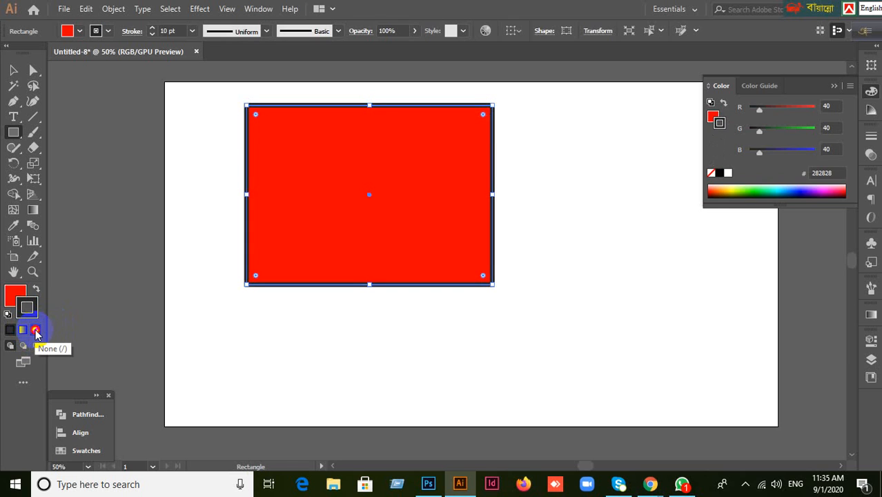
click(36, 333)
key(ctrl+z)
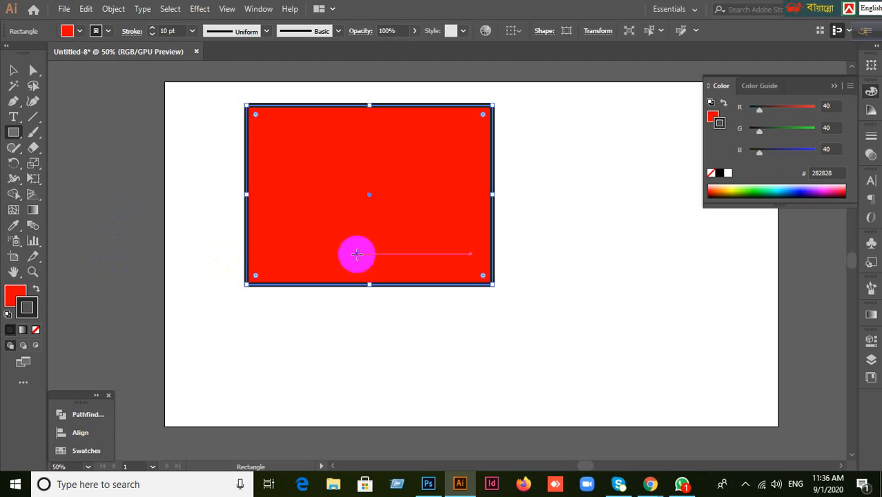
- Round all four corners of the red rectangle strongly with its live corner handle, undoing the first rounding and repeating it
click(13, 70)
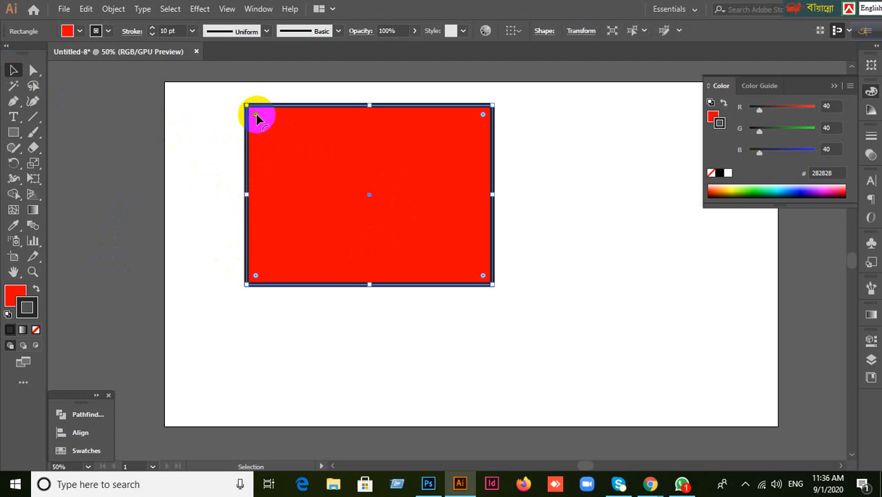
drag(256, 115, 303, 163)
key(ctrl+z)
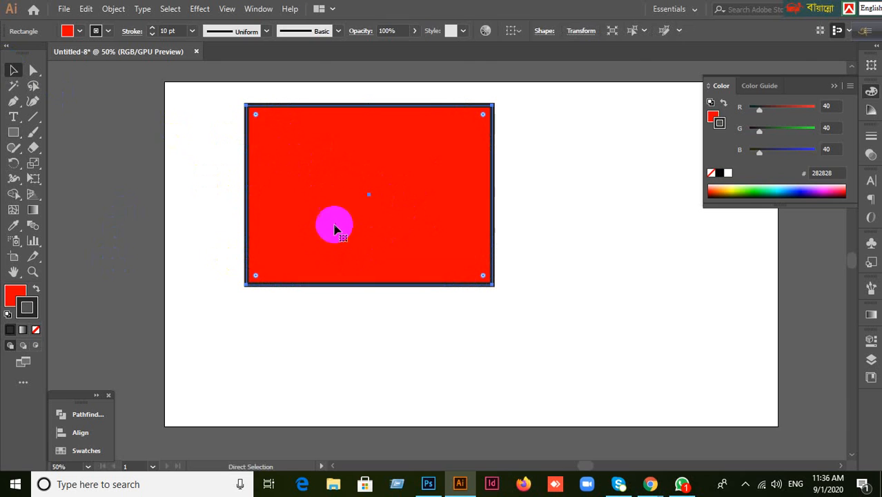
drag(256, 116, 316, 167)
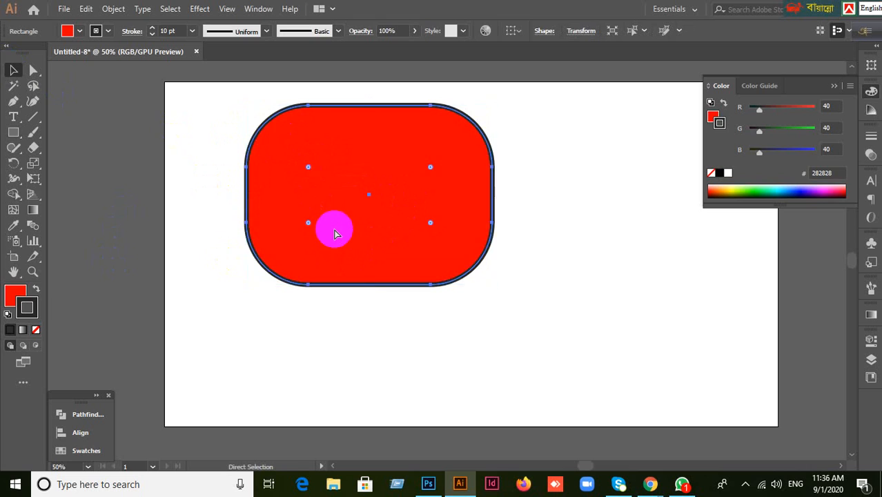
- Undo the corner rounding of the red rectangle and keep the rectangle selected
key(ctrl+z)
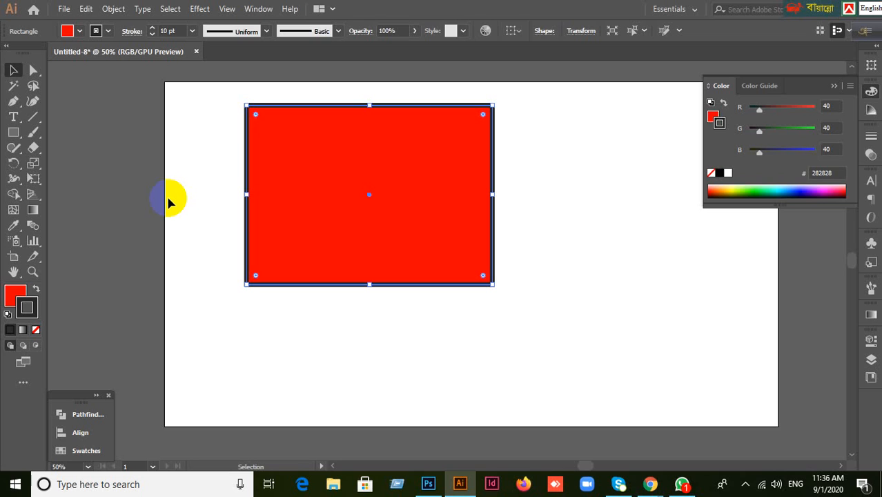
click(207, 159)
click(285, 192)
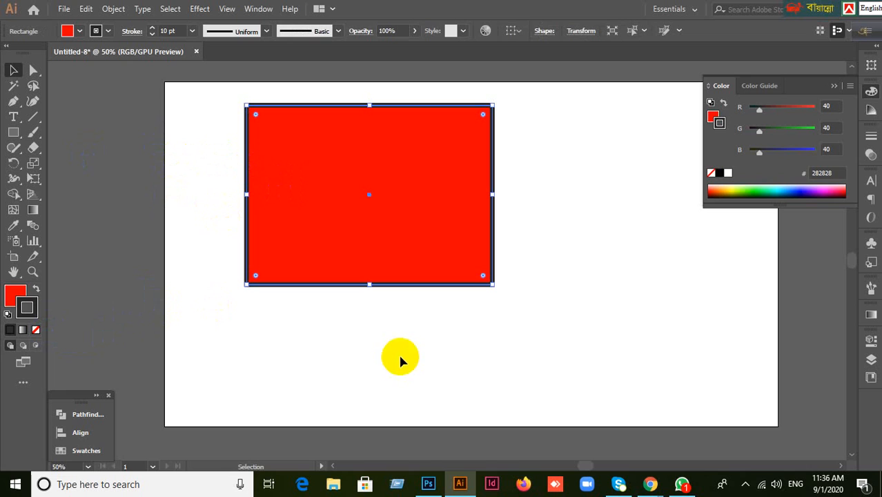
- Switch to the Google Meet call in Chrome to check the participants, and return to Illustrator
click(650, 484)
click(562, 417)
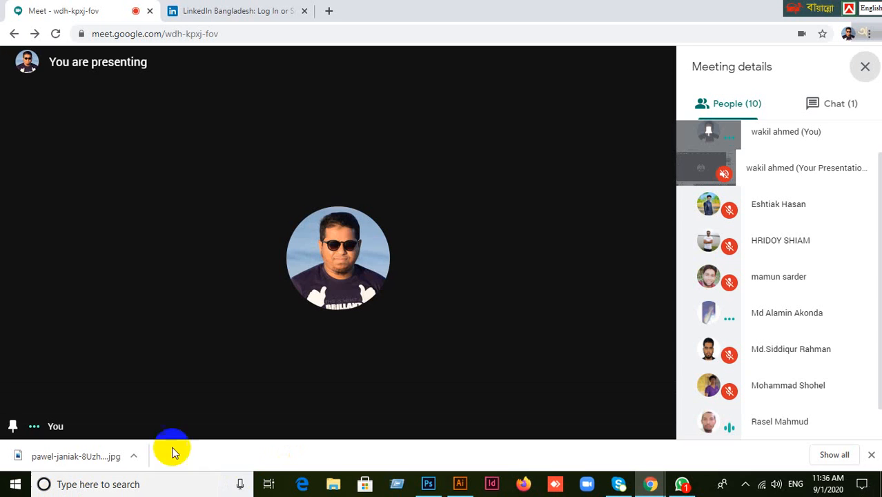
click(458, 483)
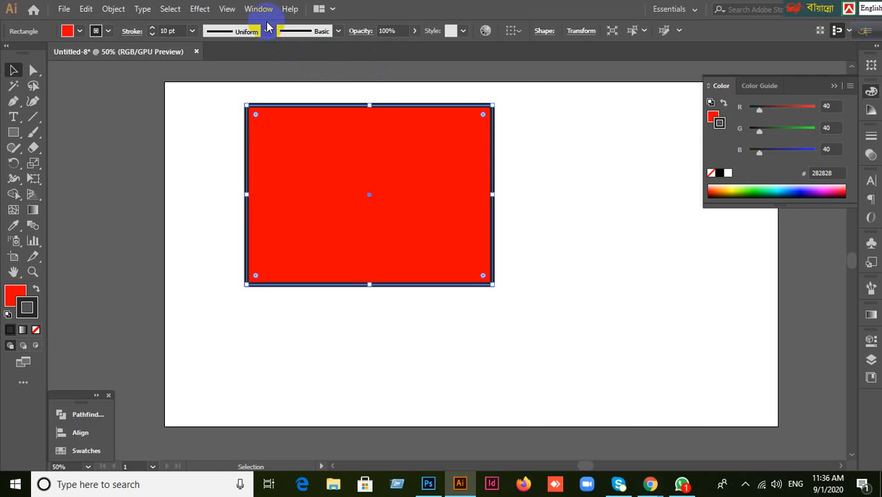
- Examine where the Control bar is enabled among Illustrator's window options, leaving the settings as they are
click(258, 8)
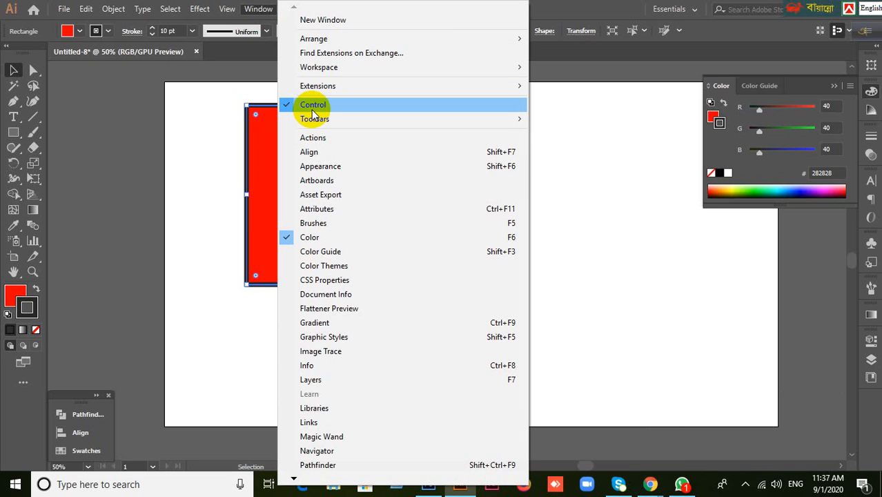
click(621, 3)
click(256, 8)
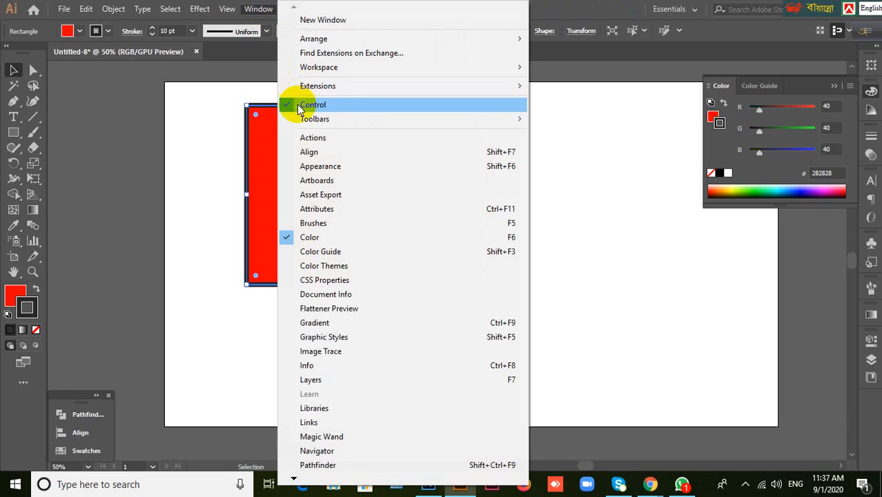
click(580, 10)
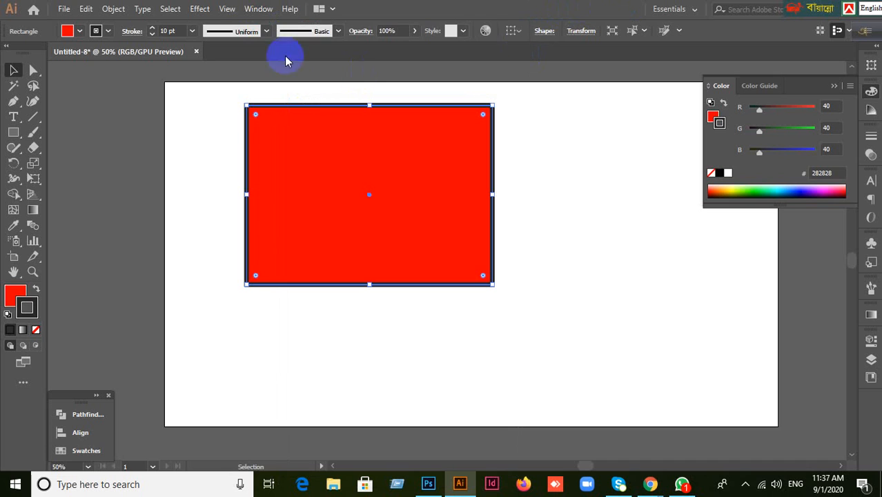
click(256, 8)
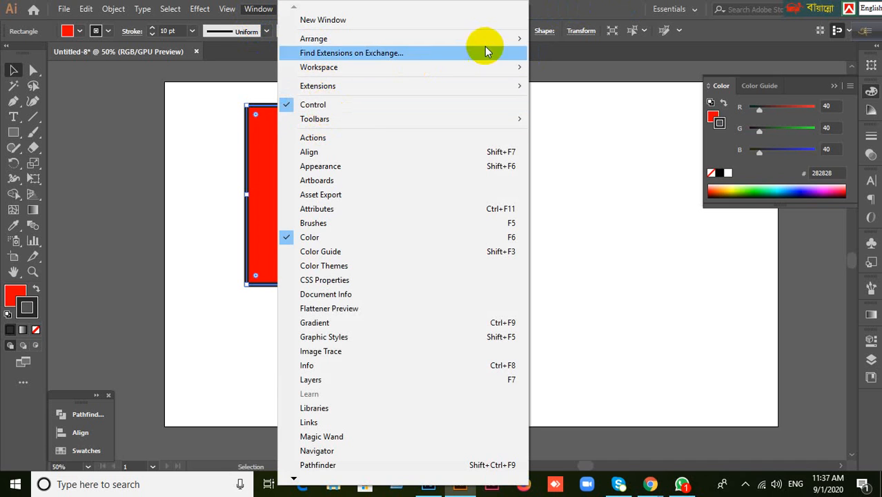
click(597, 12)
click(563, 260)
click(355, 211)
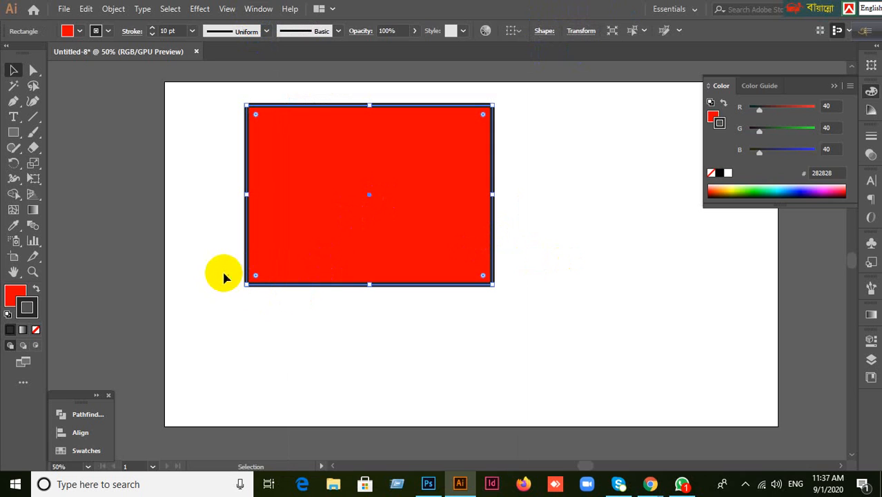
- Remove the rectangle's stroke and restore it as a solid colour, and set the rectangle's fill to none
click(36, 329)
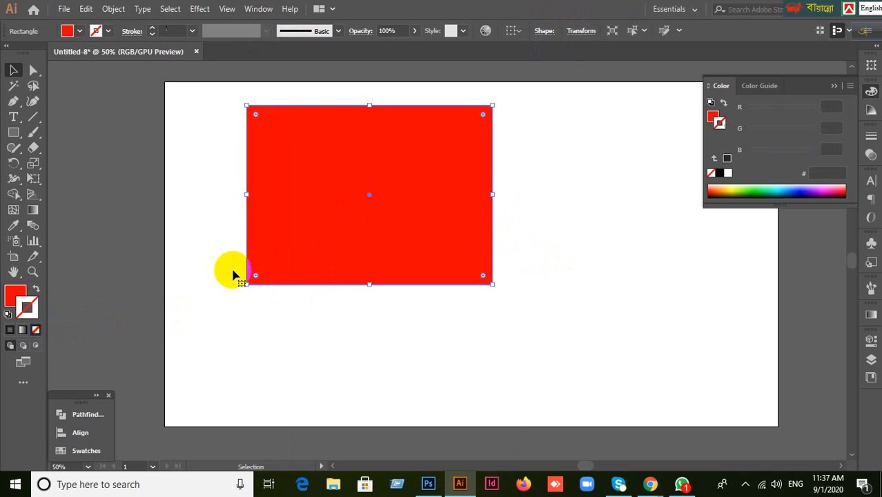
click(9, 329)
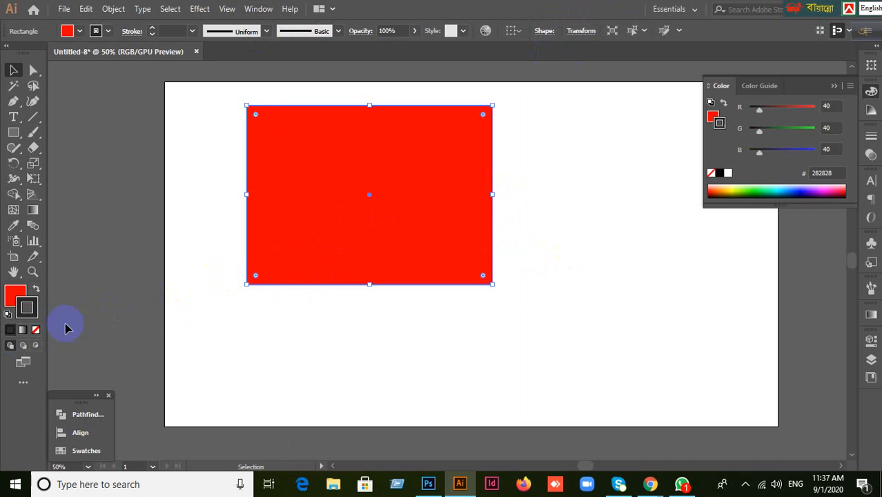
click(15, 297)
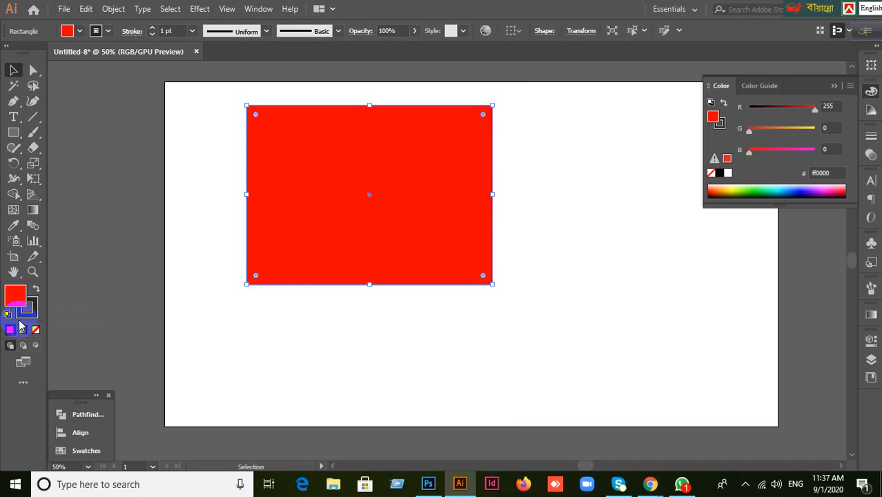
click(36, 330)
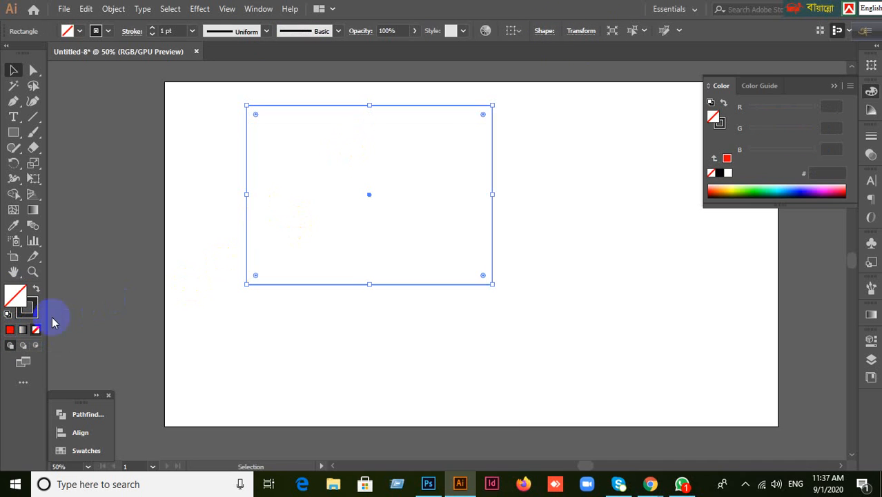
- Set the unfilled rectangle's stroke weight to 10 pt
click(31, 310)
click(174, 30)
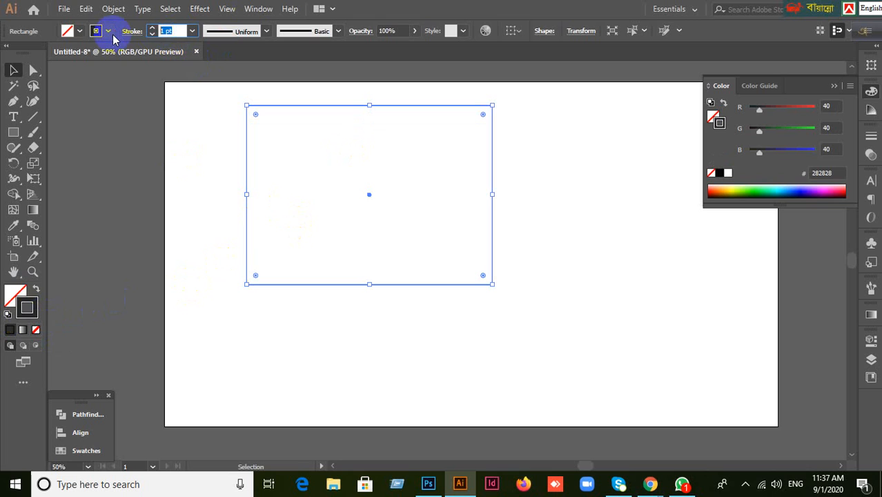
text(10)
key(Return)
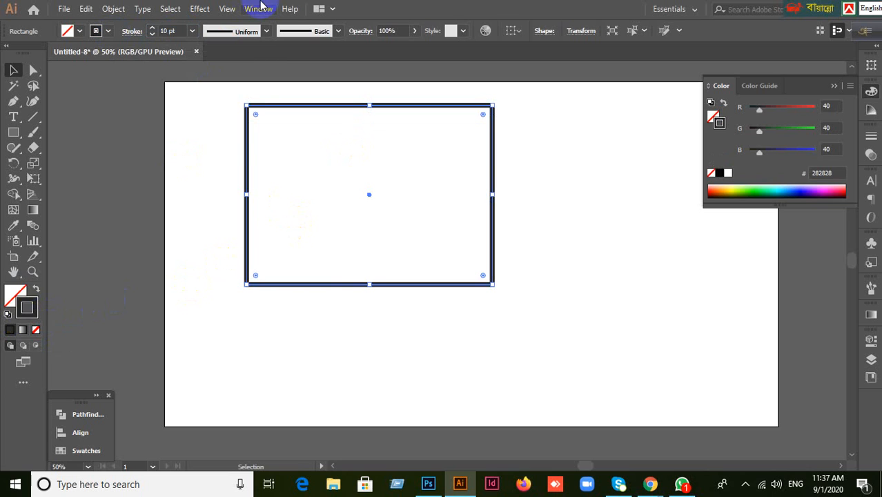
- Set the rectangle's stroke to none and give it a solid dark grey 282828 fill
click(36, 331)
click(16, 297)
click(12, 332)
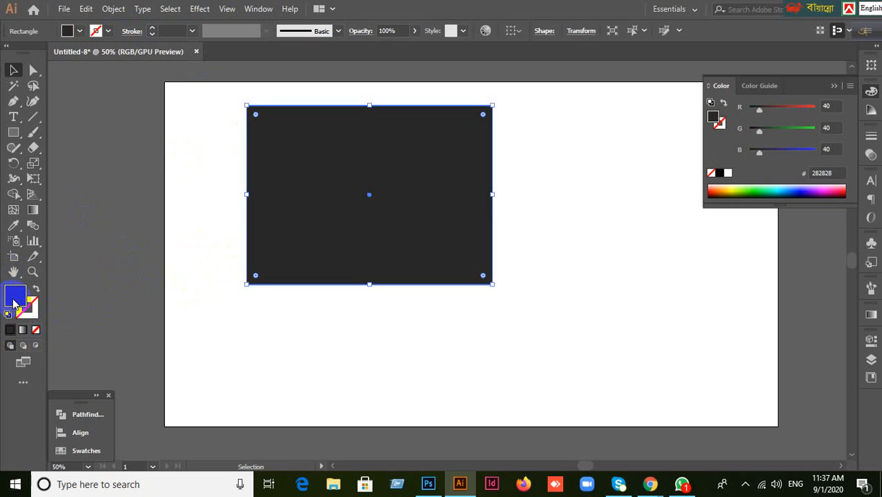
- Change the rectangle's fill to blue 1c1cc6 with the Color Picker
double_click(12, 298)
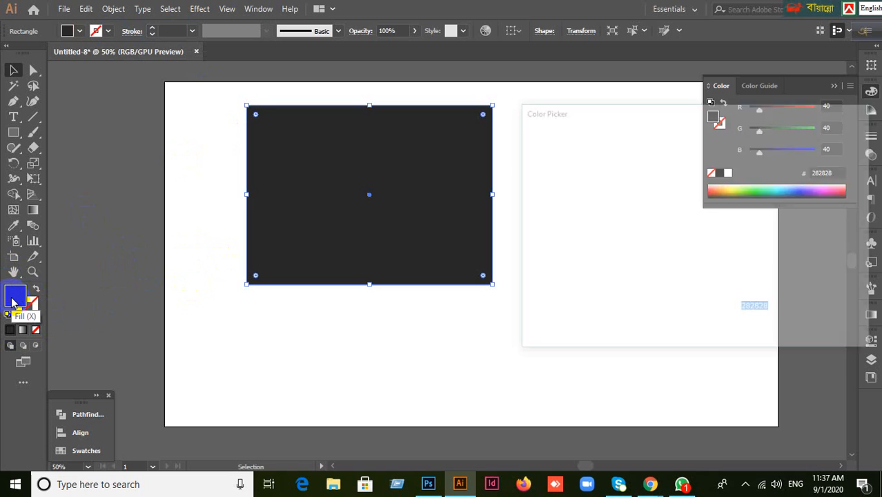
drag(649, 206, 668, 184)
click(702, 310)
drag(703, 312, 712, 202)
click(833, 152)
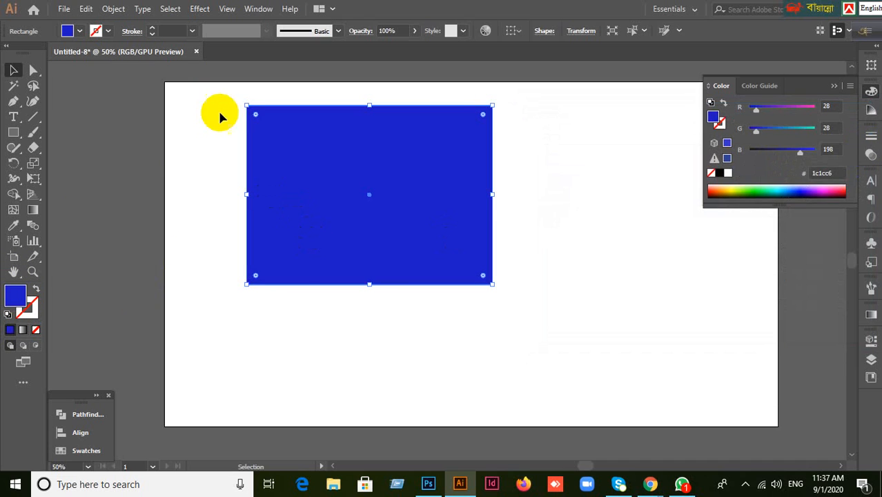
- Recolour the rectangle's fill from the swatches, trying dark green 006837 and settling on green 22b573
click(80, 32)
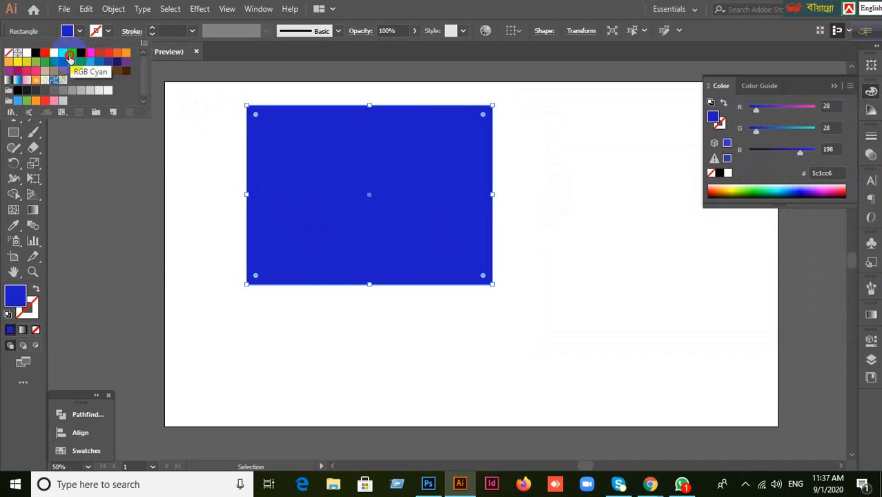
click(72, 54)
click(61, 62)
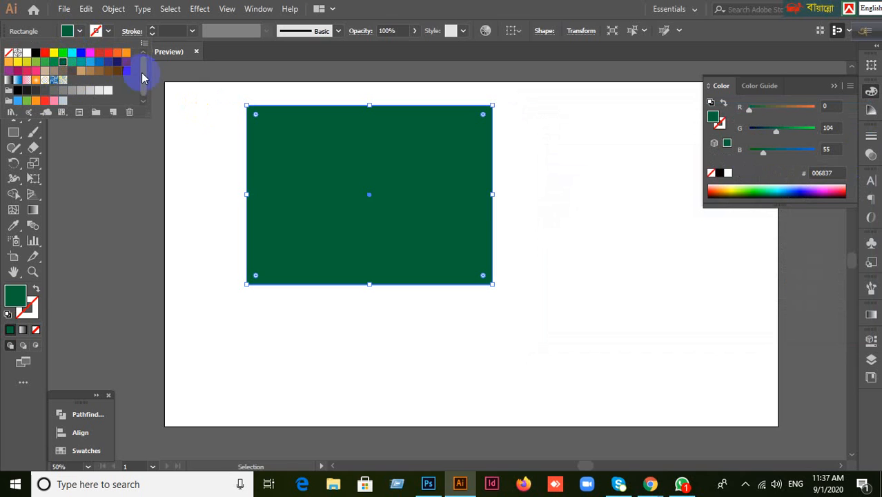
click(144, 44)
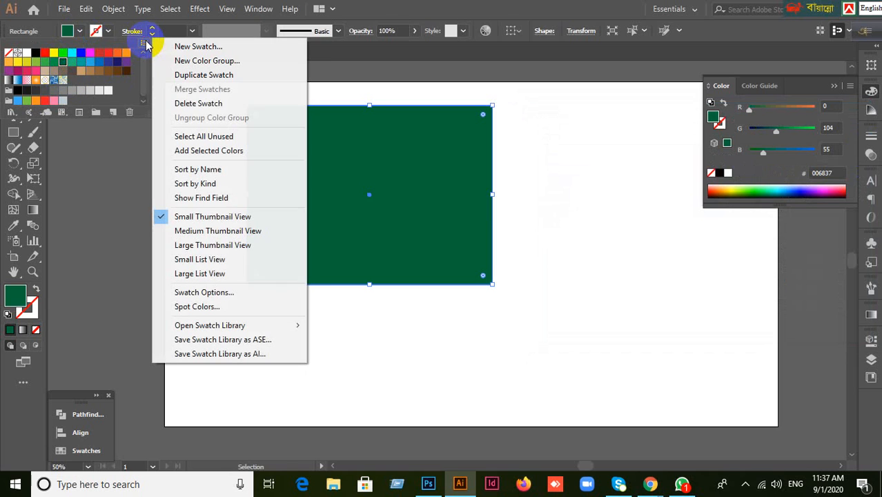
click(72, 62)
click(72, 61)
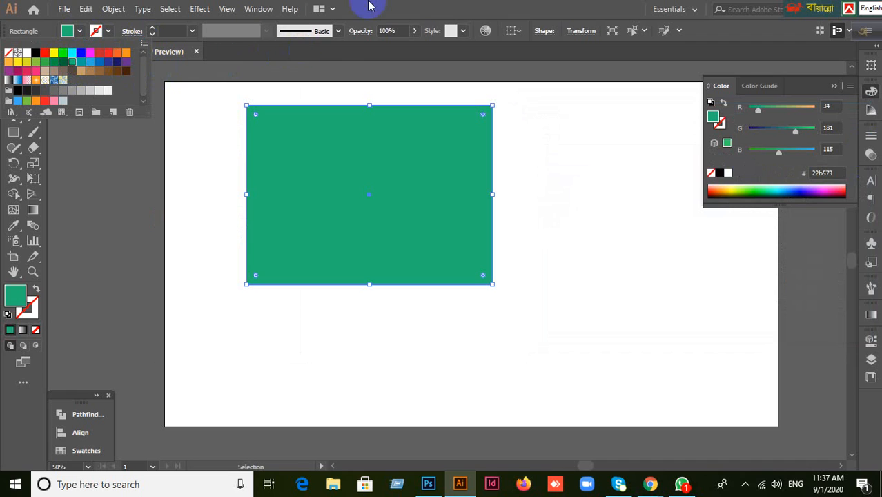
click(320, 68)
- Give the green rectangle a near-black 0c0c0c stroke with a weight of 10 pt
click(29, 307)
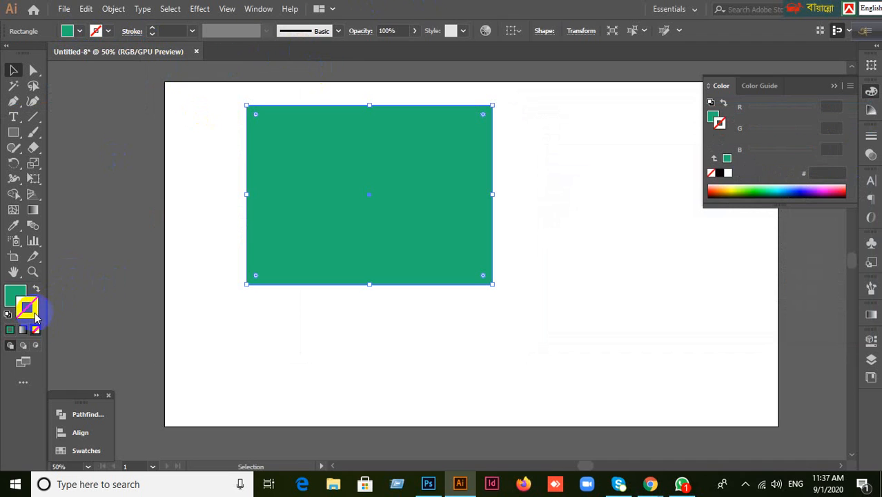
click(10, 329)
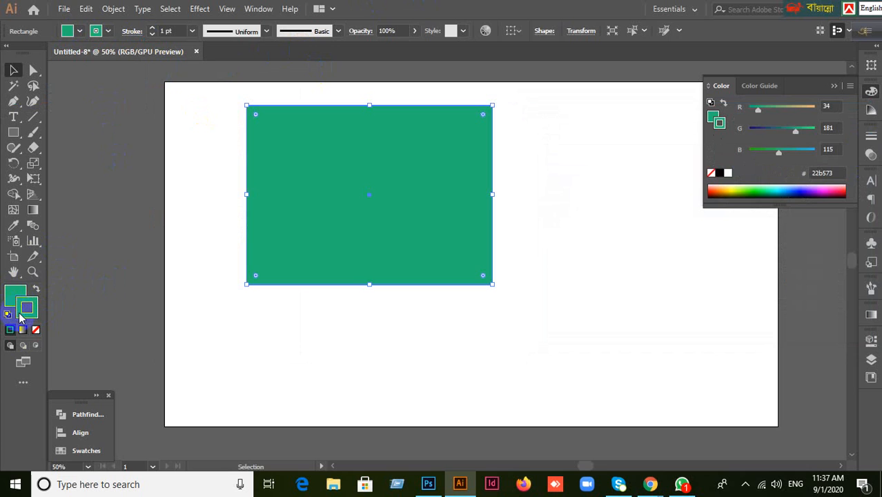
double_click(22, 314)
click(529, 304)
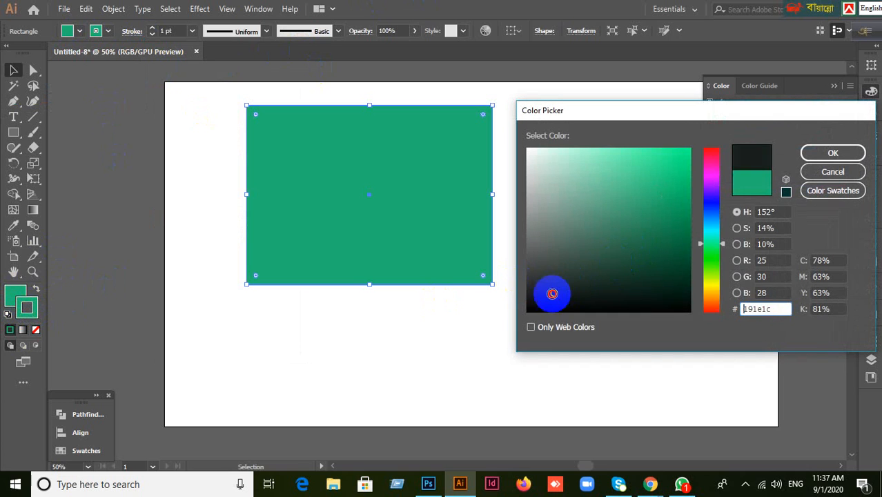
click(828, 153)
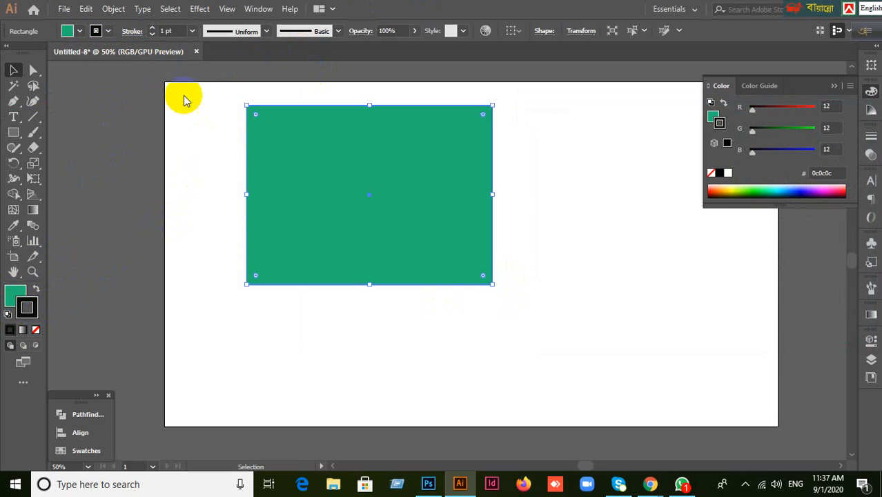
click(167, 30)
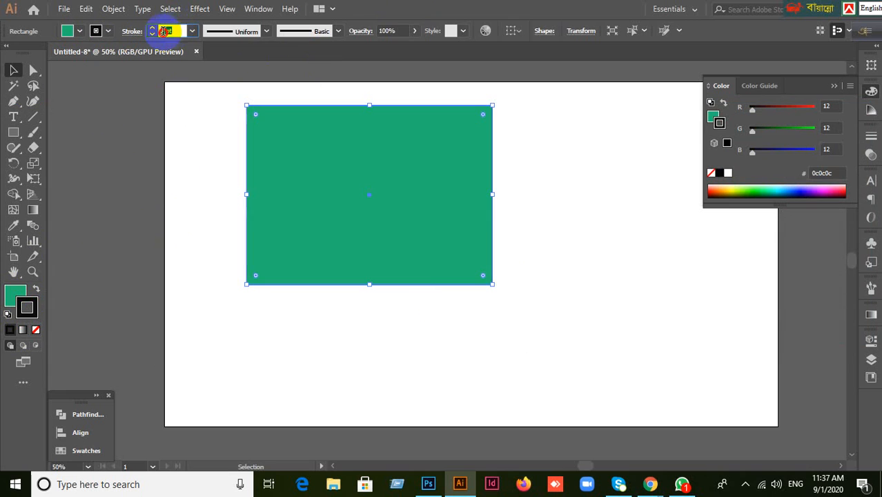
click(112, 53)
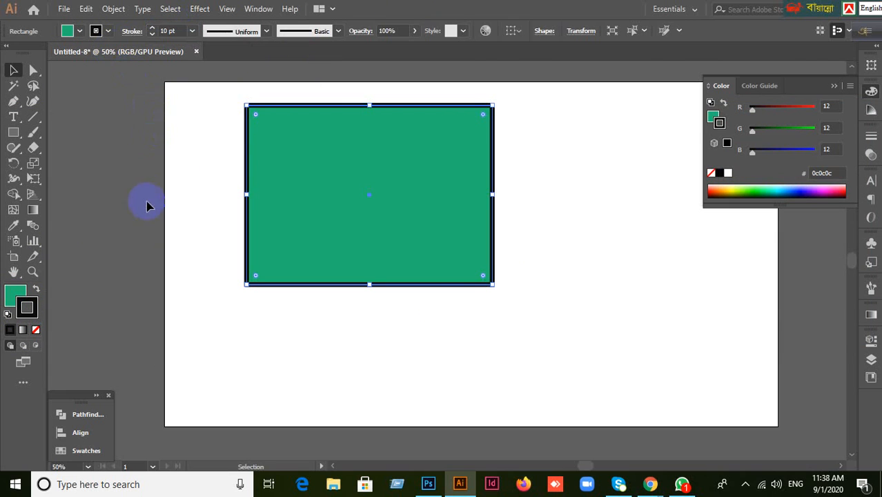
double_click(27, 314)
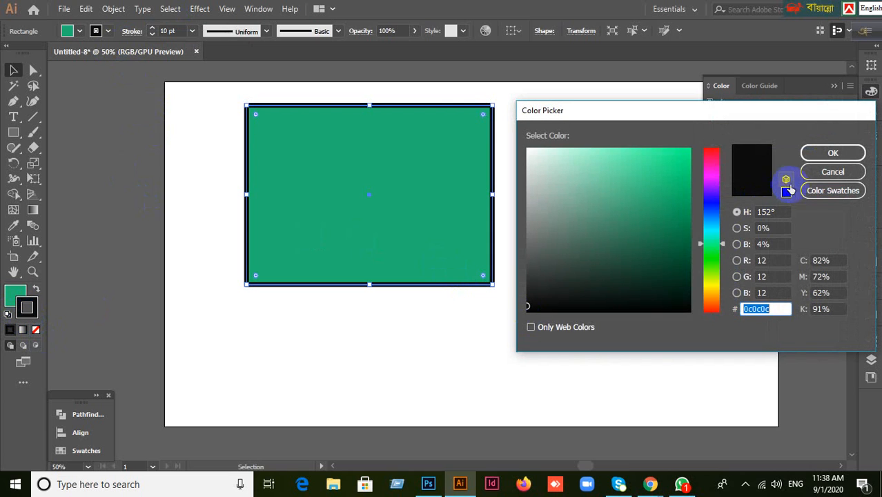
click(820, 172)
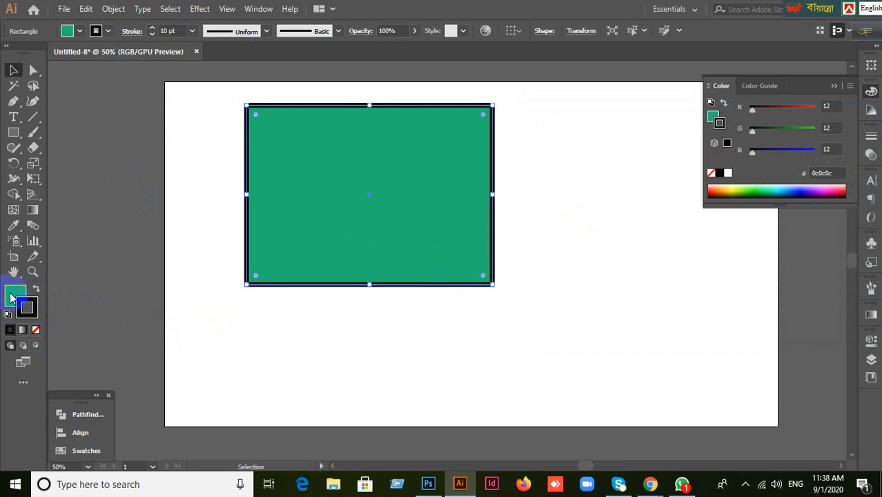
click(12, 302)
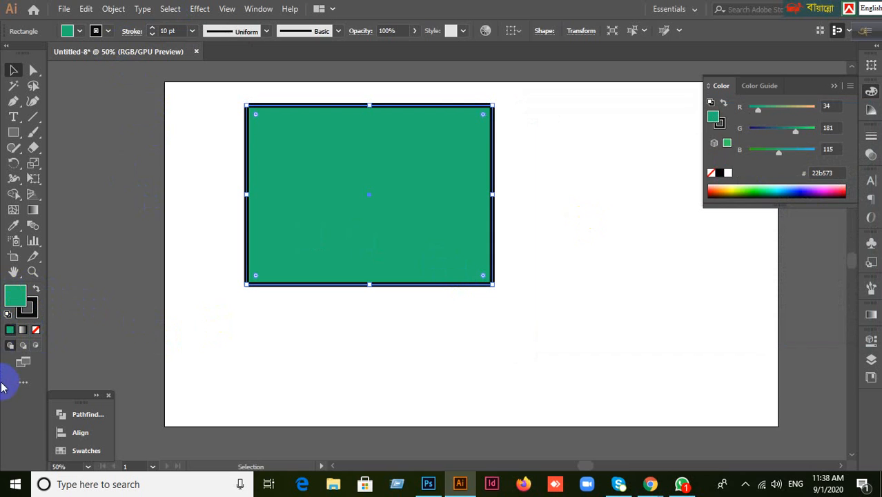
- Change the green rectangle's stroke colour to bright blue with the Color Picker
double_click(27, 311)
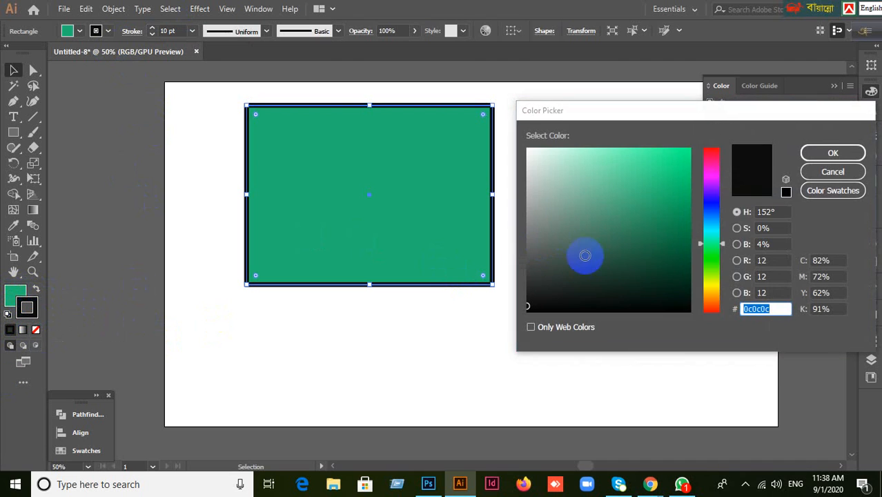
drag(636, 228, 641, 226)
drag(699, 250, 712, 200)
mouse_move(685, 174)
mouse_down()
mouse_move(695, 172)
mouse_move(692, 161)
mouse_up()
click(813, 158)
mouse_move(190, 151)
mouse_down()
mouse_move(187, 192)
mouse_move(311, 298)
mouse_up()
- Set the green rectangle's stroke to none and delete the rectangle from the artboard
click(36, 330)
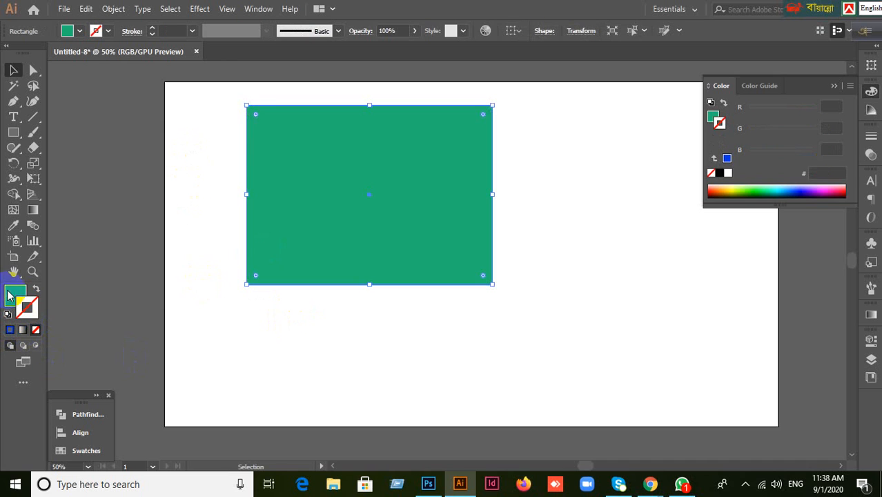
click(9, 296)
click(321, 333)
click(335, 214)
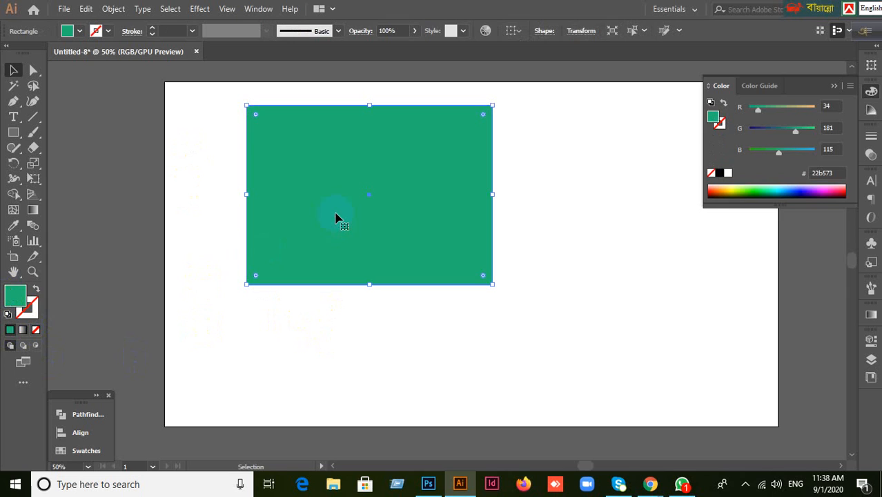
key(Delete)
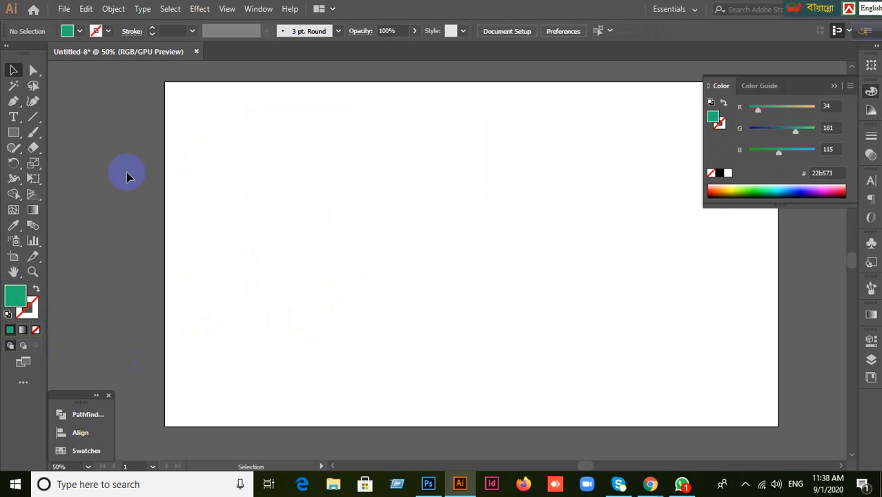
- Draw a green rectangle about 403 by 393 px in the middle of the artboard, and delete it
click(13, 133)
drag(11, 136, 56, 132)
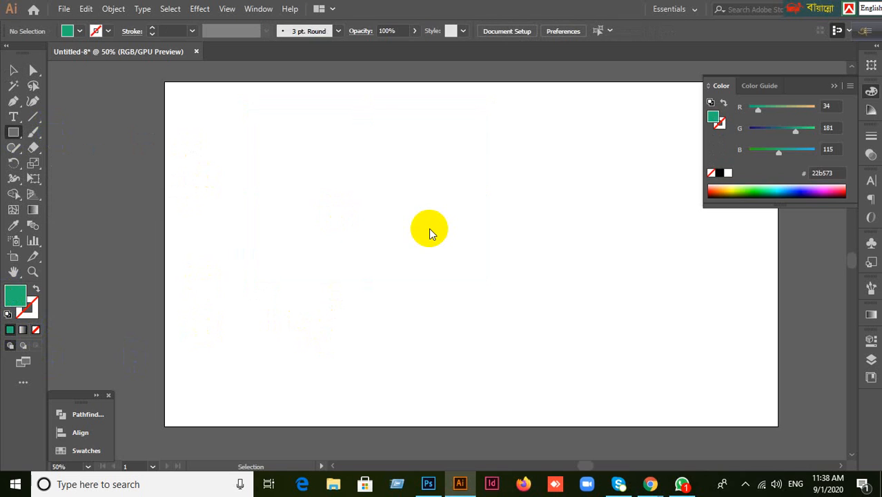
drag(360, 178, 540, 350)
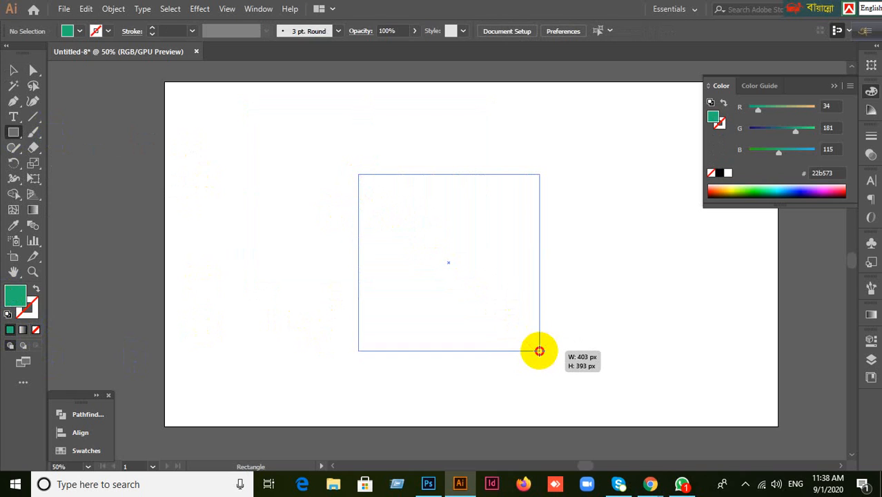
drag(540, 351, 539, 350)
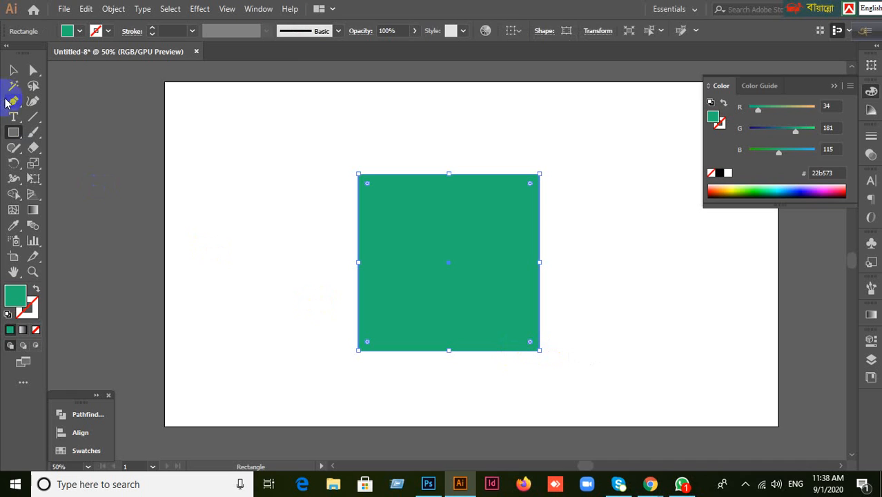
click(15, 73)
click(496, 288)
scroll(496, 288, up, 1)
key(Delete)
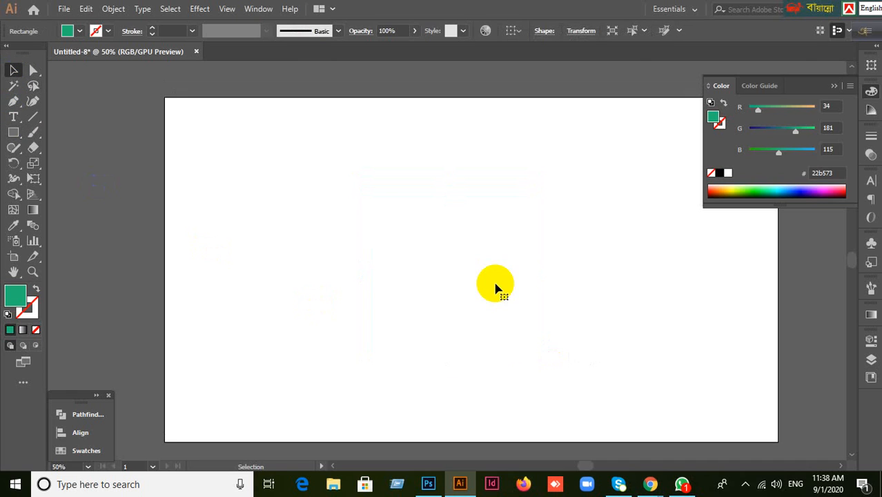
- Draw a freehand rectangle and undo it, and draw a 400 by 400 px square outward from its centre and undo it
click(15, 133)
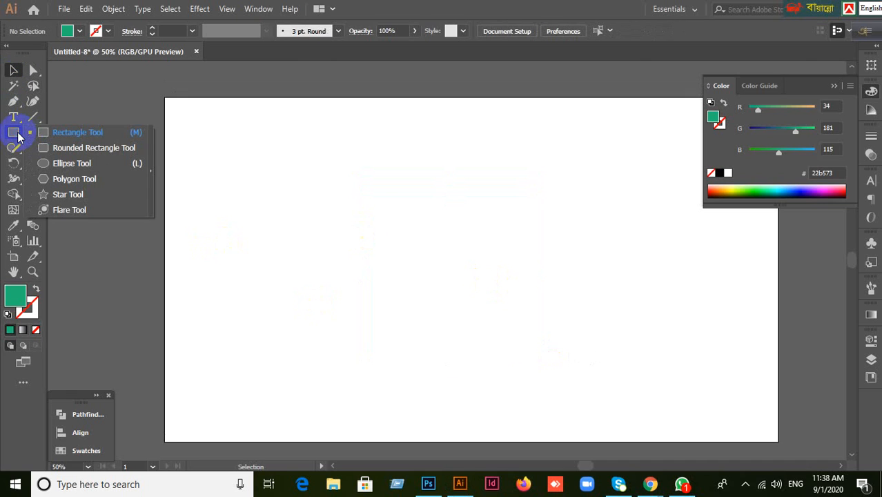
click(468, 5)
click(9, 134)
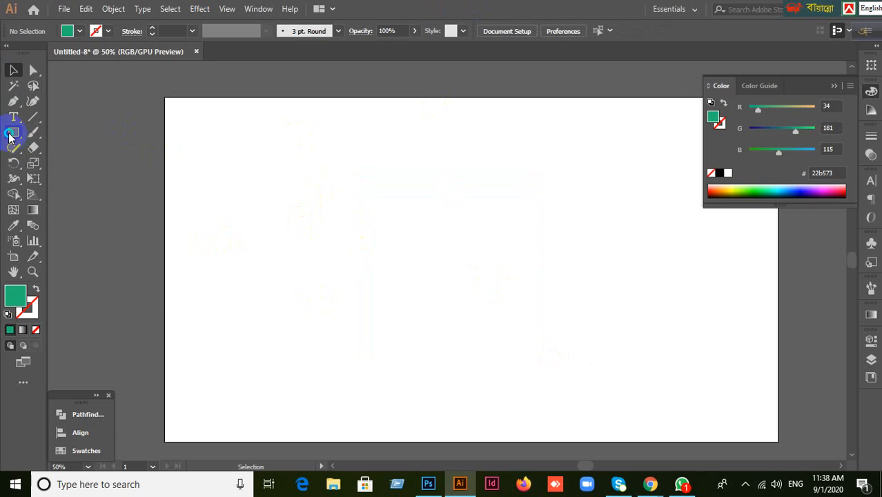
click(47, 135)
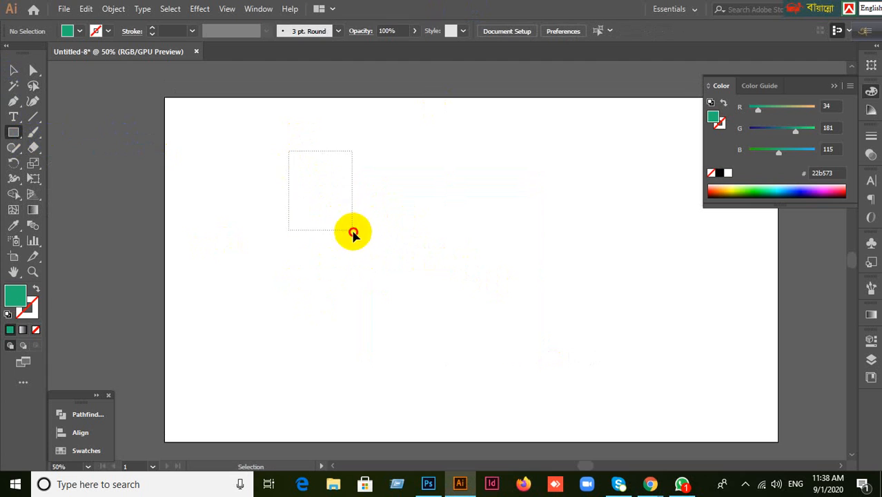
mouse_move(319, 198)
mouse_down()
mouse_move(492, 353)
mouse_move(519, 366)
mouse_up()
key(ctrl+z)
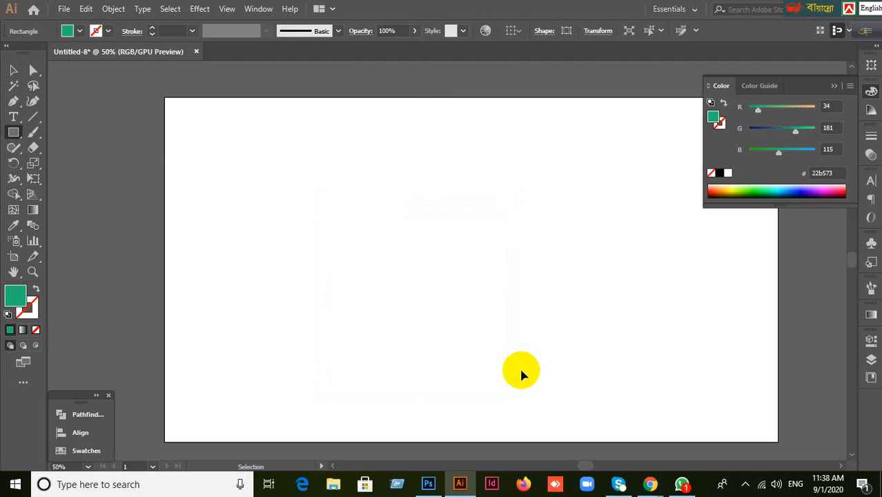
drag(338, 210, 428, 220)
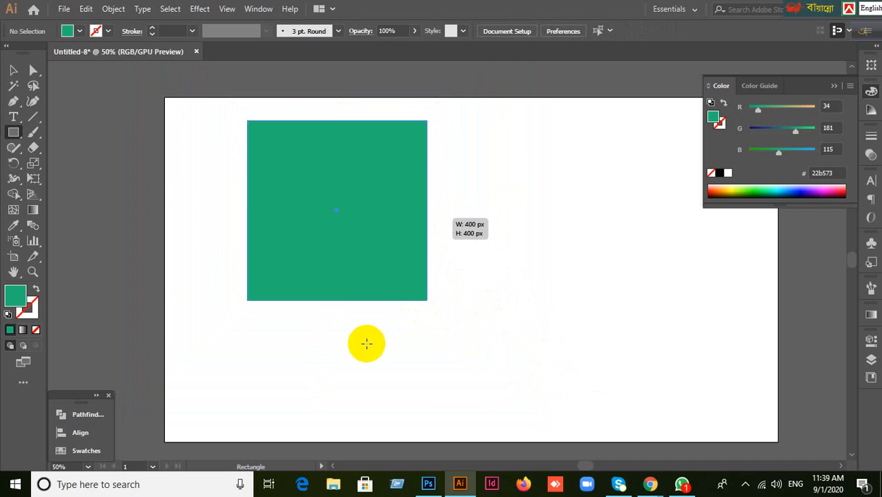
key(ctrl+z)
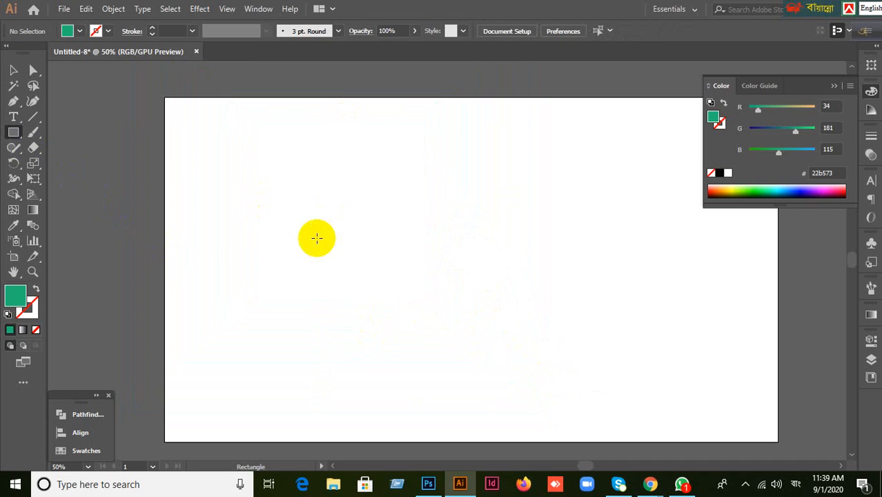
- Create a rectangle with an exact width of 500 px and height of 500 px
click(78, 259)
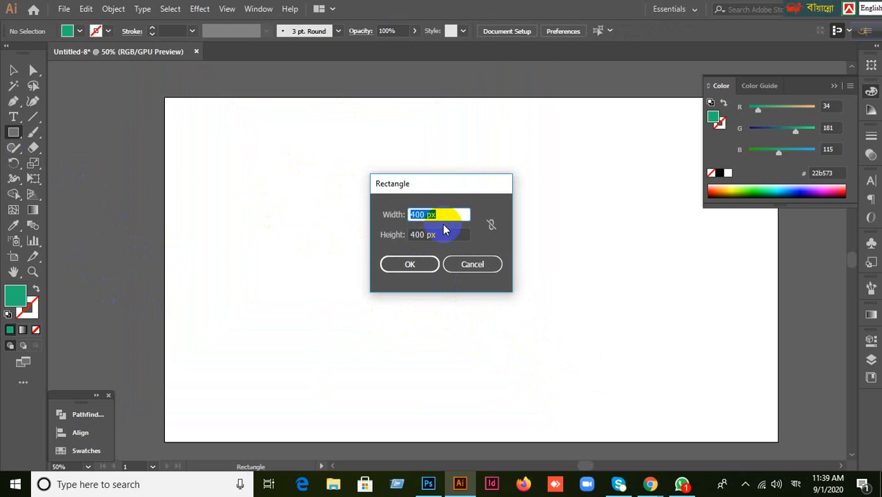
text(500)
key(Tab)
text(500)
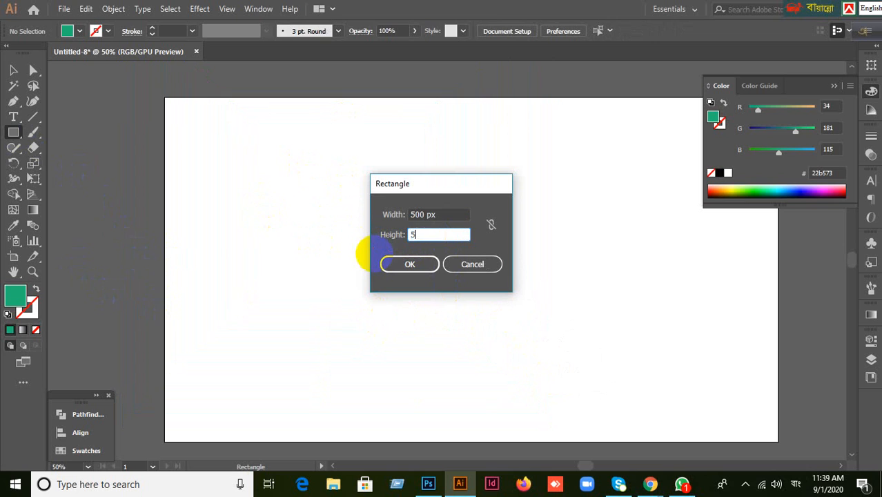
click(387, 263)
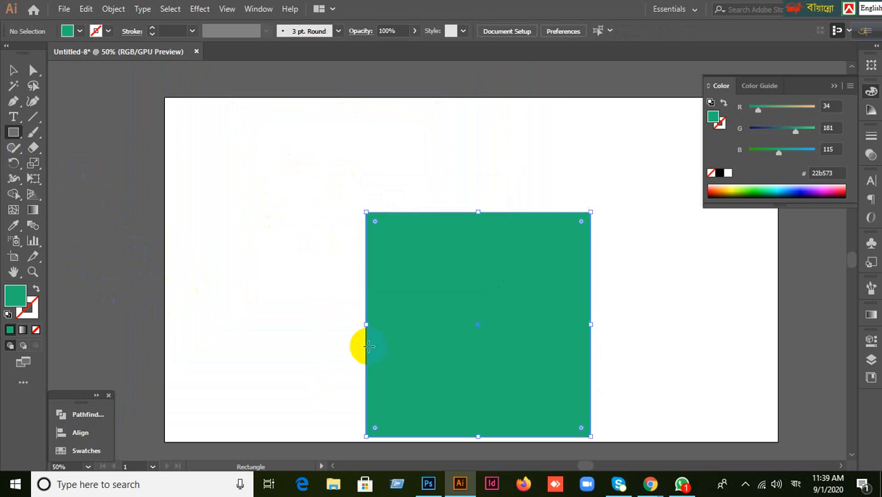
- Move the 500 px square up and to the left on the artboard, and delete it
click(11, 69)
drag(463, 330, 380, 247)
key(Delete)
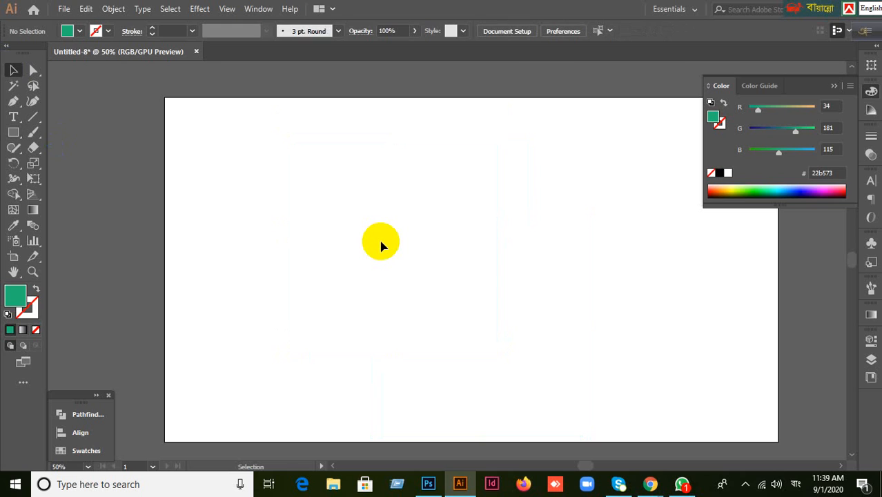
- Examine the shape tools grouped with the Rectangle tool and the Advanced and Basic toolbar options
click(11, 135)
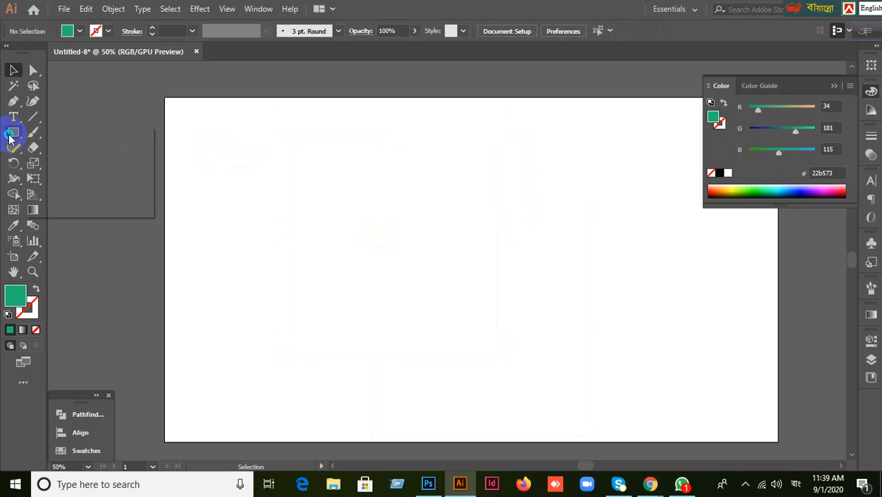
drag(10, 139, 60, 152)
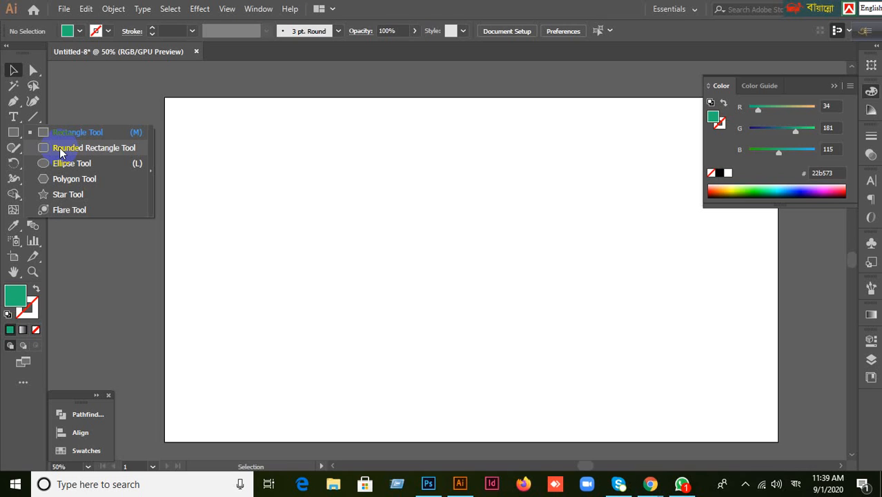
click(442, 250)
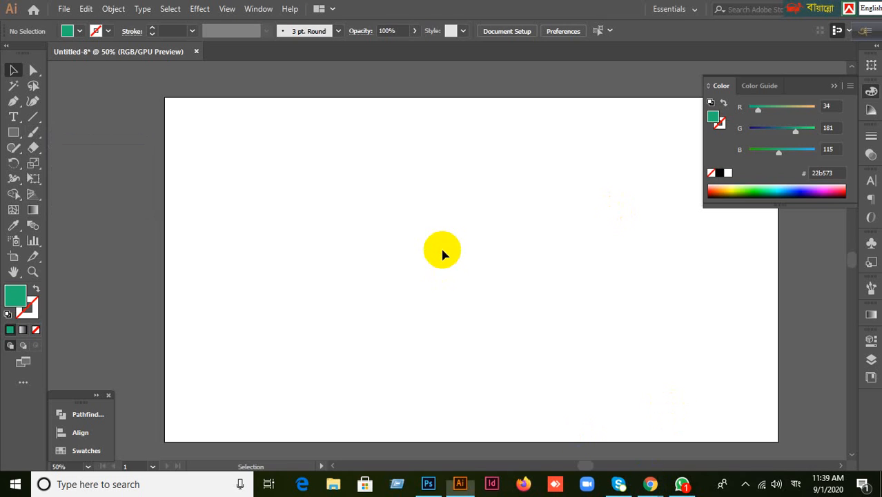
click(256, 11)
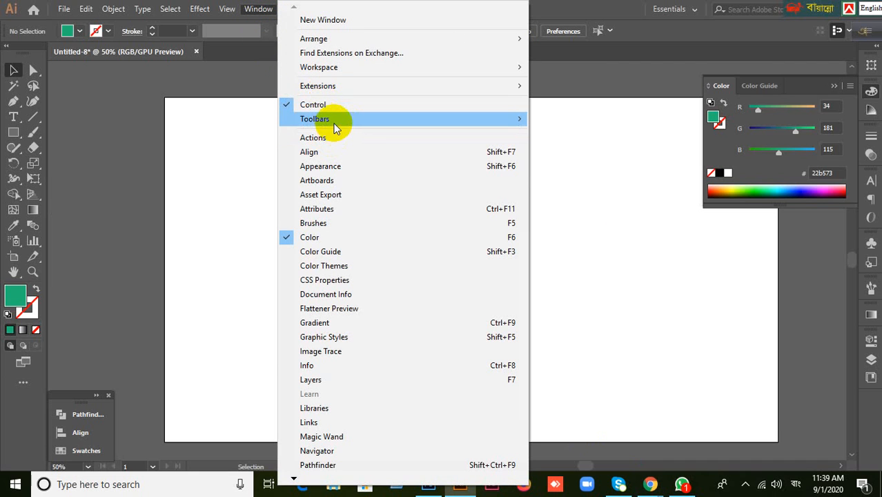
mouse_move(383, 123)
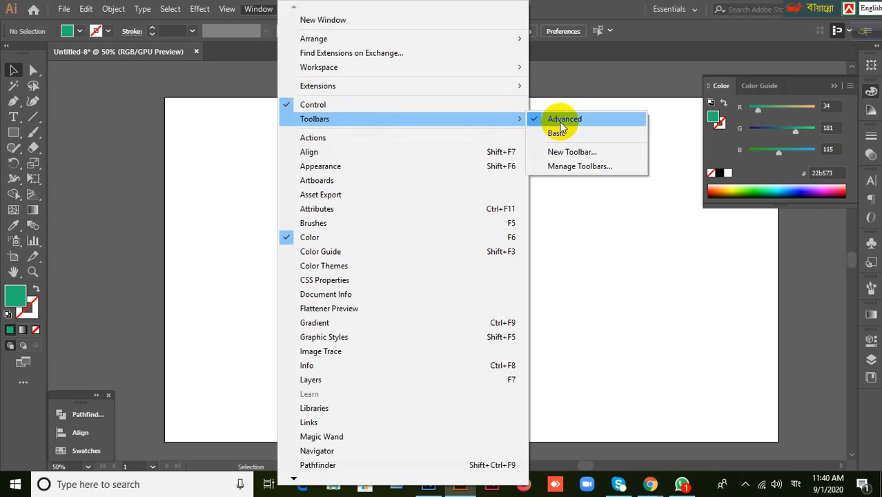
click(599, 16)
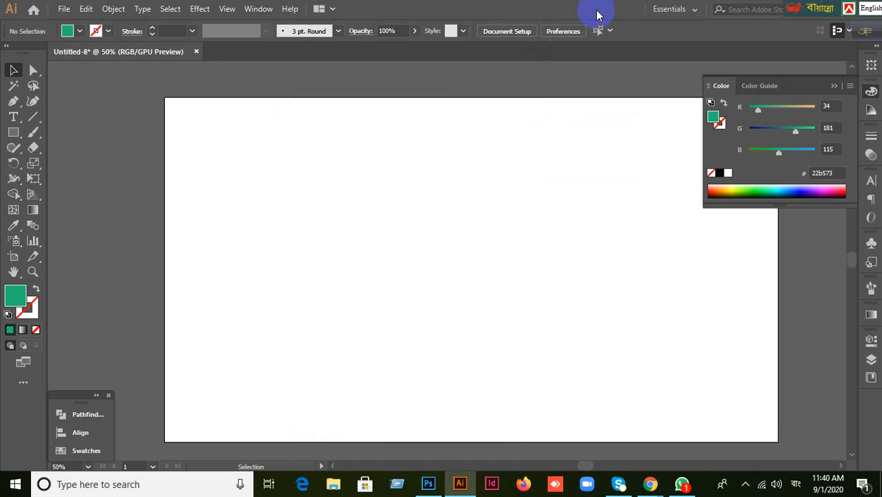
- Draw two rectangles with the Rounded Rectangle tool, deleting each one after drawing it
click(14, 133)
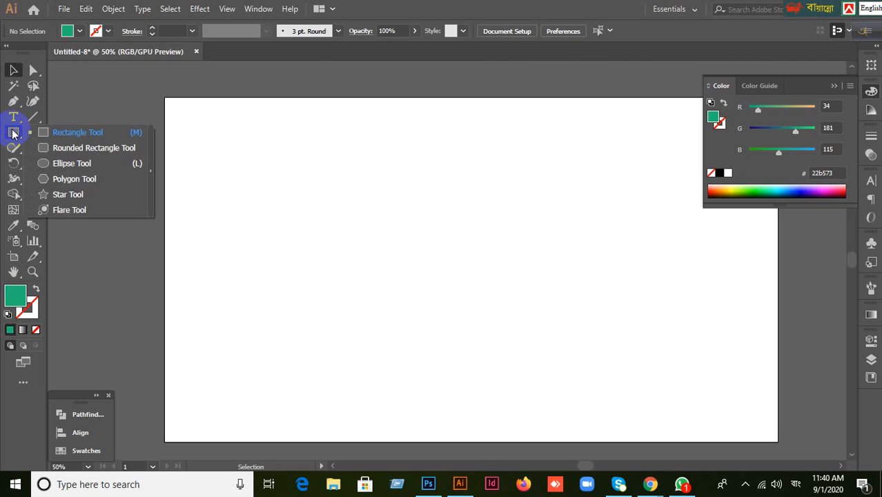
click(69, 150)
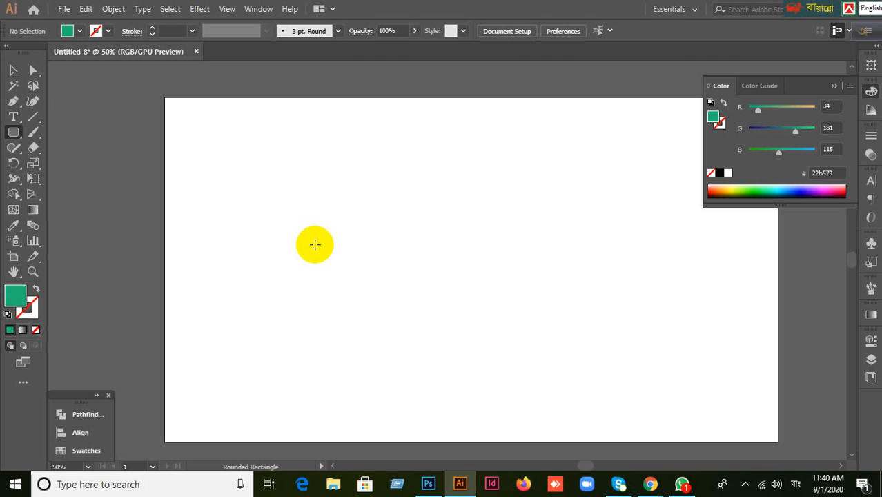
drag(317, 141, 539, 318)
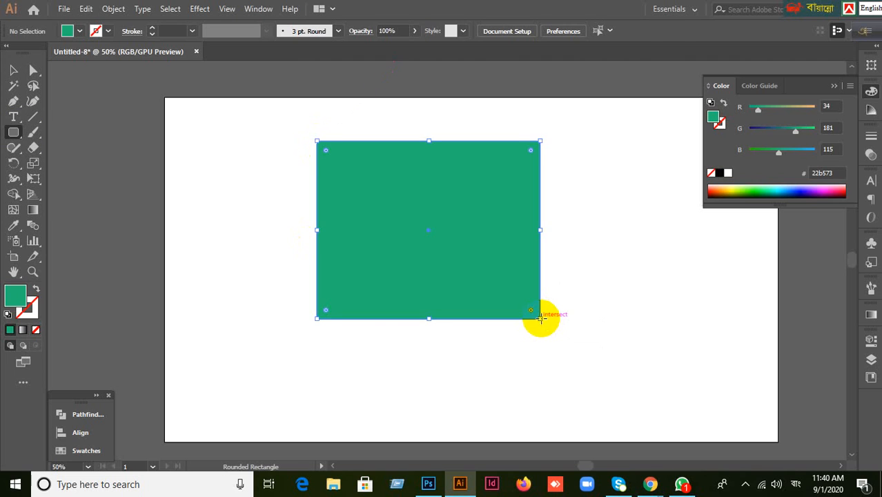
key(Delete)
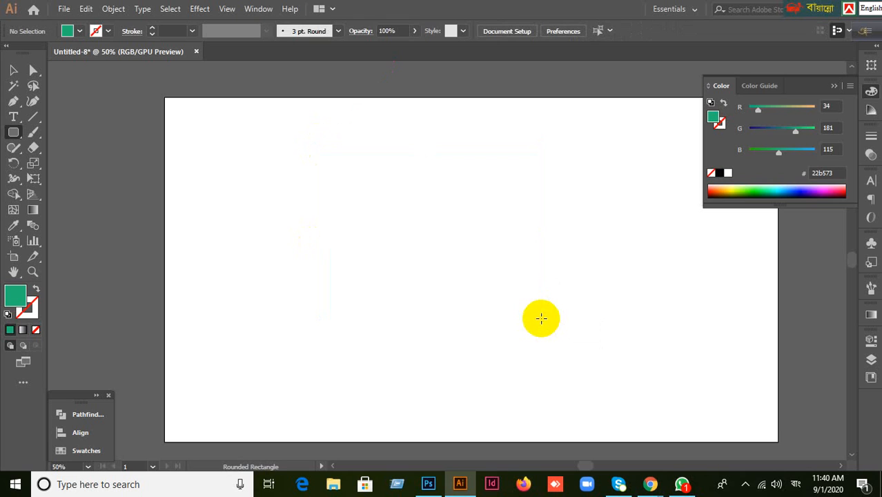
drag(268, 136, 605, 363)
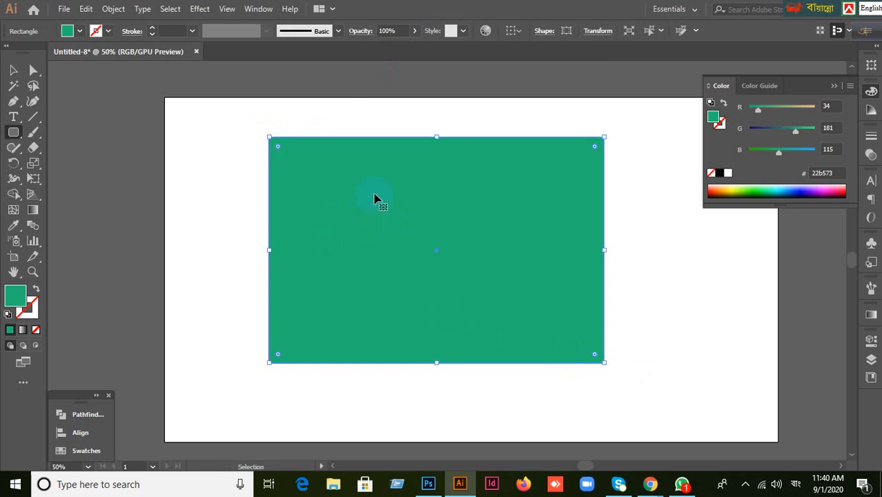
key(Delete)
- Draw a sharp-cornered rectangle with the Rectangle tool, try rounding its corners with the corner widget, and undo both
click(14, 131)
click(69, 130)
drag(267, 156, 539, 314)
drag(275, 166, 337, 207)
key(ctrl+z)
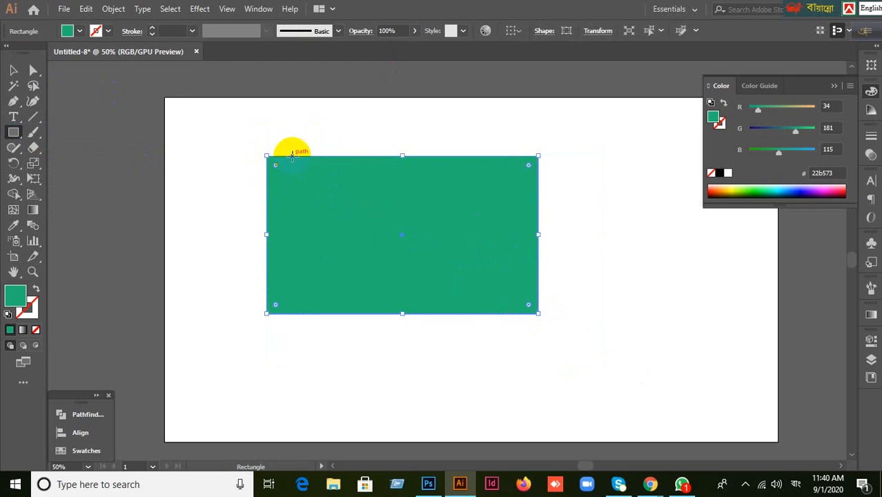
key(ctrl+z)
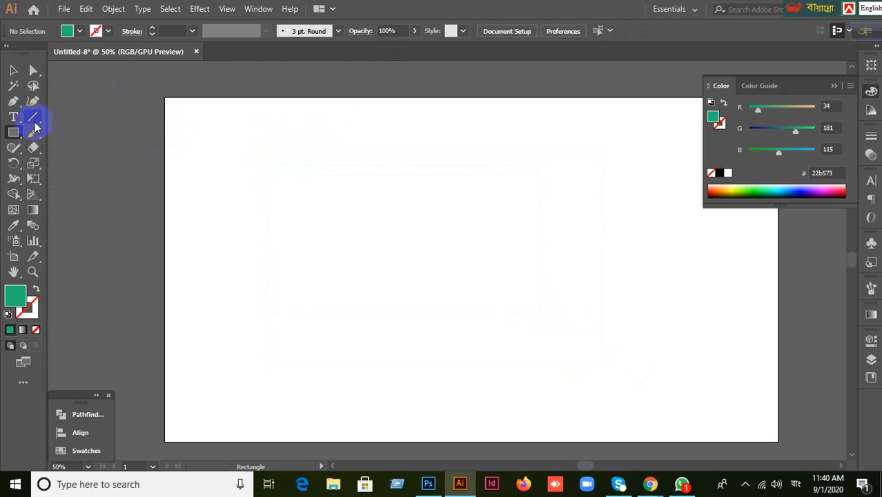
- Draw a rounded rectangle about 490 by 357 px, switching its corners to square and raising the corner radius to about 157 px while drawing
click(14, 131)
click(72, 148)
drag(296, 179, 516, 338)
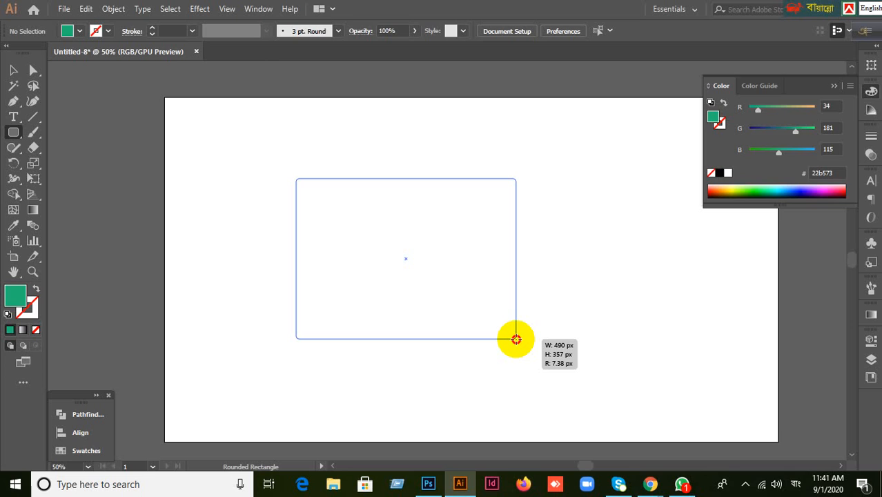
key(Left)
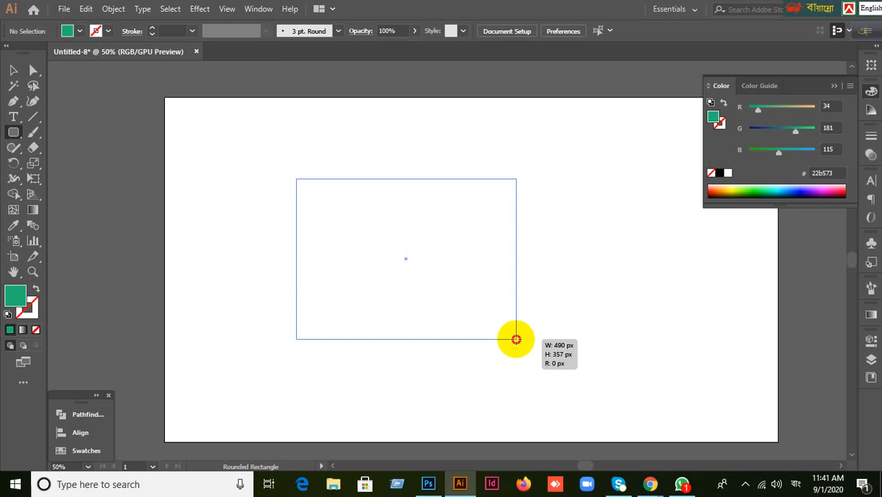
key(Up)
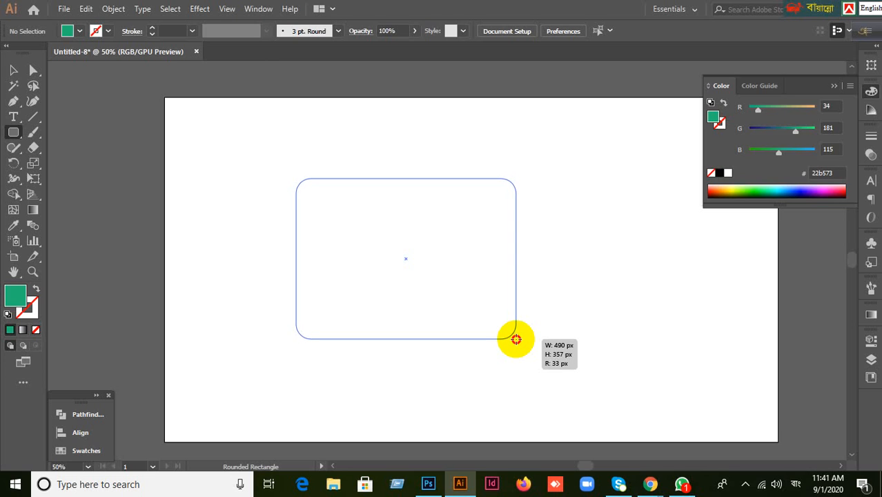
key(Up)
key(Up)
key(Up)
key(Up)
key(Up)
key(Up)
key(Up)
key(Up)
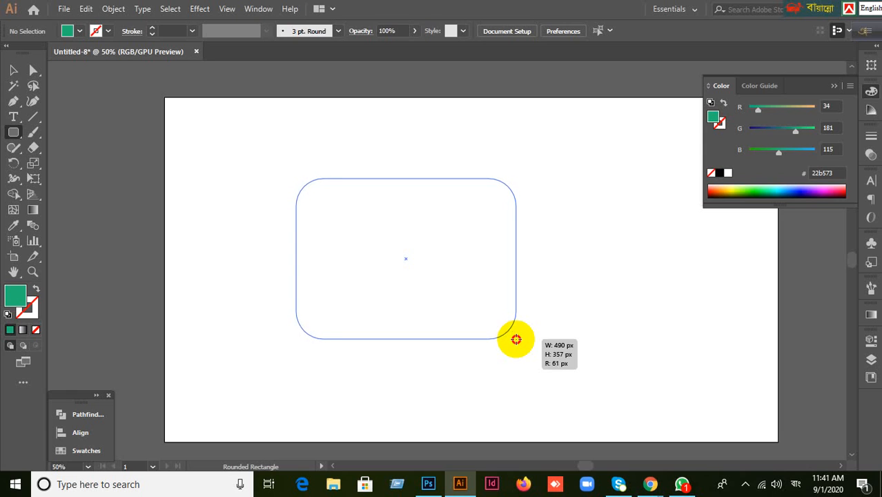
key(Up)
key(Up)
key(Up)
key(Up)
key(Up)
key(Up)
key(Up)
key(Up)
key(Up)
key(Up)
key(Up)
key(Up)
key(Up)
key(Up)
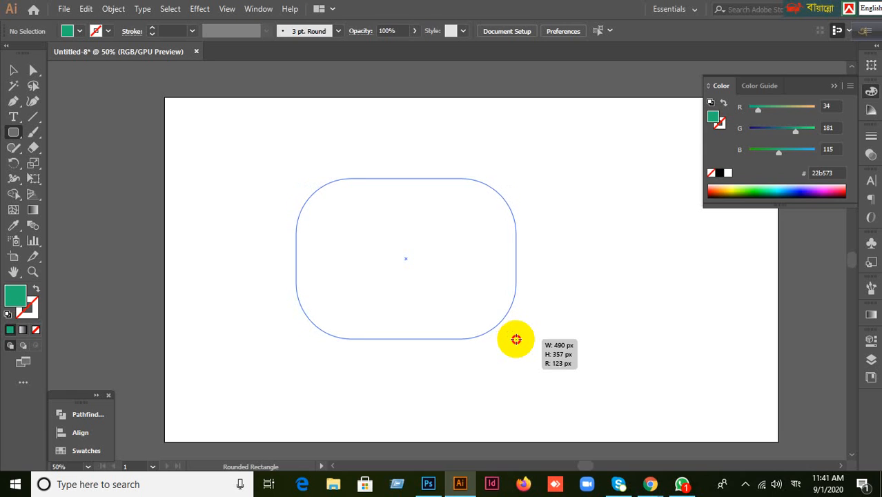
key(Up)
key(Up)
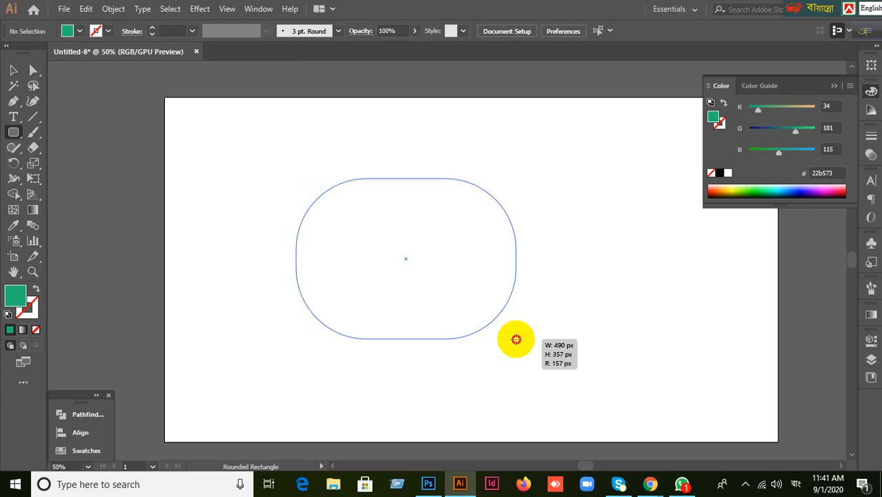
- Reduce the corner radius of the rounded rectangle being drawn to about 41 px, finish the shape and delete it
key(Down)
key(Down)
key(Down)
key(Down)
key(Down)
key(Down)
key(Down)
key(Down)
key(Down)
key(Down)
key(Down)
key(Down)
key(Down)
key(Down)
key(Down)
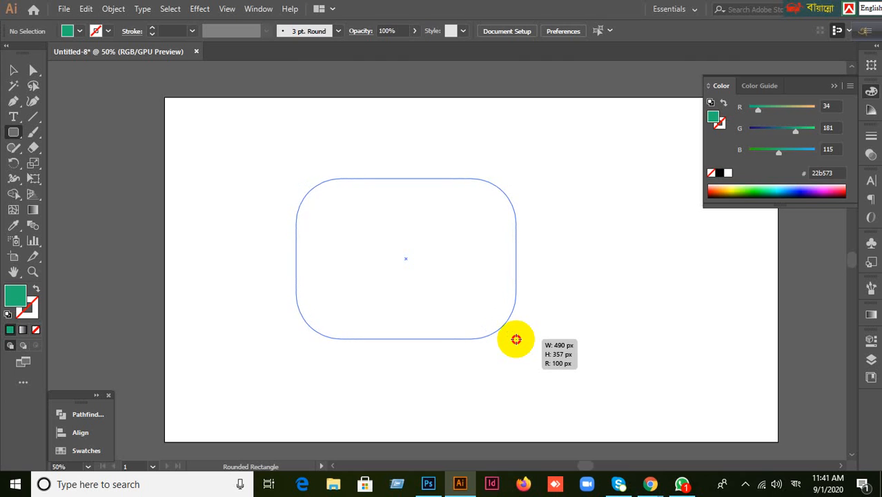
key(Down)
key(Down)
key(Down)
key(Down)
key(Down)
key(Down)
key(Down)
key(Down)
key(Down)
key(Down)
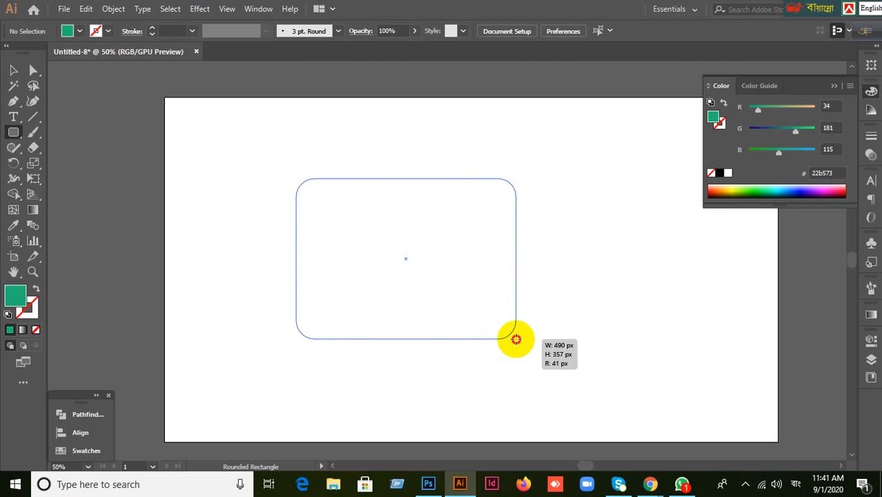
drag(517, 339, 517, 338)
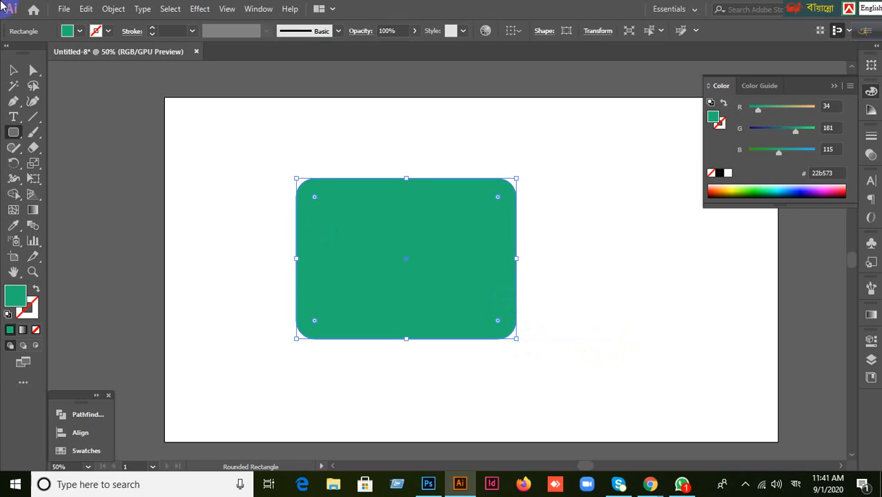
click(13, 70)
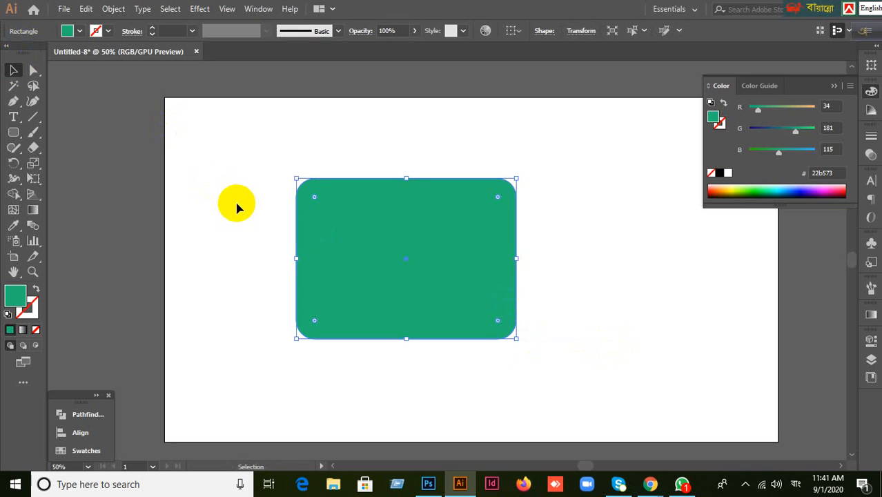
key(Delete)
- Draw two more green rounded rectangles with the Rounded Rectangle tool, deleting each one after drawing it
drag(13, 132, 48, 150)
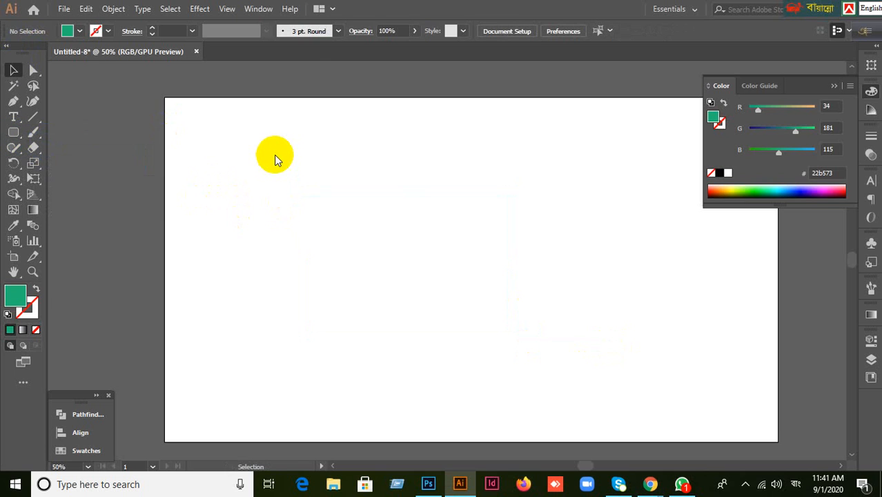
drag(312, 157, 559, 358)
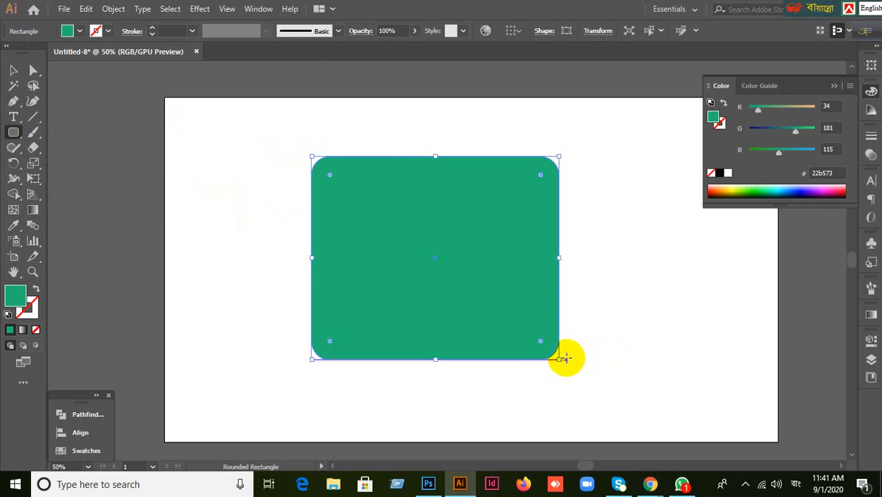
key(Delete)
drag(292, 150, 553, 364)
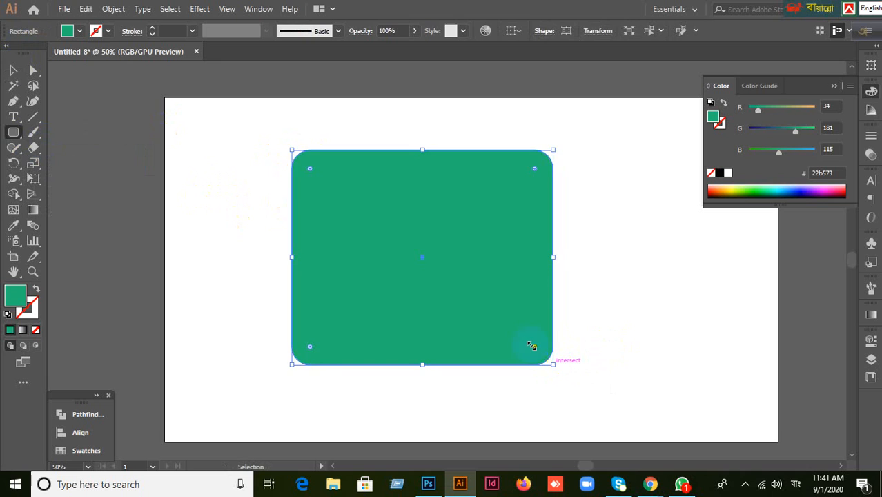
key(Delete)
- Draw a rounded rectangle about 537 by 390 px, lowering its corner radius to about 6 px while drawing
drag(346, 148, 586, 324)
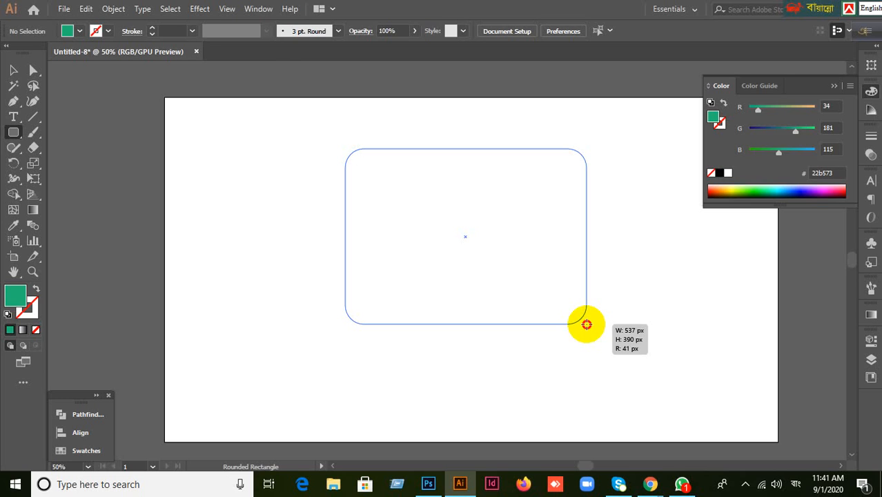
key(Down)
key(Down)
key(Down)
key(Down)
key(Down)
key(Down)
key(Down)
key(Down)
key(Down)
key(Down)
key(Down)
key(Down)
key(Down)
key(Down)
key(Down)
key(Down)
key(Down)
key(Down)
key(Down)
key(Down)
key(Down)
key(Down)
key(Down)
key(Down)
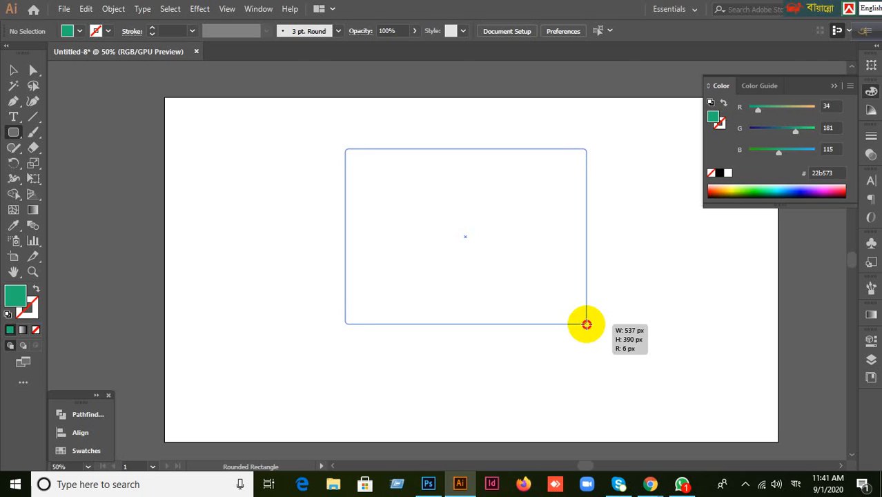
- Raise the corner radius of the rounded rectangle being drawn to just past 99 px
key(Up)
key(Up)
key(Up)
key(Up)
key(Up)
key(Up)
key(Up)
key(Up)
key(Up)
key(Up)
key(Up)
key(Up)
key(Up)
key(Up)
key(Up)
key(Up)
key(Up)
key(Up)
key(Up)
key(Up)
key(Up)
key(Up)
key(Up)
key(Up)
key(Up)
key(Up)
key(Up)
key(Up)
key(Up)
key(Up)
key(Up)
key(Up)
key(Up)
key(Up)
key(Up)
key(Up)
key(Up)
key(Up)
key(Up)
key(Up)
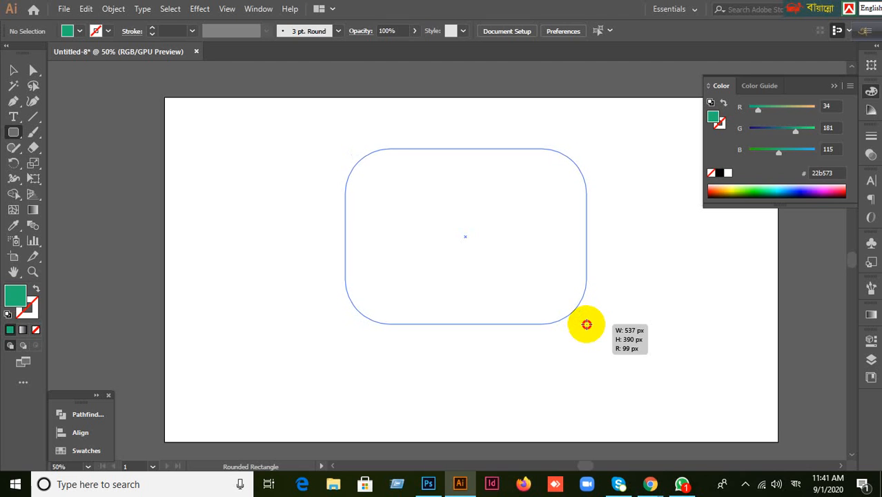
key(Up)
key(Up)
key(Up)
key(Up)
key(Up)
key(Up)
- Lower and raise the corner radius repeatedly while still drawing, settle at about 51 px and finish the rounded rectangle
key(Down)
key(Down)
key(Down)
key(Down)
key(Down)
key(Down)
key(Down)
key(Down)
key(Down)
key(Down)
key(Down)
key(Down)
key(Down)
key(Down)
key(Down)
key(Down)
key(Down)
key(Down)
key(Down)
key(Down)
key(Down)
key(Down)
key(Down)
key(Down)
key(Down)
key(Down)
key(Down)
key(Down)
key(Down)
key(Down)
key(Down)
key(Down)
key(Down)
key(Down)
key(Down)
key(Down)
key(Down)
key(Down)
key(Down)
key(Down)
key(Up)
key(Up)
key(Up)
key(Up)
key(Up)
key(Up)
key(Up)
key(Up)
key(Up)
key(Up)
key(Up)
key(Up)
key(Up)
key(Up)
key(Up)
key(Up)
key(Up)
key(Up)
key(Up)
key(Up)
key(Up)
key(Up)
key(Up)
key(Up)
key(Down)
key(Down)
key(Down)
key(Down)
key(Down)
key(Down)
key(Down)
key(Down)
key(Down)
key(Down)
key(Down)
key(Down)
key(Down)
key(Down)
key(Down)
key(Down)
key(Down)
key(Down)
key(Down)
key(Down)
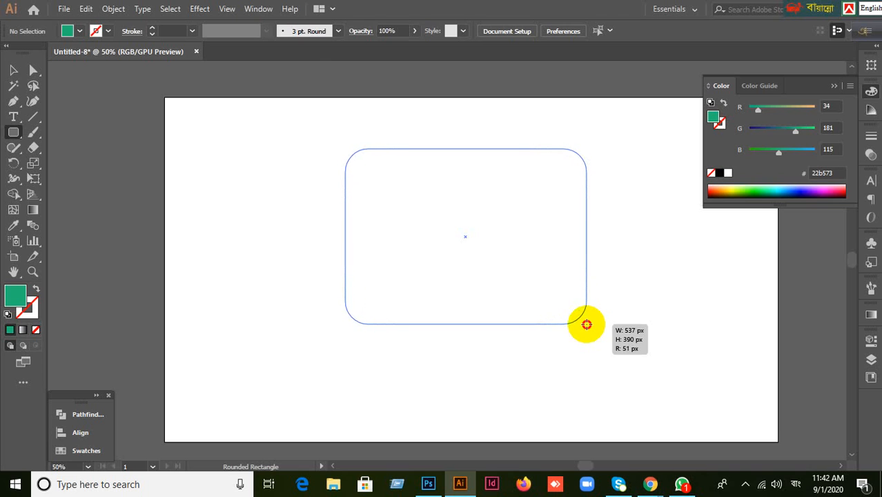
drag(587, 324, 587, 324)
- Switch to the Google Meet call in Chrome to check the meeting, and return to Illustrator
mouse_move(650, 483)
click(587, 414)
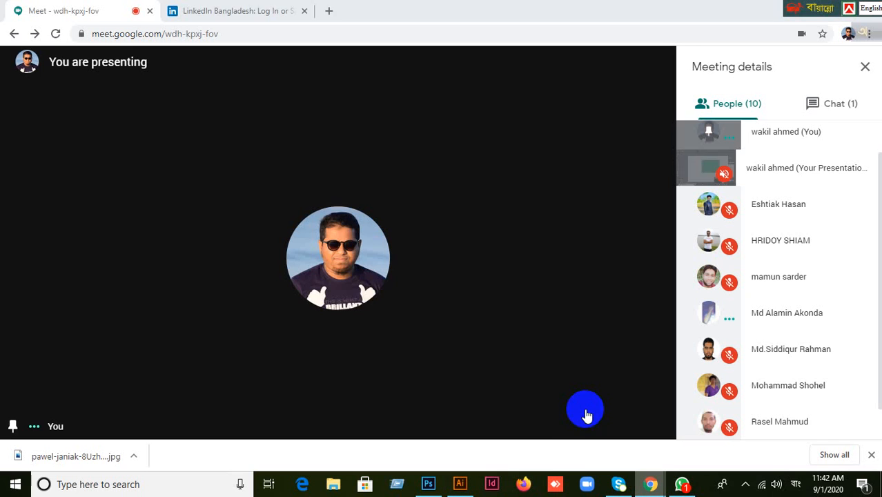
mouse_move(506, 375)
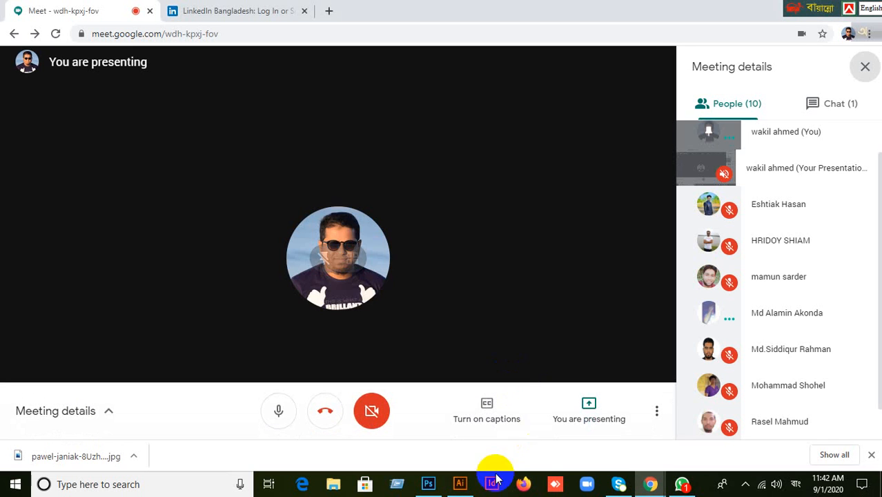
click(460, 484)
- Delete the finished rounded rectangle and draw a new green one slightly left of the artboard's centre
key(Delete)
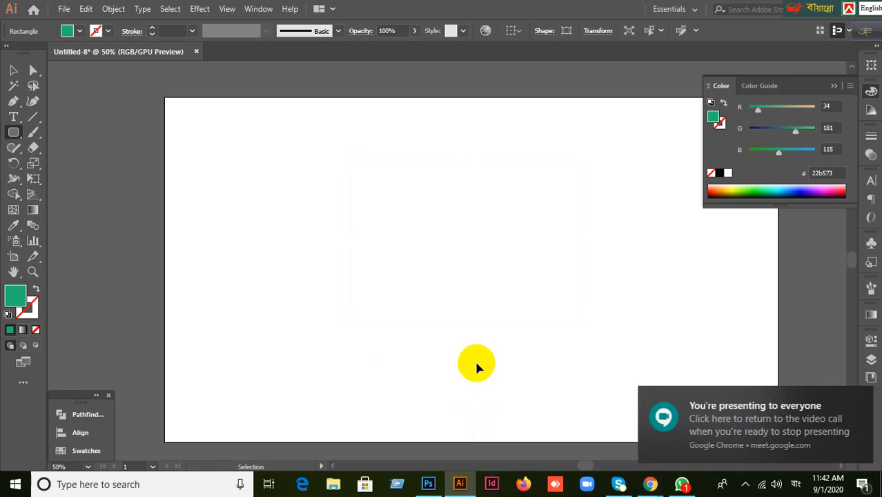
drag(298, 158, 542, 329)
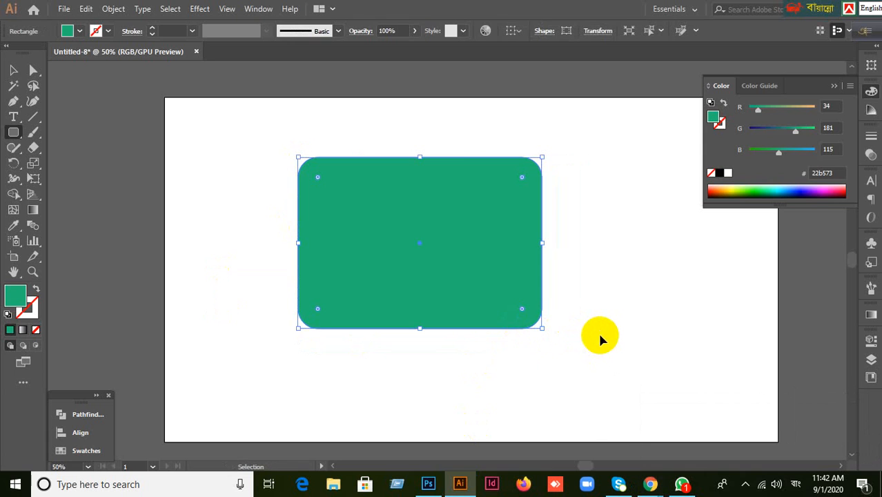
- Delete the green rounded rectangle and draw another one left of the artboard's centre, raising and lowering its corner radius repeatedly while drawing
key(Delete)
drag(291, 137, 539, 313)
key(Up)
key(Up)
key(Up)
key(Up)
key(Up)
key(Up)
key(Up)
key(Up)
key(Up)
key(Up)
key(Up)
key(Up)
key(Up)
key(Up)
key(Up)
key(Up)
key(Up)
key(Up)
key(Up)
key(Up)
key(Up)
key(Up)
key(Up)
key(Up)
key(Up)
key(Up)
key(Up)
key(Up)
key(Up)
key(Up)
key(Up)
key(Up)
key(Up)
key(Up)
key(Up)
key(Up)
key(Up)
key(Up)
key(Up)
key(Up)
key(Up)
key(Up)
key(Up)
key(Up)
key(Up)
key(Up)
key(Up)
key(Up)
key(Up)
key(Up)
key(Up)
key(Up)
key(Up)
key(Up)
key(Up)
key(Up)
key(Up)
key(Up)
key(Up)
key(Up)
key(Down)
key(Down)
key(Down)
key(Down)
key(Down)
key(Down)
key(Down)
key(Down)
key(Down)
key(Down)
key(Down)
key(Down)
key(Down)
key(Down)
key(Down)
key(Down)
key(Down)
key(Down)
key(Down)
key(Down)
key(Down)
key(Down)
key(Down)
key(Down)
key(Down)
key(Down)
key(Down)
key(Down)
key(Down)
key(Down)
key(Down)
key(Down)
key(Down)
key(Down)
key(Down)
key(Down)
key(Down)
key(Down)
key(Down)
key(Down)
key(Down)
key(Down)
key(Down)
key(Down)
key(Down)
key(Down)
key(Down)
key(Down)
key(Down)
key(Down)
key(Down)
key(Down)
key(Down)
key(Down)
key(Down)
key(Down)
key(Down)
key(Down)
key(Down)
key(Down)
key(Up)
key(Up)
key(Up)
key(Up)
key(Up)
key(Up)
key(Up)
key(Up)
key(Up)
key(Up)
key(Up)
key(Up)
key(Up)
key(Up)
key(Up)
key(Up)
key(Up)
key(Up)
key(Up)
key(Up)
key(Up)
key(Up)
key(Up)
key(Up)
key(Up)
key(Up)
key(Up)
key(Up)
key(Up)
key(Up)
key(Up)
key(Up)
key(Up)
key(Up)
key(Up)
key(Up)
key(Up)
key(Up)
key(Up)
key(Up)
key(Down)
key(Down)
key(Down)
key(Down)
key(Down)
key(Down)
key(Down)
key(Down)
key(Down)
key(Down)
key(Down)
key(Down)
key(Down)
key(Down)
key(Down)
key(Down)
key(Down)
key(Down)
key(Down)
key(Down)
key(Down)
key(Down)
key(Down)
key(Down)
key(Down)
key(Down)
key(Down)
key(Down)
key(Down)
key(Down)
key(Down)
key(Down)
key(Down)
key(Down)
key(Down)
key(Down)
key(Down)
key(Down)
key(Down)
key(Down)
- Undo the last rounded rectangle and draw a new green one slightly right of the artboard's centre, varying its corner radius while drawing
key(ctrl+z)
drag(388, 170, 590, 348)
key(Up)
key(Up)
key(Up)
key(Up)
key(Up)
key(Up)
key(Up)
key(Up)
key(Up)
key(Up)
key(Up)
key(Up)
key(Up)
key(Up)
key(Up)
key(Up)
key(Up)
key(Up)
key(Up)
key(Up)
key(Up)
key(Up)
key(Up)
key(Up)
key(Up)
key(Up)
key(Up)
key(Up)
key(Up)
key(Up)
key(Up)
key(Up)
key(Up)
key(Down)
key(Down)
key(Down)
key(Down)
key(Down)
key(Down)
key(Down)
key(Down)
key(Down)
key(Down)
key(Down)
key(Down)
key(Down)
key(Down)
key(Down)
key(Down)
key(Down)
key(Down)
key(Down)
key(Down)
key(Down)
key(Down)
key(Down)
key(Down)
key(Down)
key(Down)
key(Down)
key(Down)
key(Down)
key(Down)
key(Down)
key(Down)
key(Down)
key(Down)
key(Down)
key(Down)
key(Down)
key(Down)
key(Down)
key(Down)
key(Up)
key(Up)
key(Up)
key(Up)
key(Up)
key(Up)
key(Up)
key(Up)
key(Up)
key(Up)
key(Up)
key(Up)
key(Up)
key(Up)
key(Up)
key(Up)
key(Up)
key(Up)
key(Up)
key(Up)
click(14, 70)
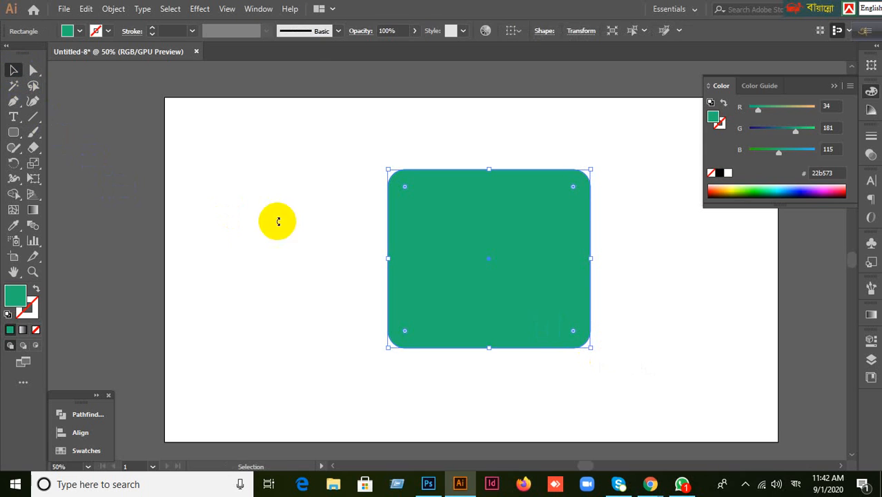
- Move the green rounded rectangle up and left on the artboard, and check the available toolbar sets, Advanced and Basic
drag(464, 280, 343, 253)
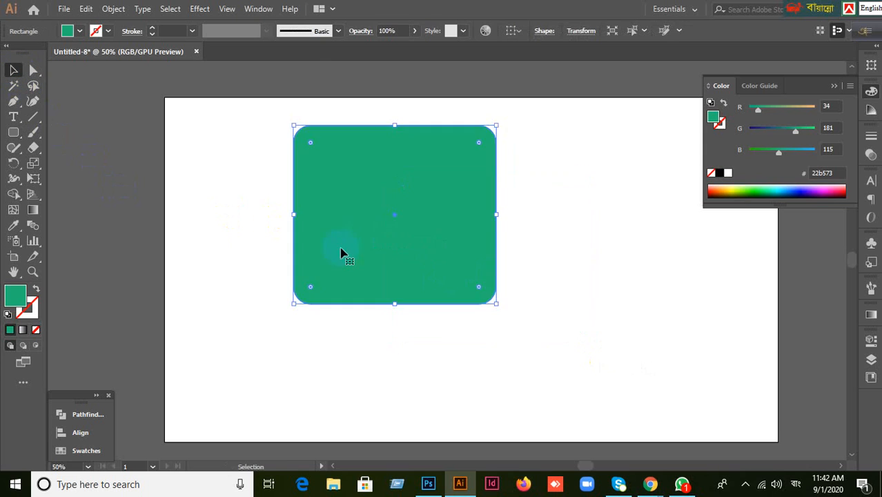
click(257, 9)
mouse_move(324, 120)
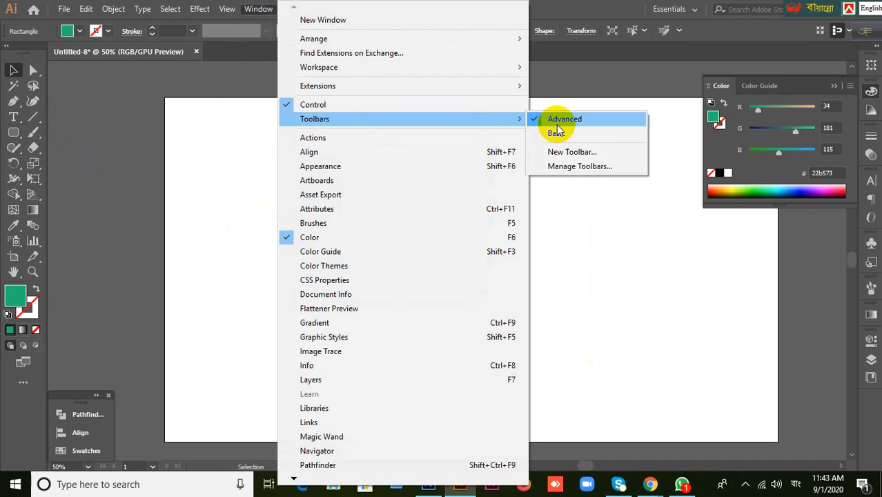
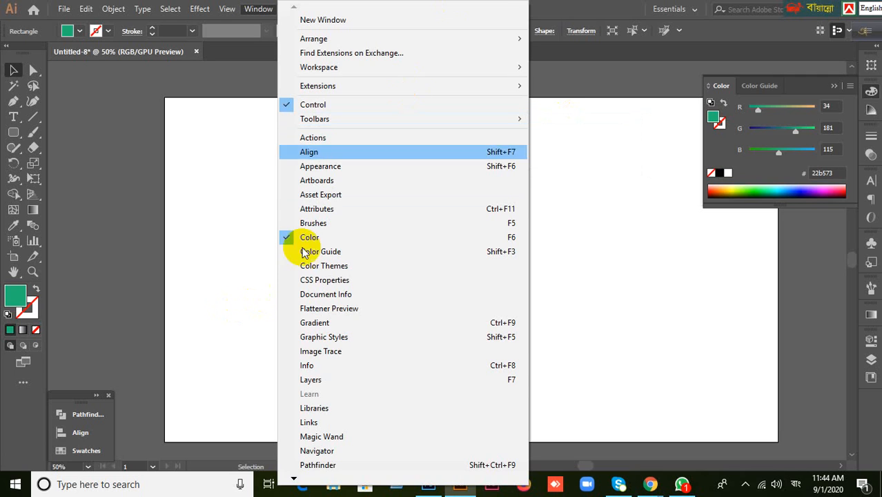
click(563, 11)
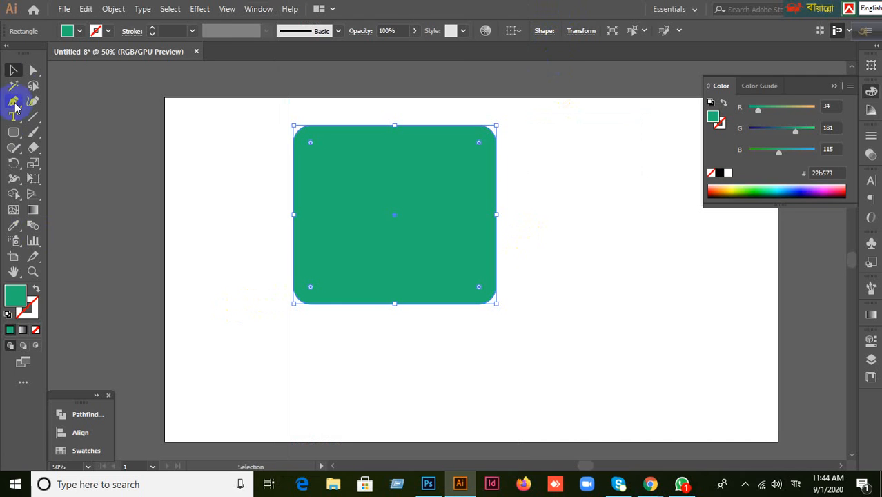
- Review the list of shape tools and delete the green rounded rectangle from the artboard
click(215, 200)
drag(13, 134, 99, 184)
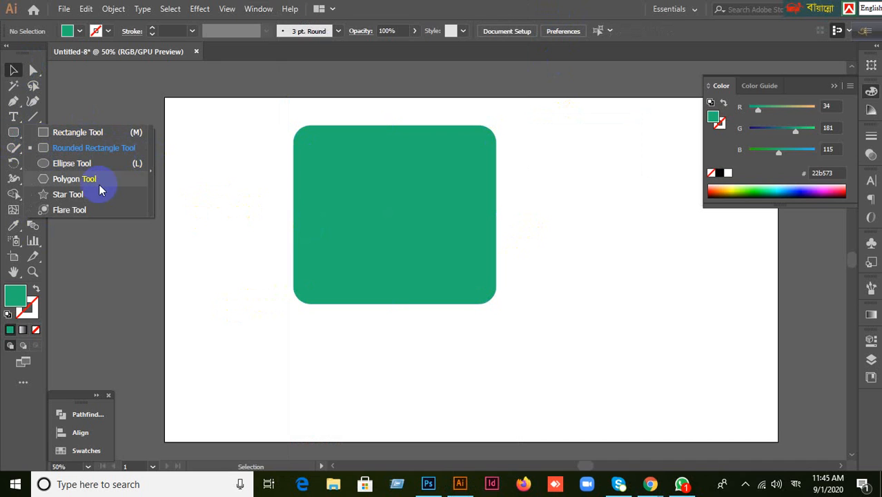
click(441, 5)
click(412, 213)
key(Delete)
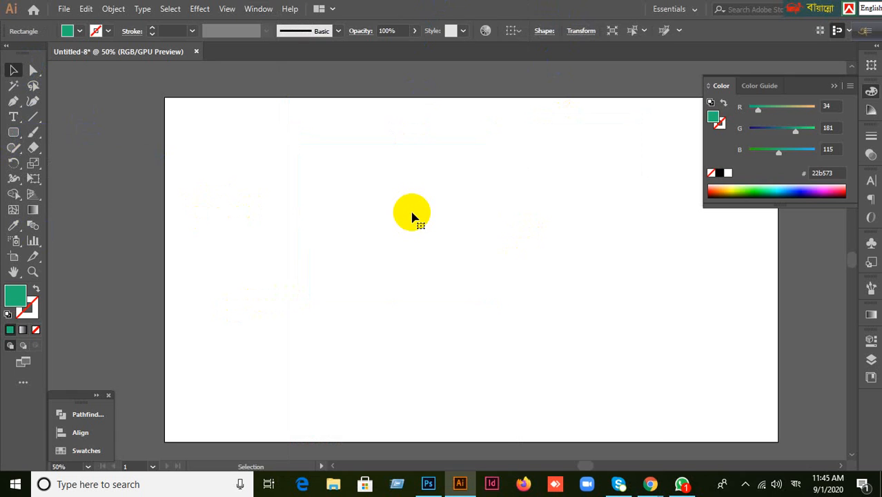
- Practise drawing green ellipses freehand across the middle of the artboard with the Ellipse tool, undoing each one
drag(13, 134, 82, 168)
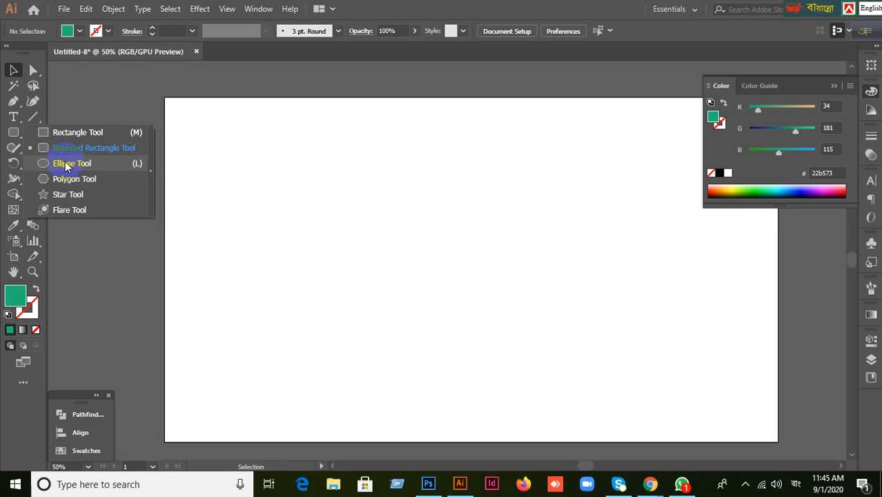
click(66, 162)
drag(258, 184, 482, 319)
key(ctrl+z)
drag(340, 154, 587, 335)
key(ctrl+z)
drag(293, 178, 478, 317)
key(ctrl+z)
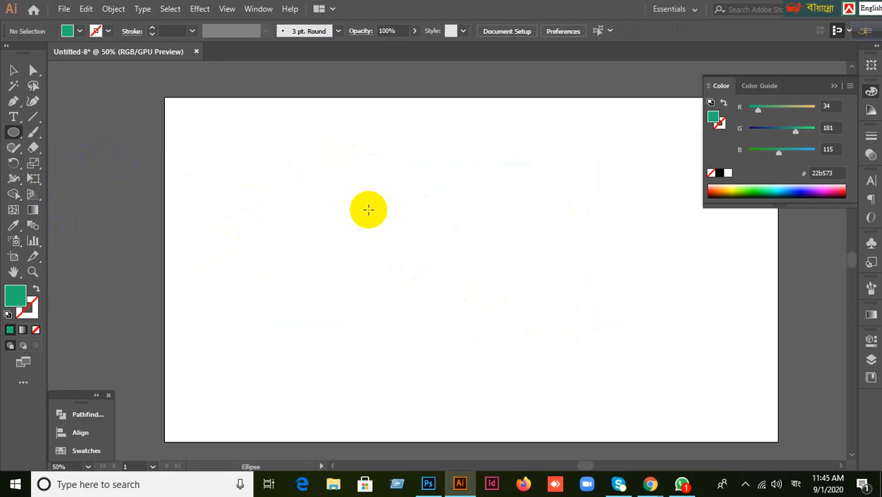
drag(343, 189, 541, 350)
key(ctrl+z)
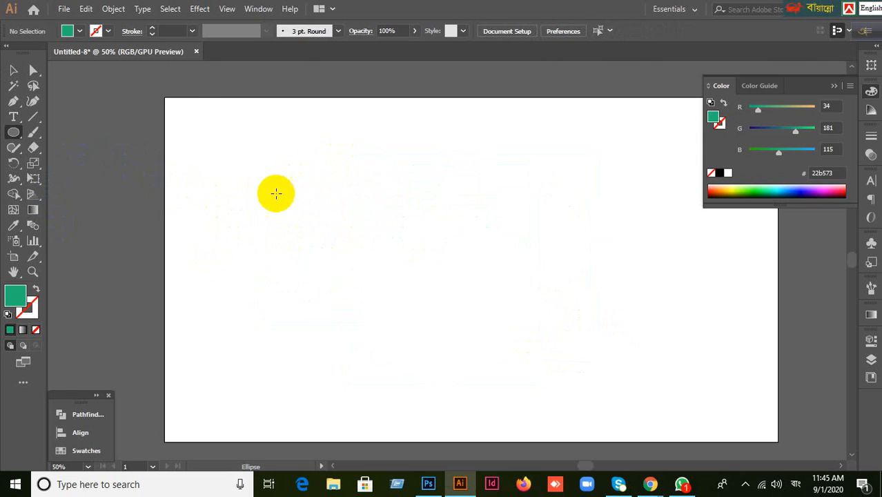
- Create an exact ellipse 500 px wide and 500 px high, and delete it
click(114, 168)
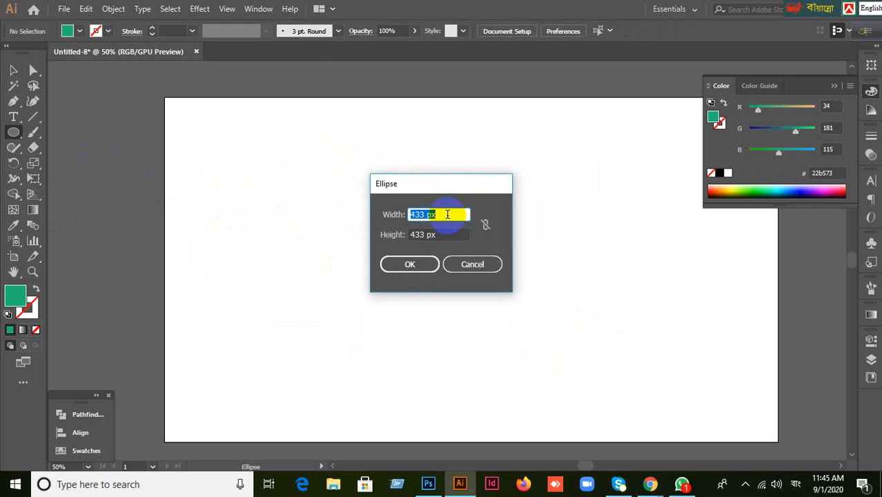
text(500)
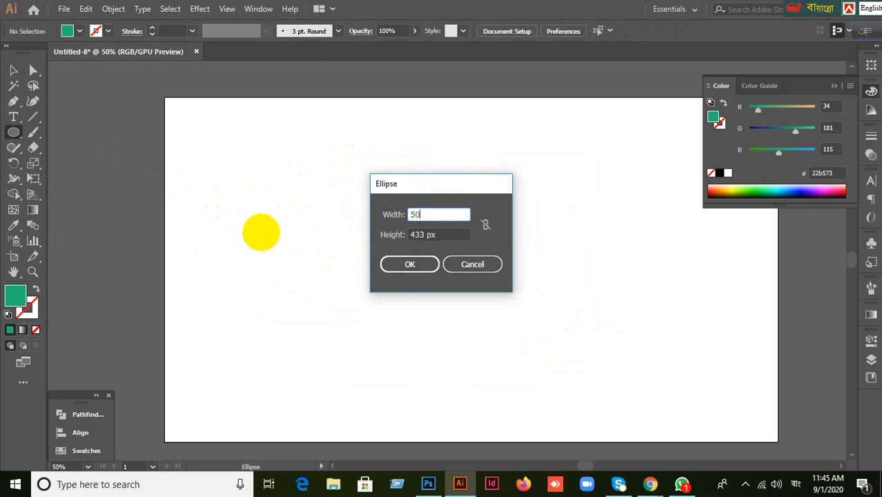
click(447, 233)
text(500)
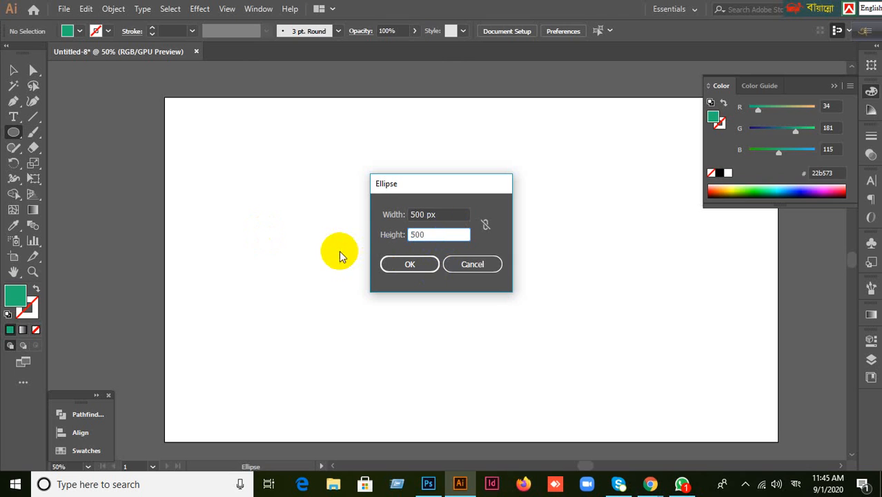
click(419, 268)
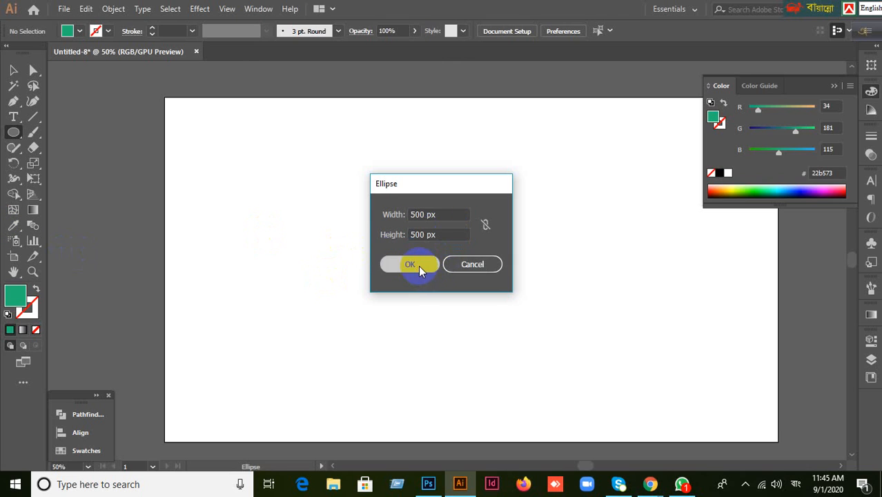
key(Delete)
- Draw a green rectangle freehand across the artboard's centre with the Rectangle tool and undo it
drag(14, 132, 40, 131)
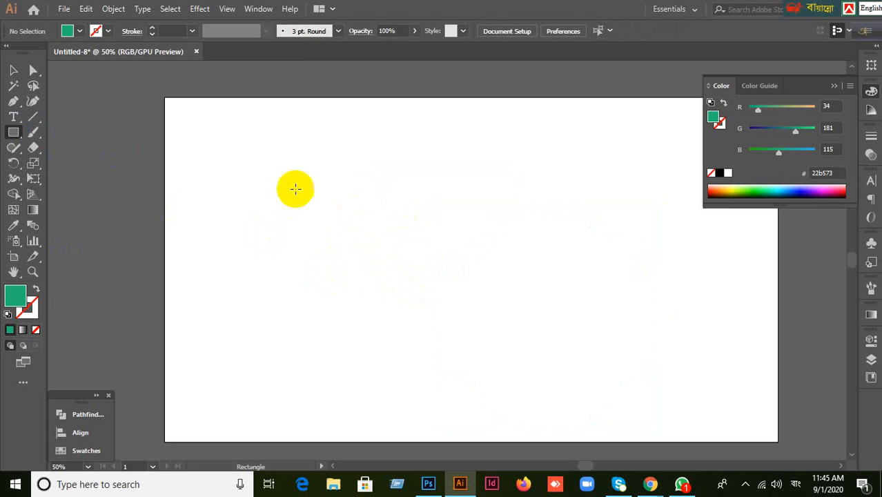
drag(296, 173, 531, 335)
key(ctrl+z)
- Create an exact rectangle 600 px wide and 400 px high, starting near the artboard's centre
click(376, 188)
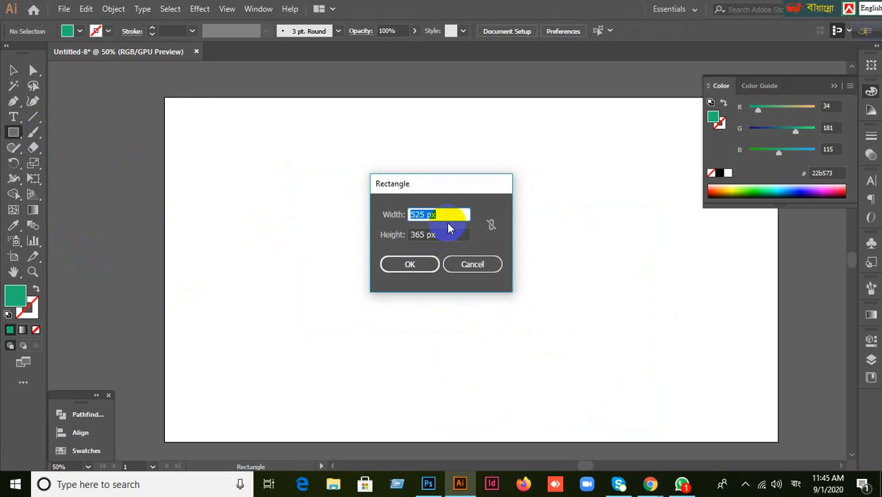
drag(440, 216, 360, 221)
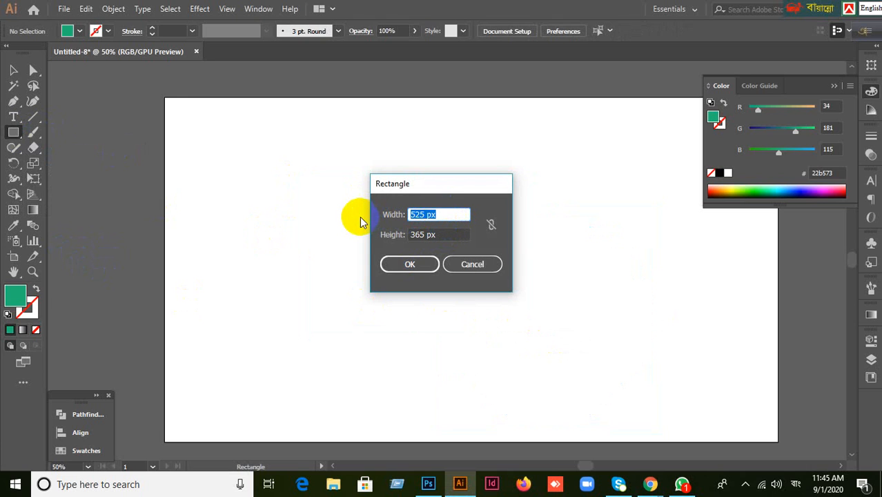
drag(443, 234, 338, 254)
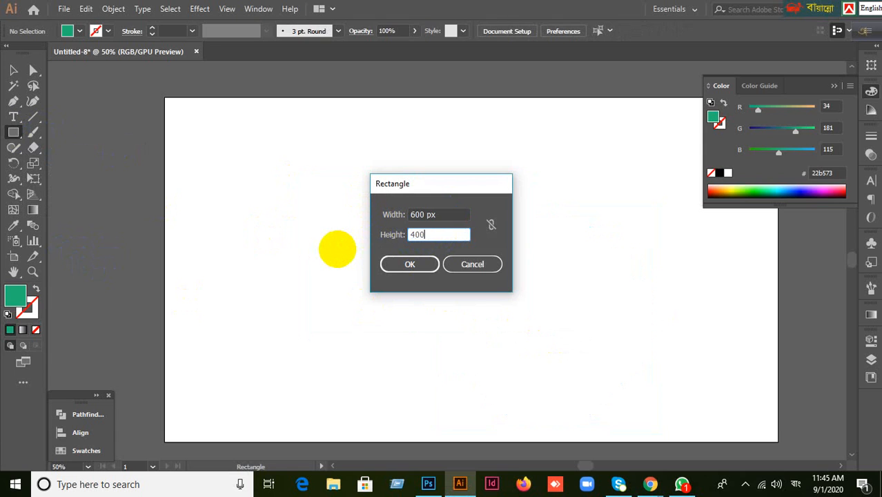
click(395, 263)
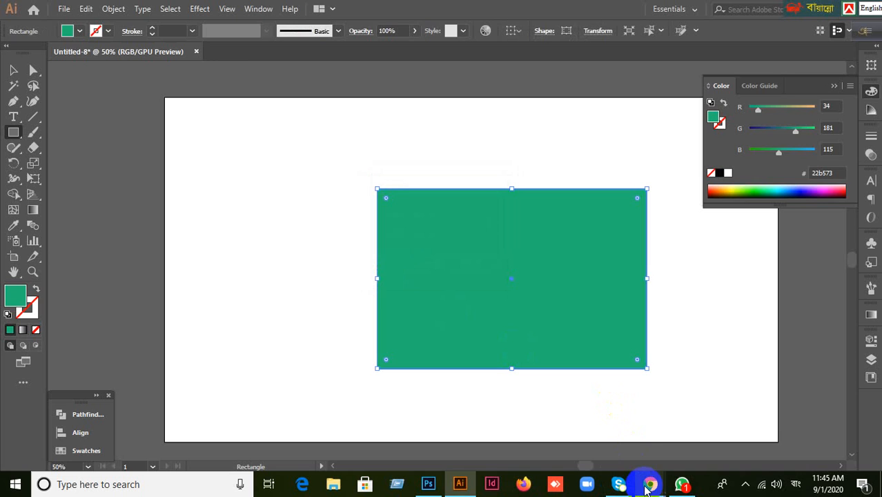
- Switch to the Google Meet call in Chrome, admit the waiting participant, and return to Illustrator
mouse_move(647, 487)
click(593, 453)
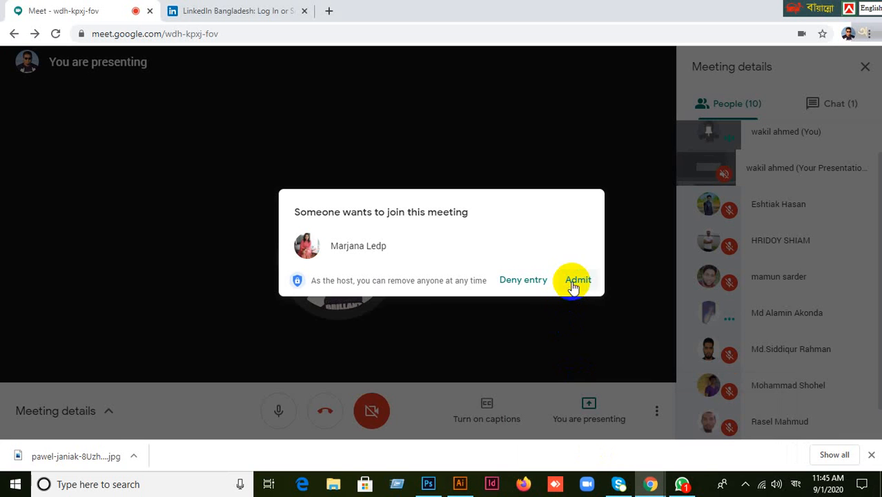
click(573, 286)
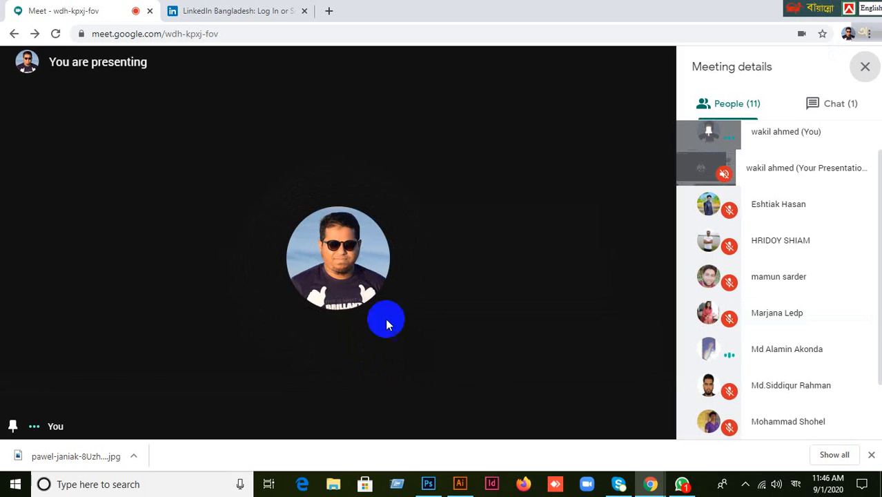
click(460, 485)
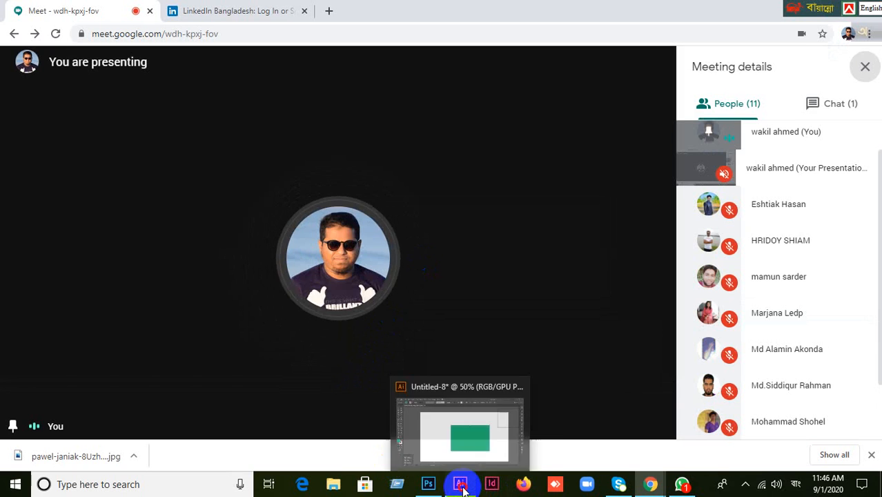
- Move the green rectangle up and left on the artboard with the Selection tool, and collapse the Color panel
click(11, 71)
click(312, 226)
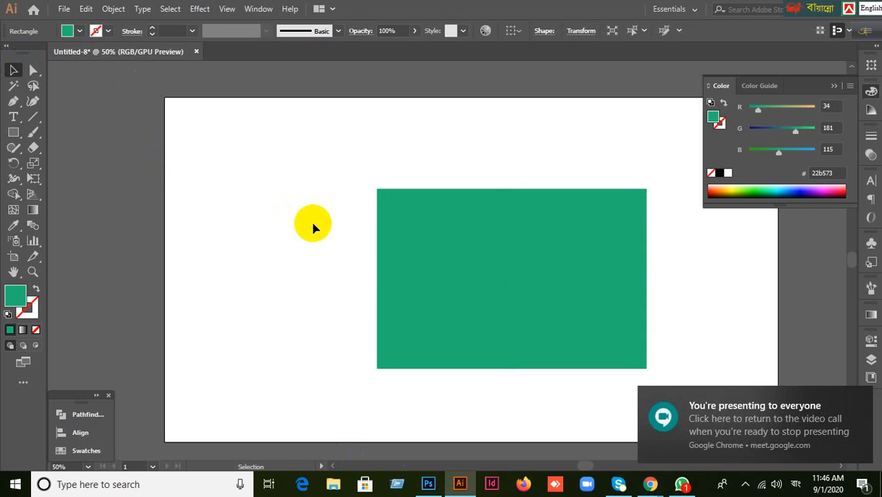
key(ctrl+z)
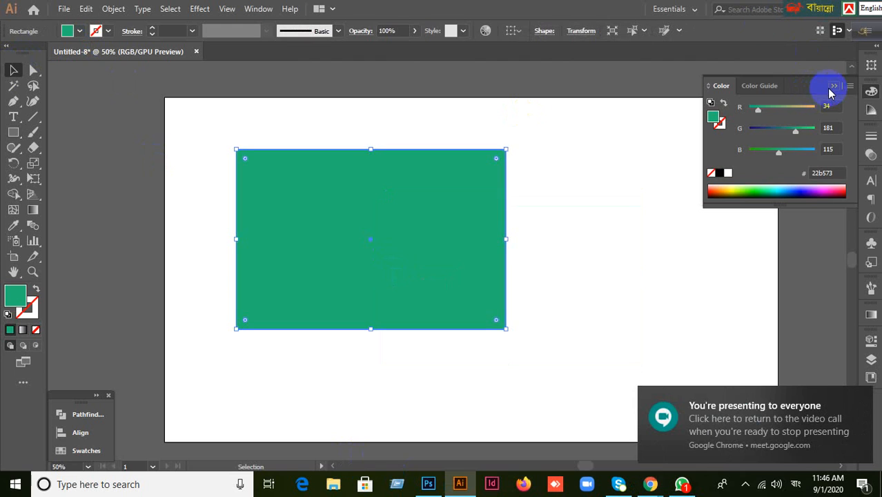
click(834, 89)
- Delete the green rectangle and activate the Polygon tool
click(399, 272)
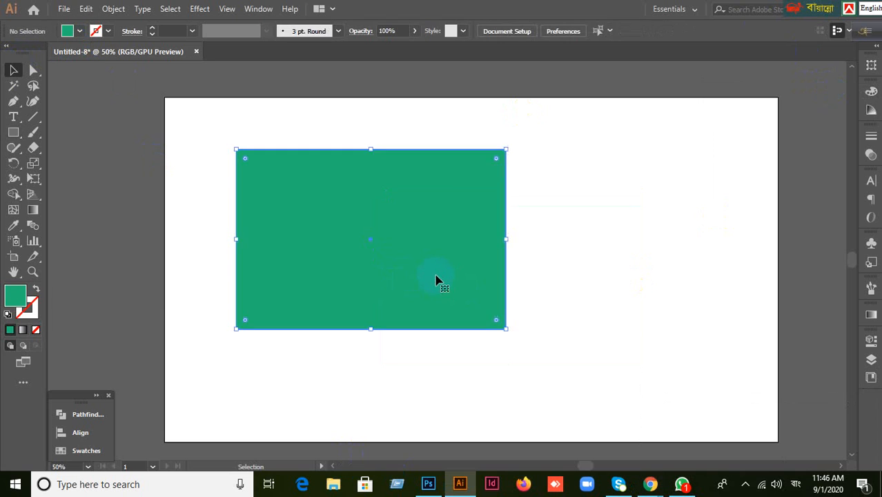
key(Delete)
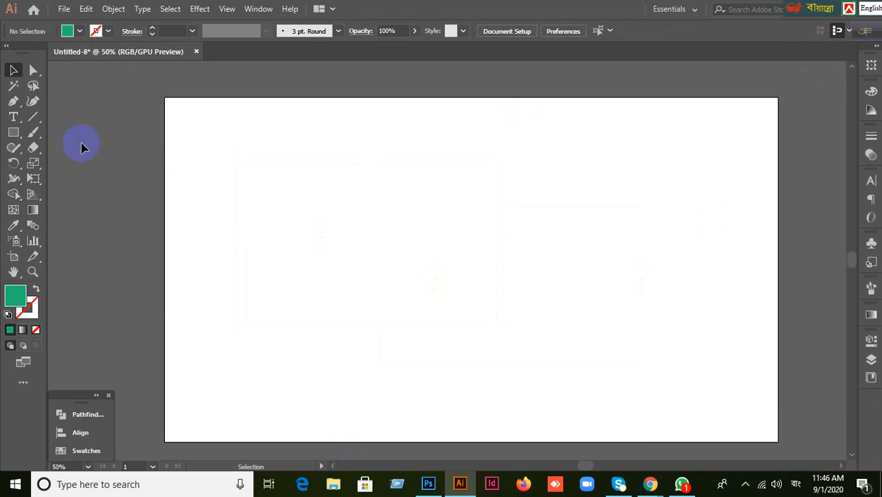
click(9, 138)
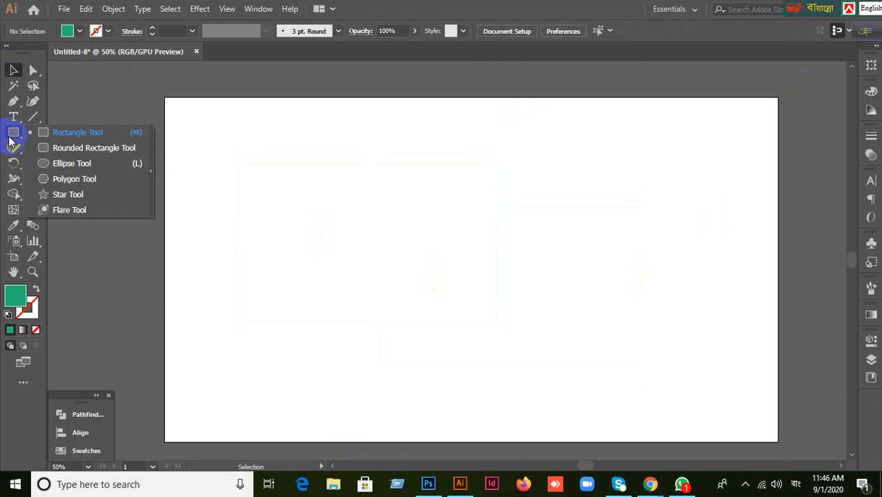
click(76, 179)
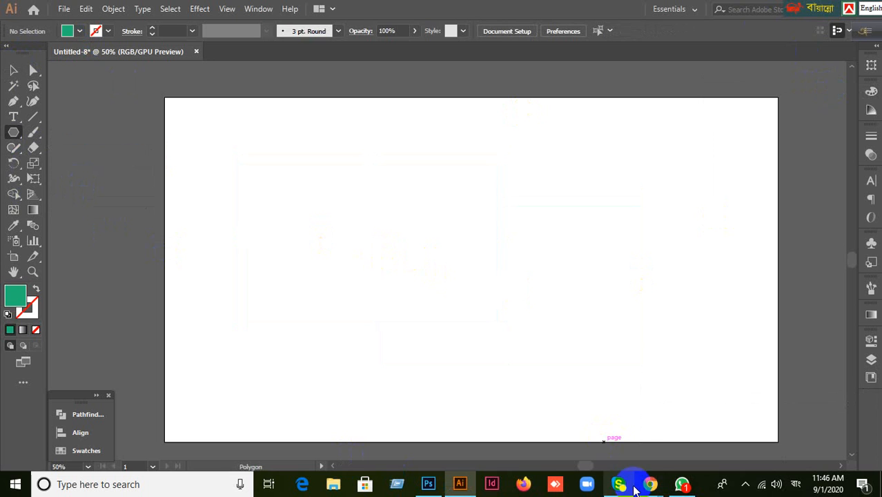
- Switch to the Google Meet call in Chrome to check who is attending, and return to Illustrator
mouse_move(650, 483)
click(551, 418)
mouse_move(455, 376)
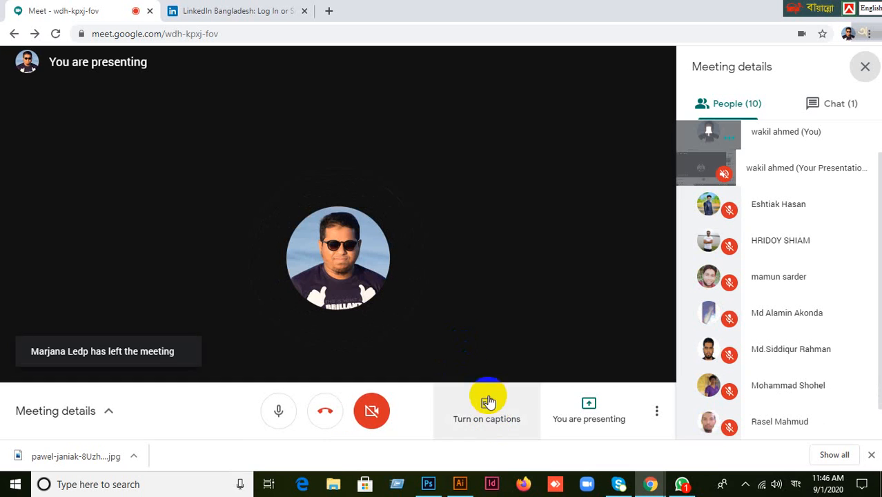
click(459, 485)
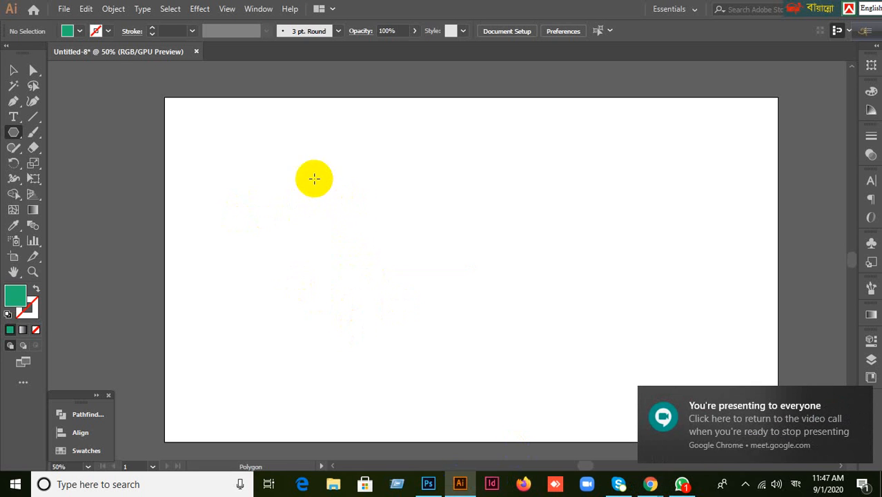
- Practise drawing green hexagons freehand at different sizes and angles on the artboard's left half, deleting each one
drag(302, 173, 388, 231)
key(Delete)
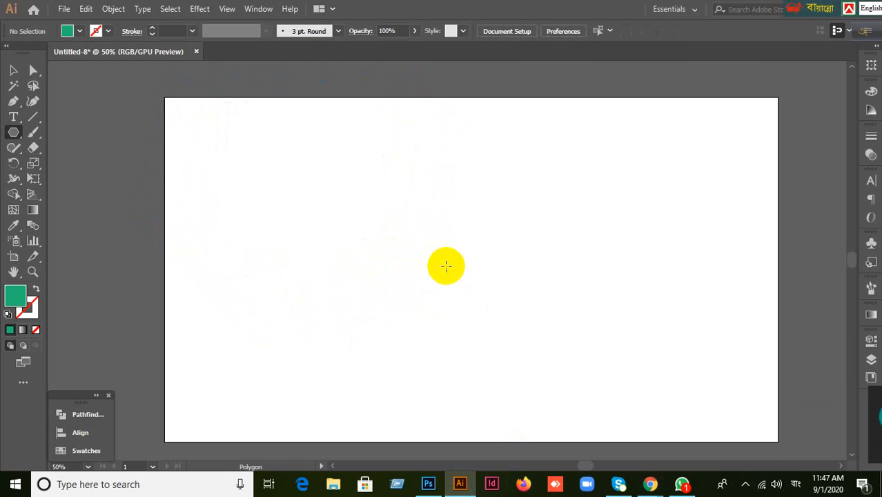
drag(309, 193, 407, 287)
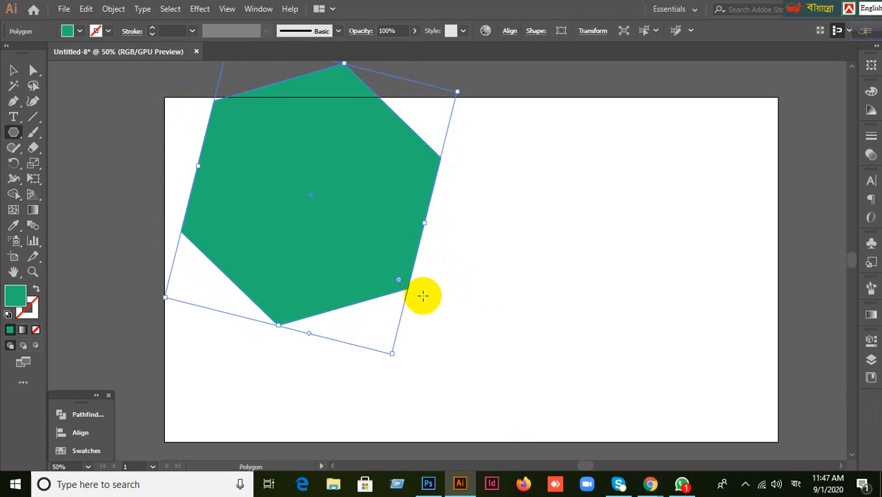
key(Delete)
drag(321, 215, 425, 305)
key(Delete)
drag(311, 189, 453, 311)
key(Delete)
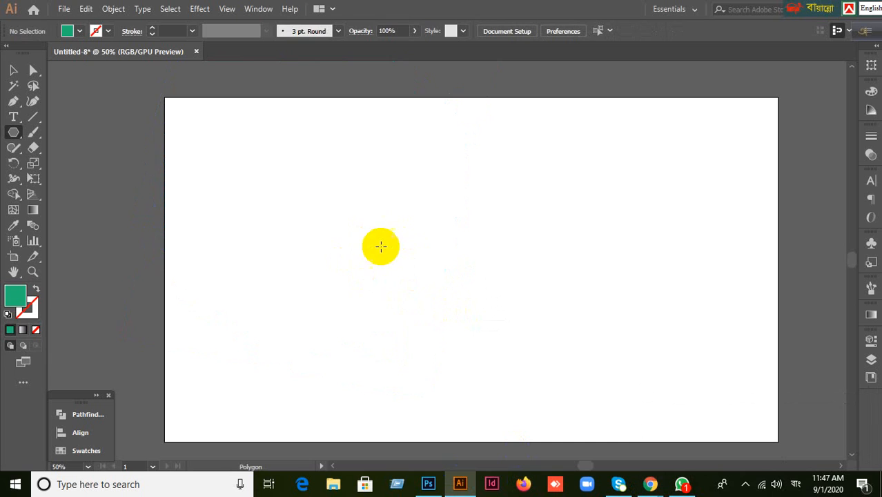
- Create an exact polygon with 8 sides on the upper-left part of the artboard
click(376, 219)
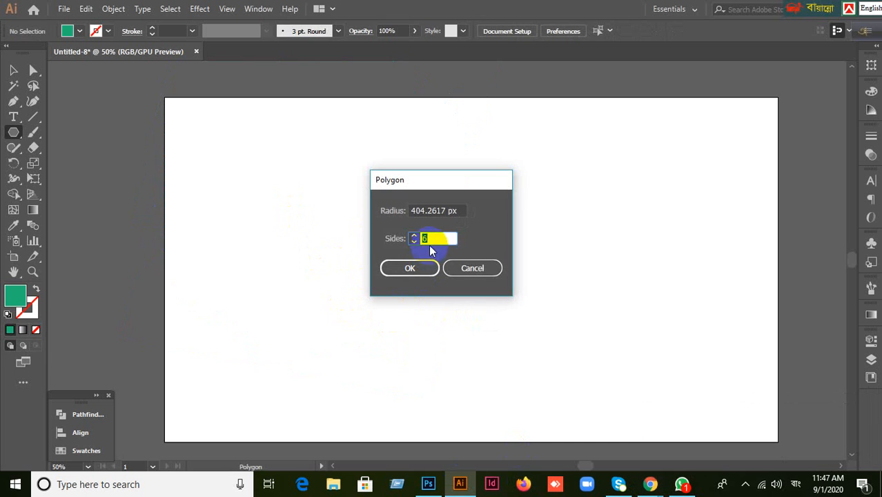
text(8)
click(423, 268)
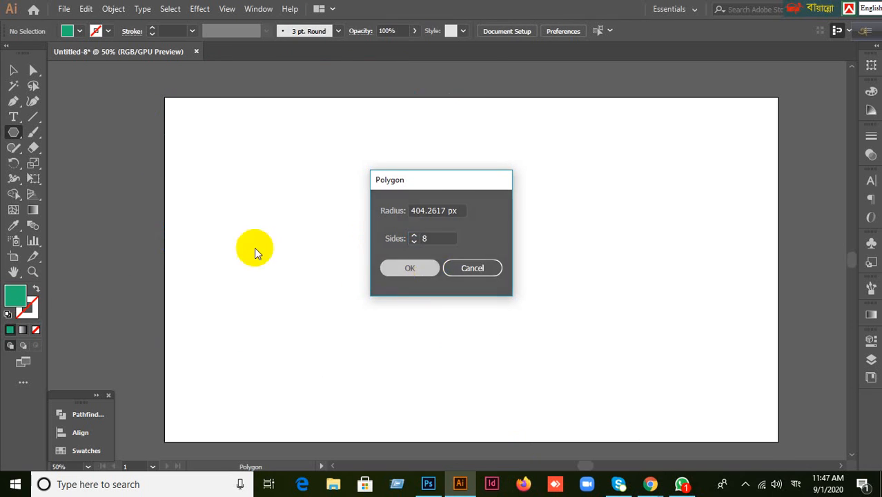
scroll(315, 258, up, 2)
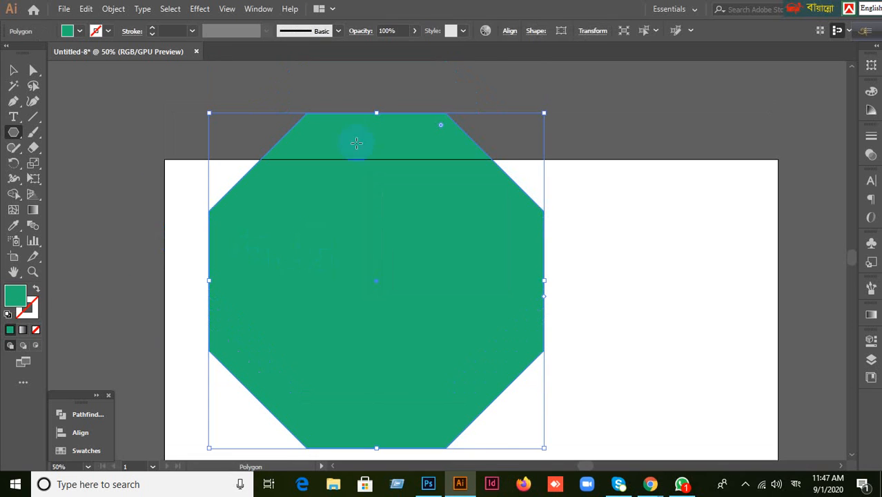
- Delete the green octagon from the upper-left part of the artboard
scroll(287, 220, down, 1)
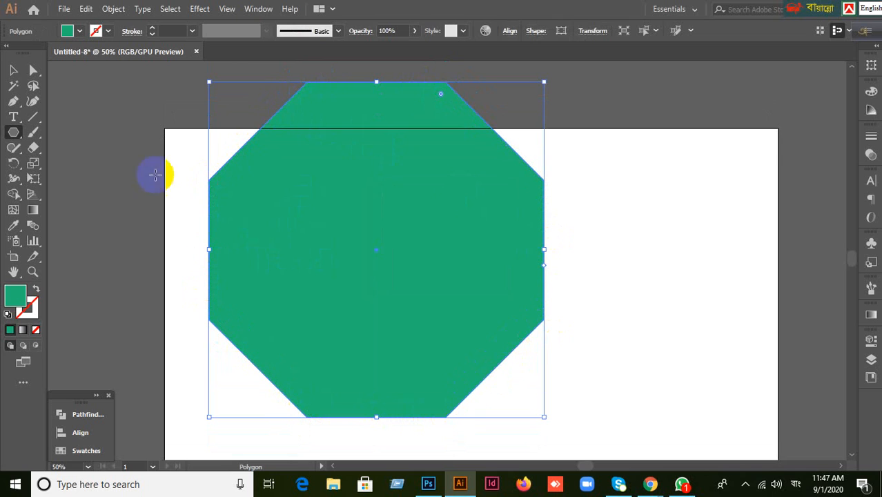
click(13, 70)
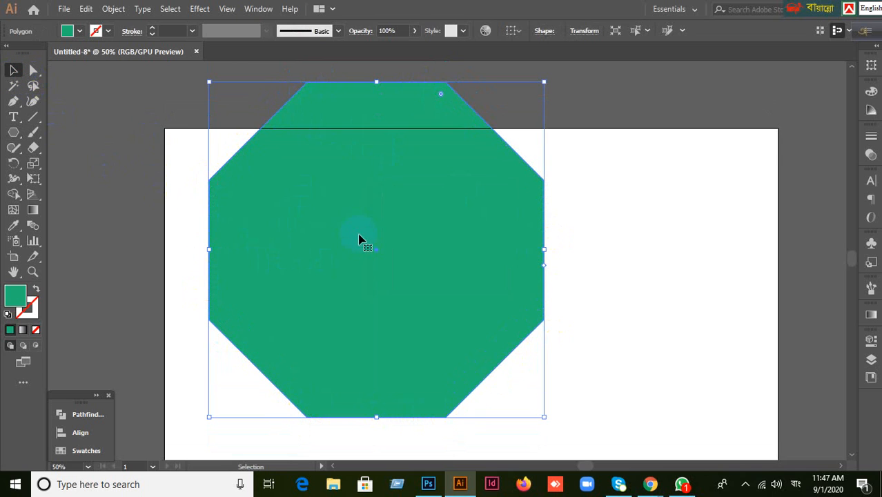
key(Delete)
- Try drawing a polygon freehand while reducing its sides to a triangle and raising them to a hexagon, and undo it
drag(22, 137, 43, 177)
drag(321, 211, 382, 269)
key(Down)
key(Down)
key(Down)
key(Down)
key(Down)
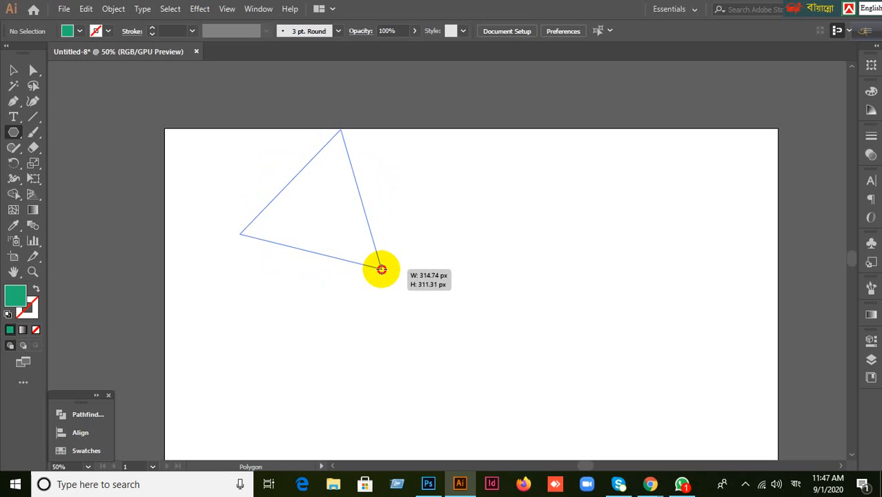
key(Up)
key(Up)
key(Up)
key(Up)
key(Up)
mouse_move(381, 270)
mouse_down()
mouse_move(374, 253)
mouse_move(394, 272)
mouse_move(388, 267)
mouse_up()
key(Up)
key(Up)
key(Down)
key(Down)
key(Down)
key(Down)
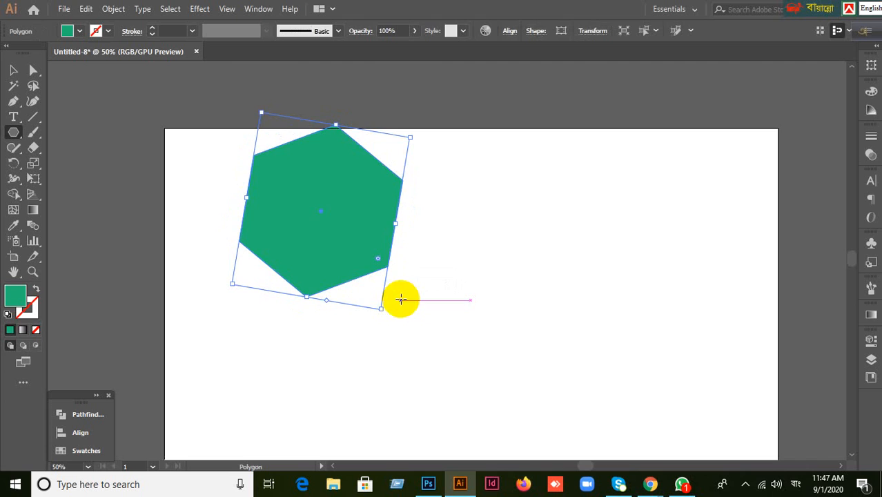
key(ctrl+z)
- Draw a freehand polygon on the artboard's upper-left part, repeatedly raising and lowering its side count while drawing, and finish with 9 sides
drag(325, 210, 389, 285)
key(Up)
key(Up)
key(Up)
key(Up)
key(Up)
key(Up)
key(Up)
key(Up)
key(Up)
key(Up)
key(Up)
key(Up)
key(Up)
key(Up)
key(Up)
key(Up)
key(Up)
key(Up)
key(Up)
key(Down)
key(Down)
key(Down)
key(Down)
key(Down)
key(Down)
key(Down)
key(Down)
key(Down)
key(Down)
key(Down)
key(Down)
key(Down)
key(Down)
key(Down)
key(Down)
key(Down)
key(Down)
key(Down)
key(Down)
key(Up)
key(Up)
key(Up)
key(Up)
key(Up)
key(Up)
key(Up)
key(Up)
key(Up)
key(Down)
key(Down)
key(Down)
key(Down)
key(Down)
key(Down)
key(Down)
key(Down)
key(Up)
key(Up)
key(Up)
key(Up)
key(Up)
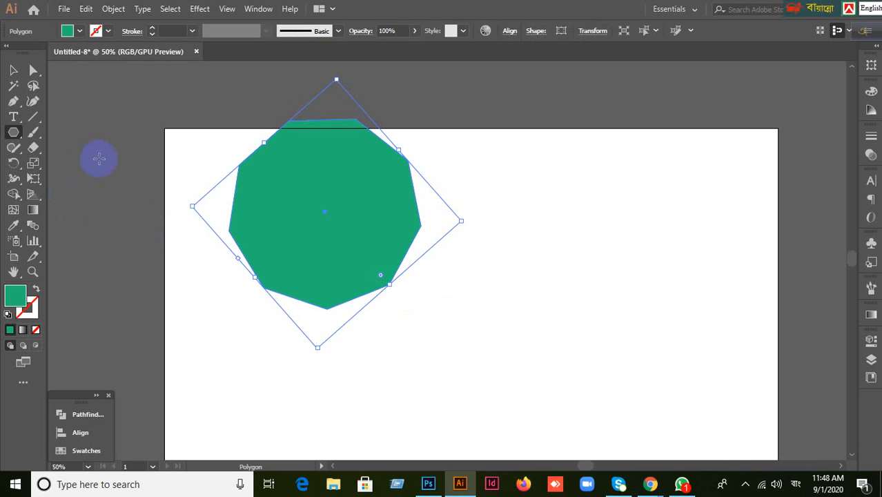
- Select the green nine-sided polygon and delete it
click(13, 69)
click(481, 268)
click(262, 233)
key(Delete)
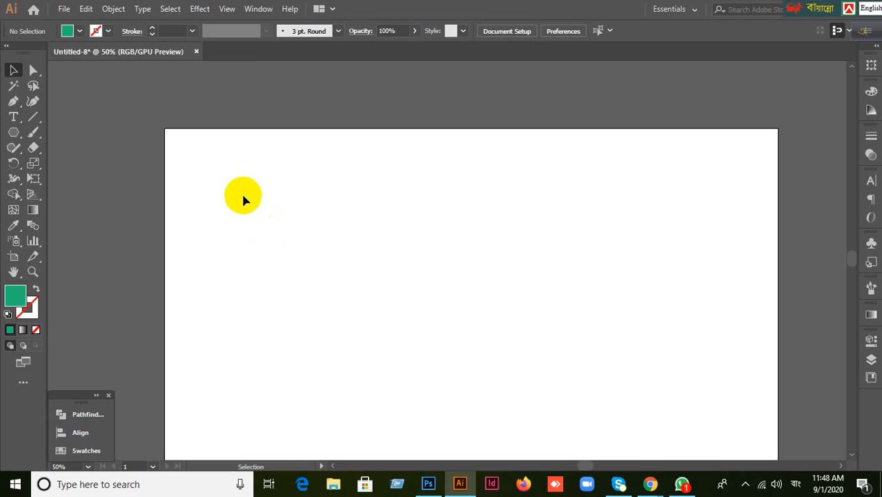
- Activate the Star tool and bring the whole blank artboard into view at 50% zoom
click(12, 133)
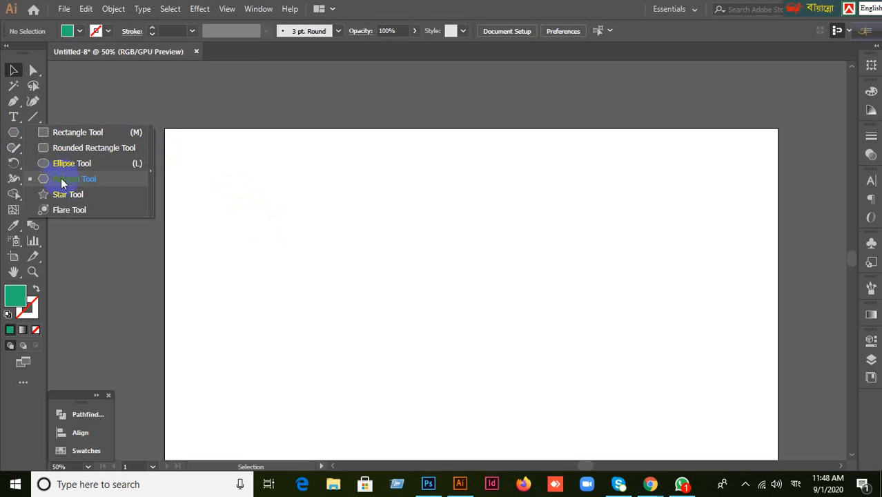
click(289, 185)
drag(11, 133, 85, 195)
scroll(424, 250, down, 2)
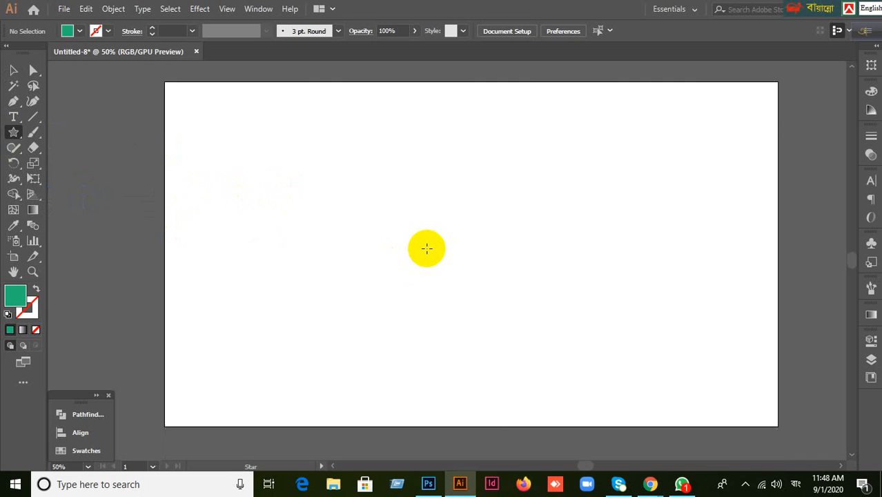
scroll(426, 248, down, 1)
scroll(474, 230, up, 1)
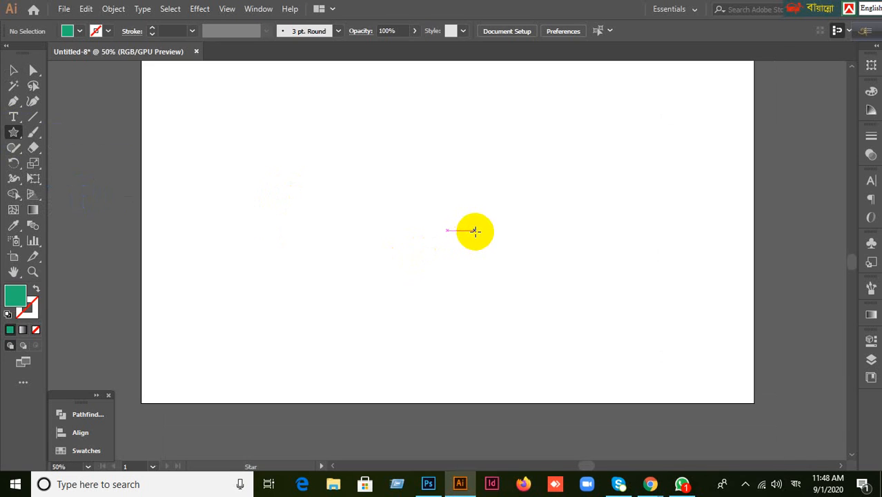
scroll(472, 233, up, 1)
scroll(472, 233, down, 1)
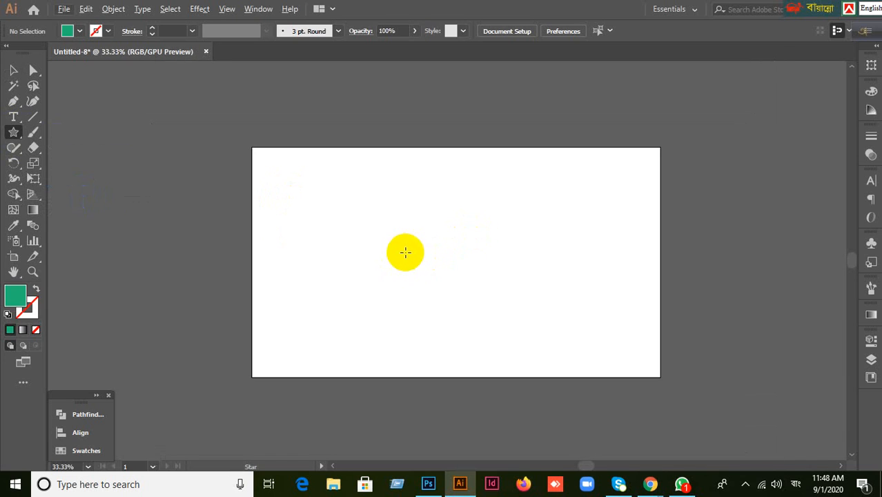
scroll(429, 245, up, 1)
scroll(435, 235, down, 1)
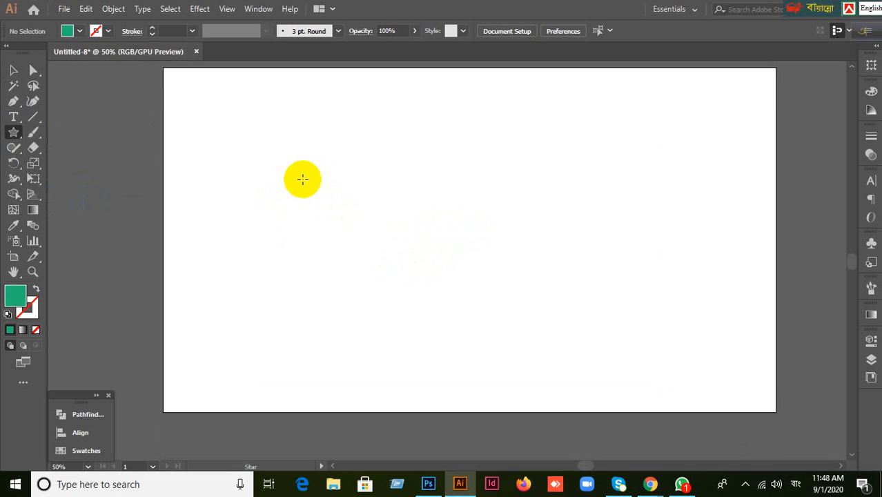
- Try drawing two stars freehand on the artboard's left half, undoing each, and dismiss the exact-value star options
drag(300, 161, 414, 265)
key(ctrl+z)
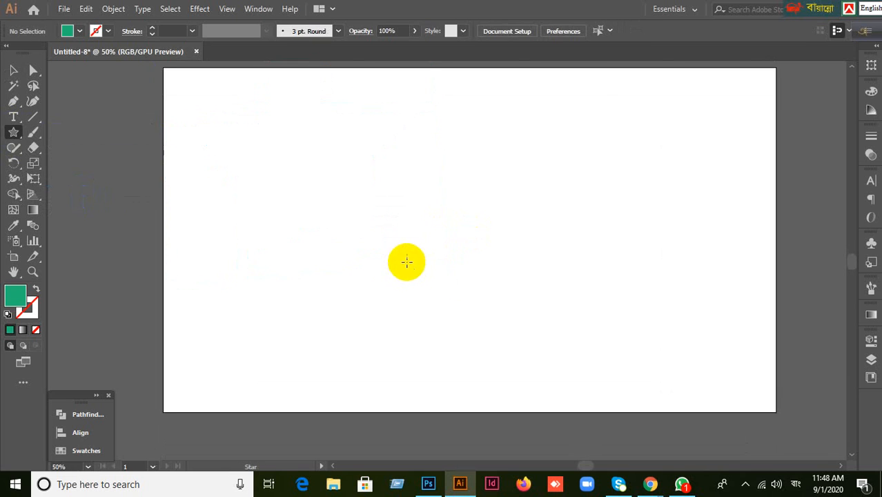
drag(17, 135, 74, 189)
drag(269, 131, 413, 242)
key(ctrl+z)
click(186, 158)
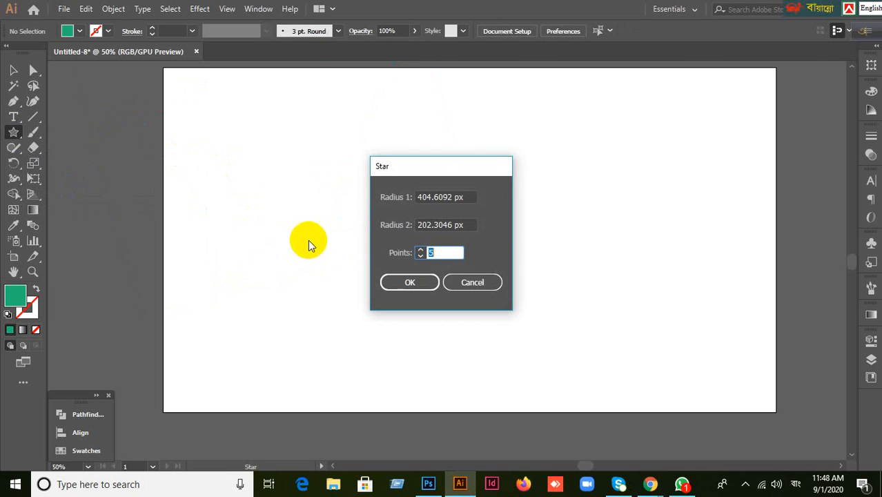
click(474, 280)
- Create an exact star with radii 404.6092 px and 202.3046 px and 8 points on the artboard's left half
click(320, 188)
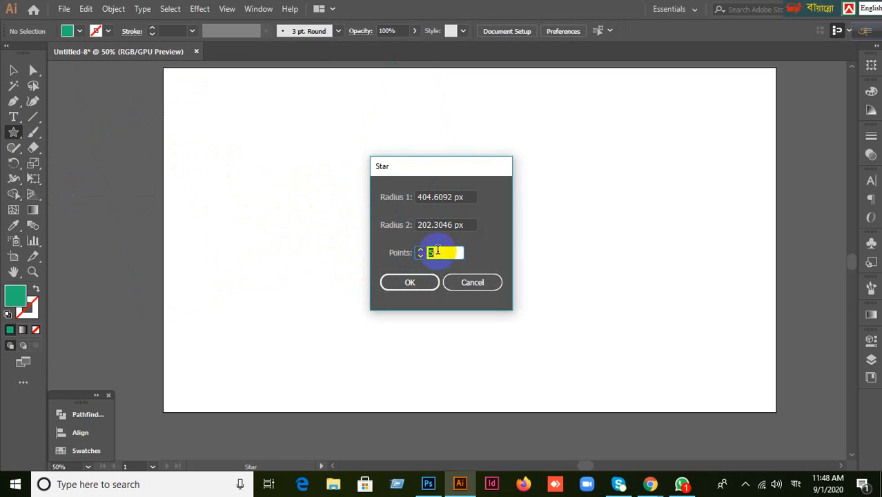
drag(438, 252, 392, 262)
text(8)
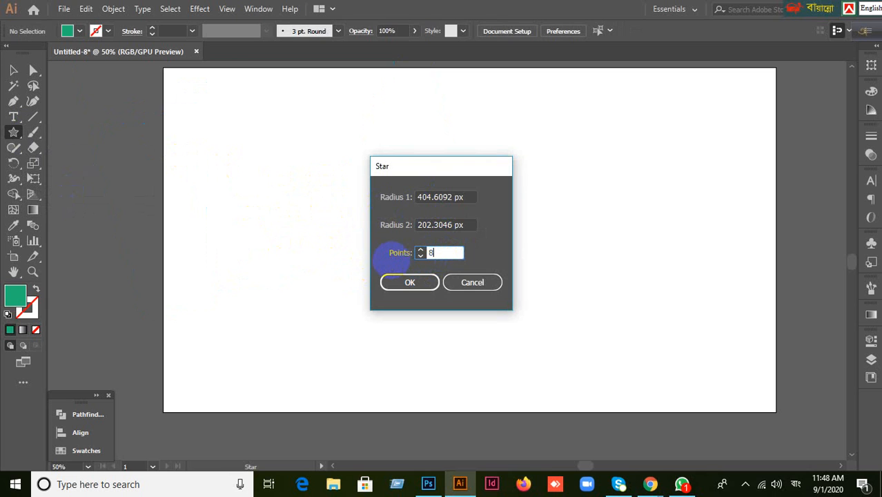
click(412, 282)
drag(245, 268, 245, 268)
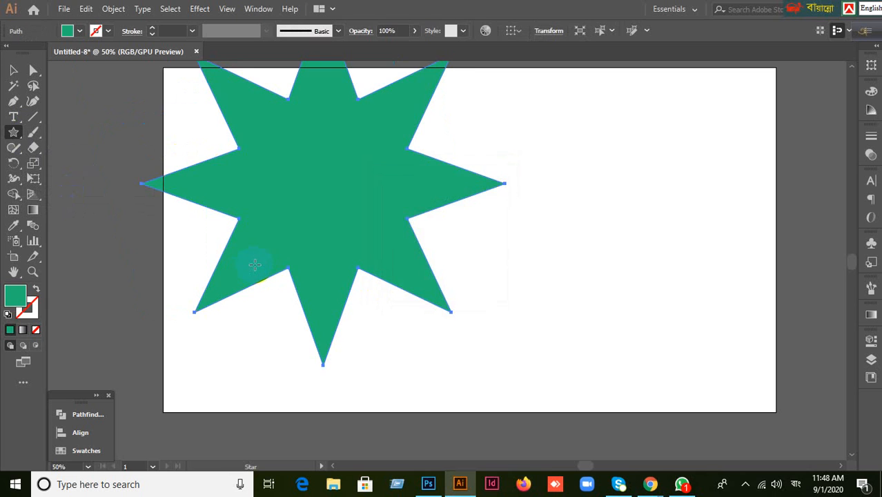
- Select the green eight-pointed star and delete it
scroll(248, 264, up, 2)
click(13, 72)
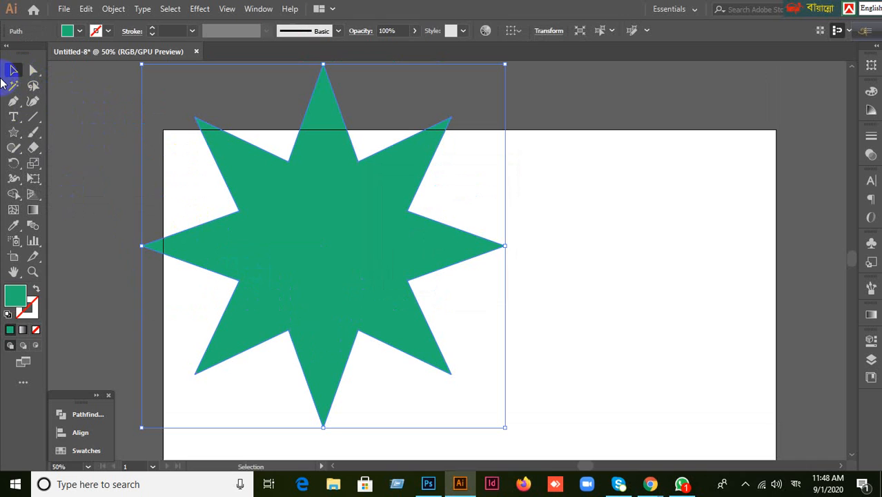
click(104, 117)
click(343, 231)
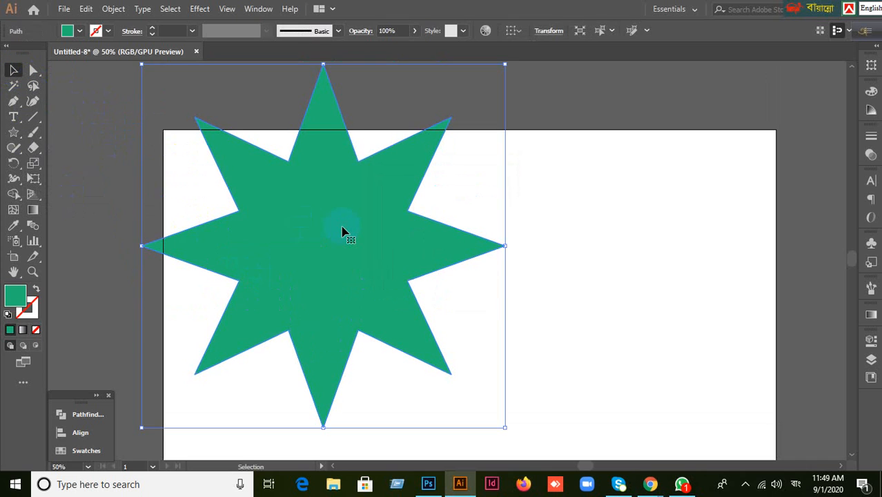
key(Delete)
- Create an exact star with radii 404.6092 px and 202.3046 px and 5 points on the artboard's right half
scroll(345, 221, down, 1)
drag(461, 259, 401, 218)
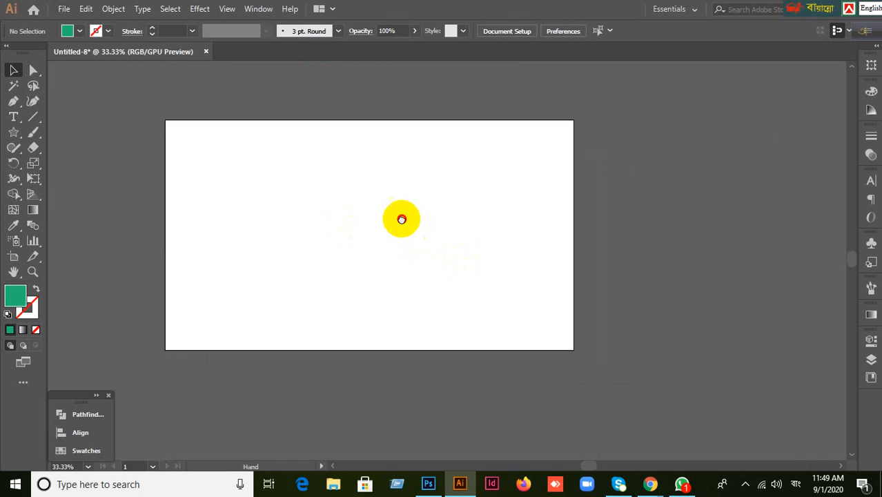
scroll(402, 221, up, 1)
scroll(403, 221, down, 1)
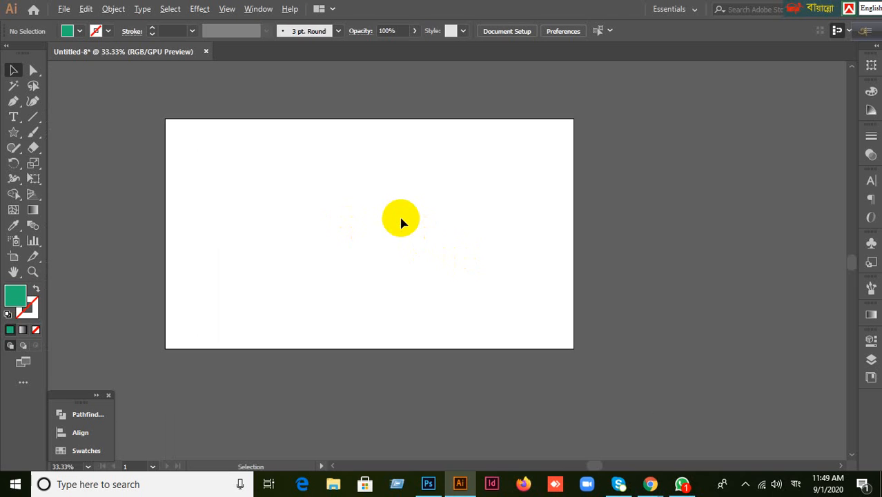
drag(10, 141, 59, 195)
click(410, 184)
double_click(452, 252)
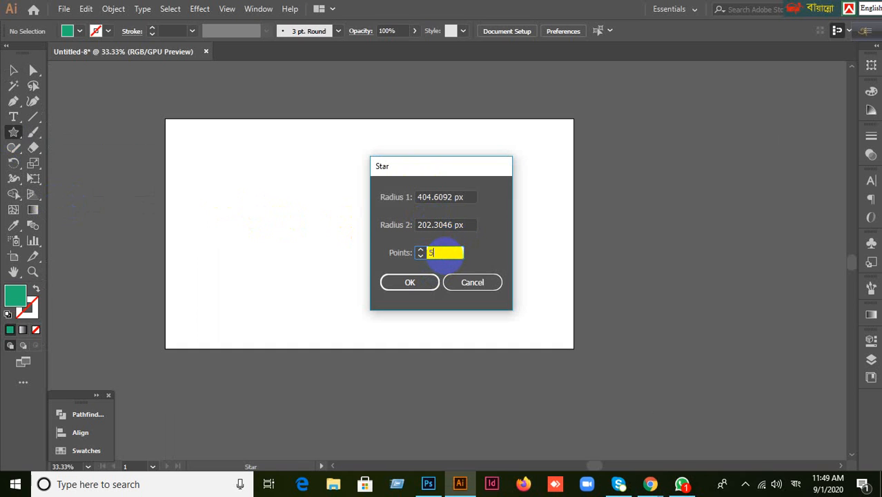
click(414, 282)
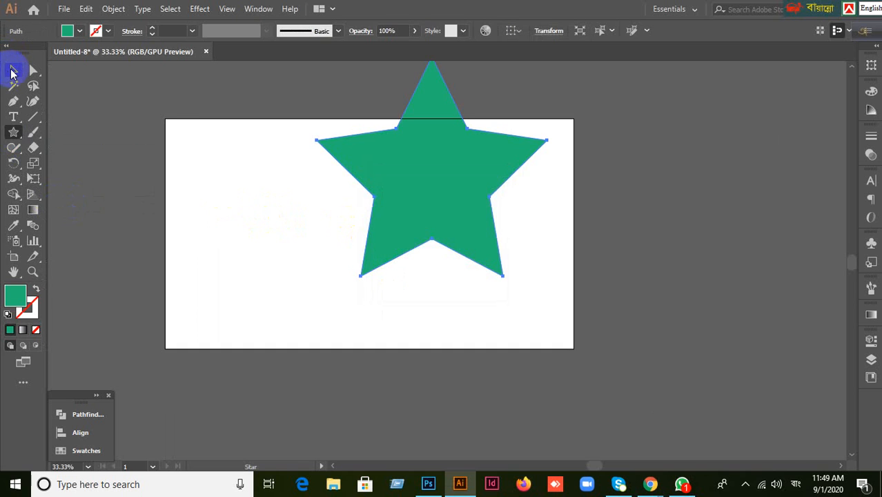
- Delete the green five-pointed star and reactivate the Star tool
click(12, 70)
key(Delete)
click(14, 132)
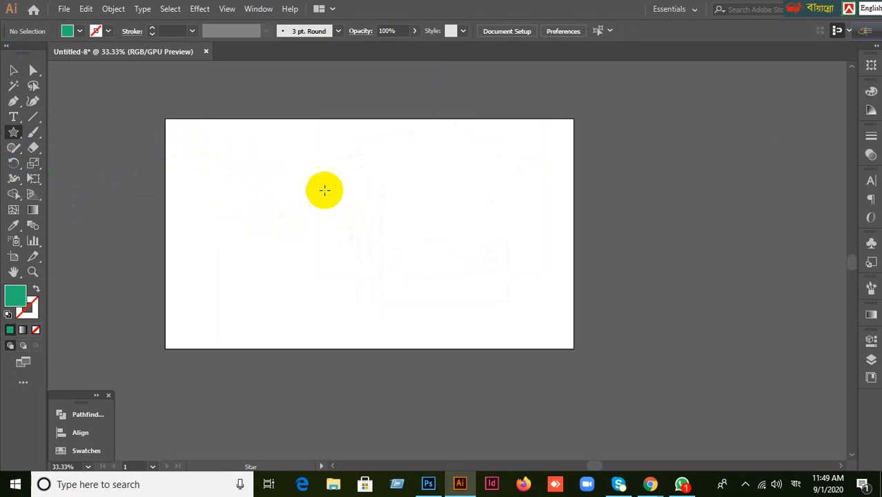
- Draw a large star near the artboard's upper centre, raising and lowering its point count while drawing and finishing with 16 points
drag(338, 199, 404, 256)
key(Up)
key(Up)
key(Up)
key(Up)
key(Up)
key(Up)
key(Up)
key(Up)
key(Up)
key(Up)
key(Up)
key(Up)
key(Up)
key(Up)
key(Up)
key(Up)
key(Up)
key(Up)
key(Up)
key(Up)
key(Up)
key(Up)
key(Up)
key(Up)
key(Up)
key(Down)
key(Down)
key(Down)
key(Down)
key(Down)
key(Down)
key(Down)
key(Down)
key(Down)
key(Down)
key(Down)
key(Down)
key(Down)
key(Down)
key(Down)
key(Down)
key(Down)
key(Down)
key(Down)
key(Down)
key(Down)
key(Down)
key(Down)
key(Down)
key(Down)
key(Down)
key(Down)
key(Up)
key(Up)
key(Up)
key(Up)
key(Up)
key(Up)
key(Up)
key(Up)
key(Up)
key(Up)
key(Up)
key(Up)
key(Up)
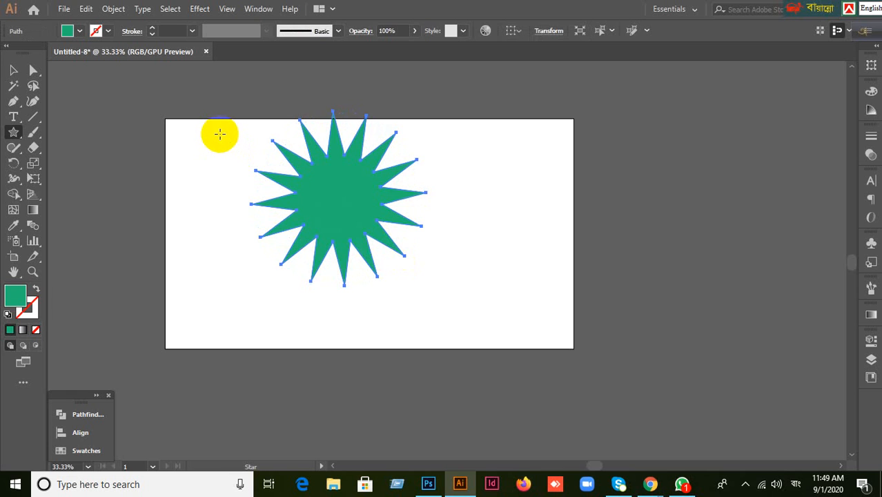
- Select the 16-pointed green star and delete it
click(12, 71)
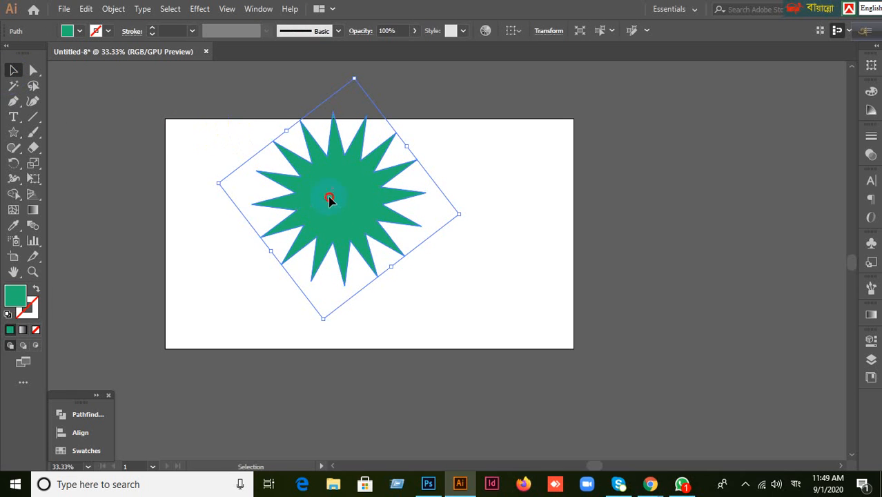
scroll(412, 222, up, 1)
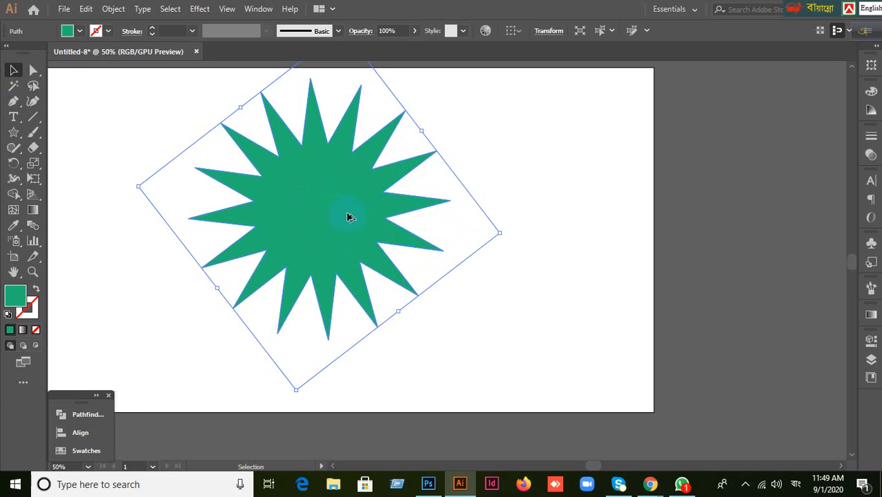
scroll(348, 217, down, 1)
key(Delete)
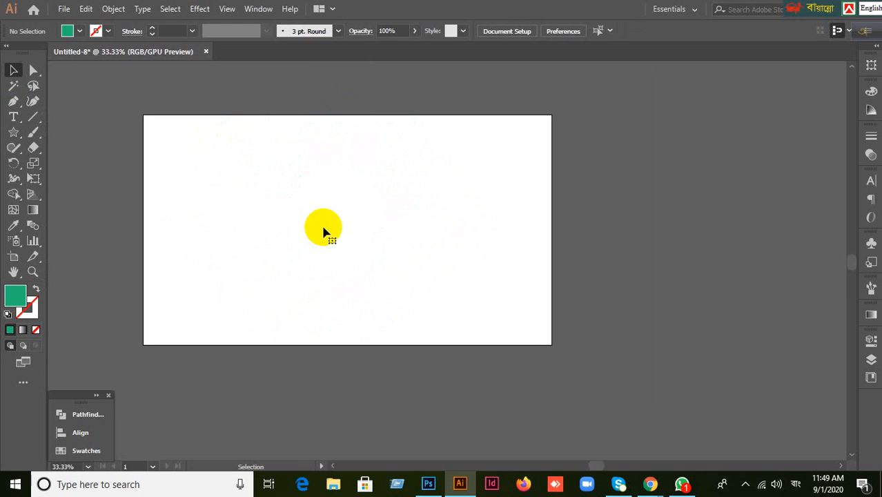
- Draw another 16-pointed star in the artboard's upper-left area with the Star tool and delete it
drag(19, 138, 71, 194)
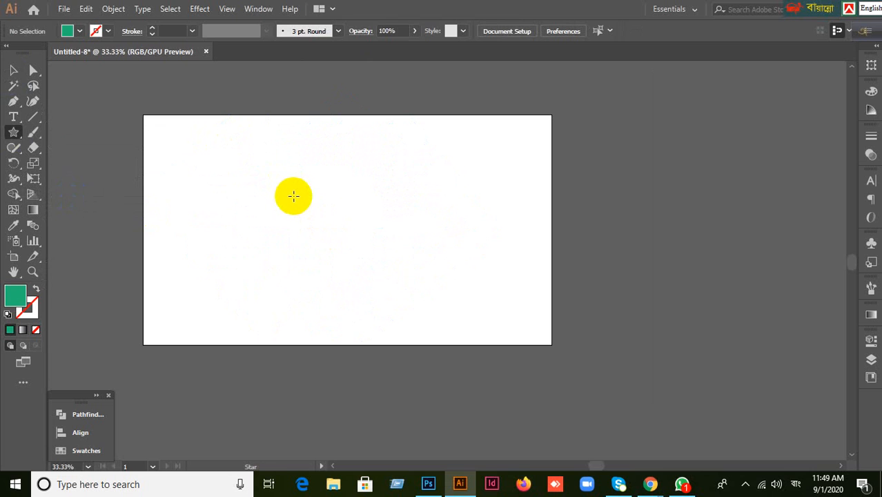
drag(282, 178, 335, 239)
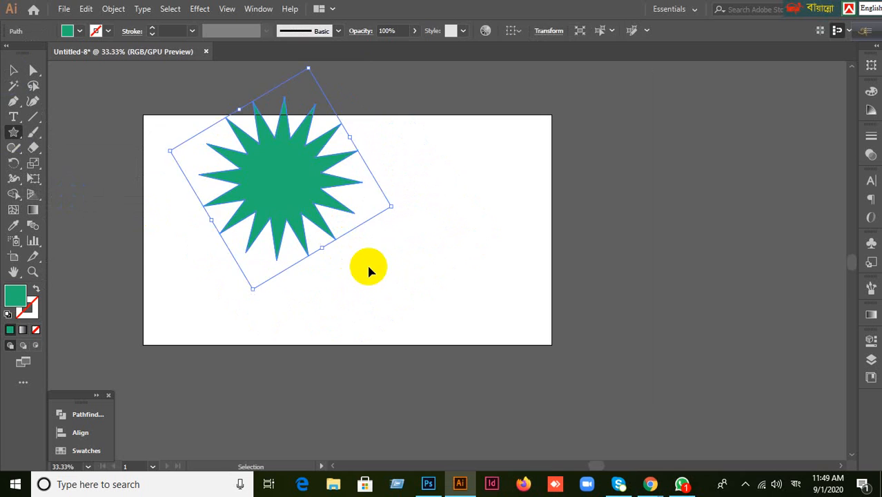
key(Delete)
- Try drawing a star while reducing its point count step by step, undo it, and undo a second trial star
drag(278, 178, 381, 212)
key(Down)
key(Down)
key(Down)
key(Down)
key(Down)
key(Down)
key(Down)
key(Down)
key(Down)
key(Down)
key(ctrl+z)
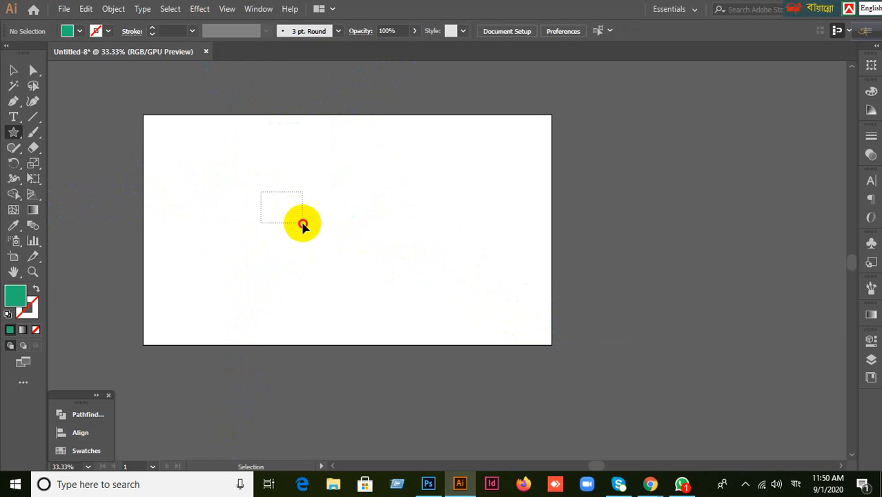
drag(290, 193, 352, 228)
key(ctrl+z)
- Draw a small five-pointed star in the artboard's upper-left area and deselect it
drag(274, 181, 302, 182)
click(13, 70)
click(74, 153)
- Draw a second star to the right of the small five-pointed star and undo it
click(13, 132)
drag(382, 182, 445, 242)
key(ctrl+z)
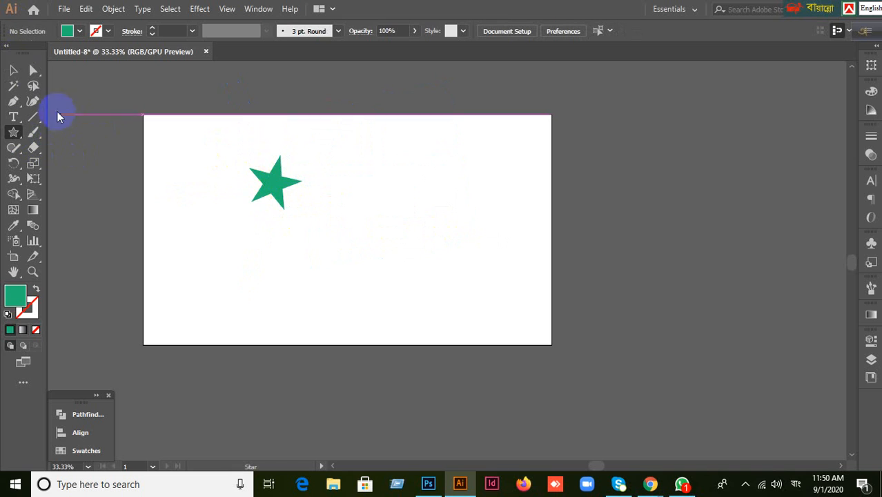
- Select the small five-pointed star and delete it
click(13, 70)
click(272, 209)
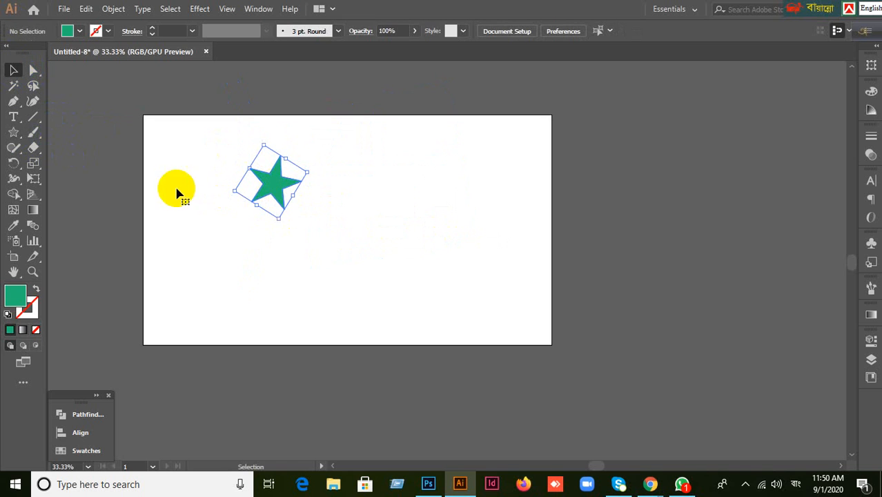
key(Delete)
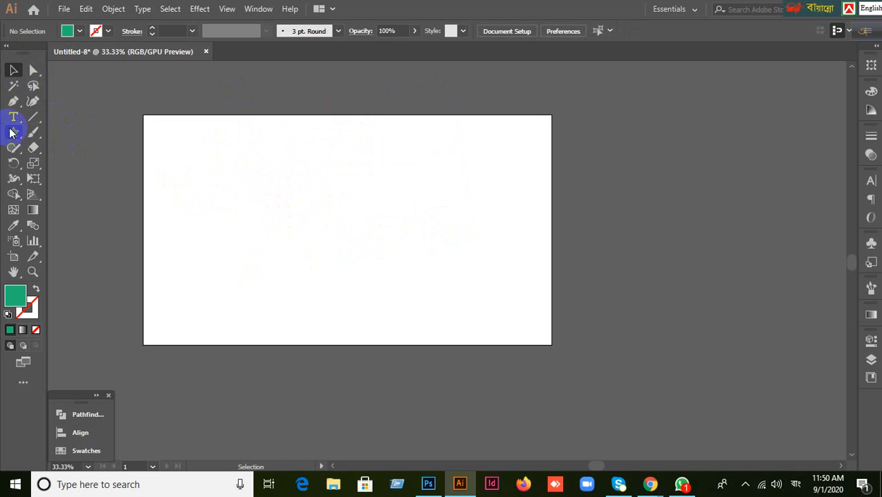
- Draw a five-pointed star with very long, thin arms and a tiny inner radius on the artboard's left half, and deselect it
click(12, 132)
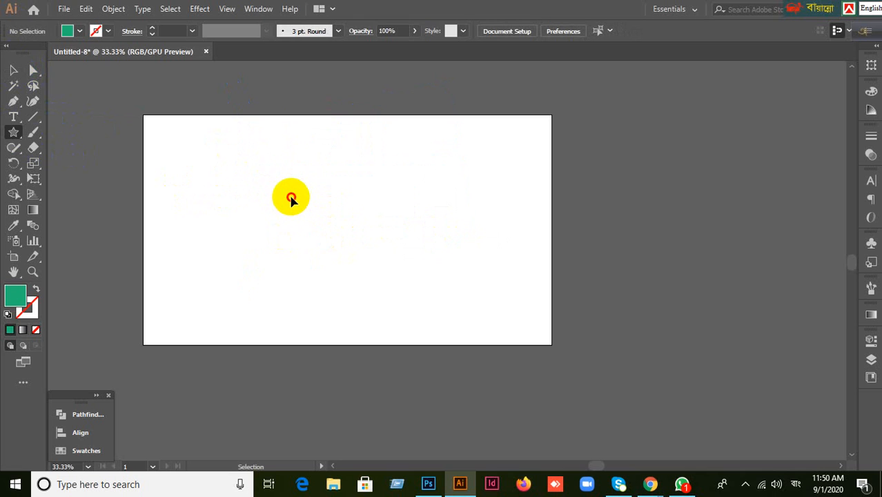
drag(288, 197, 404, 187)
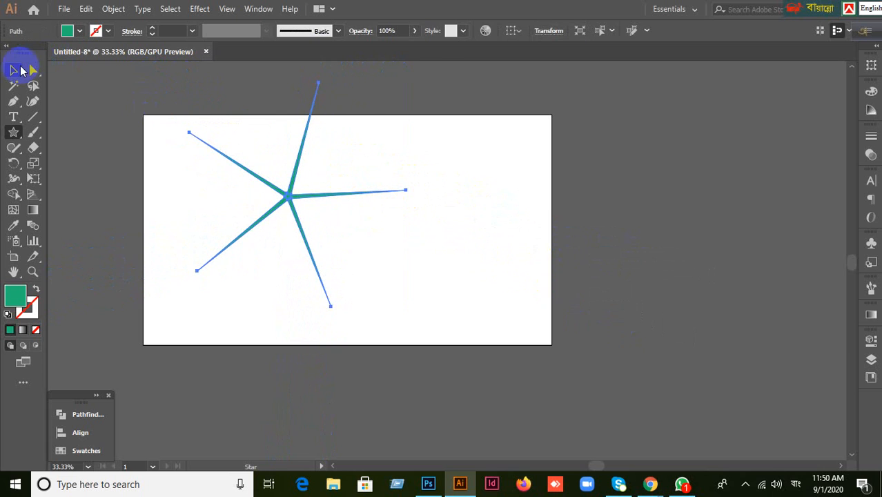
click(17, 70)
click(276, 272)
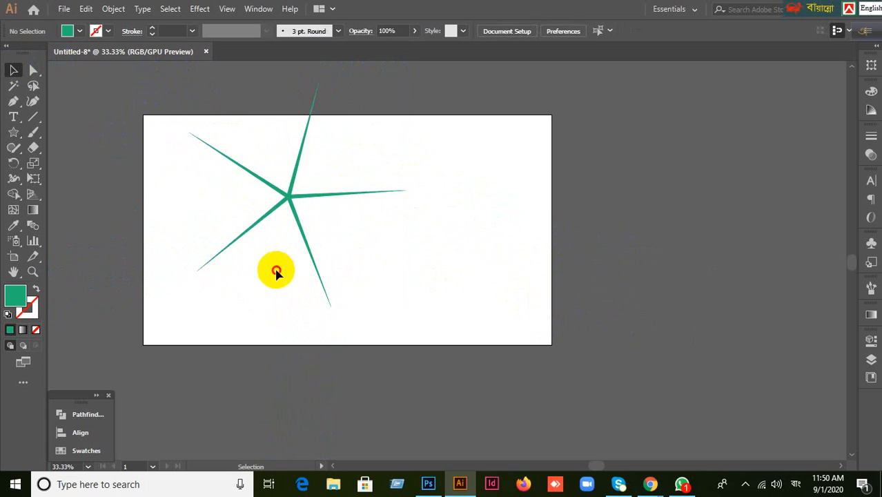
drag(314, 175, 381, 229)
click(473, 283)
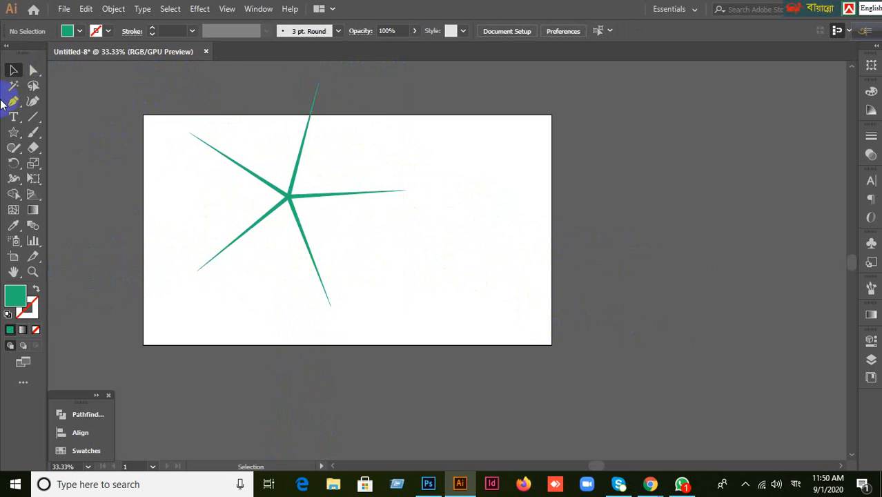
- Draw a large five-pointed star with wide arms over the artboard's right edge and deselect it
click(13, 133)
drag(470, 239, 610, 262)
click(15, 70)
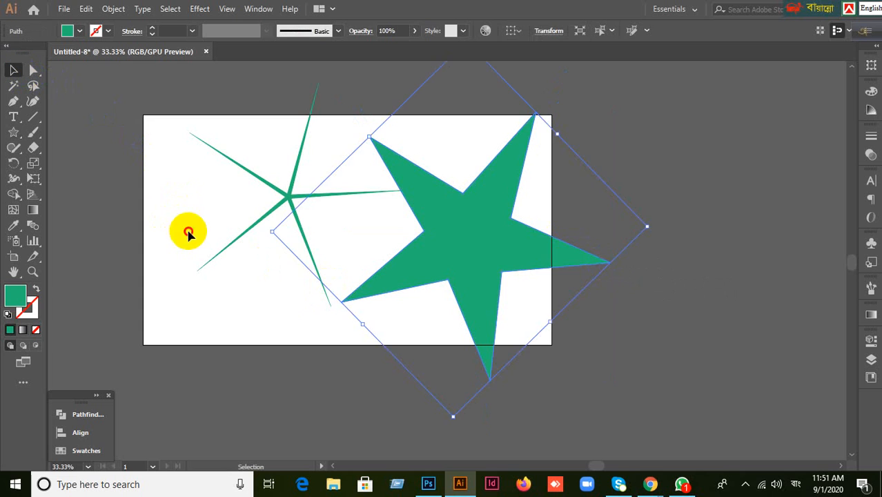
click(176, 228)
- Switch to the Google Meet call window to check the meeting, and return to Illustrator
click(649, 486)
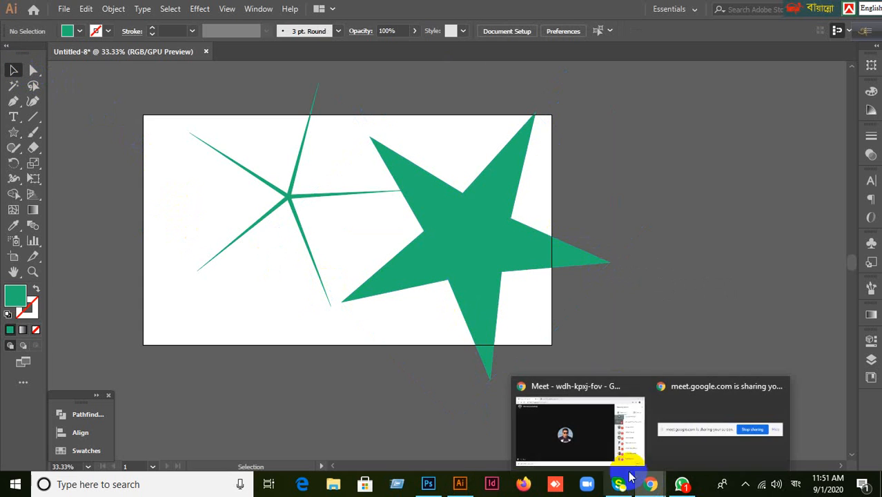
click(552, 417)
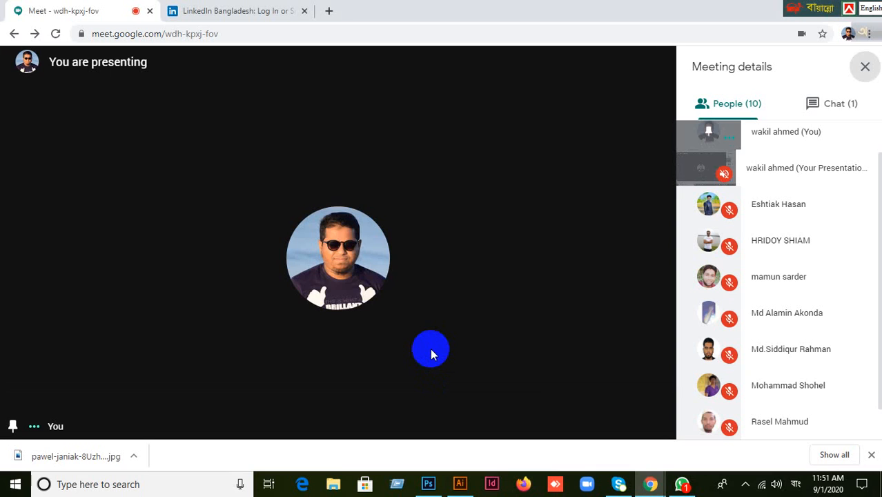
click(460, 483)
- Move the large wide-armed star to the right, centred just beyond the artboard's right edge, and deselect everything
drag(533, 247, 617, 231)
click(359, 279)
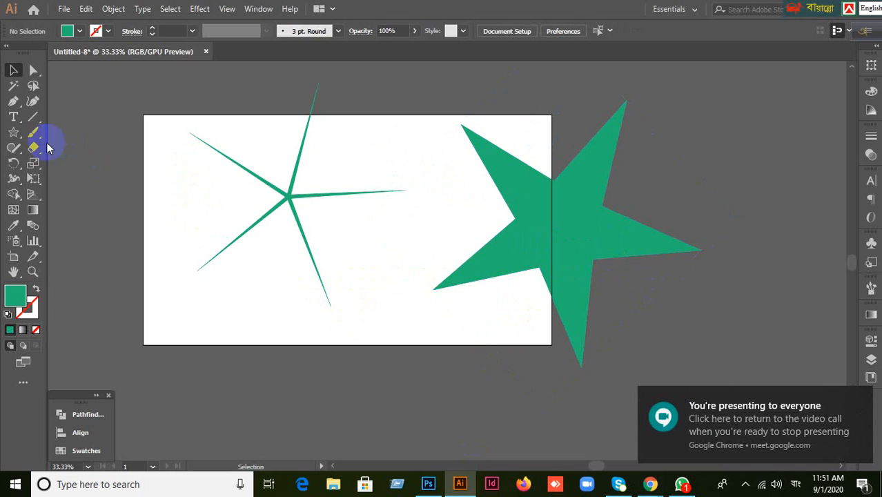
click(284, 199)
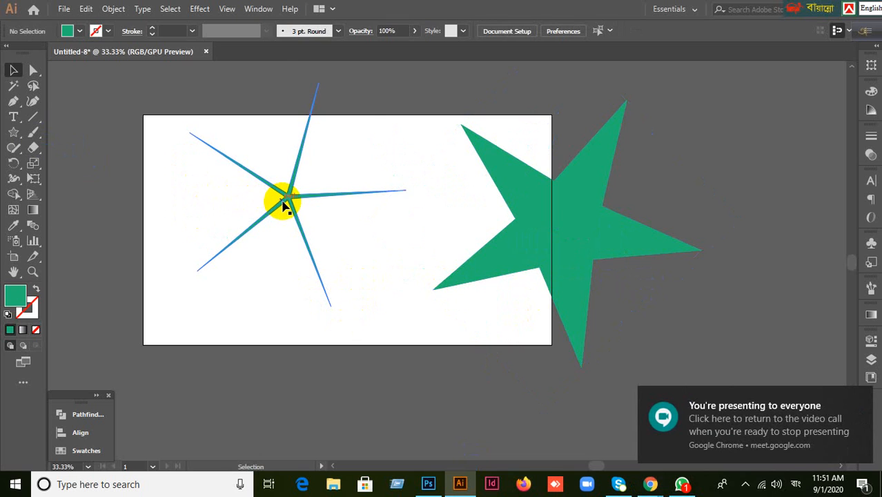
click(422, 357)
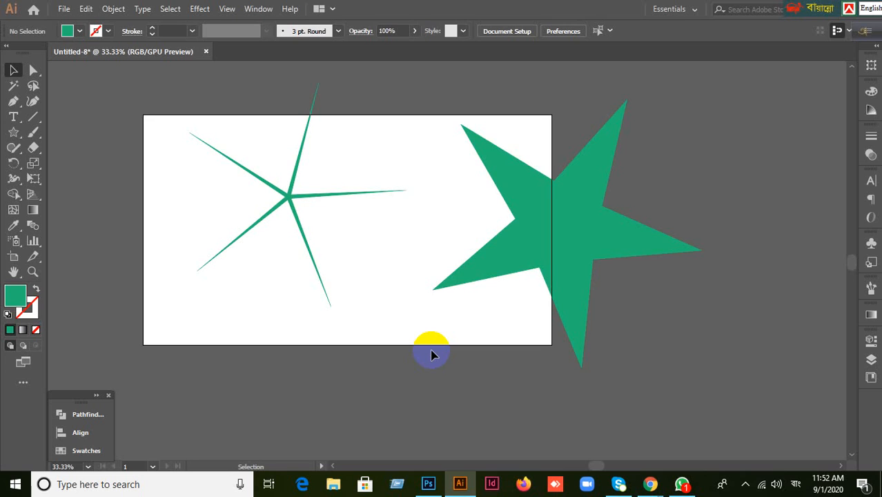
- Move the thin-armed star up and to the left in two moves, toward the artboard's upper-left corner
click(290, 198)
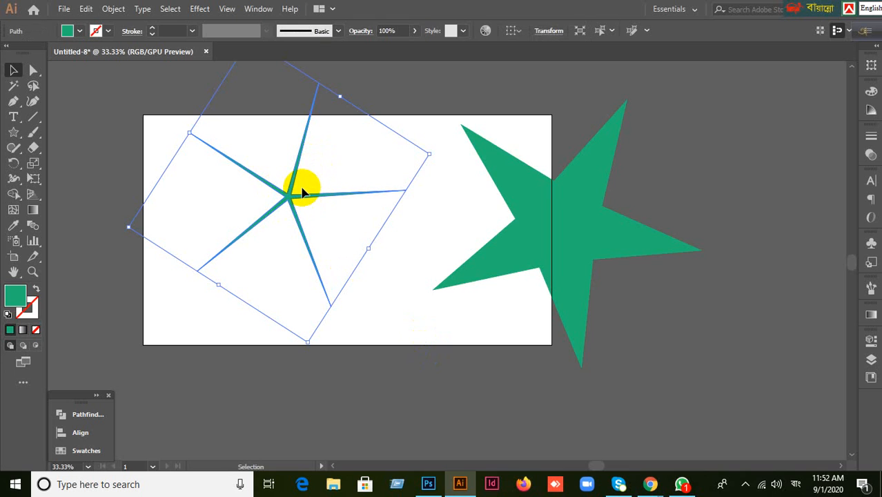
click(449, 314)
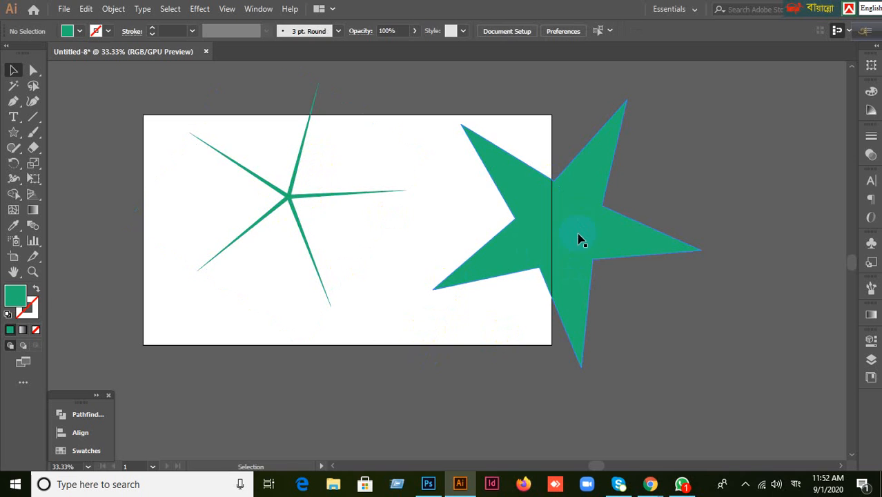
drag(296, 197, 272, 168)
click(357, 311)
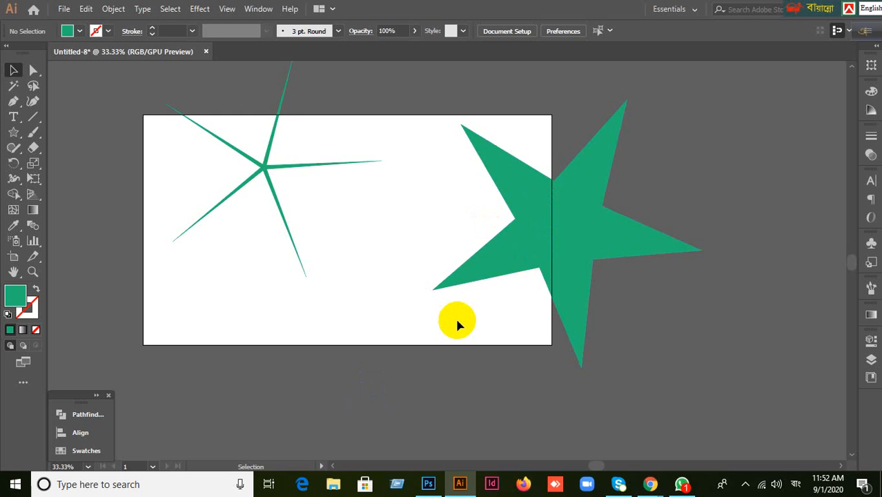
click(266, 178)
drag(265, 177, 232, 148)
- Move the large star about 202 px right and 97 px up, and shift the thin-armed star toward the artboard's top edge
drag(552, 202, 612, 230)
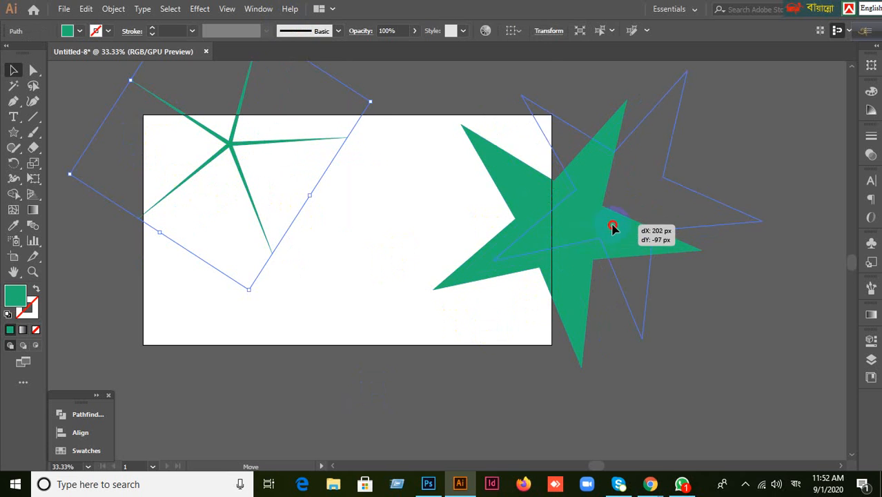
click(408, 257)
drag(225, 145, 248, 126)
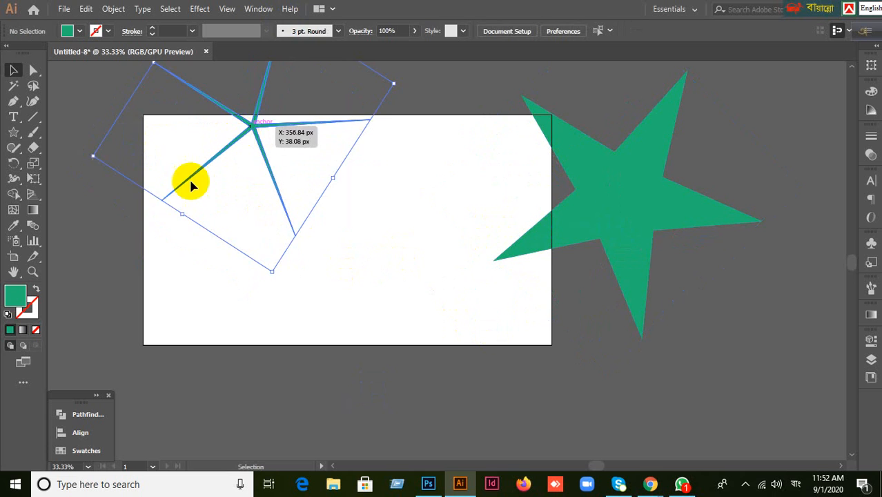
click(138, 250)
- Draw a second, larger five-pointed star with long, thin arms from the artboard's lower centre, extending beyond the artboard
click(13, 132)
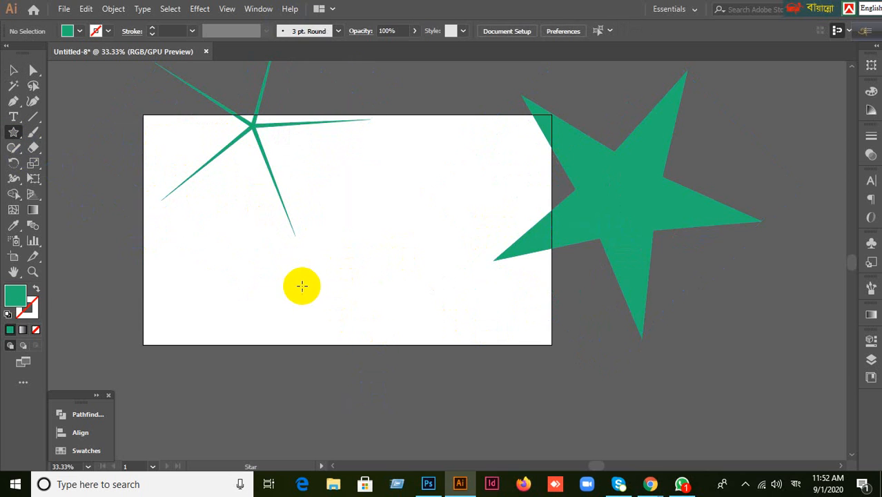
drag(317, 298, 364, 328)
mouse_move(308, 297)
mouse_down()
mouse_move(418, 374)
mouse_move(561, 435)
mouse_up()
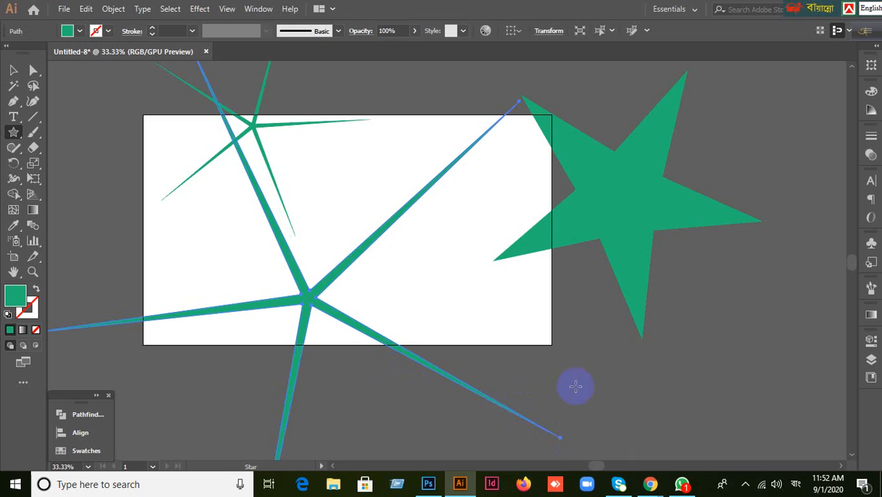
- Draw a wide-armed five-pointed star outside the artboard, below the large star, and deselect it
scroll(649, 377, down, 2)
click(660, 366)
click(475, 282)
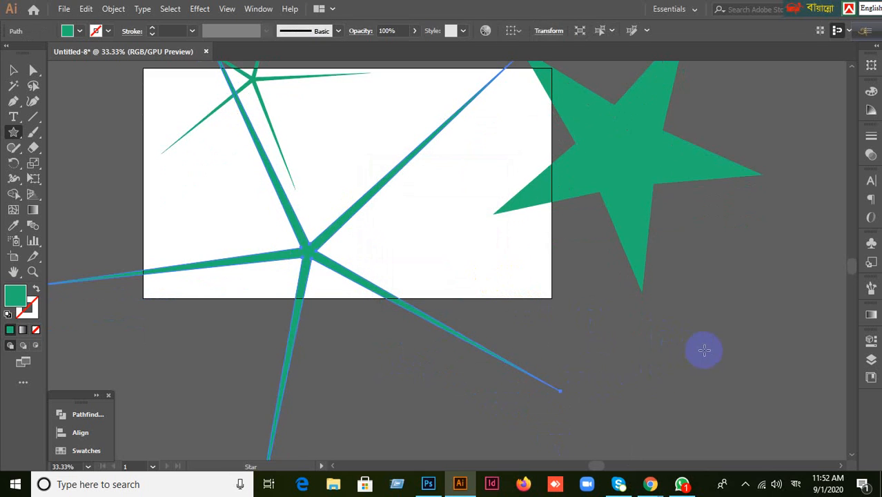
drag(693, 344, 791, 394)
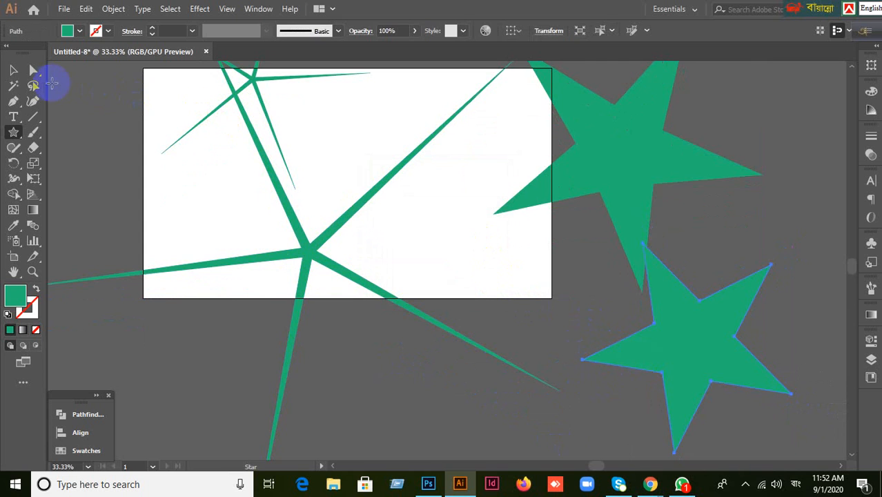
click(12, 75)
scroll(562, 299, up, 1)
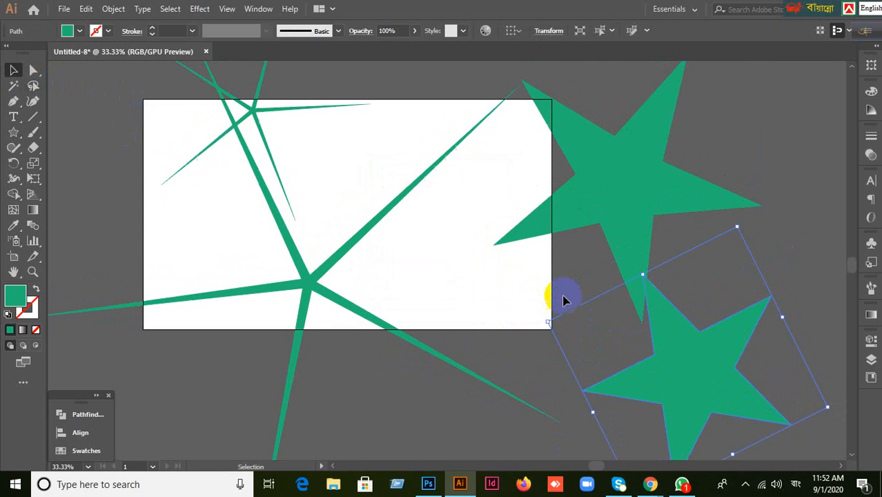
click(521, 276)
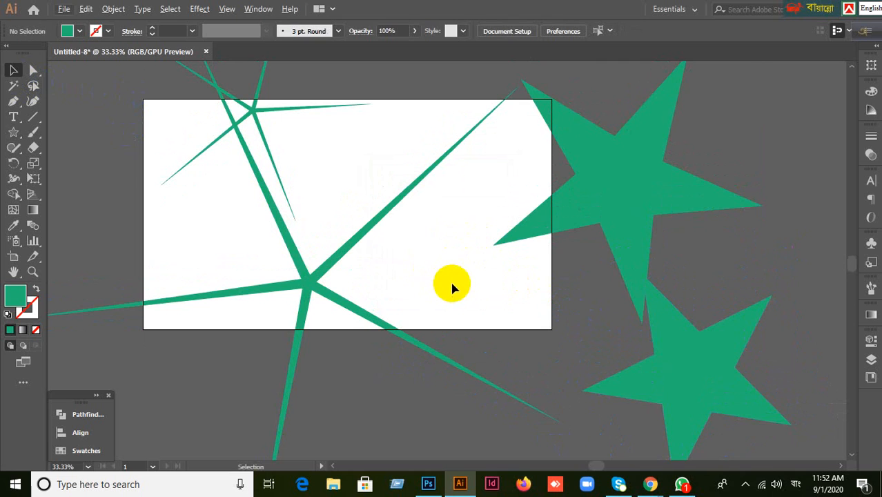
- Select both thin-armed stars together and delete them
scroll(434, 273, down, 1)
scroll(452, 265, left, 1)
click(698, 367)
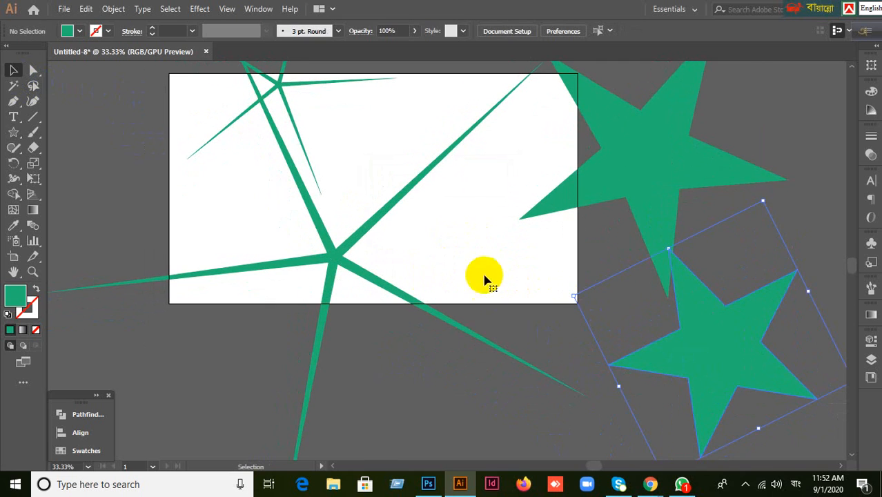
click(326, 258)
click(232, 225)
drag(177, 95, 321, 268)
key(Delete)
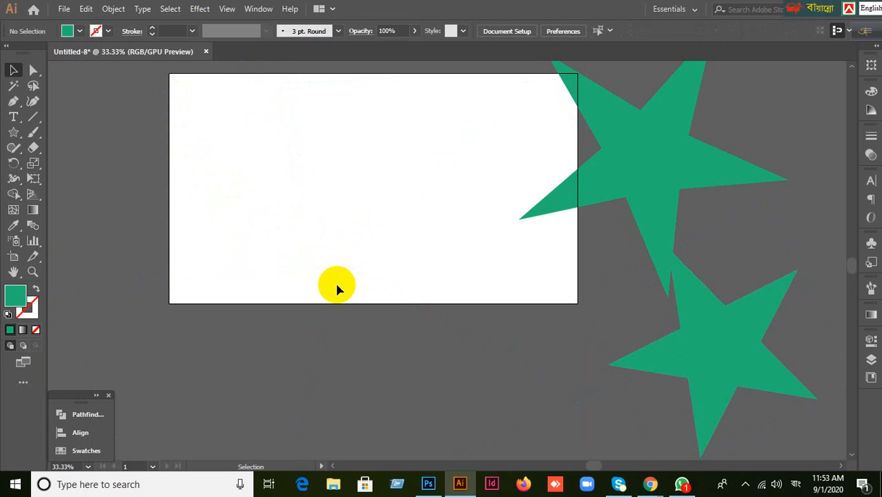
- Select the two remaining wide-armed stars and switch to the Google Meet call window
drag(695, 351, 696, 352)
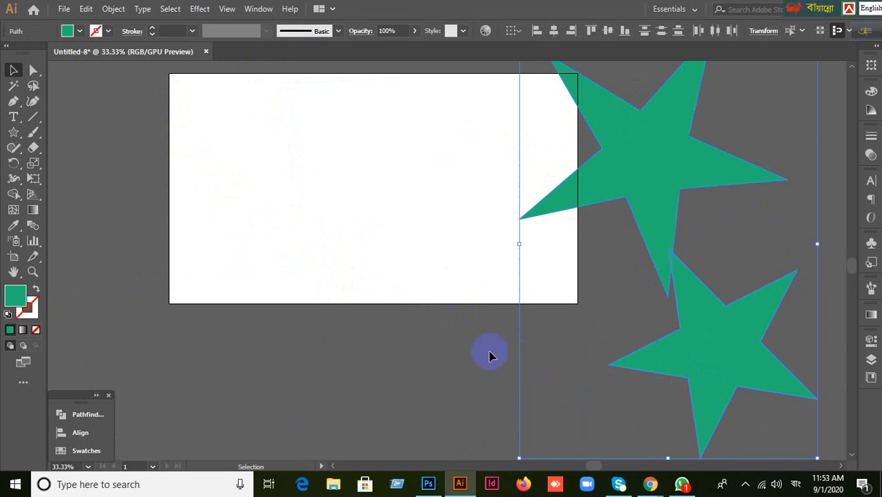
mouse_move(654, 486)
click(575, 443)
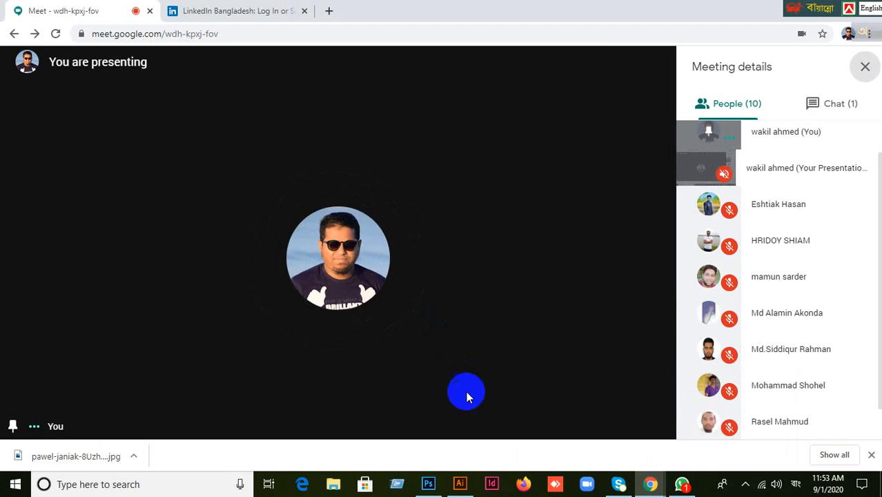
- Switch back to Illustrator, select the two wide-armed stars together and delete them
click(459, 486)
click(482, 360)
drag(483, 138, 754, 383)
drag(468, 154, 725, 355)
click(463, 199)
drag(777, 340, 778, 341)
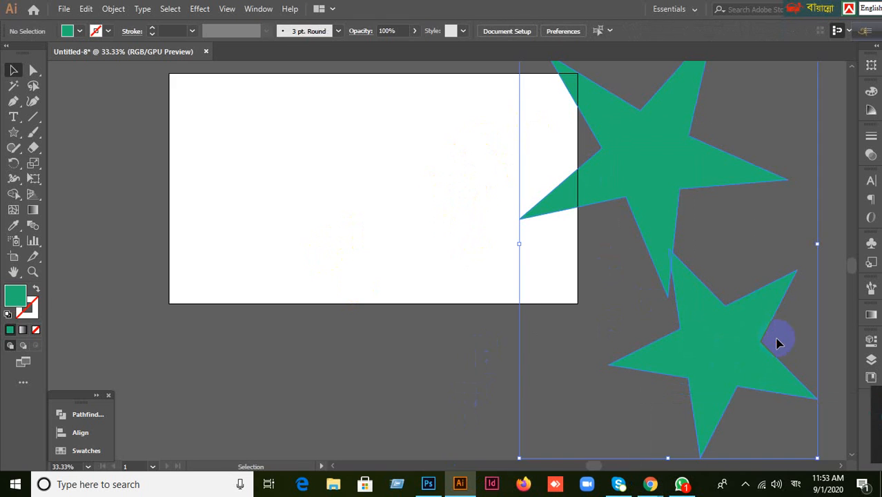
key(Delete)
- Draw two wide-armed five-pointed stars side by side on the artboard, the second one larger, and deselect them
drag(14, 138, 60, 190)
drag(294, 172, 392, 236)
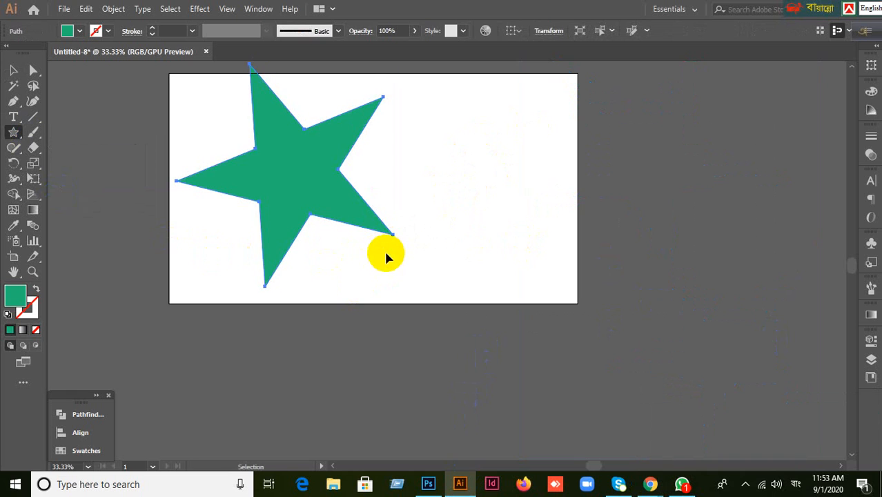
key(ctrl+z)
drag(309, 145, 380, 193)
drag(449, 198, 542, 248)
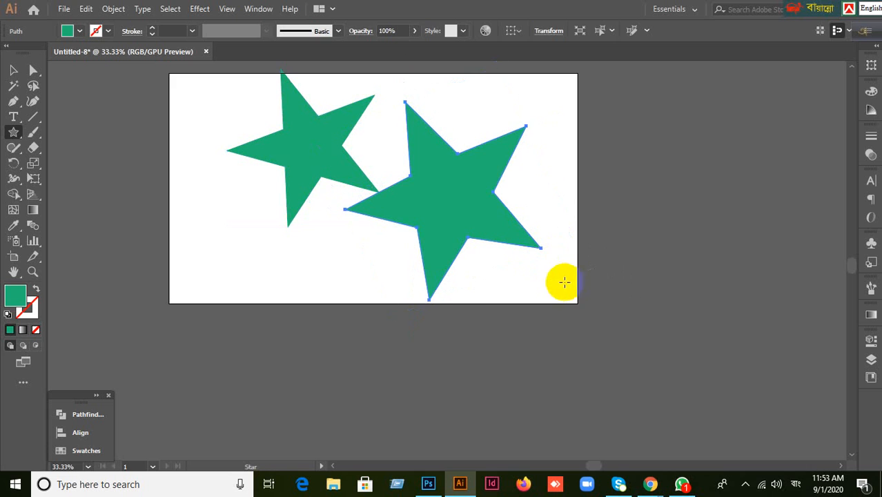
click(13, 70)
click(316, 259)
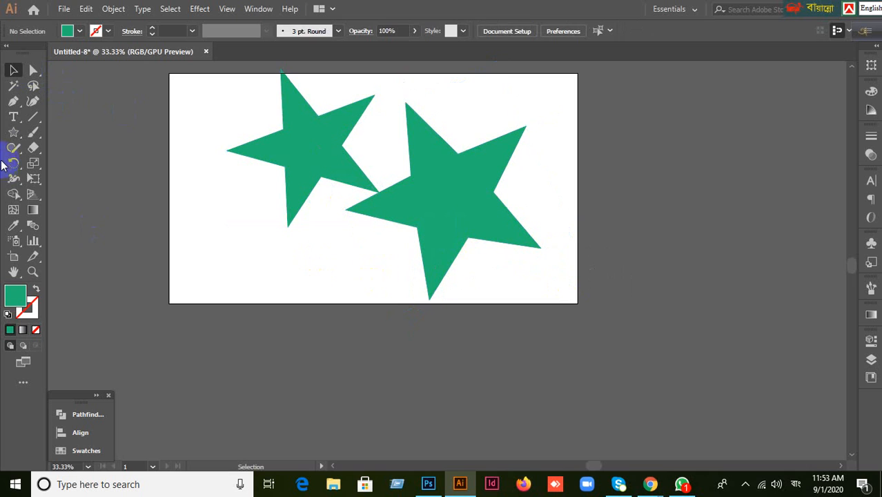
- Move the two stars apart toward opposite sides of the artboard and delete the larger one
drag(211, 257, 274, 299)
key(ctrl+z)
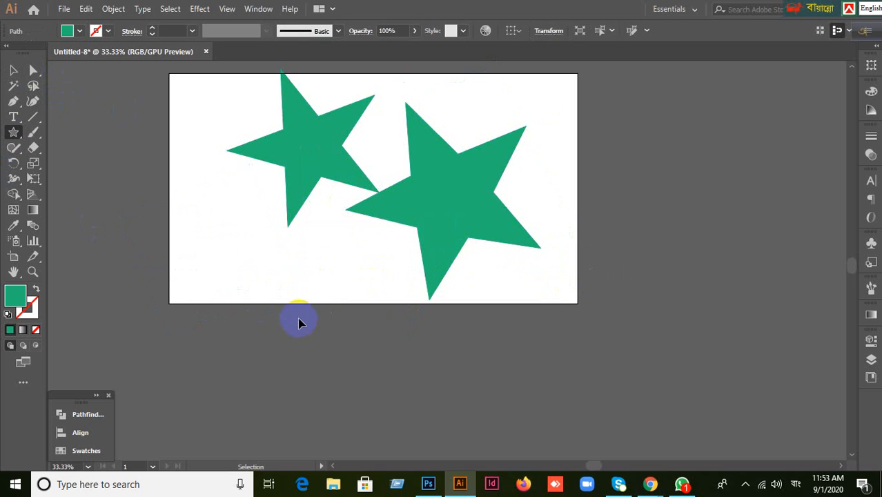
drag(404, 258, 533, 249)
click(314, 162)
drag(314, 162, 238, 162)
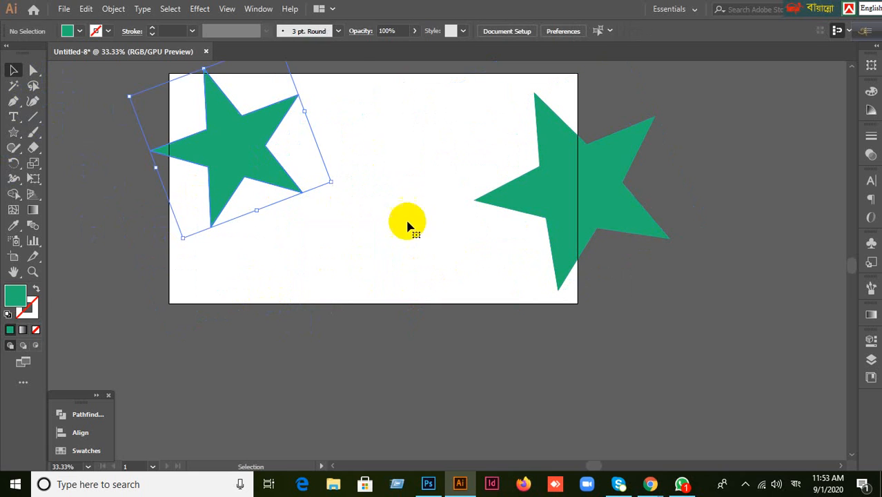
click(531, 201)
key(Delete)
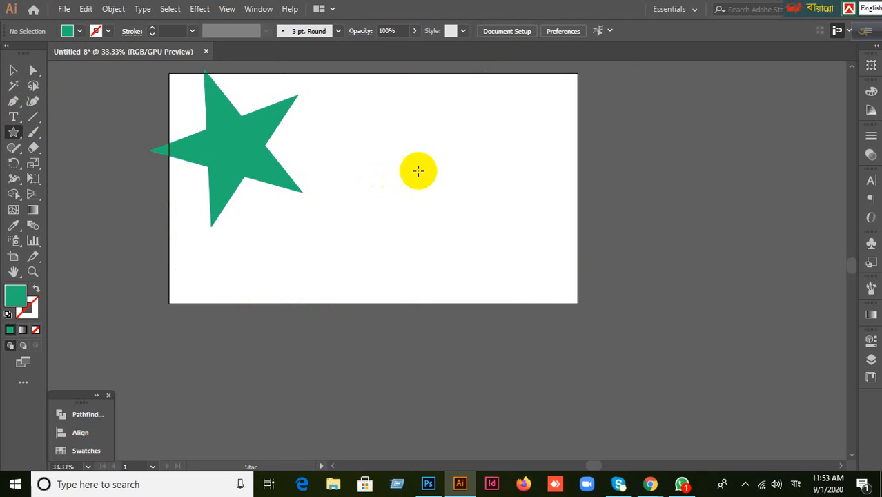
- Draw a large five-pointed star with long, thin arms from the artboard's upper centre and deselect it
drag(397, 128, 455, 178)
key(Delete)
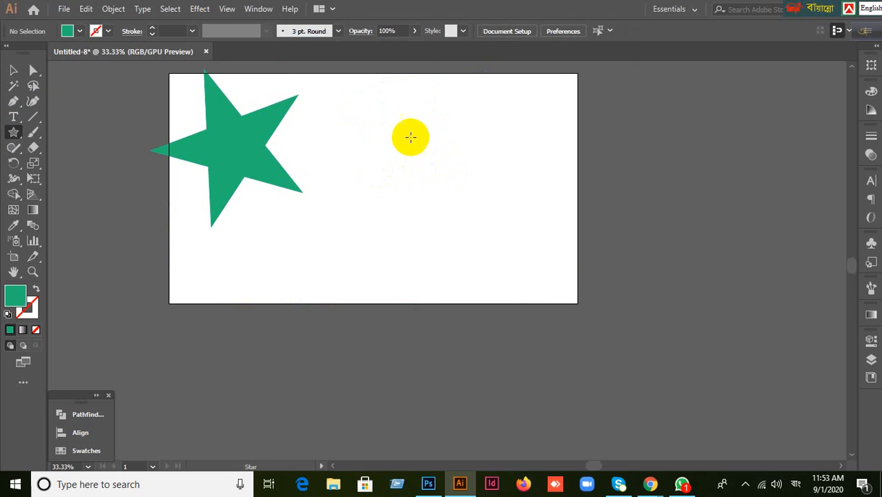
drag(384, 116, 544, 256)
click(13, 69)
click(484, 238)
click(375, 328)
- Draw a wide-armed five-pointed star over the artboard's right edge and delete it
click(13, 132)
drag(602, 164, 688, 239)
drag(419, 303, 536, 398)
key(ctrl+z)
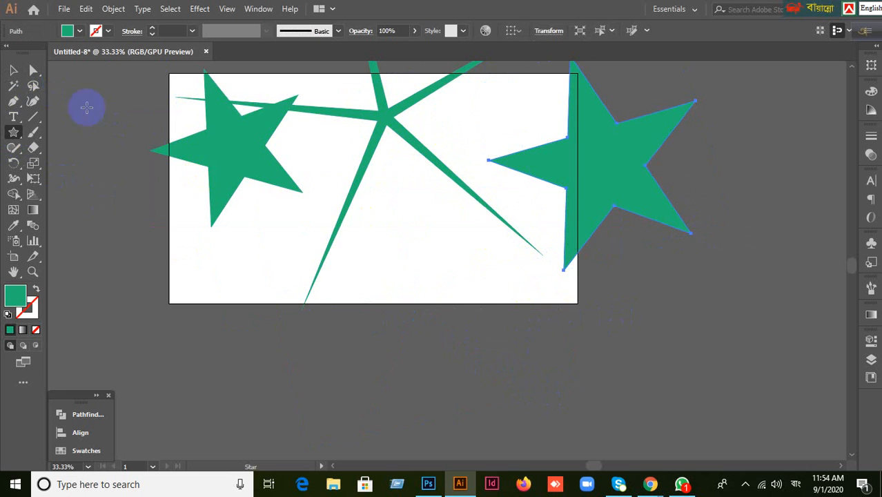
click(14, 70)
key(Delete)
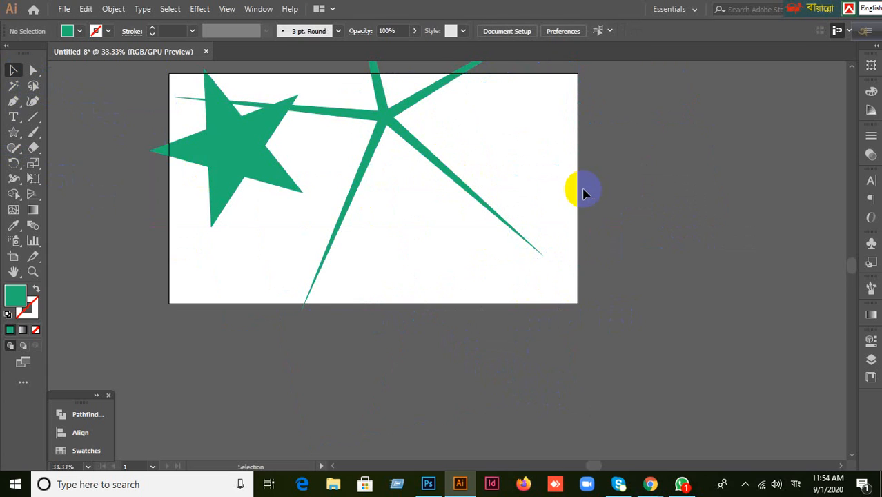
- Draw a wide-armed star about 647 by 672 px over the artboard's right edge and select it
drag(608, 168, 689, 233)
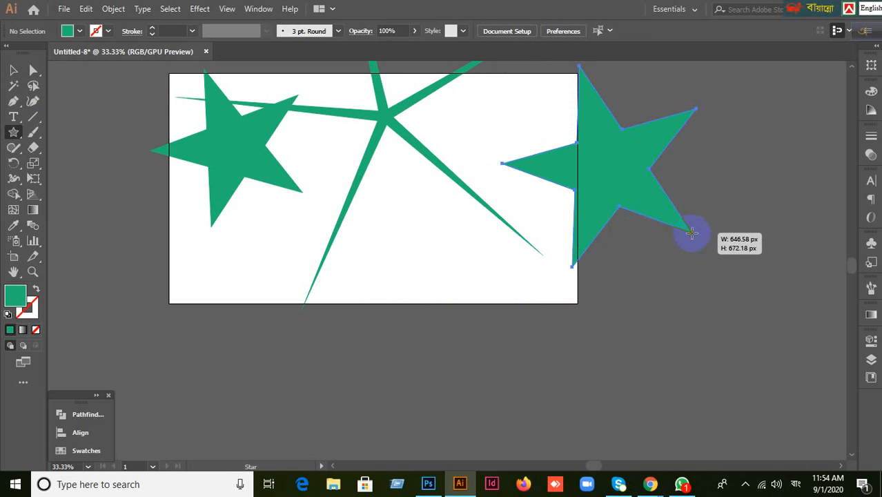
click(14, 73)
click(522, 322)
click(613, 189)
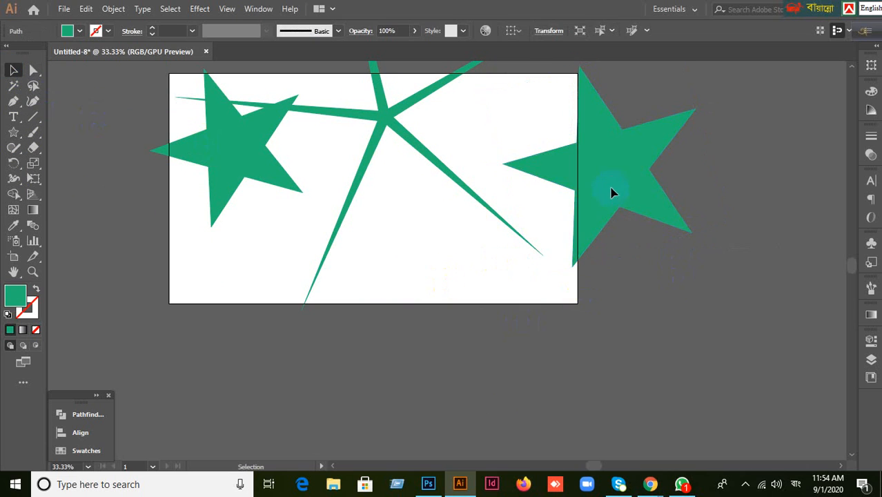
- Try another wide-armed star below the artboard, undo it, and delete the star over the artboard's right edge
click(11, 136)
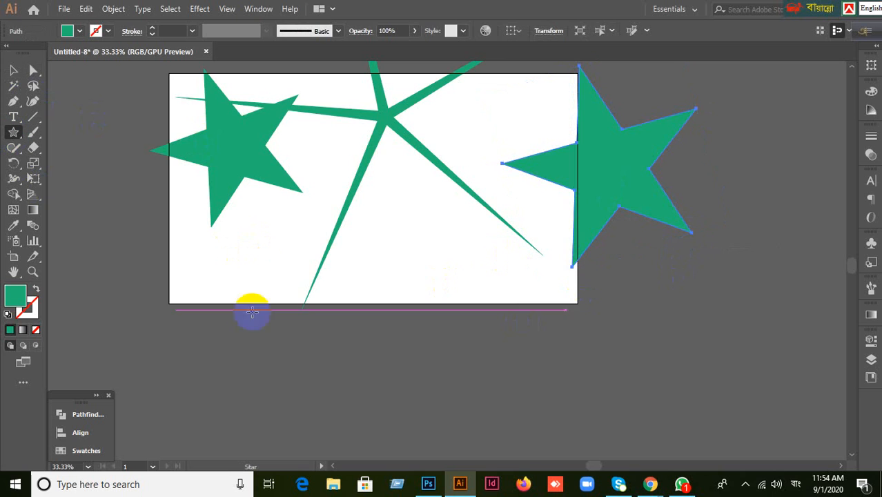
drag(337, 342, 449, 405)
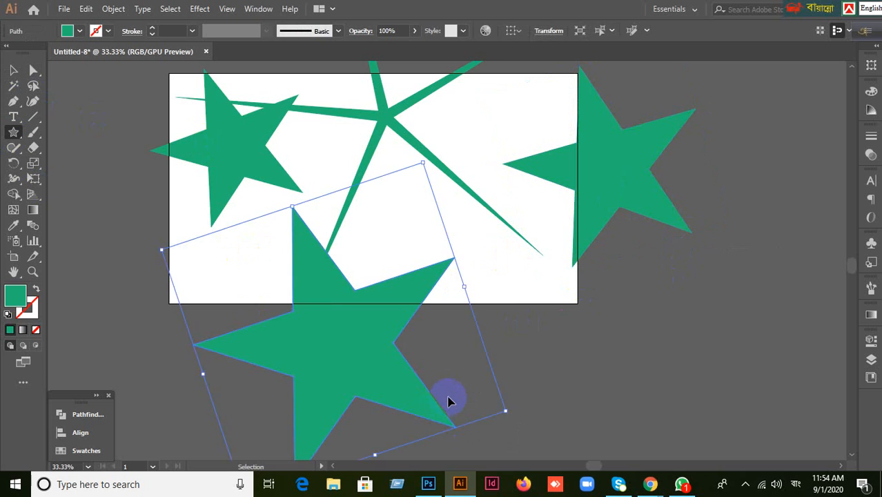
key(ctrl+z)
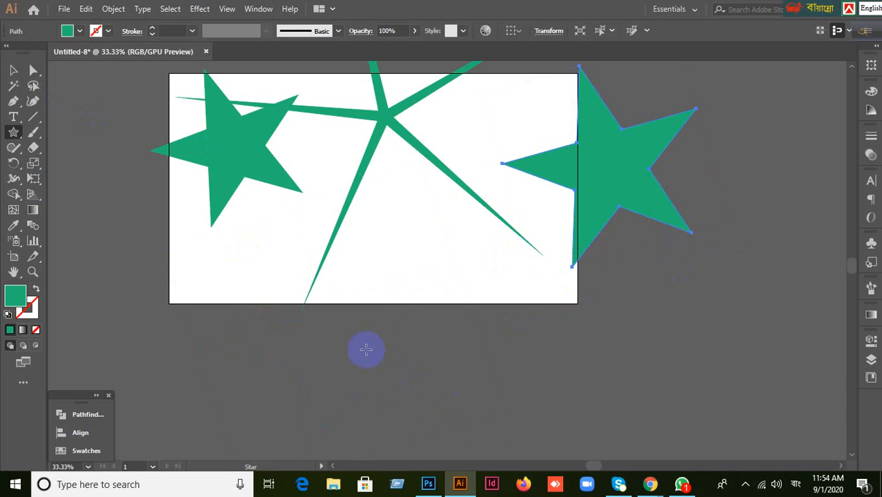
click(14, 70)
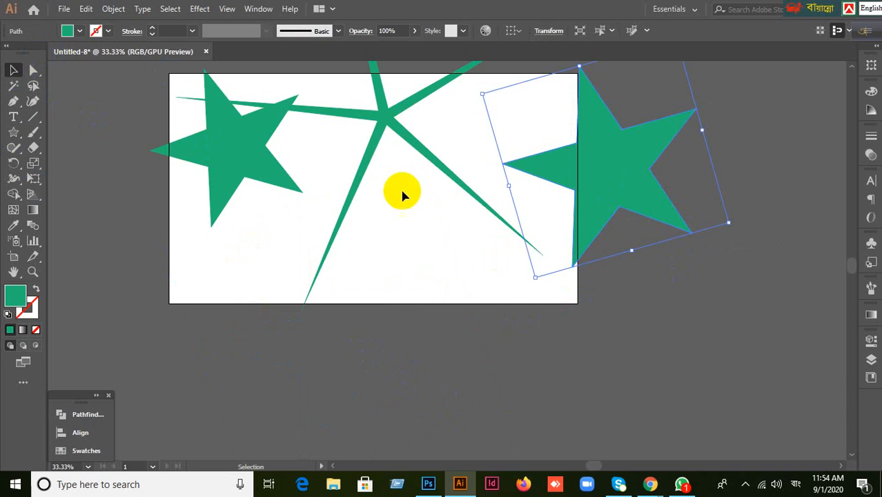
key(Delete)
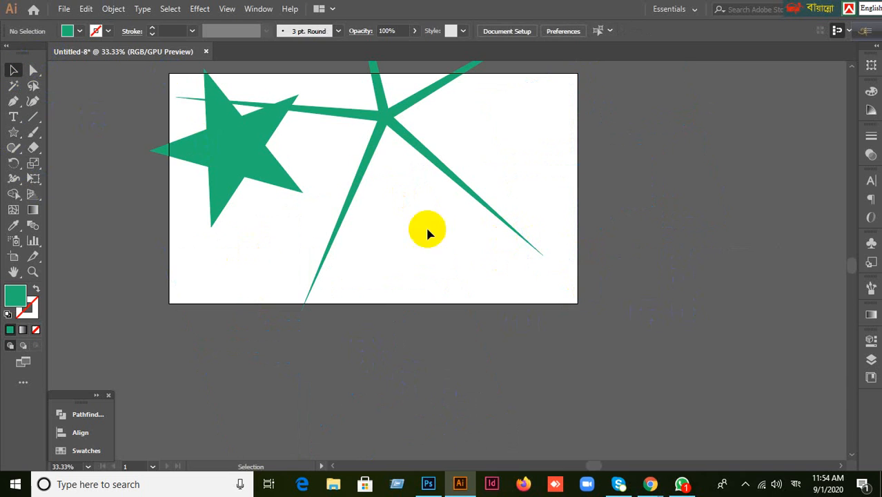
- Draw a thin-armed star beside the artboard's right edge and three wide-armed stars in a row along its lower edge
click(14, 132)
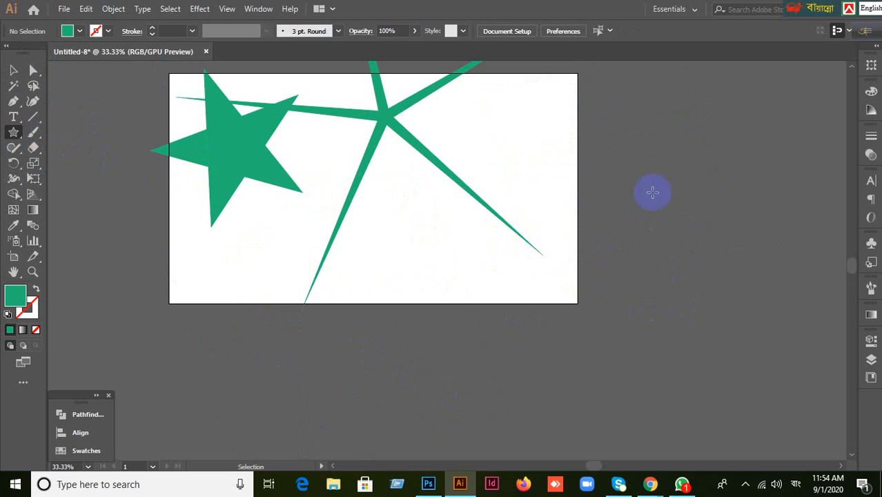
drag(608, 155, 781, 284)
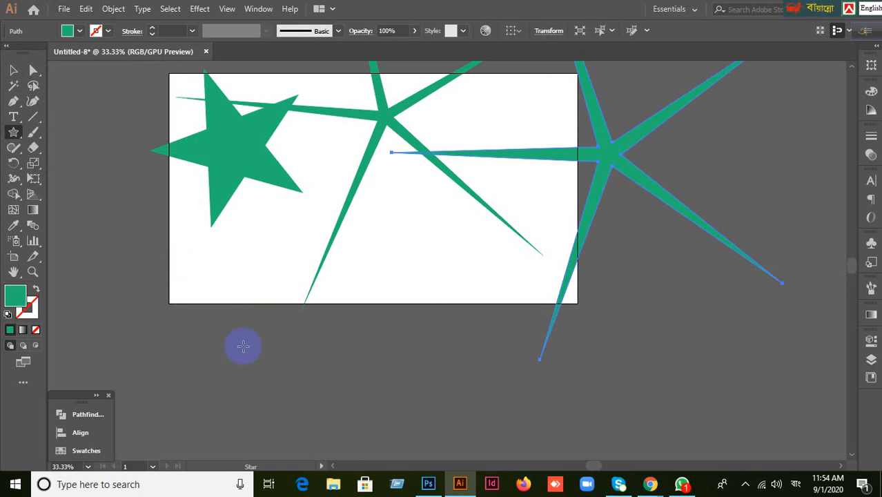
drag(197, 318, 285, 395)
drag(406, 297, 514, 380)
key(ctrl+z)
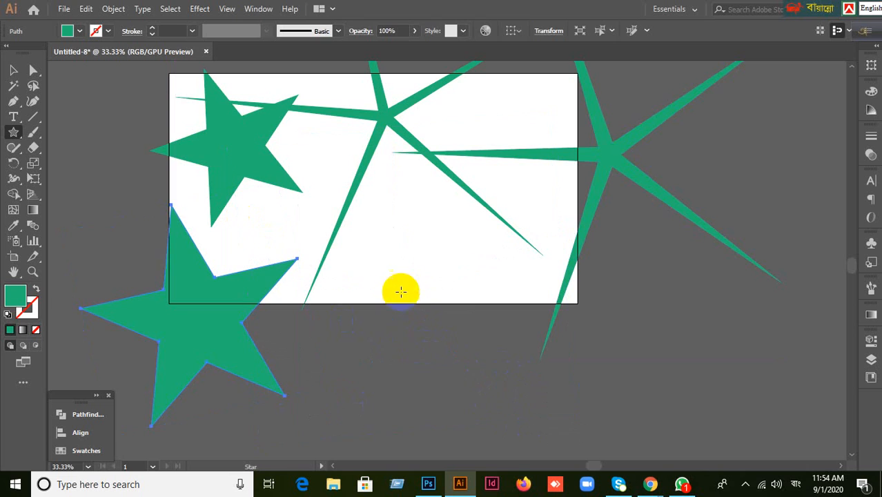
drag(400, 282, 497, 373)
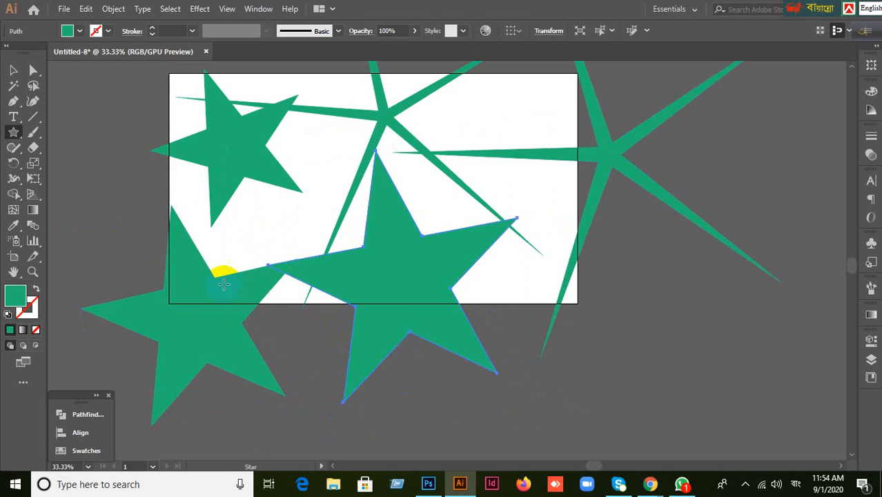
drag(619, 300, 710, 380)
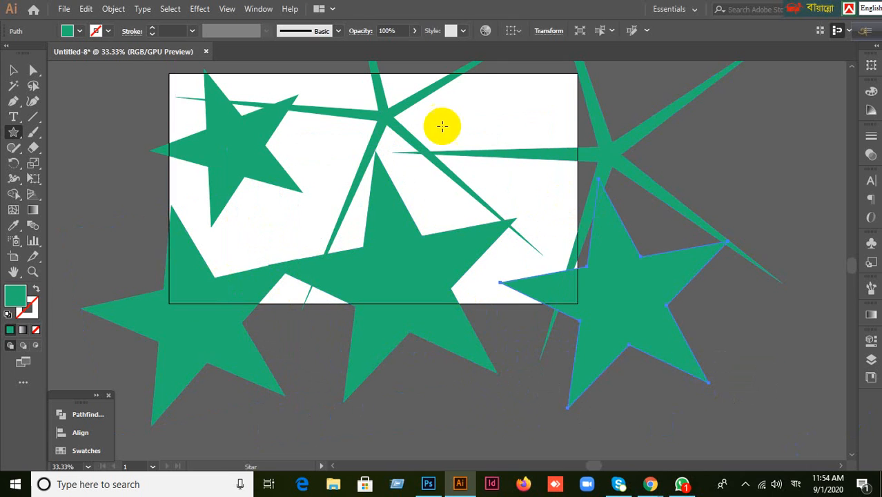
- Select all the stars on and around the artboard and delete them
click(13, 70)
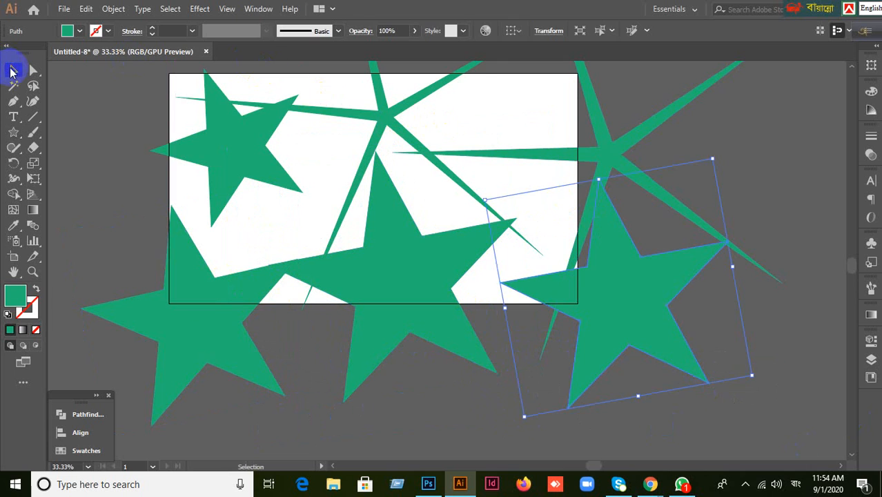
click(116, 186)
key(ctrl+a)
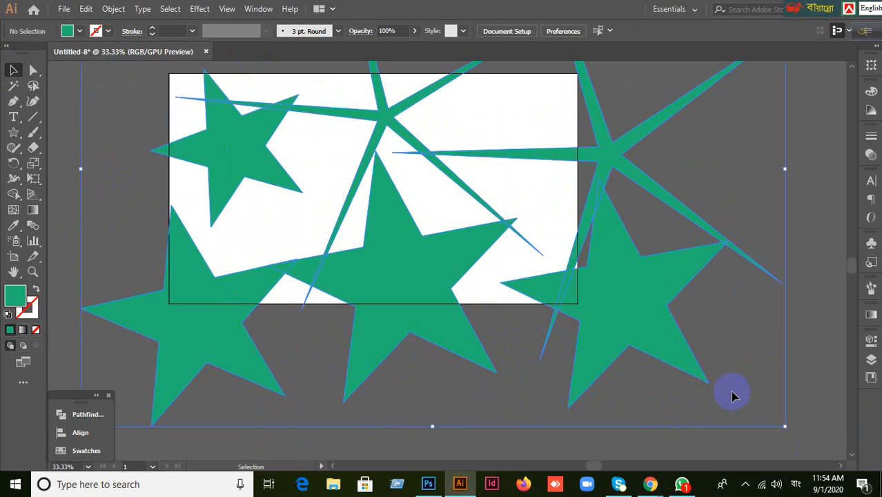
key(Delete)
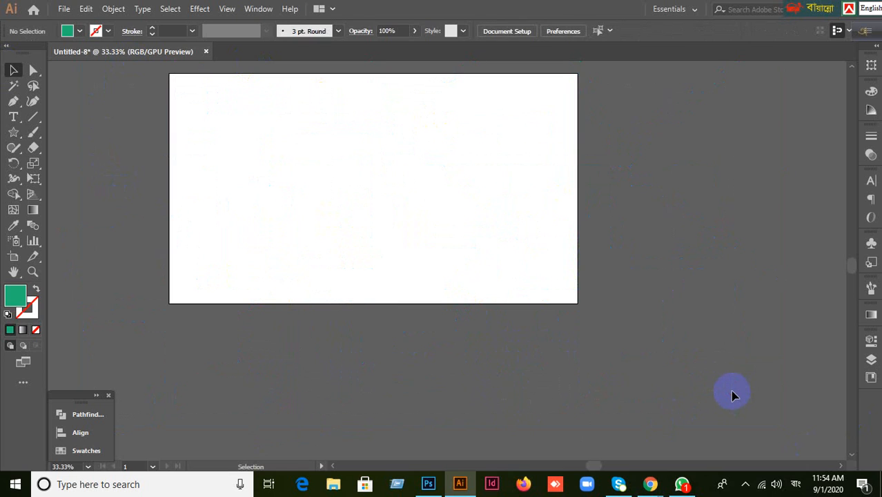
- Start drawing a star in the artboard's upper left, varying its number of points to reach six at about 564 by 597 px
click(13, 132)
drag(284, 157, 354, 214)
key(Up)
key(Up)
key(Down)
key(Down)
key(Down)
key(Down)
key(Up)
key(Up)
key(Up)
key(Up)
key(Up)
key(Up)
key(Up)
key(Up)
key(Up)
key(Down)
key(Down)
key(Down)
key(Down)
key(Down)
key(Down)
key(Down)
key(Down)
key(Up)
key(Up)
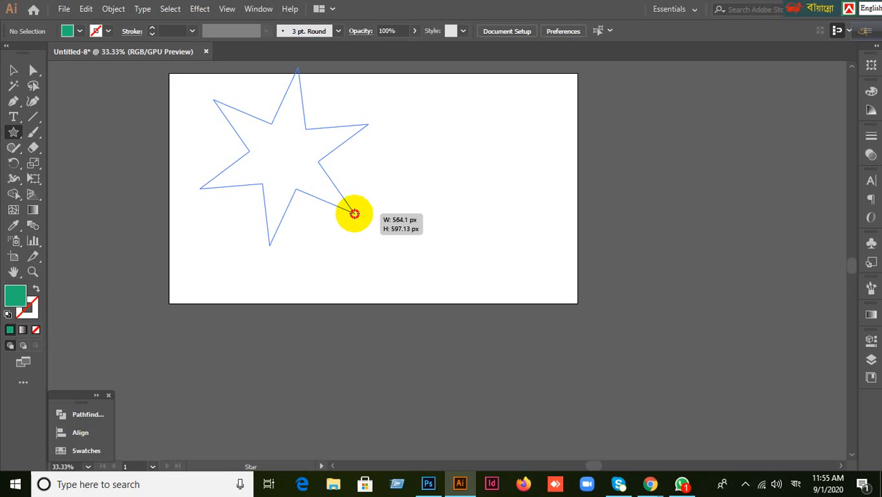
- Shrink the star while still drawing it, vary its number of points, and finish it with seven points
mouse_move(354, 213)
mouse_down()
mouse_move(417, 251)
mouse_move(338, 177)
mouse_up()
key(Up)
key(Up)
key(Up)
key(Up)
key(Down)
key(Down)
key(Down)
key(Down)
key(Down)
key(Down)
key(Down)
key(Up)
key(Up)
key(Up)
key(Up)
click(13, 71)
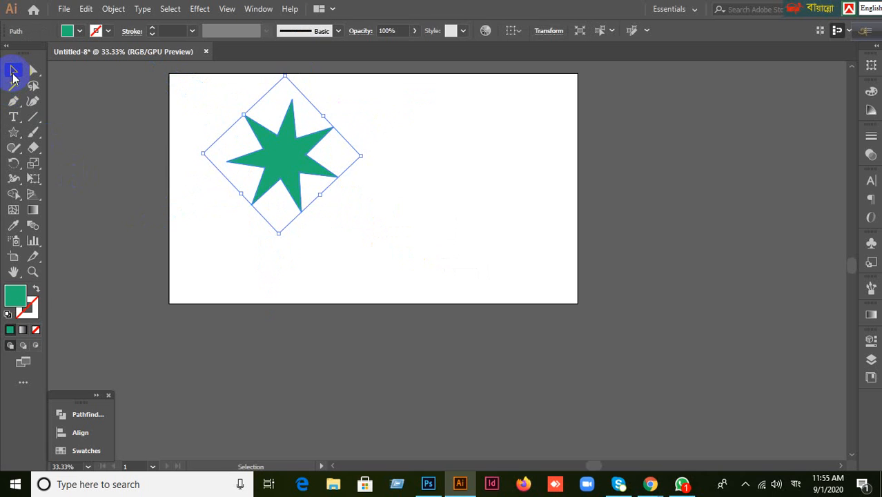
- Select the seven-pointed star and delete it
click(153, 148)
click(277, 176)
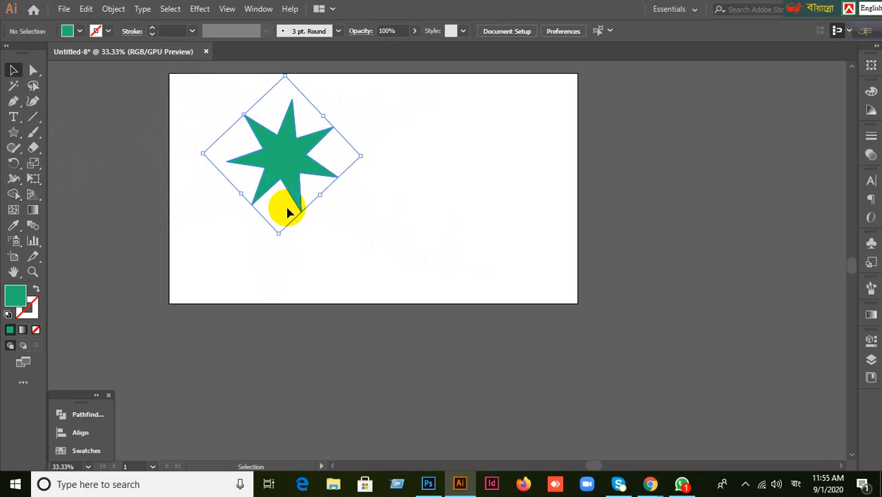
key(Delete)
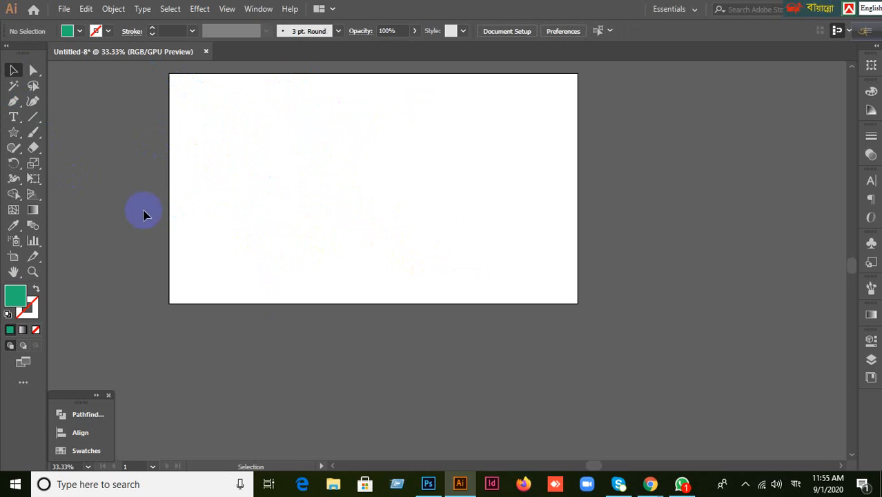
- Create a star by exact values with 3 points near the artboard's centre, keeping the preset radii, and undo it
click(326, 197)
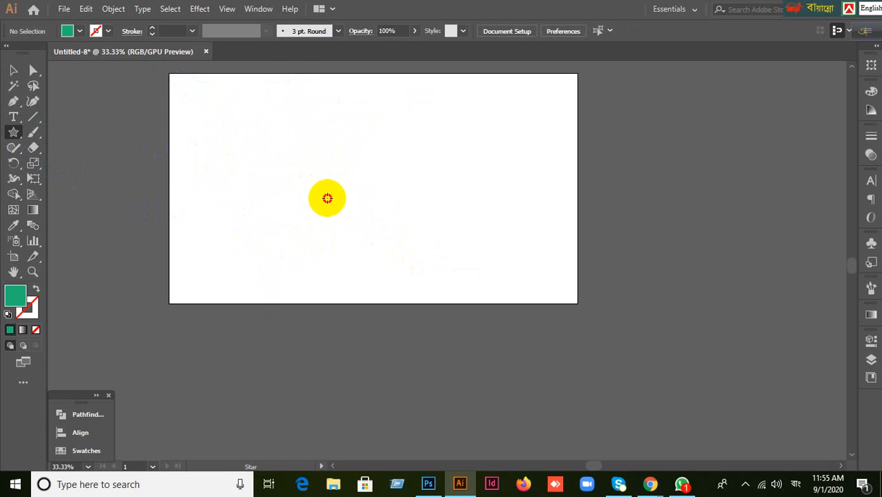
text(3)
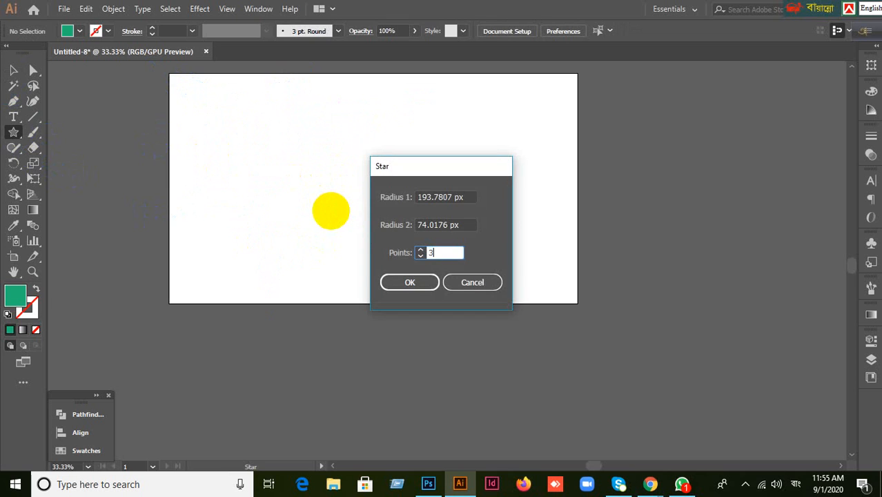
click(394, 281)
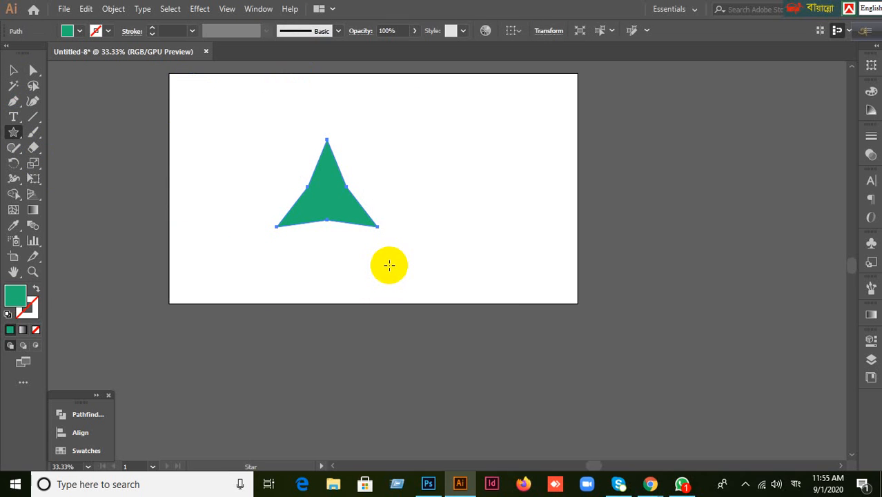
key(ctrl+z)
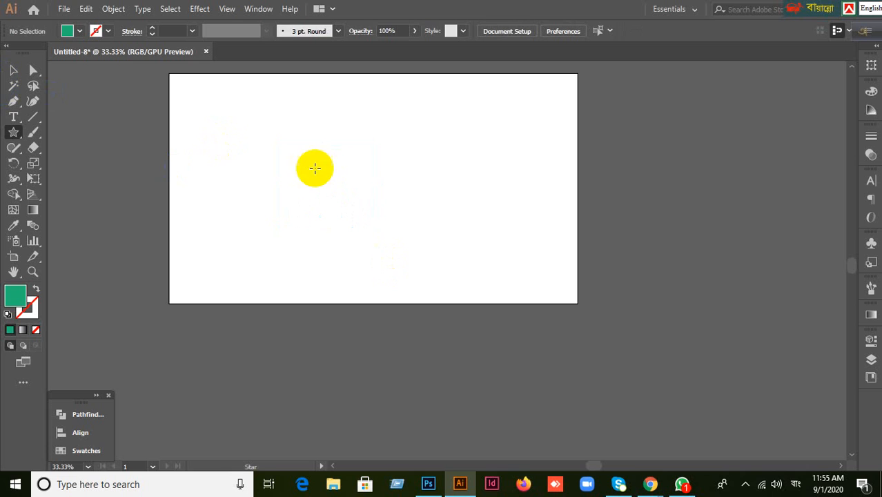
- Draw a large star in the artboard's upper left, raising its number of points to twelve, and delete it
drag(311, 158, 410, 224)
key(Up)
key(Up)
key(Up)
key(Up)
key(Up)
key(Up)
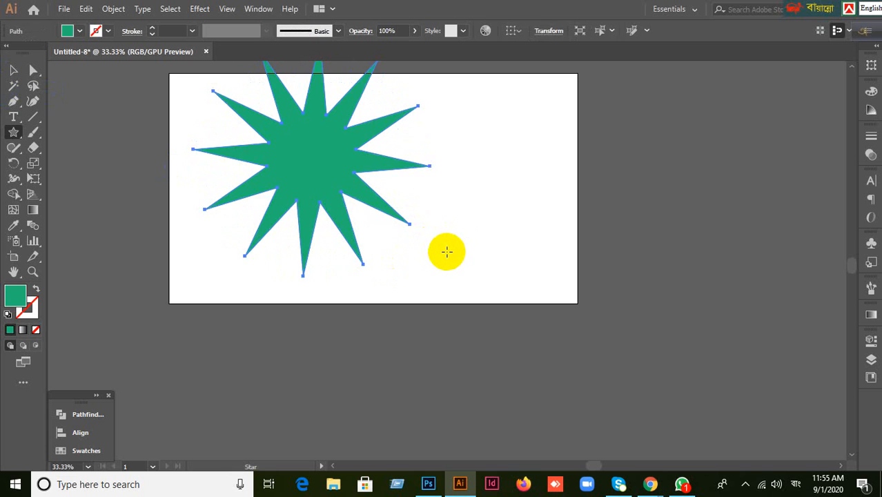
key(Delete)
- Draw a twelve-pointed star with very thin, spoke-like arms in the artboard's upper left
click(15, 71)
click(14, 133)
drag(288, 142, 402, 184)
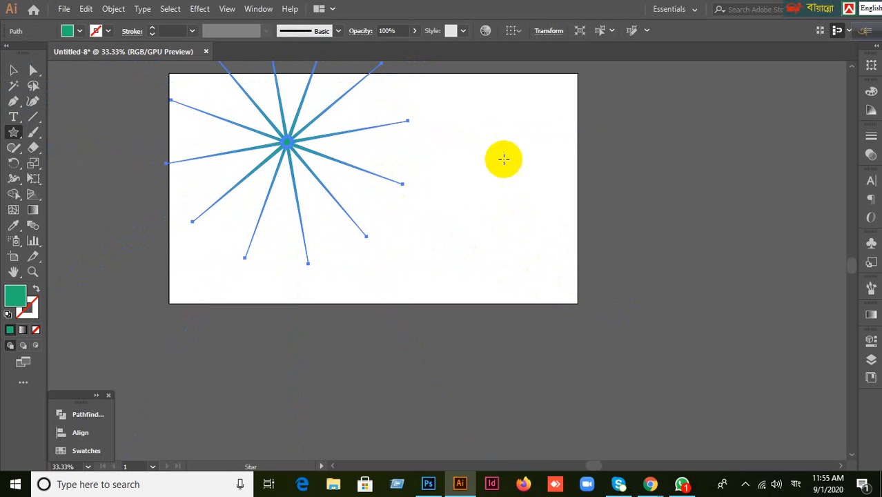
- Undo a small trial star drawn on the artboard's right side, then select the twelve-pointed spoke-like star and delete it
drag(520, 153, 555, 185)
key(ctrl+z)
click(14, 72)
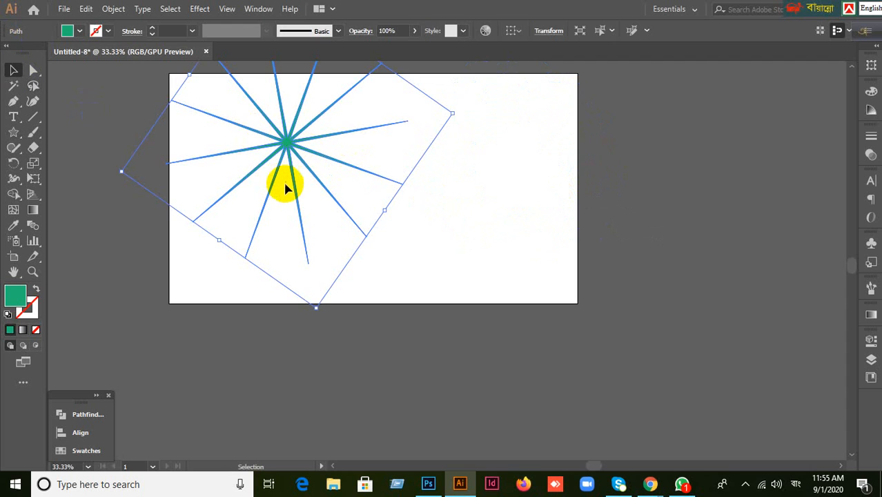
key(Delete)
- Draw a thin-armed star in the artboard's upper left, reducing its number of points to five
click(13, 131)
drag(294, 153, 352, 200)
key(Down)
key(Down)
key(Down)
key(Down)
key(Down)
key(Down)
key(Down)
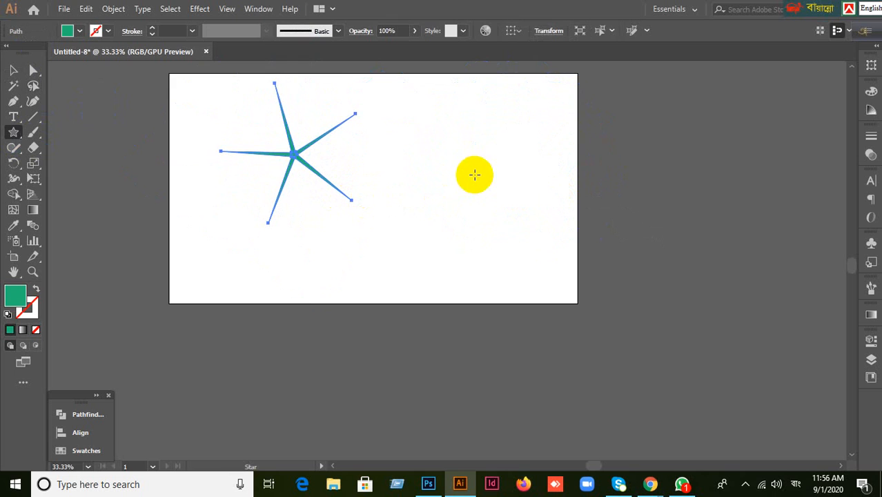
- Draw a broad five-pointed star at the artboard's upper right and a five-pointed star with hair-thin arms near its lower edge
click(477, 169)
click(475, 282)
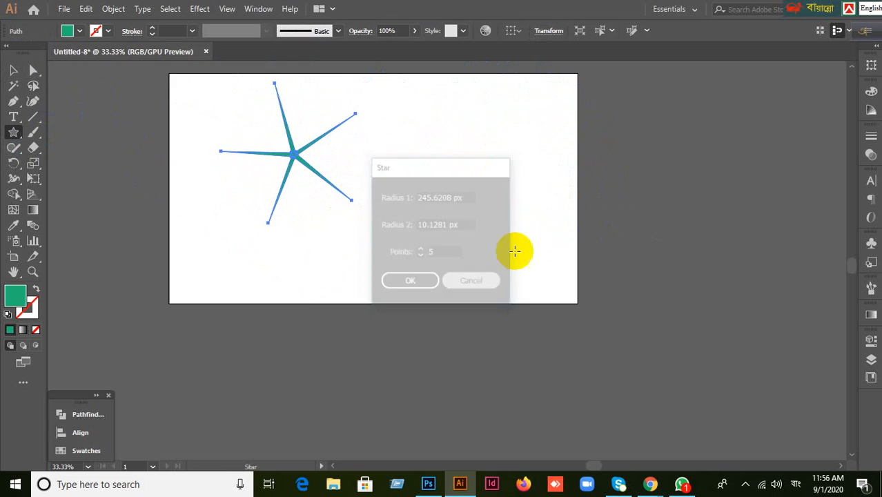
drag(496, 124, 572, 166)
drag(328, 247, 414, 275)
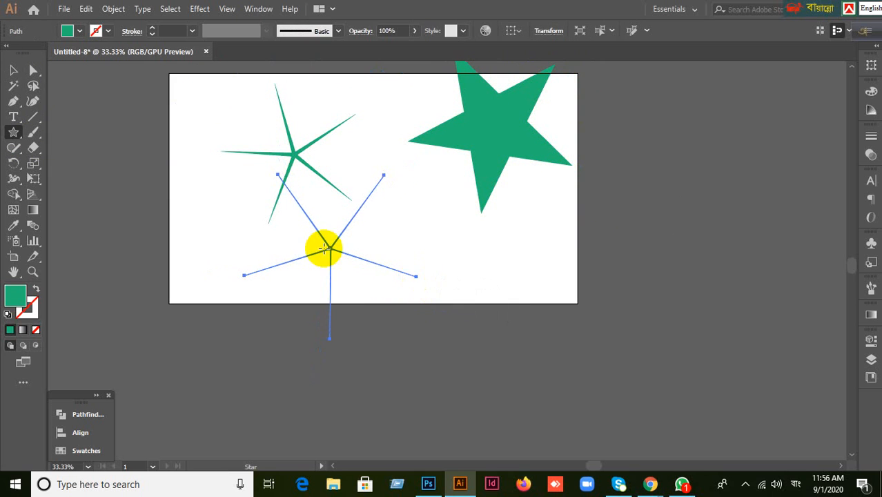
- Select all three five-pointed stars together and delete them
click(19, 71)
click(159, 173)
click(478, 145)
click(471, 253)
drag(218, 124, 622, 273)
click(661, 245)
drag(218, 124, 552, 308)
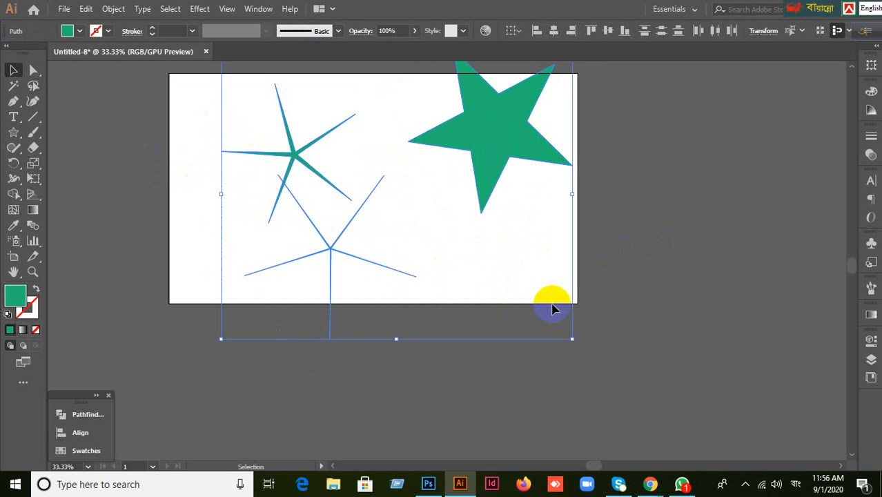
key(Delete)
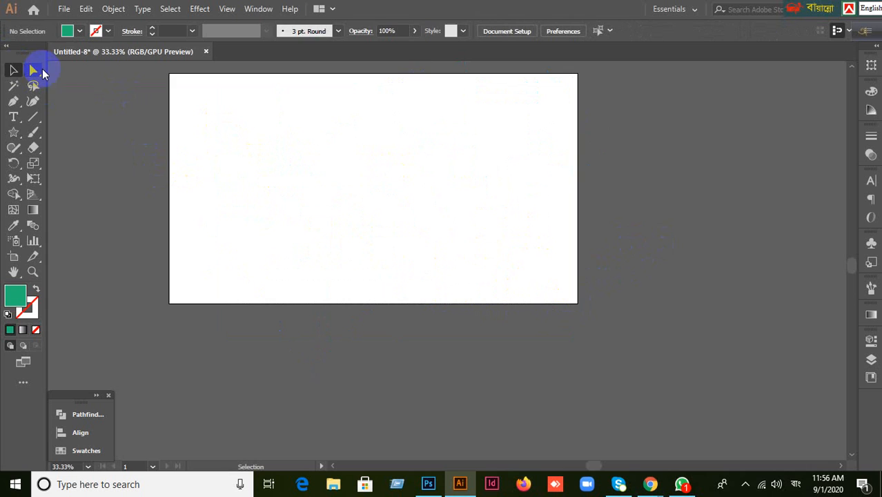
- Draw a five-pointed star about 691 px wide and 722 px high near the artboard's centre, then select and delete it
click(15, 132)
drag(346, 198, 437, 266)
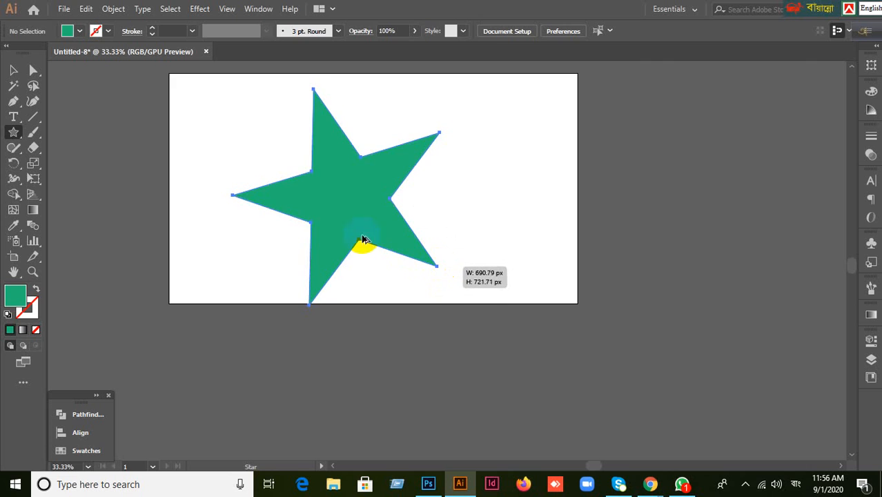
click(13, 69)
click(181, 137)
click(386, 221)
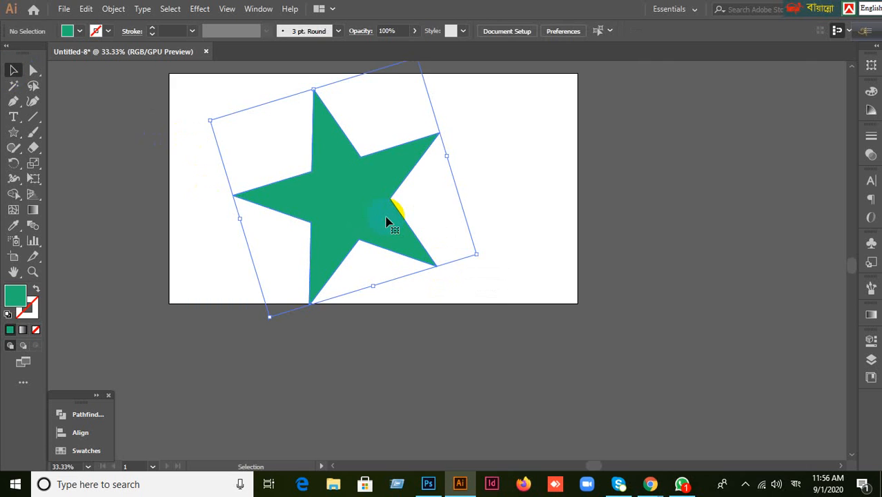
key(Delete)
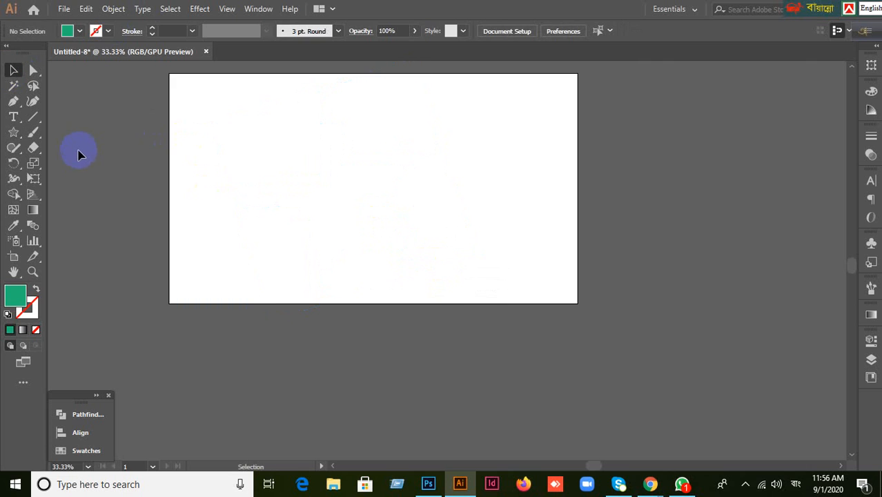
- Start a flare by exact values in the artboard's upper left, opening the Flare tool's options
drag(17, 143, 58, 195)
scroll(305, 225, up, 2)
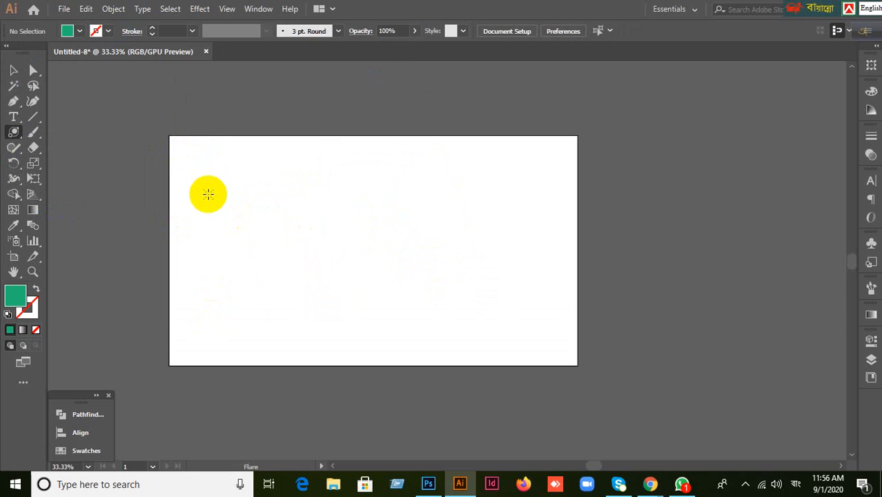
click(207, 194)
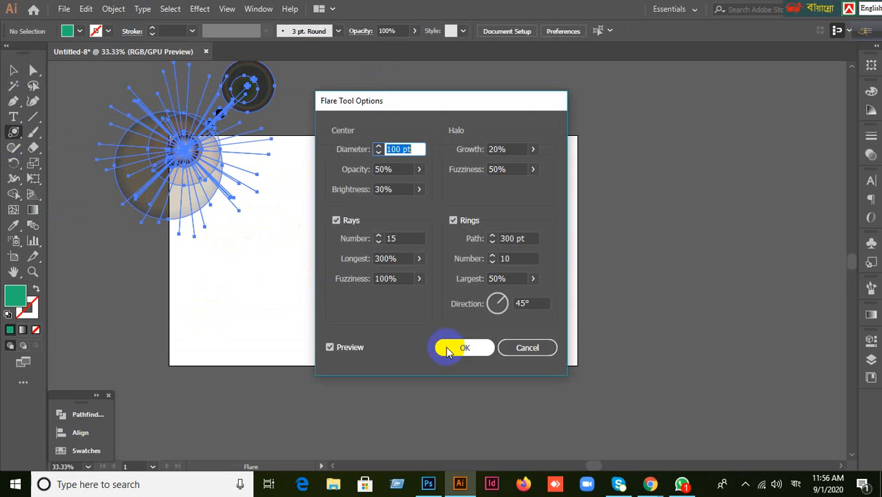
- Draw a flare about 1634 by 1338 px from the artboard's upper-left corner towards its lower-right area, and deselect it
click(525, 350)
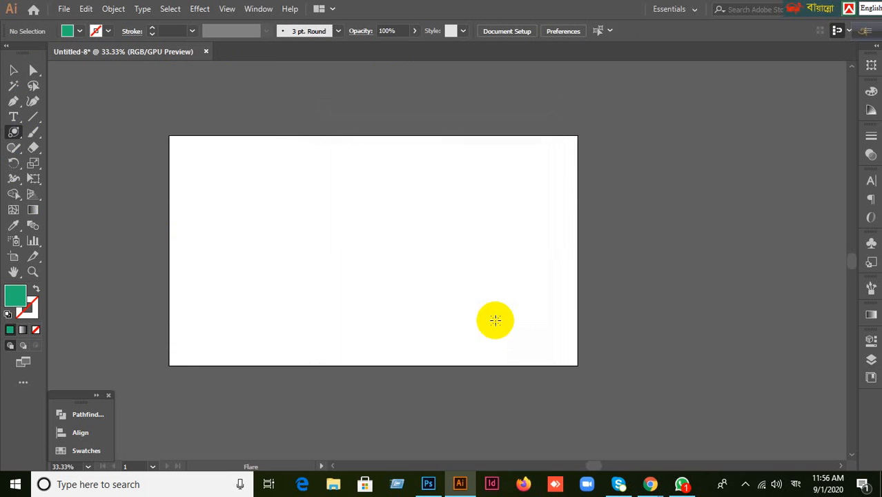
scroll(250, 219, up, 2)
drag(207, 198, 233, 222)
scroll(386, 307, down, 1)
drag(468, 351, 472, 352)
click(13, 70)
click(666, 215)
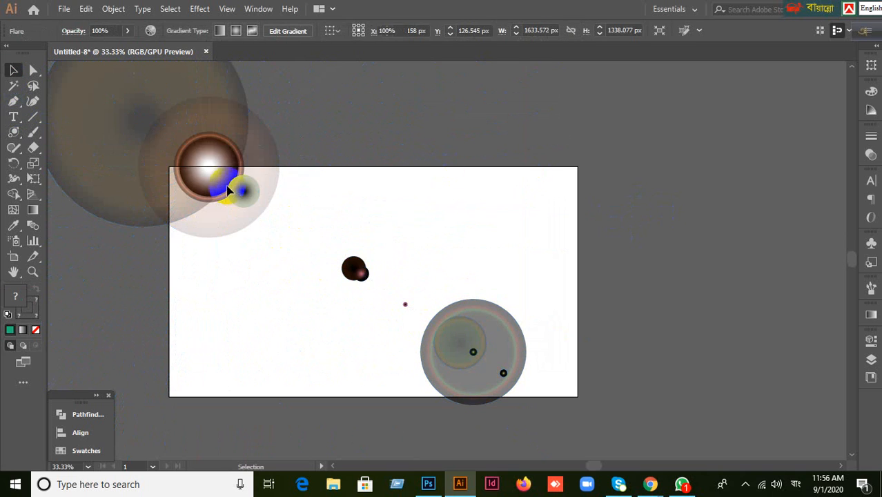
- Select the whole flare that spans the artboard and delete it
click(242, 183)
scroll(665, 269, down, 1)
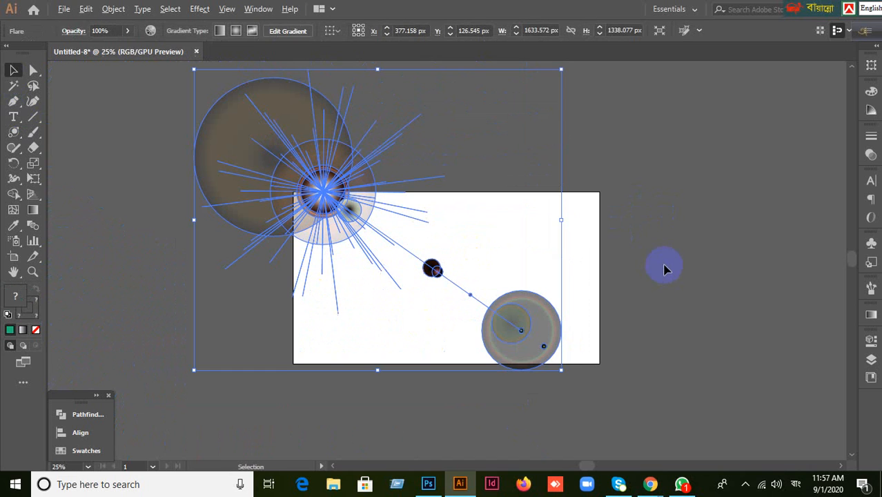
click(108, 238)
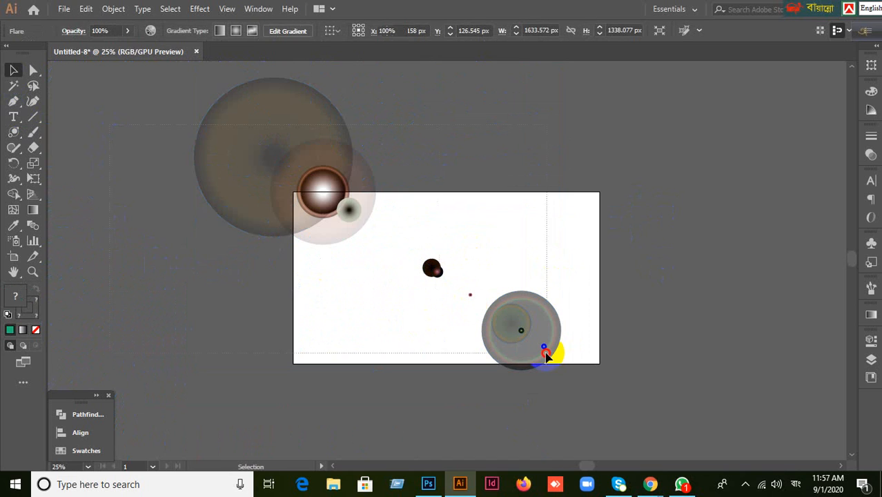
click(545, 354)
click(94, 246)
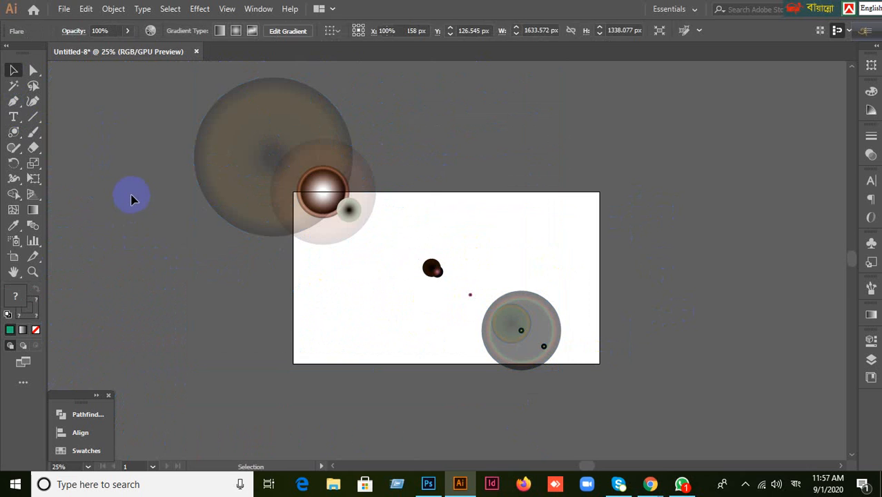
click(553, 368)
key(Delete)
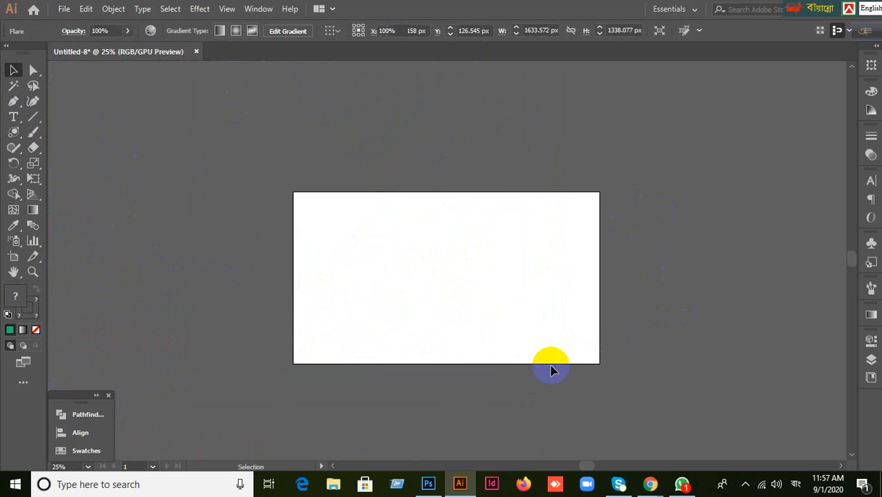
- Draw a larger flare about 2367 by 2689 px, centred above the artboard with its rings ending at the artboard's lower right
drag(17, 140, 76, 207)
click(204, 142)
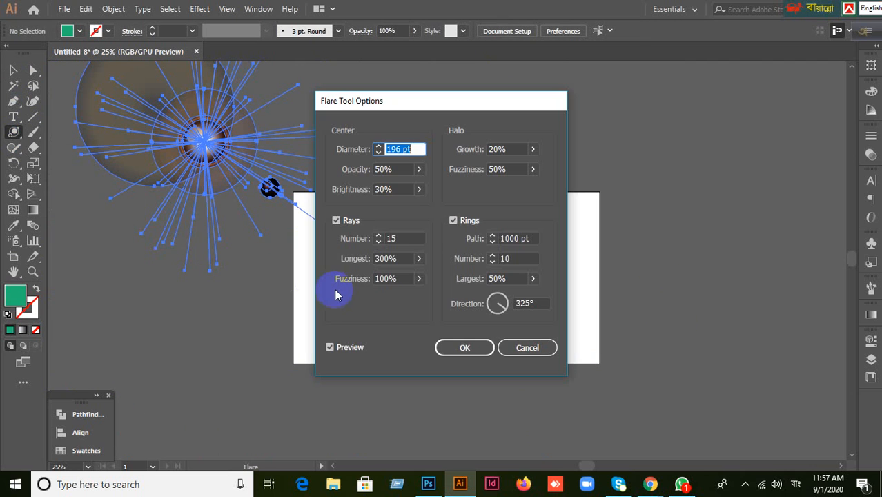
click(546, 347)
drag(326, 87, 383, 100)
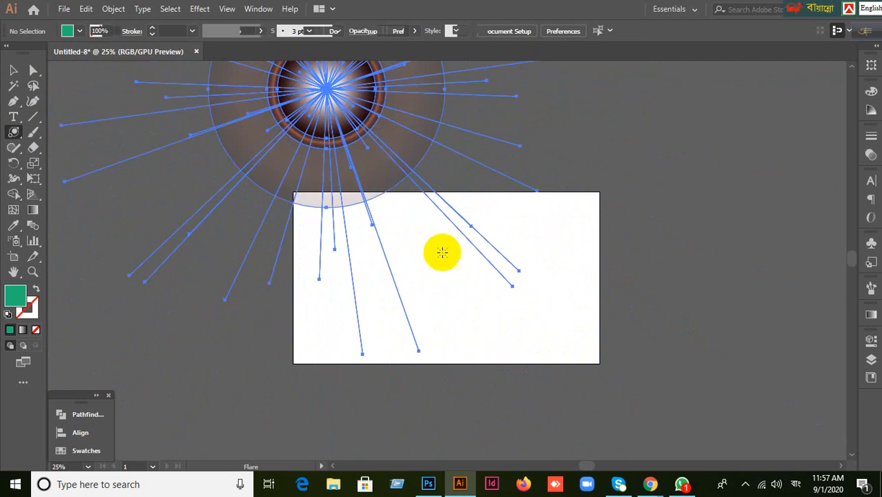
click(503, 339)
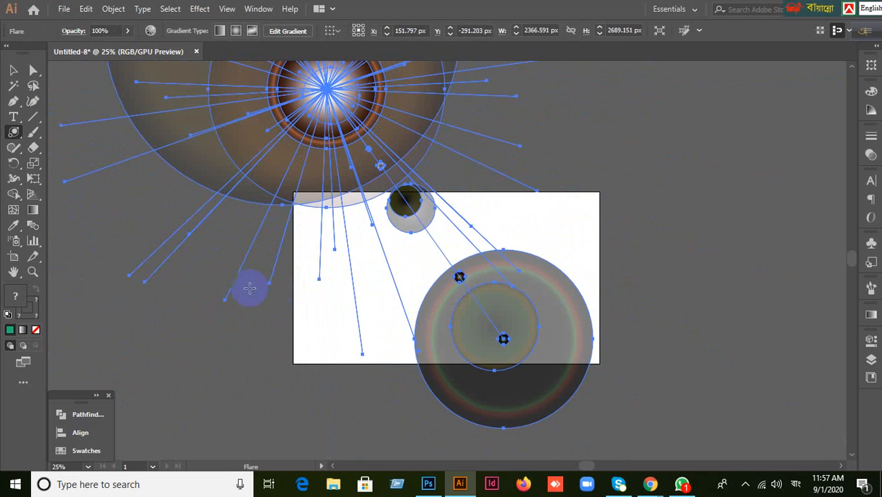
- Deselect the larger flare to view it without outlines, then reselect and delete it
scroll(250, 288, up, 4)
click(13, 70)
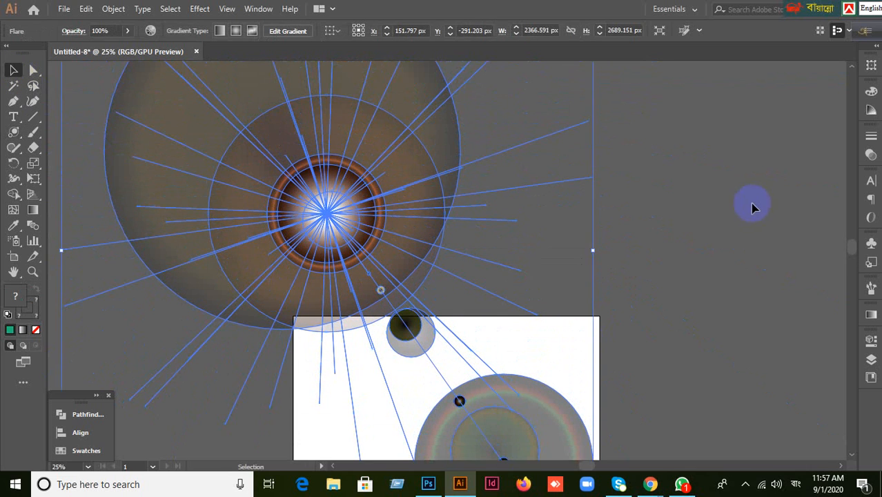
click(721, 205)
scroll(717, 205, down, 1)
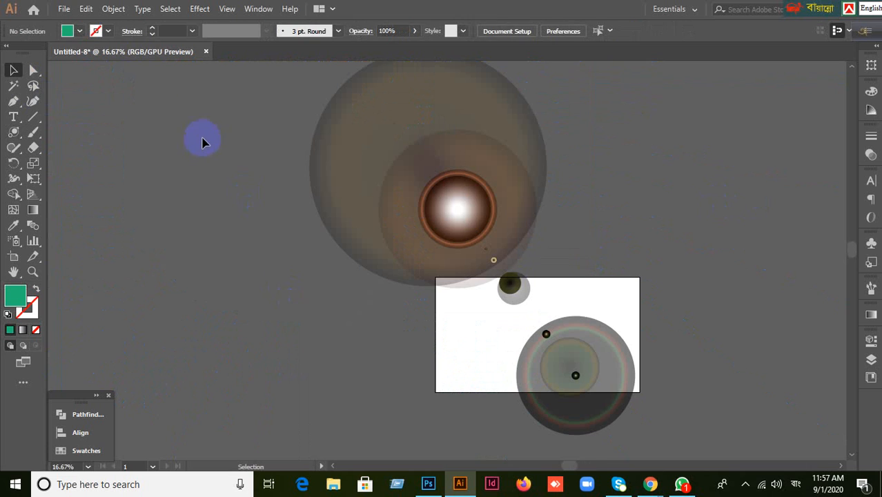
click(634, 402)
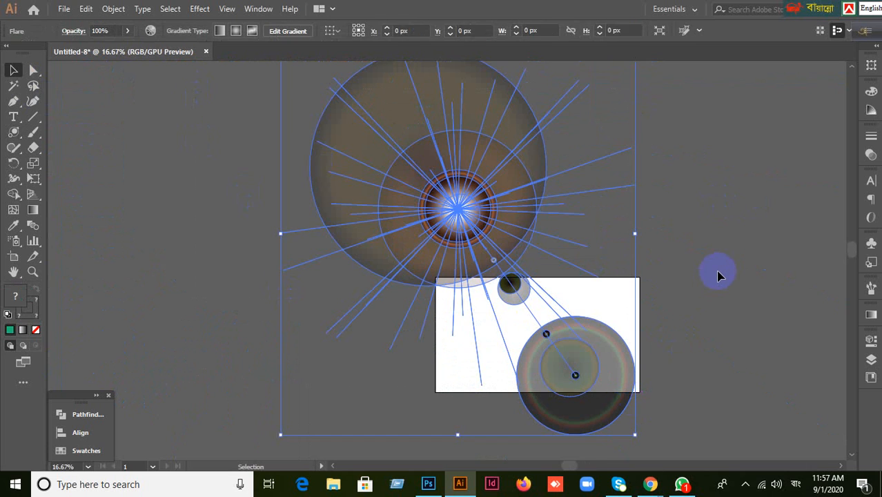
key(Delete)
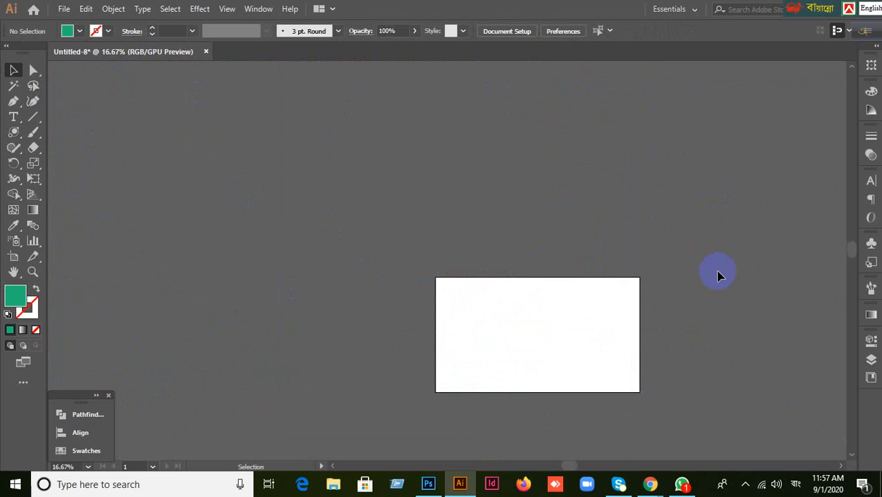
- Draw a flare about 4532 by 4462 px, centred off the artboard's upper left with its rings ending below the lower-right corner, and deselect it
right_click(17, 138)
click(76, 218)
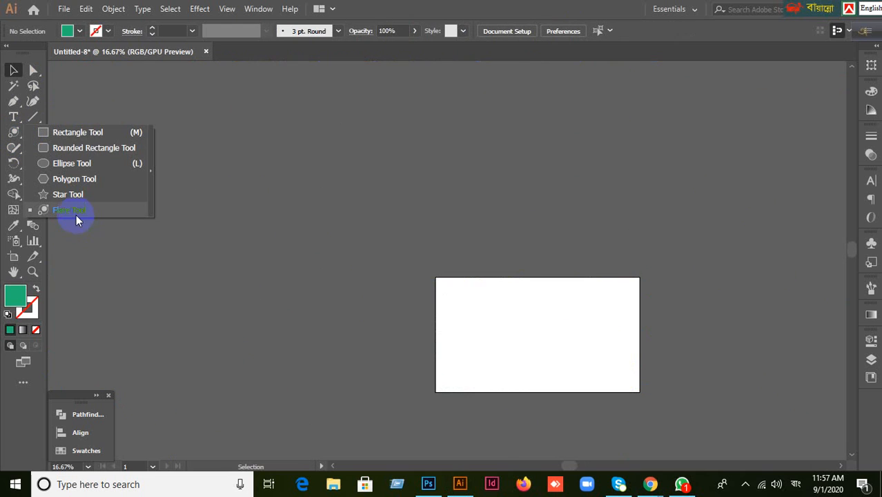
click(73, 210)
drag(291, 151, 335, 195)
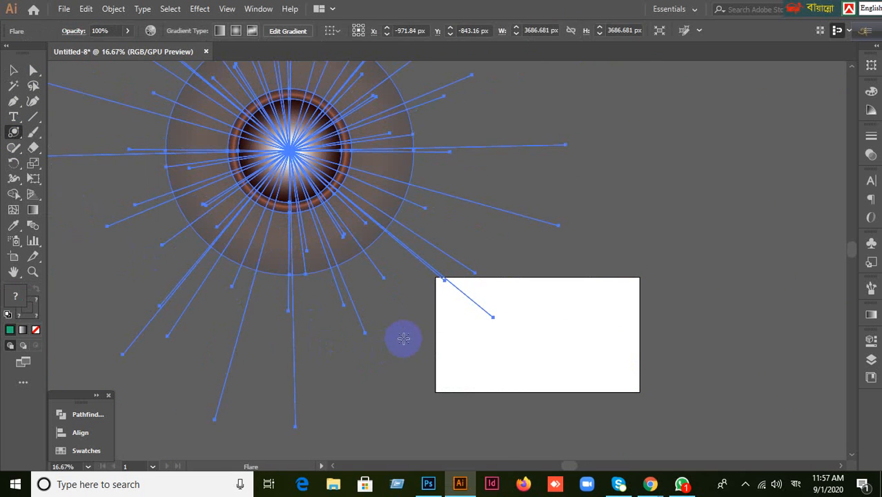
scroll(513, 388, down, 3)
click(598, 403)
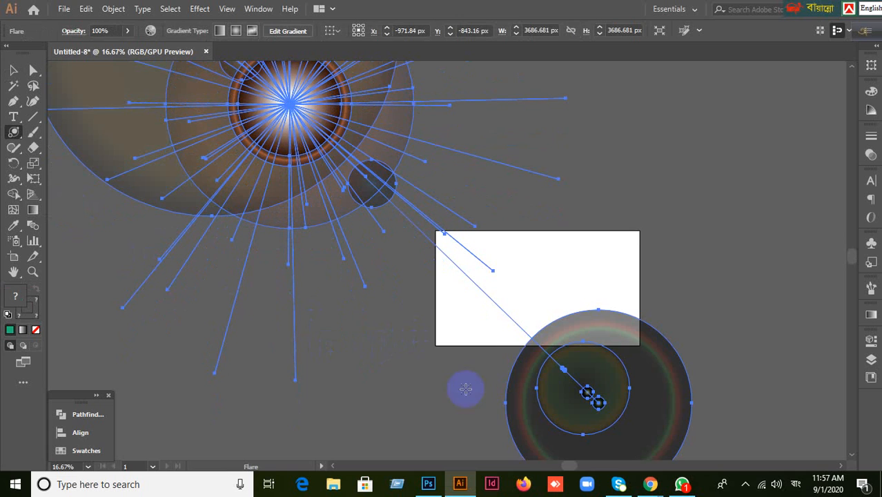
scroll(384, 422, up, 5)
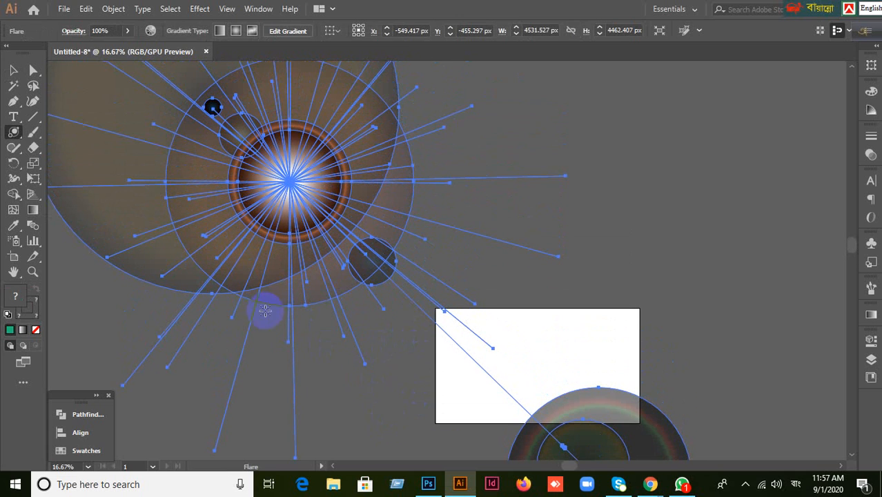
click(14, 72)
click(742, 209)
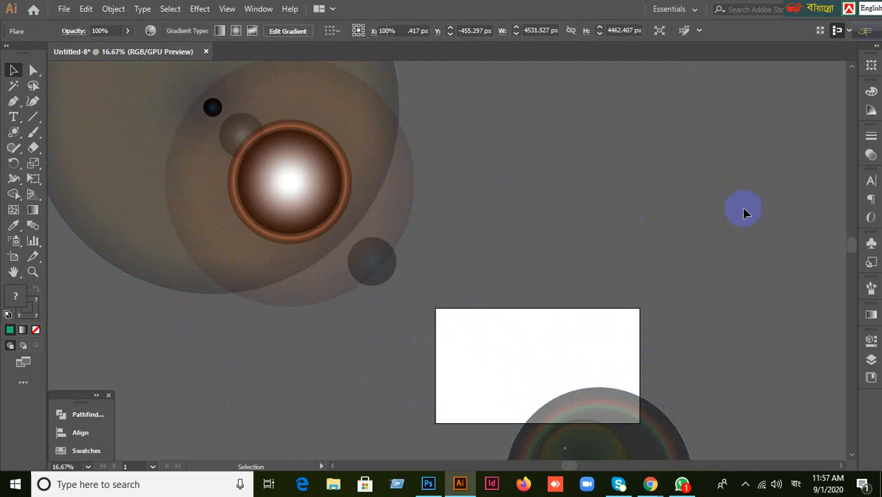
- Switch to Chrome and open the Google home page in a new tab
drag(17, 140, 679, 134)
click(660, 486)
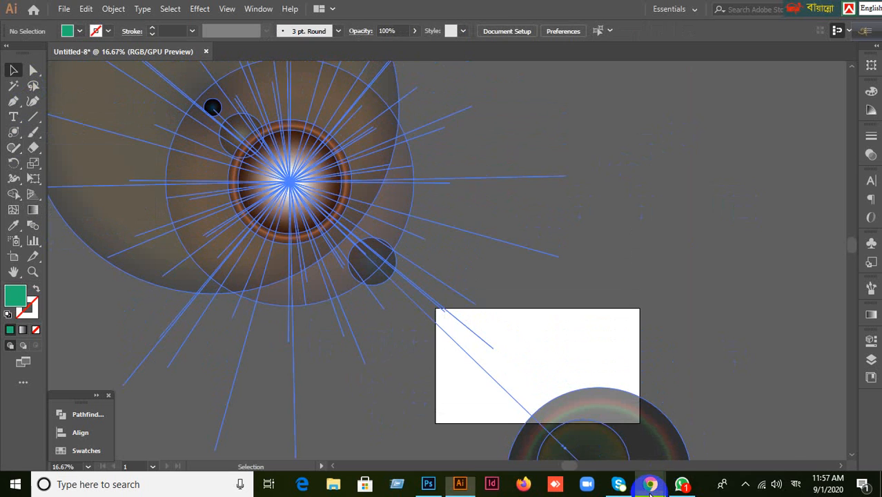
click(530, 408)
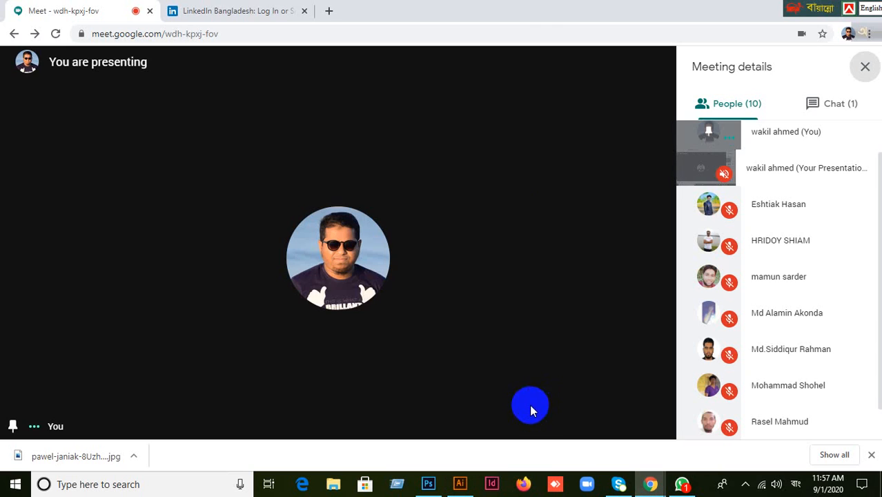
click(330, 11)
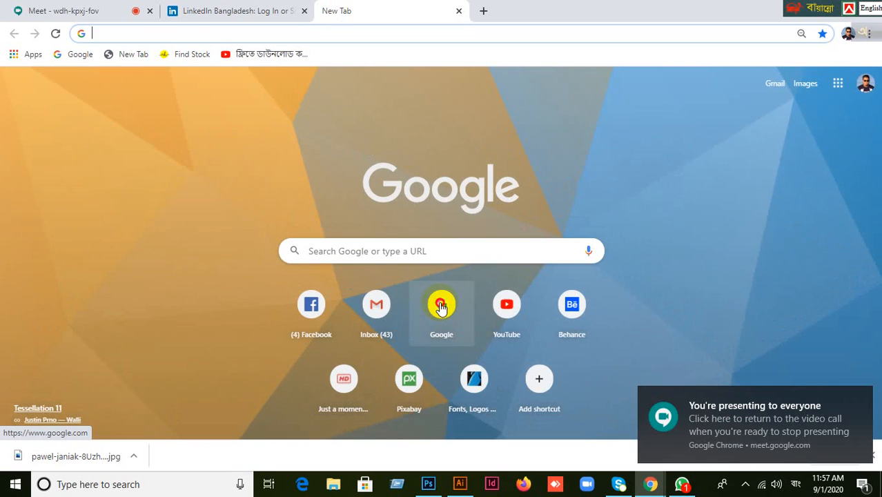
click(441, 307)
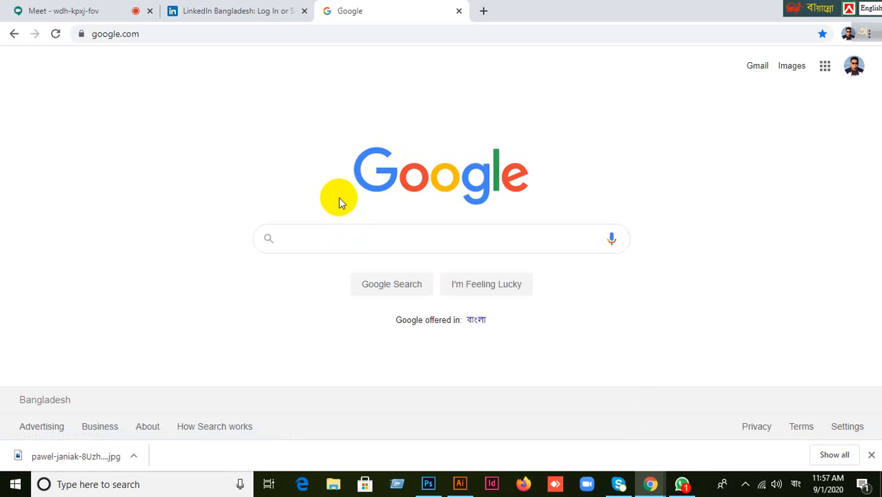
text(ুদ)
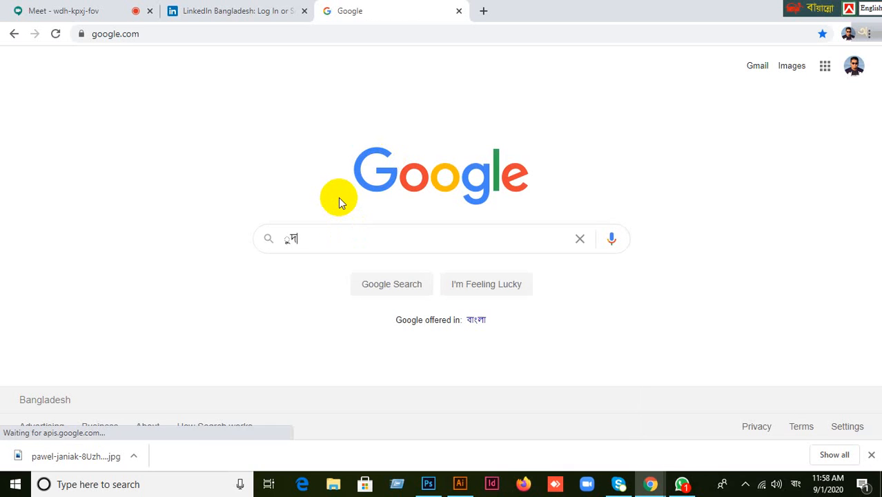
key(BackSpace)
key(BackSpace)
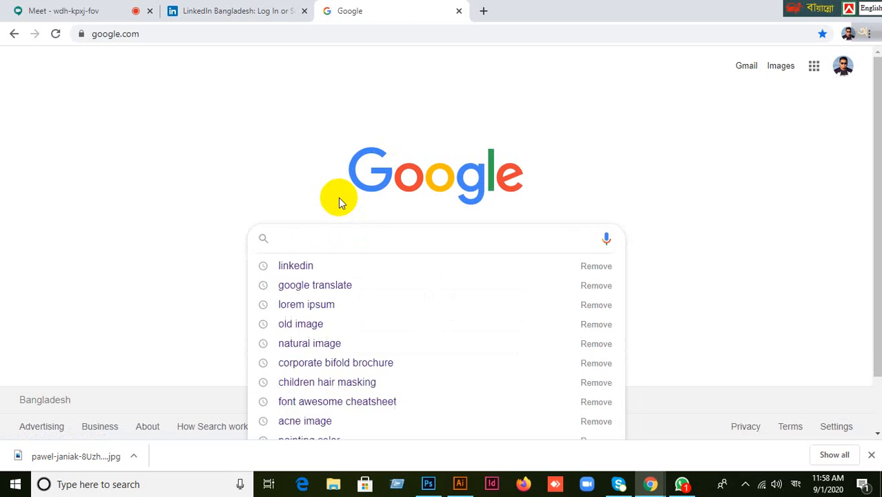
- Move the floating Bengali keyboard bar off the window controls, minimize the browser and set the input language to English (United States)
drag(796, 5, 531, 6)
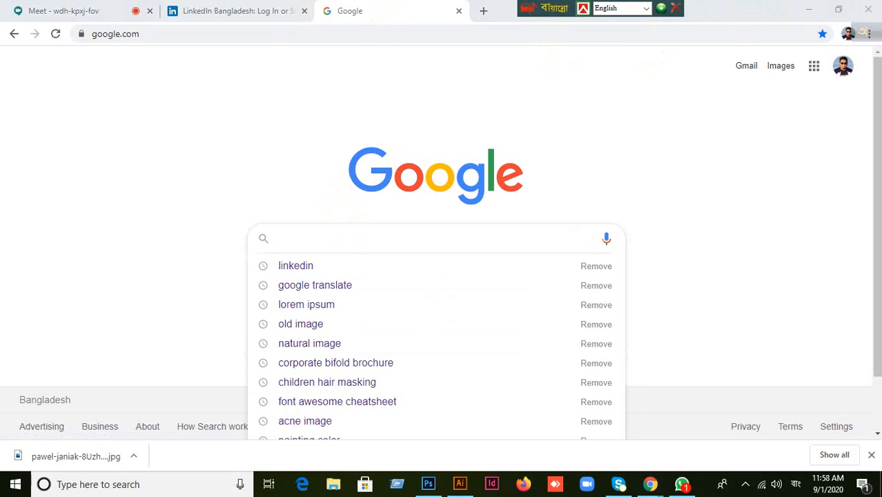
click(808, 9)
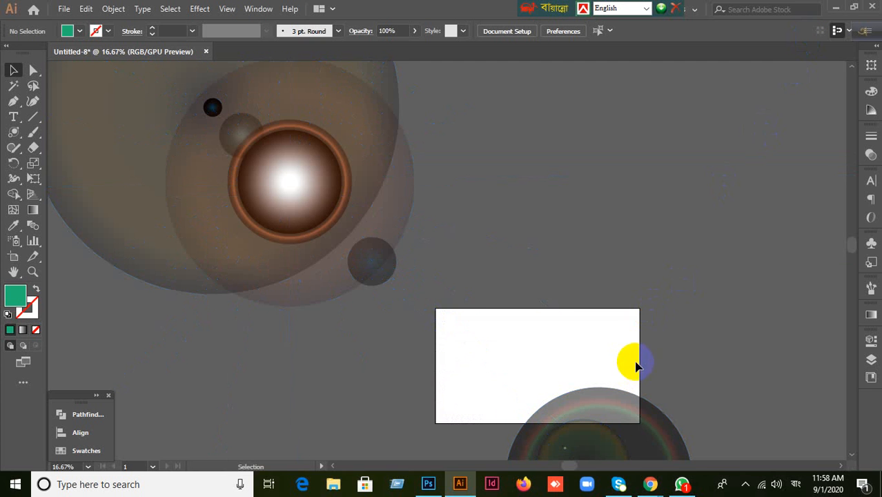
click(795, 485)
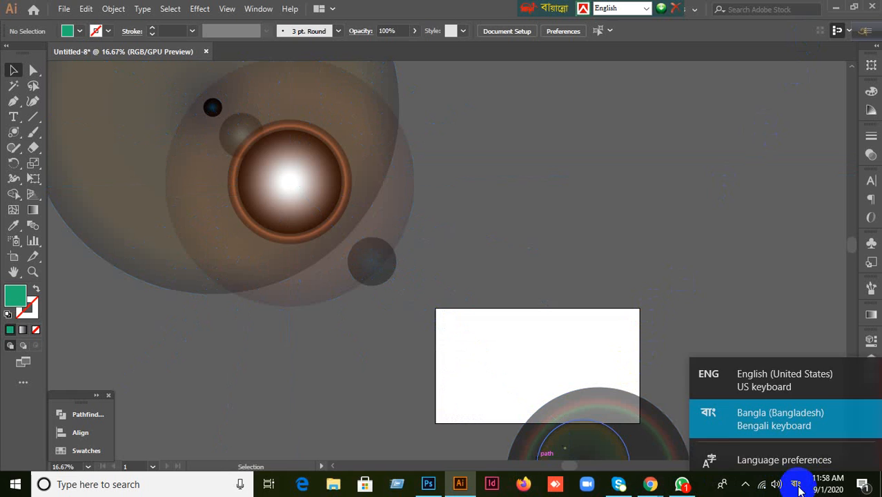
click(759, 383)
- Return to Chrome and search Google for "google translate"
mouse_move(649, 479)
click(641, 447)
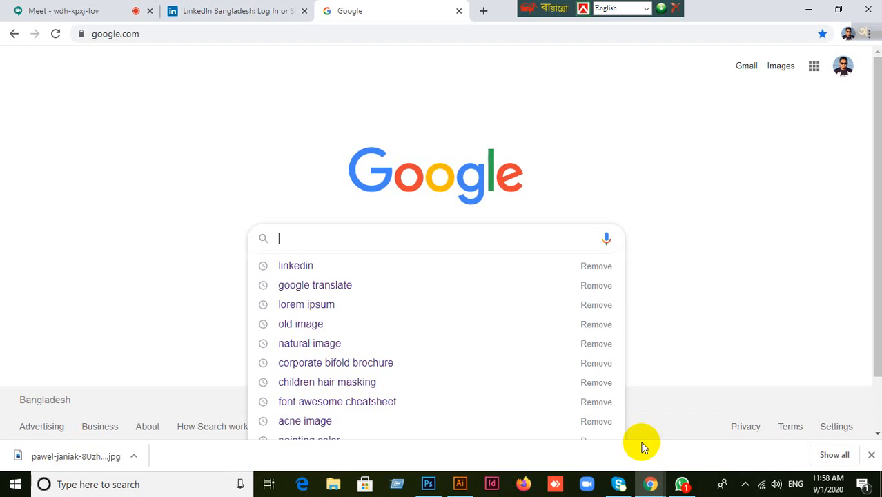
text(goo)
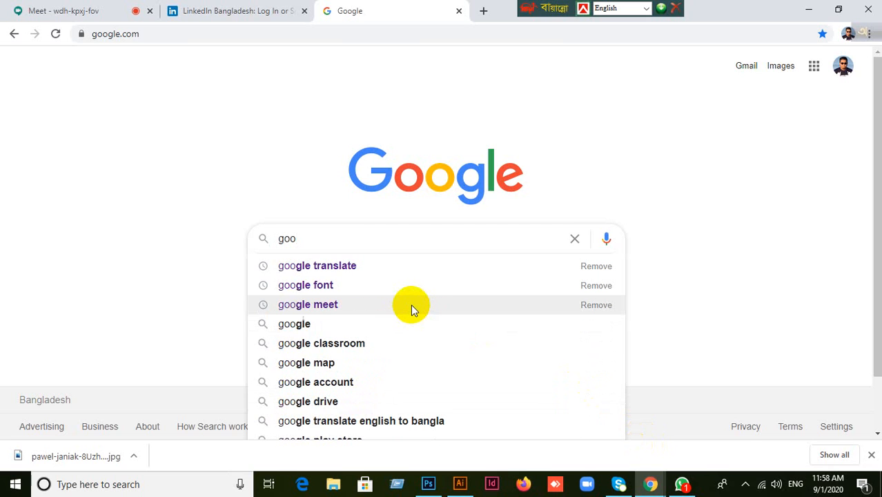
click(332, 265)
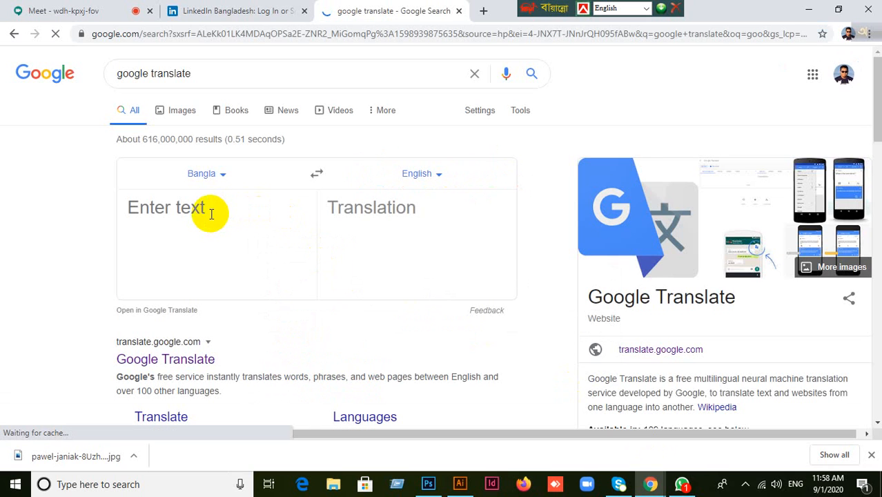
- Swap the translation direction to English to Bangla and translate the word "flare"
click(317, 175)
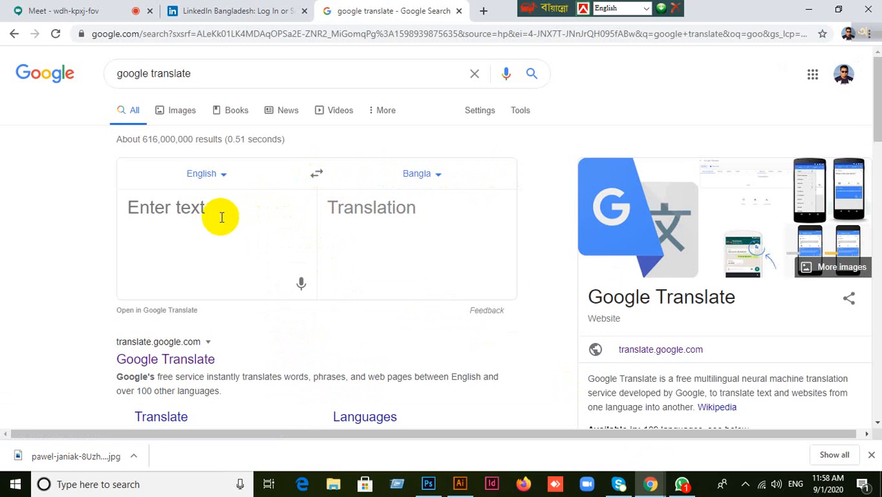
click(200, 208)
text(fl)
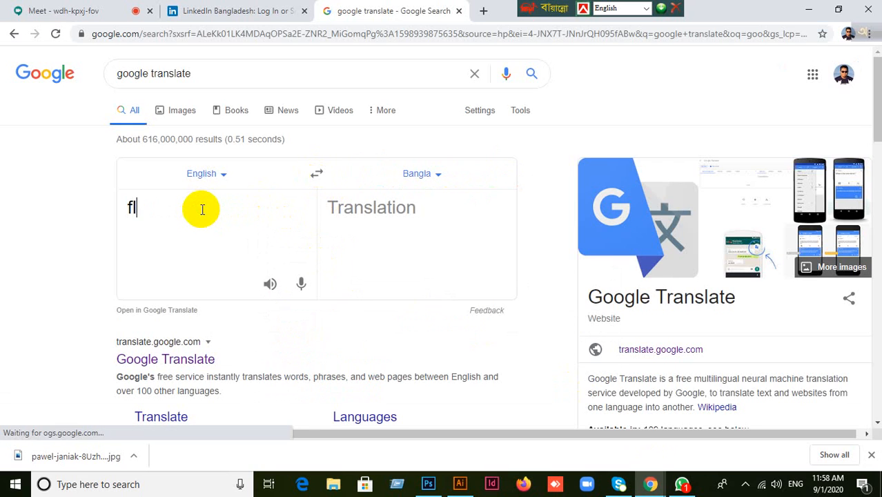
text(are)
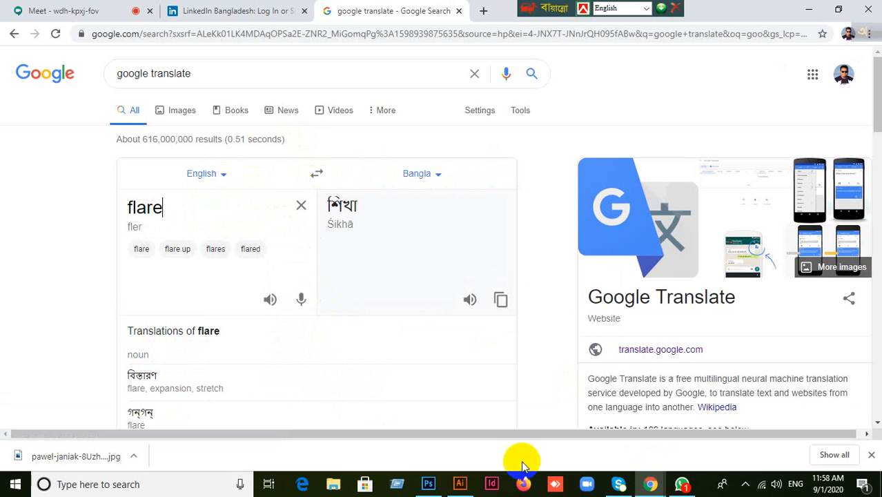
- Switch back to Illustrator and select the flare beside the artboard
click(469, 487)
click(320, 244)
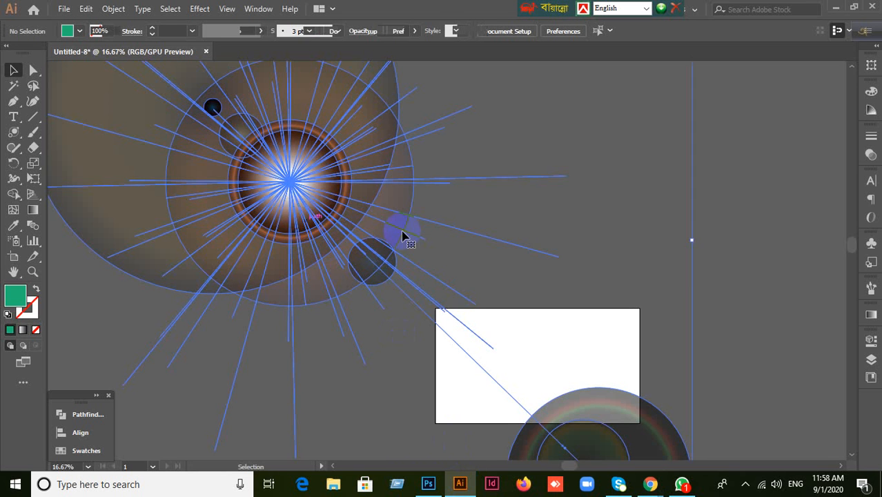
scroll(684, 276, down, 1)
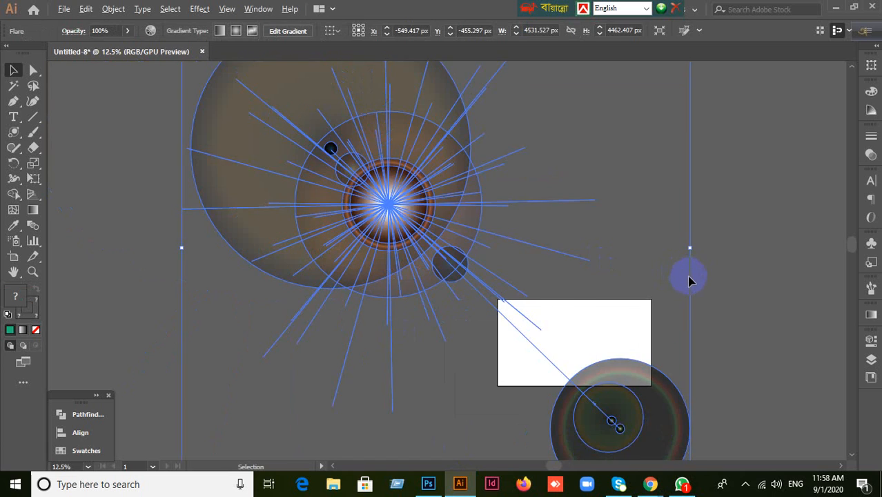
- Delete the lens flare overlapping the artboard, leaving the canvas empty
scroll(690, 280, down, 1)
click(233, 141)
click(609, 336)
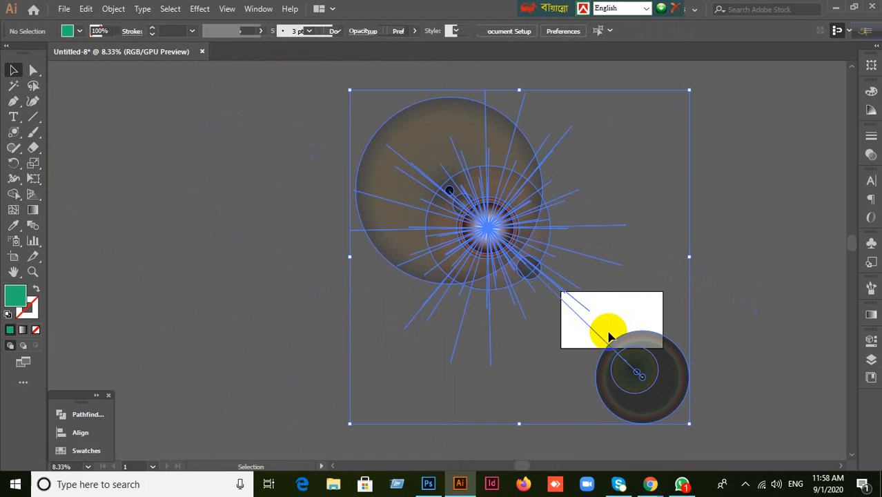
key(Delete)
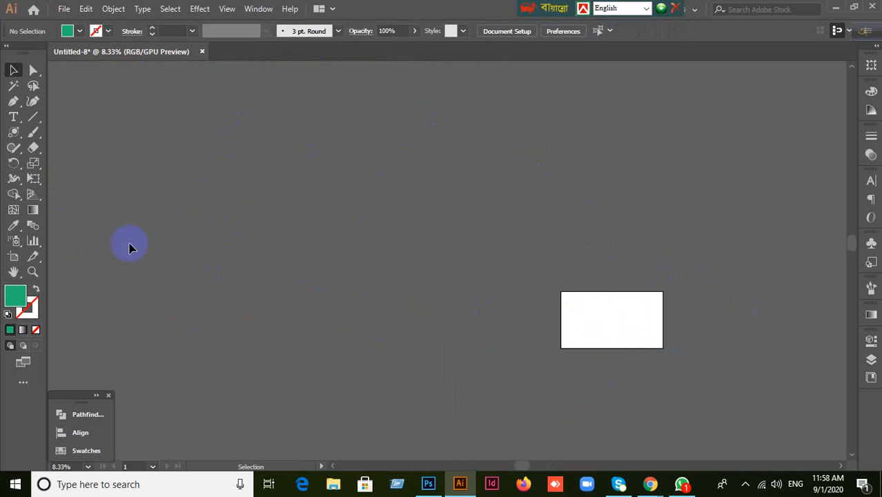
click(15, 133)
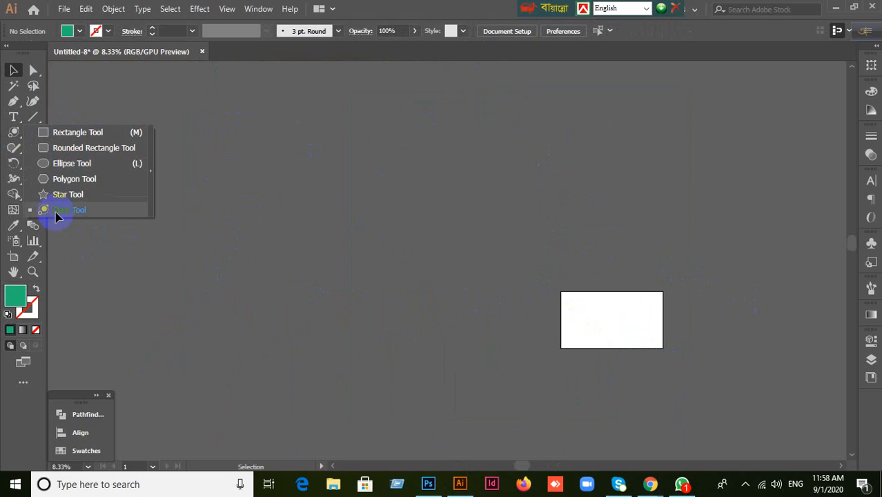
click(367, 314)
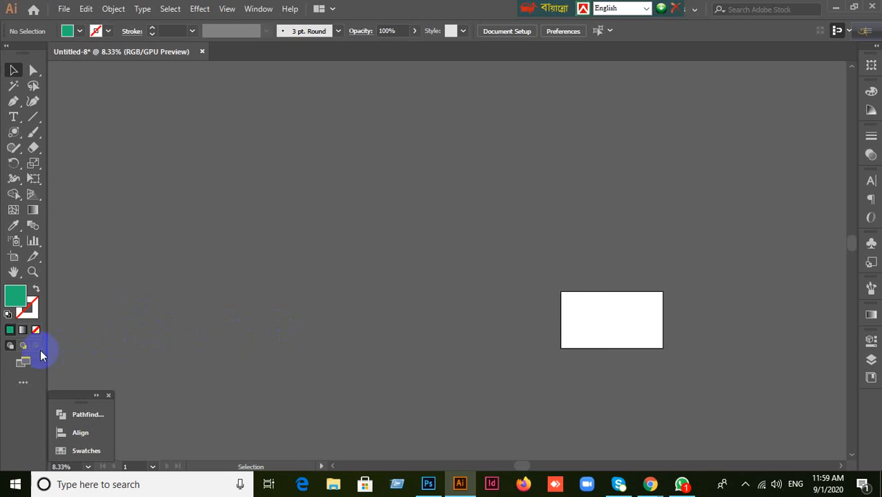
- Zoom in and out repeatedly around the artboard to examine it at different magnifications
alt+scroll(687, 345, up, 2)
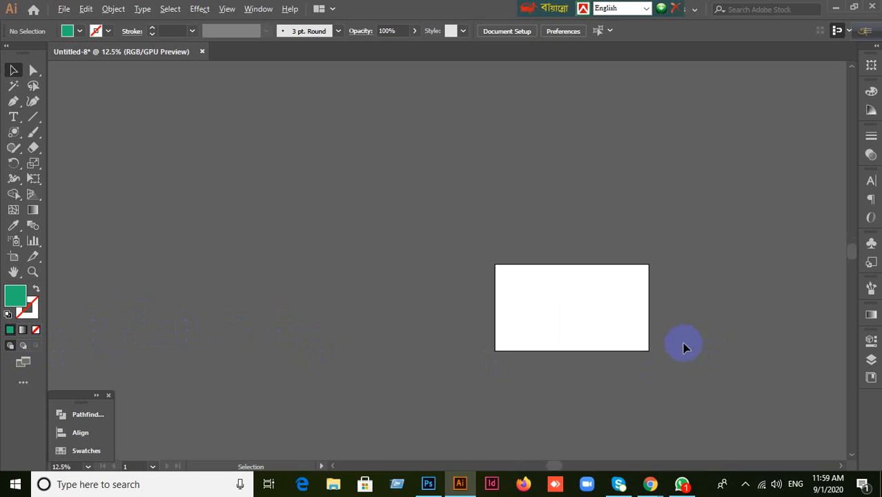
alt+scroll(380, 260, up, 3)
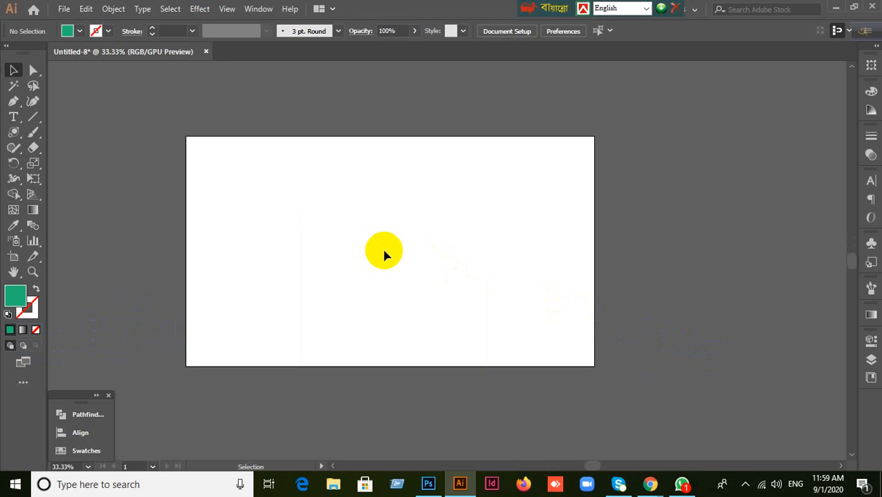
alt+scroll(384, 254, down, 1)
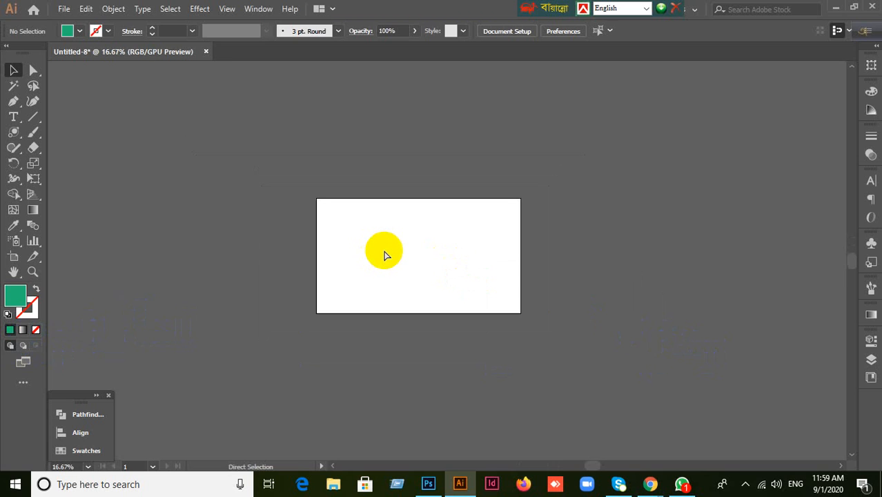
alt+scroll(384, 255, up, 1)
alt+scroll(385, 255, up, 1)
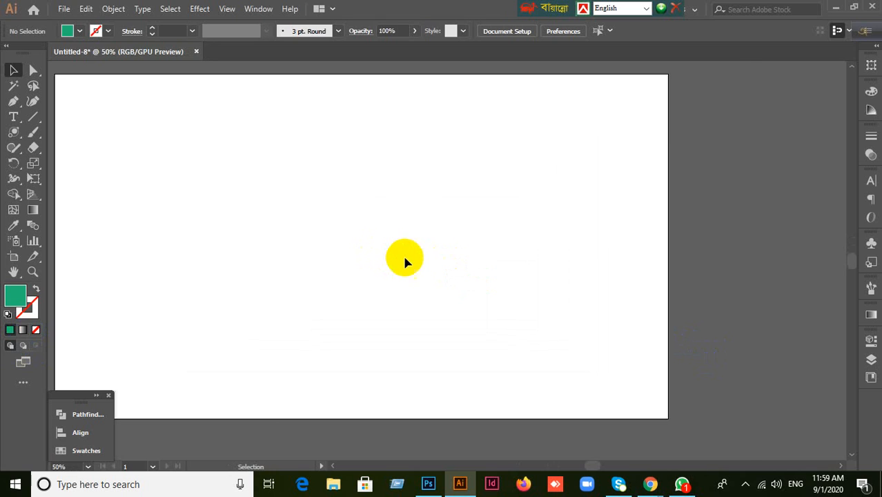
alt+scroll(417, 264, up, 1)
alt+scroll(418, 264, down, 5)
alt+scroll(388, 270, up, 2)
alt+scroll(387, 268, up, 3)
alt+scroll(388, 266, down, 4)
alt+scroll(388, 267, up, 1)
alt+scroll(390, 272, up, 2)
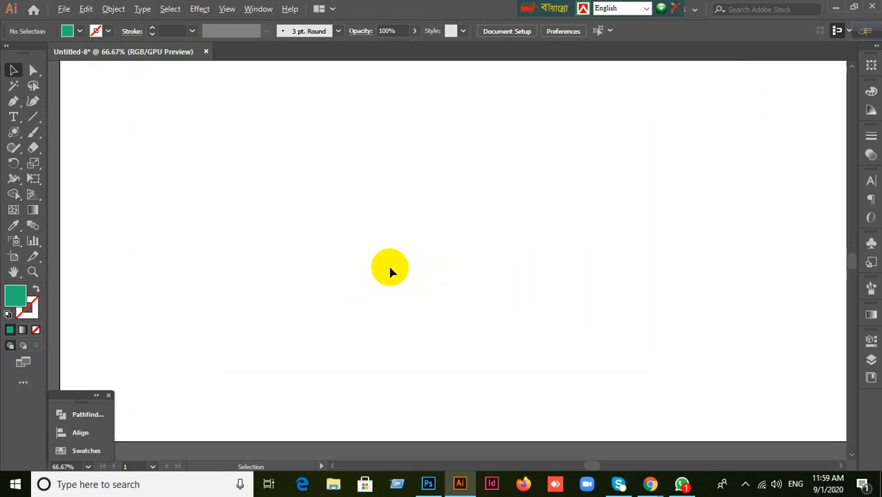
alt+scroll(406, 269, down, 3)
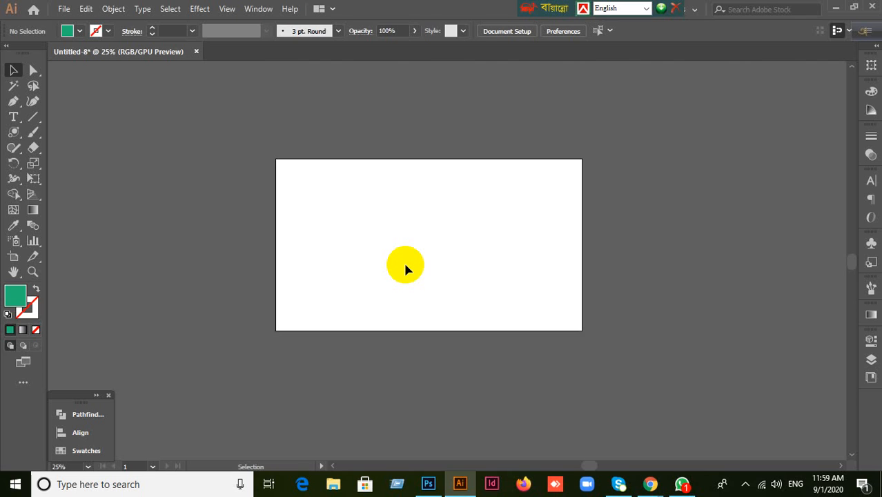
scroll(522, 238, up, 3)
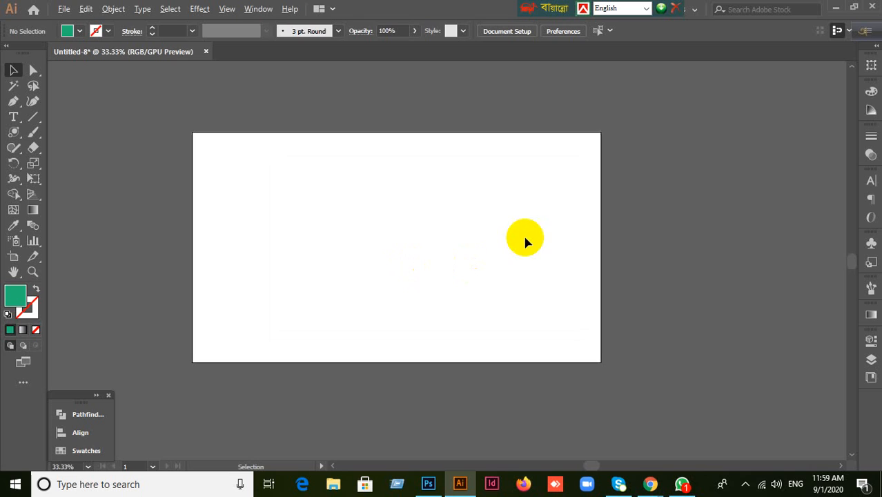
scroll(454, 239, down, 10)
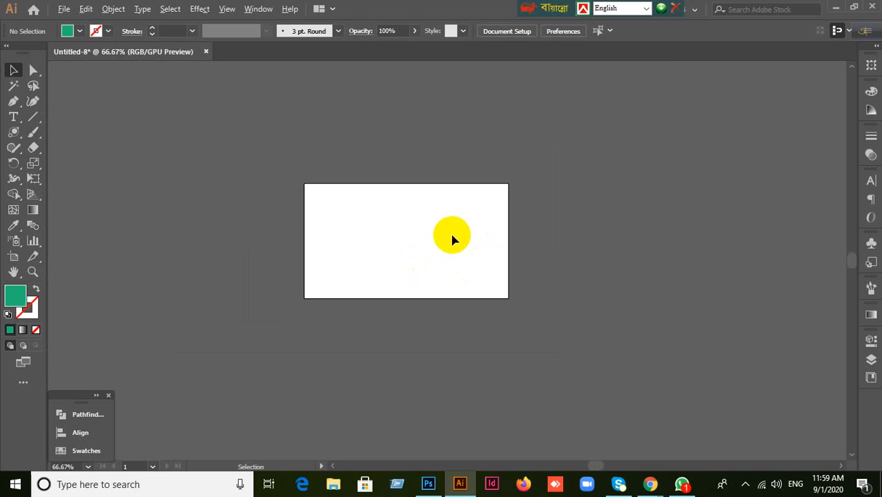
scroll(454, 239, up, 6)
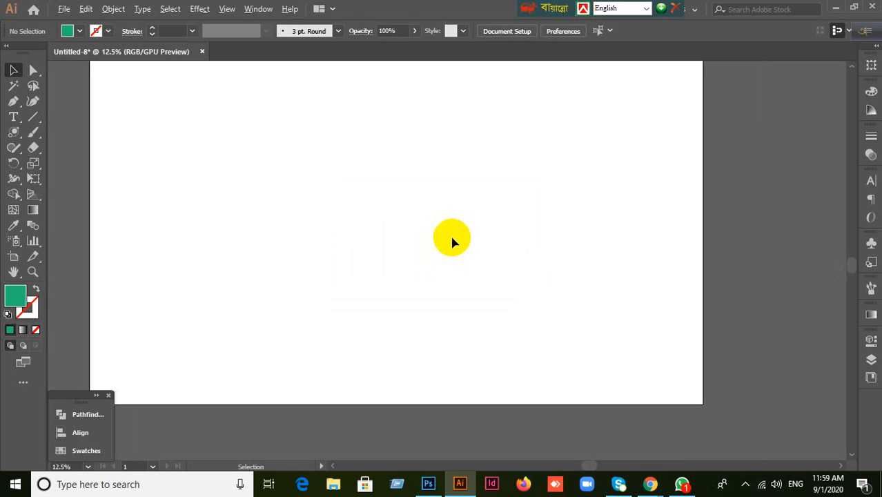
scroll(456, 174, down, 1)
drag(457, 174, 456, 225)
scroll(456, 226, up, 1)
scroll(456, 226, down, 1)
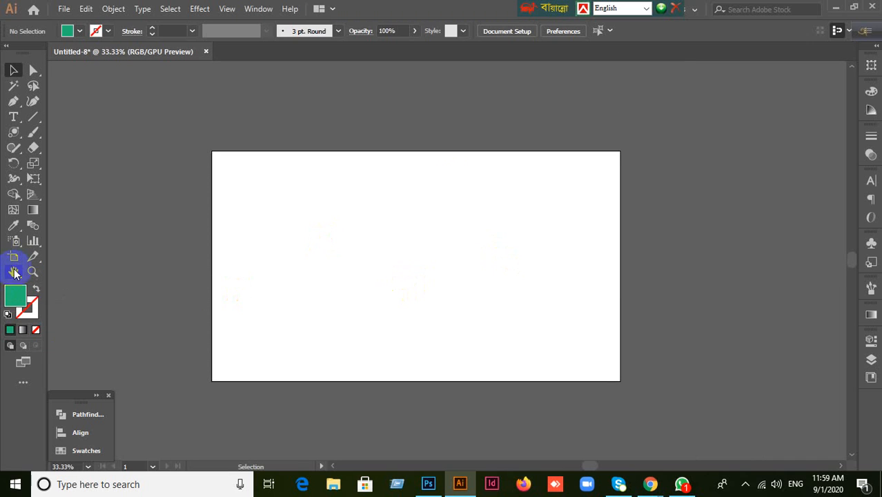
- Pan the canvas with the Hand tool to bring the artboard nearer the middle of the view
key(space)
drag(492, 273, 441, 245)
key(space)
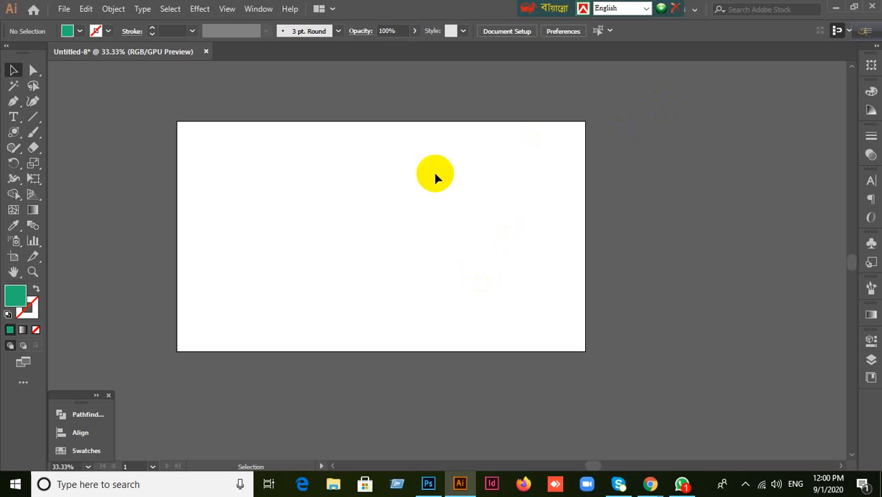
scroll(395, 214, up, 1)
scroll(395, 213, down, 1)
- Draw a rectangle in the upper-left part of the artboard and fill it with blue
click(12, 134)
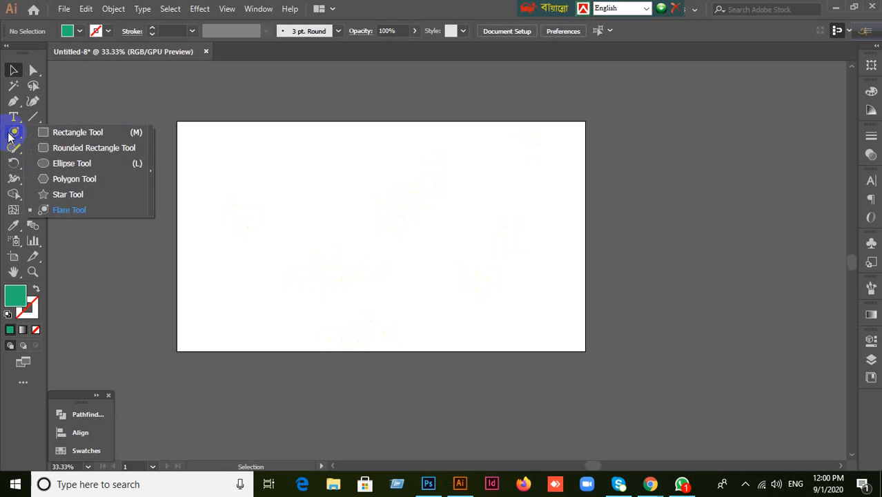
click(61, 133)
drag(225, 156, 330, 235)
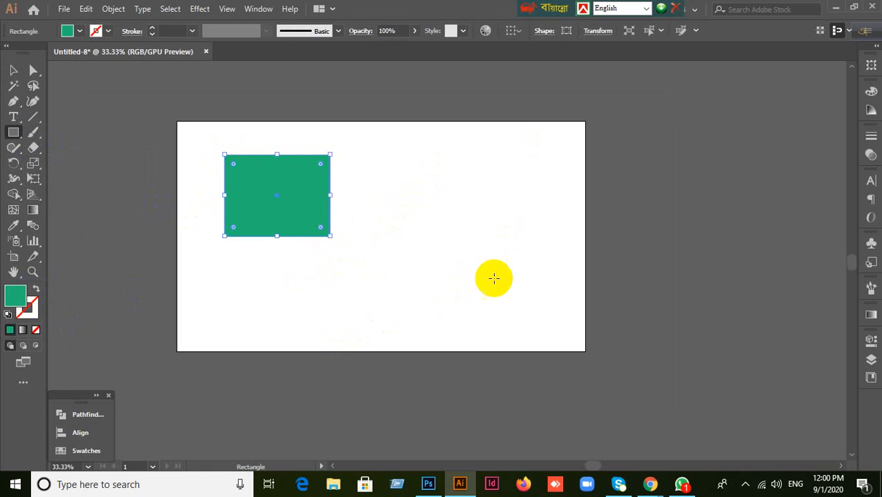
click(82, 450)
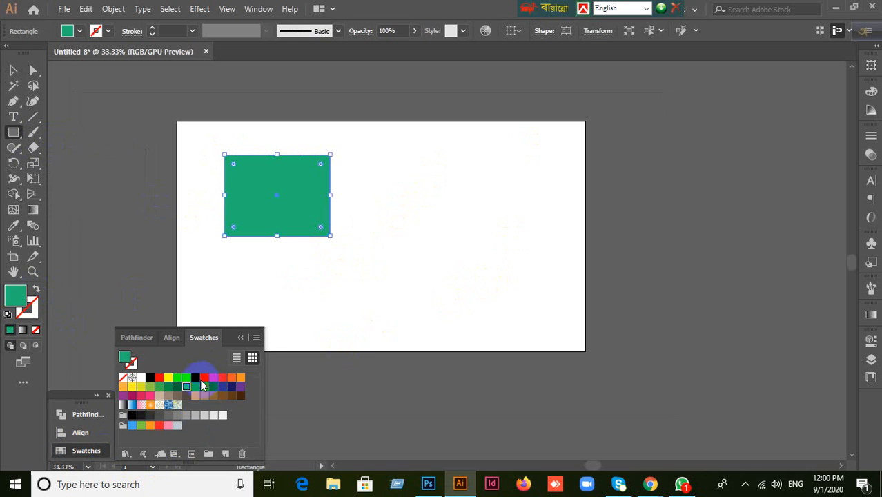
click(196, 377)
click(240, 339)
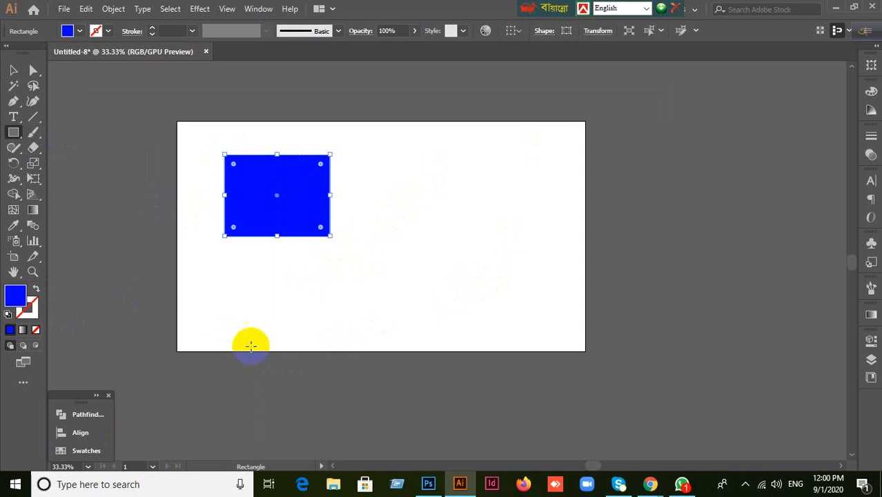
- Draw a tilted six-sided polygon overlapping the lower part of the blue rectangle
drag(8, 140, 59, 178)
drag(293, 279, 351, 236)
key(Down)
key(Down)
key(Down)
key(Down)
key(Down)
key(Up)
key(Up)
- Fill the hexagon with red and deselect it
click(13, 69)
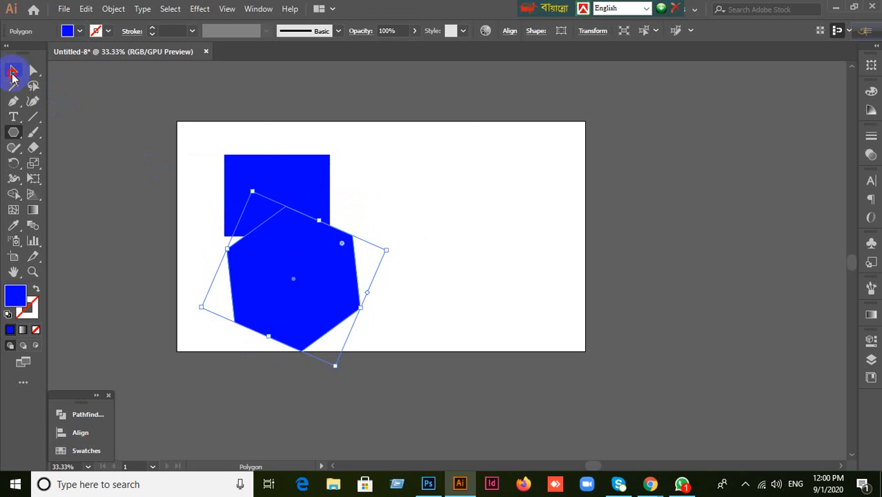
click(86, 451)
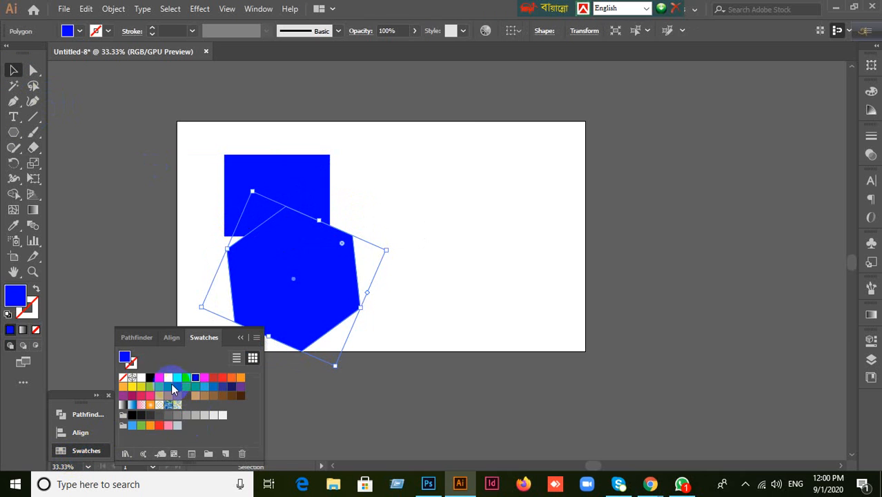
click(160, 378)
click(439, 330)
- Scale the red hexagon down and move it up so it overlaps the rectangle's lower-right corner
click(321, 309)
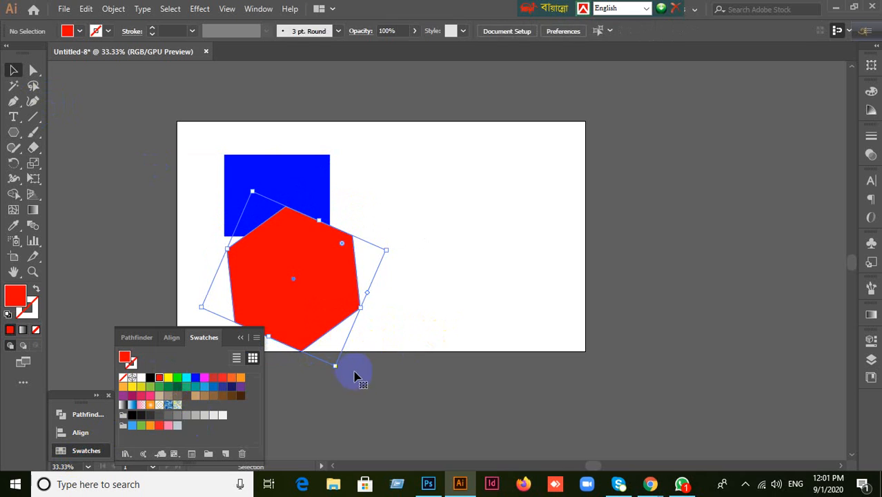
drag(336, 369, 321, 334)
click(354, 290)
drag(306, 288, 325, 259)
click(403, 263)
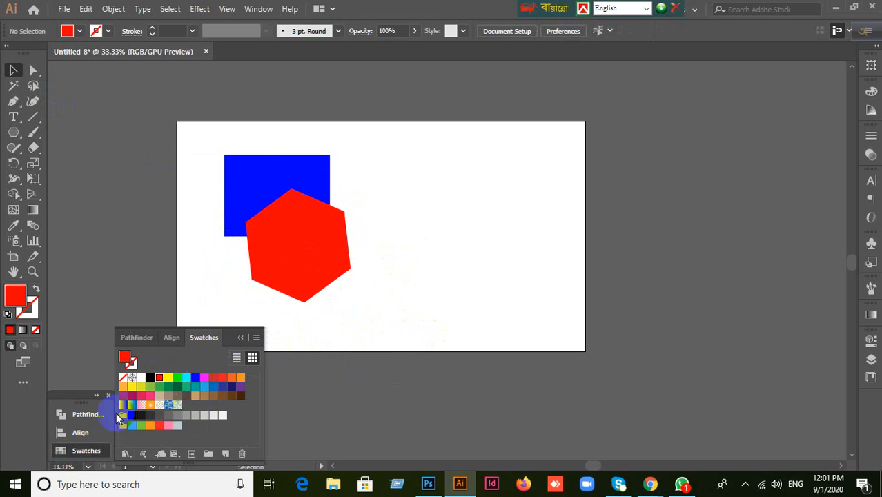
click(297, 258)
click(131, 239)
- Draw a circle overlapping the rectangle and the hexagon, and fill it with cyan
drag(13, 132, 67, 165)
drag(285, 142, 392, 236)
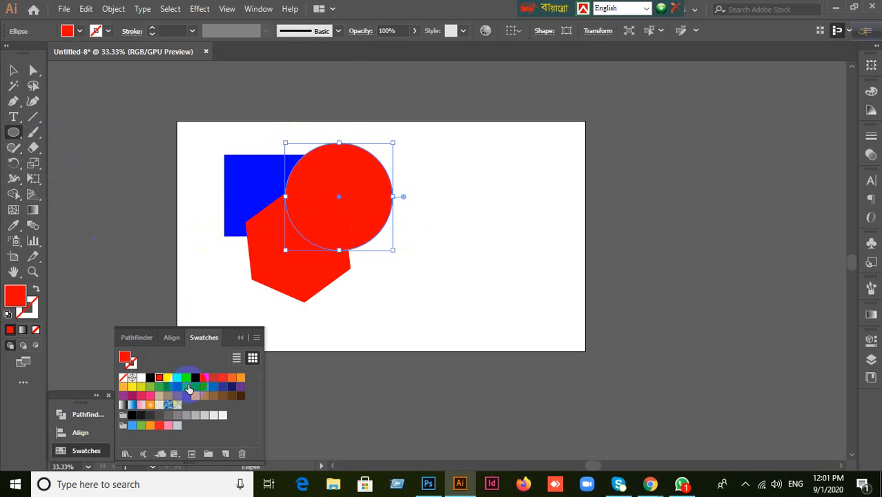
click(187, 377)
click(13, 70)
click(103, 156)
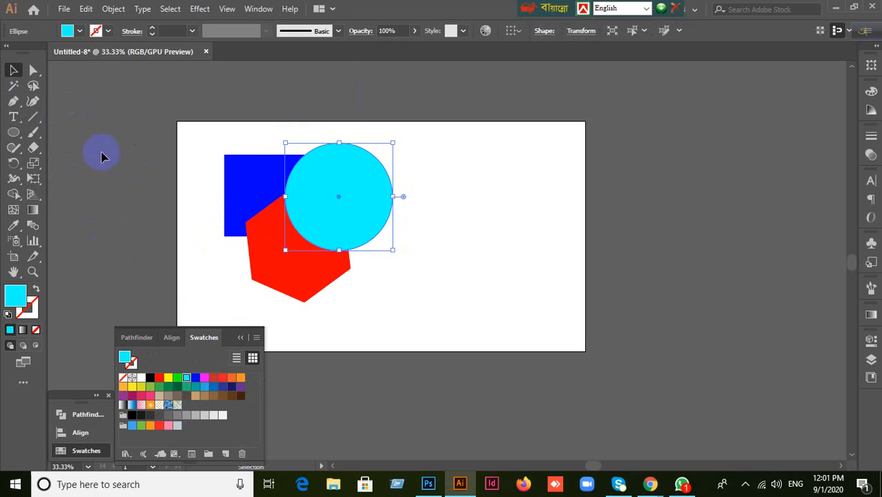
- Activate the Star tool
drag(14, 132, 48, 196)
click(48, 196)
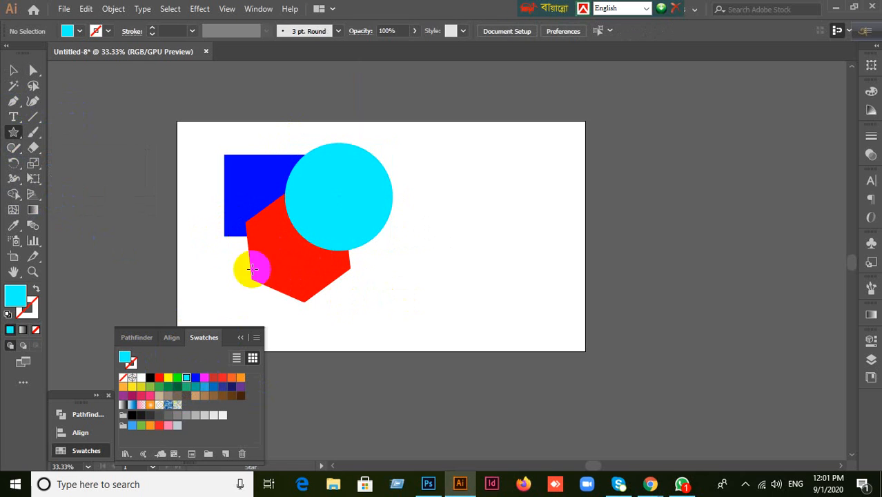
click(435, 319)
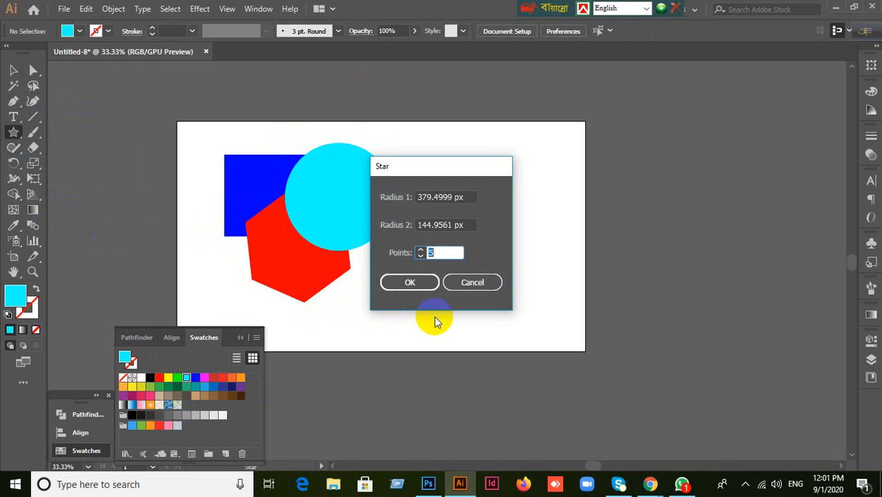
click(473, 284)
drag(354, 293, 363, 240)
key(Delete)
click(475, 245)
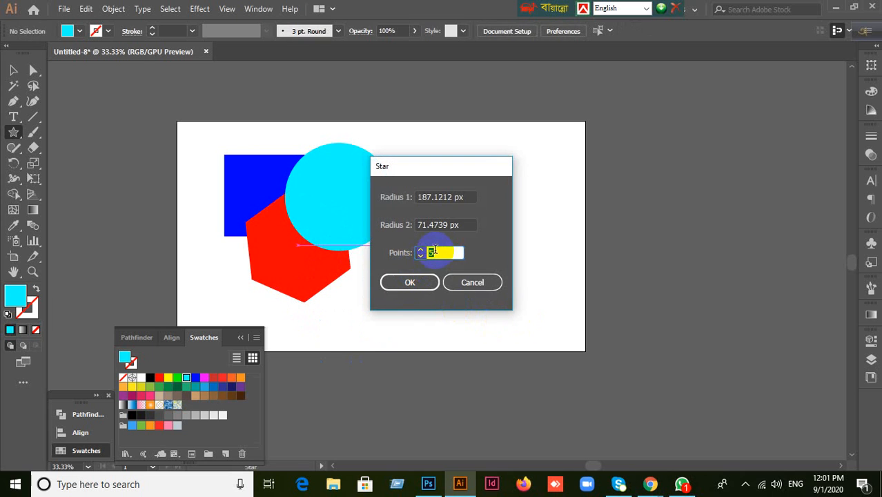
click(473, 282)
- Draw a five-pointed star overlapping the circle and the hexagon, and fill it with yellow
drag(347, 290, 411, 187)
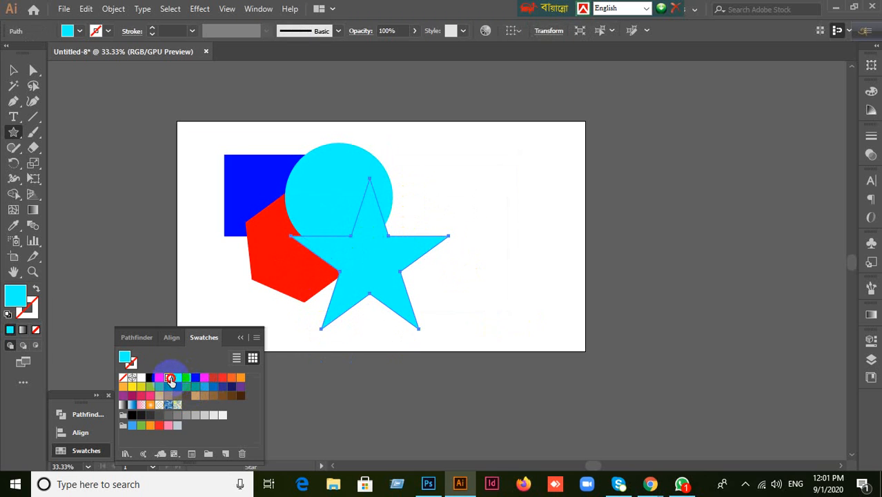
click(167, 378)
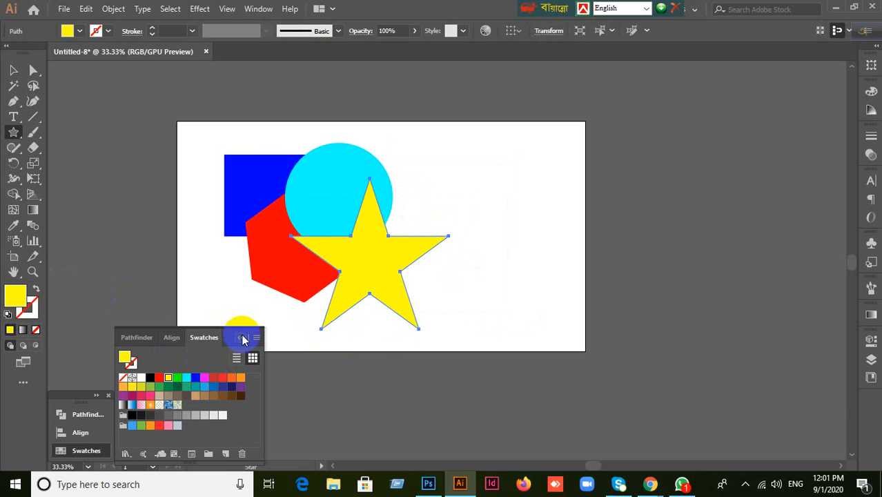
click(241, 337)
click(11, 71)
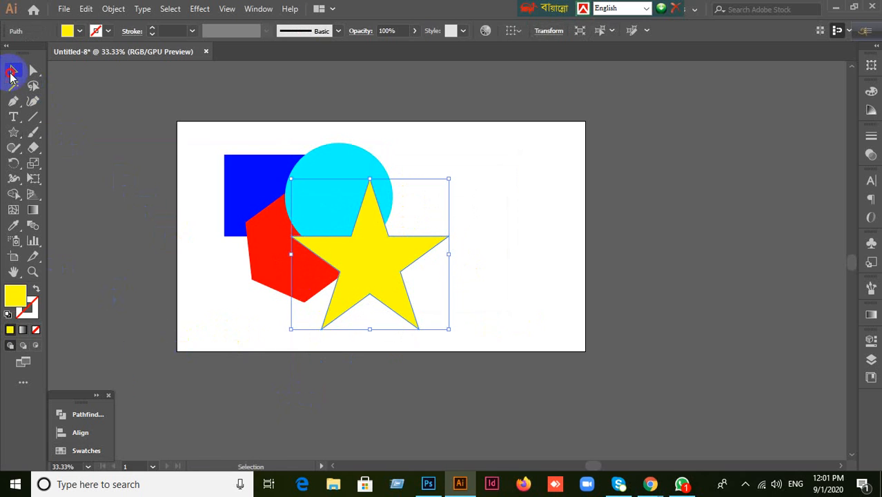
click(148, 261)
- Select the rectangle, hexagon, circle and star one after another to examine how they are stacked
click(236, 199)
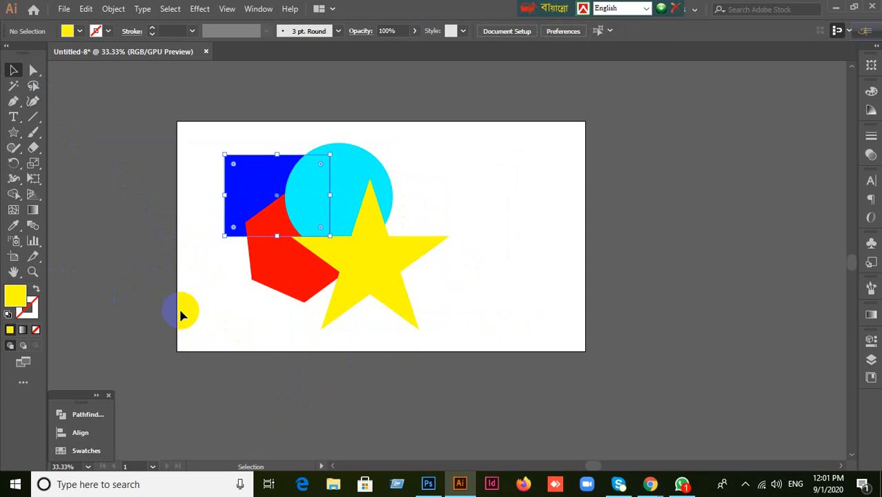
click(253, 250)
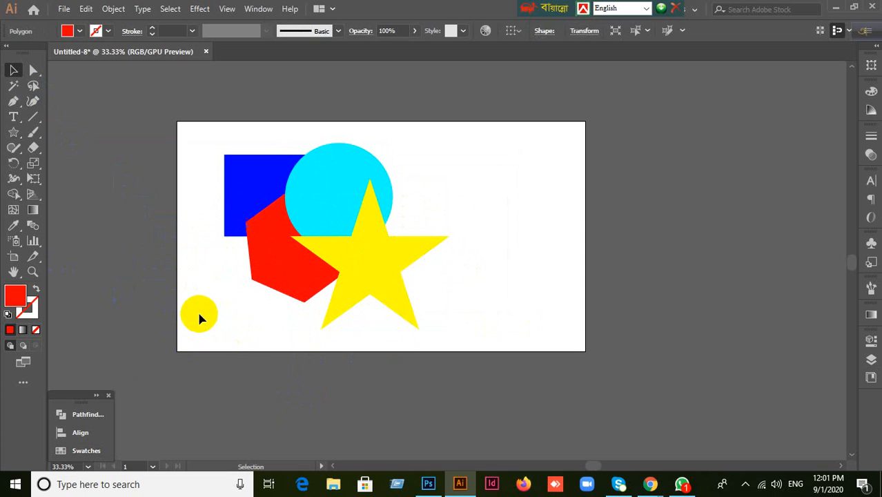
click(305, 191)
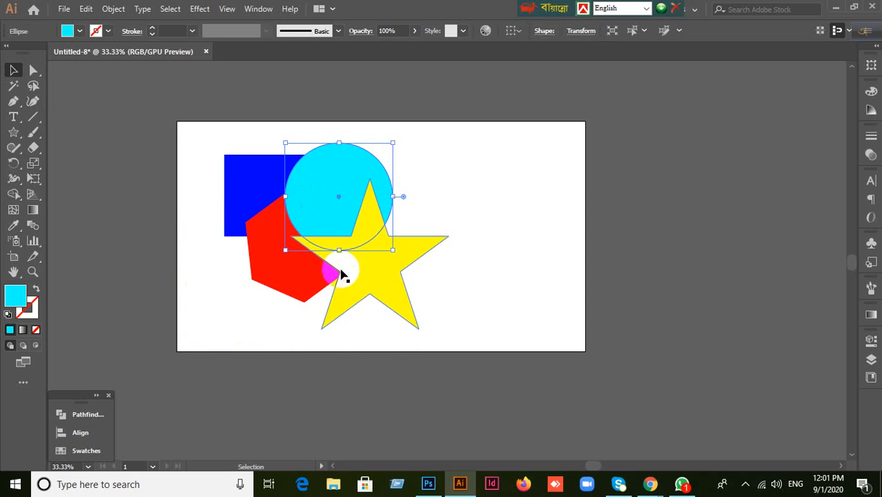
click(372, 297)
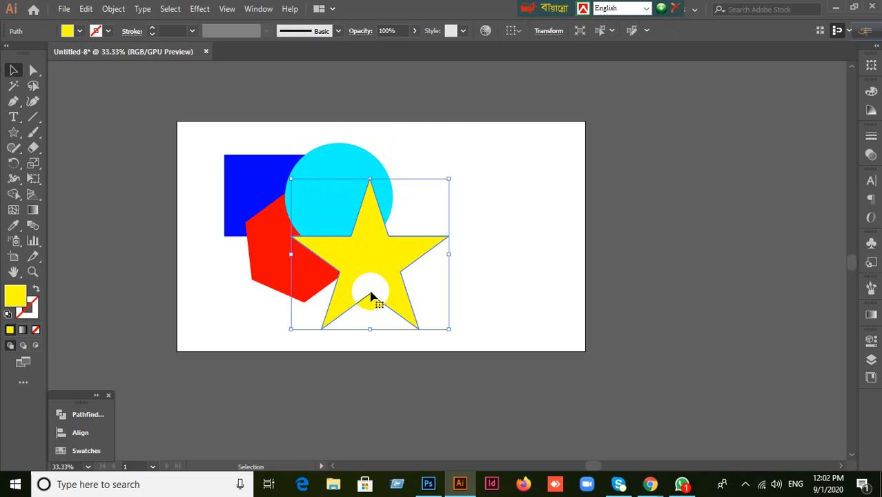
- Select the circle and the star in turn to examine how they overlap the other shapes
click(318, 168)
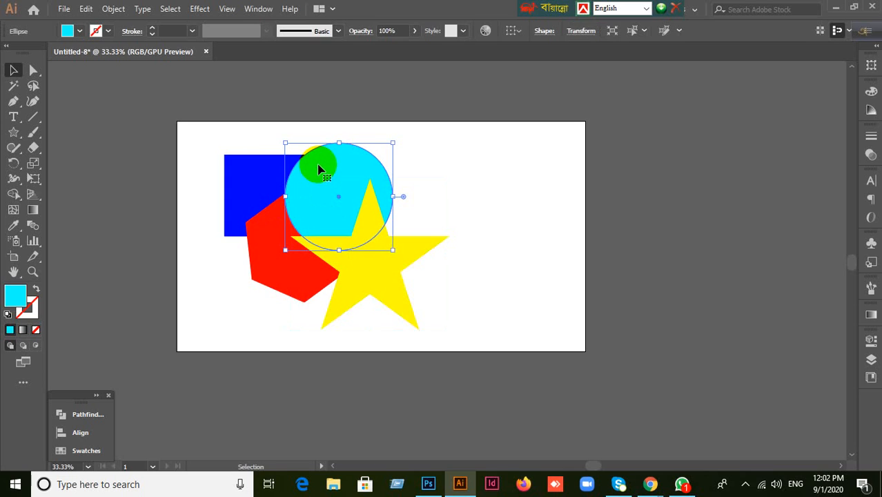
click(451, 199)
click(380, 281)
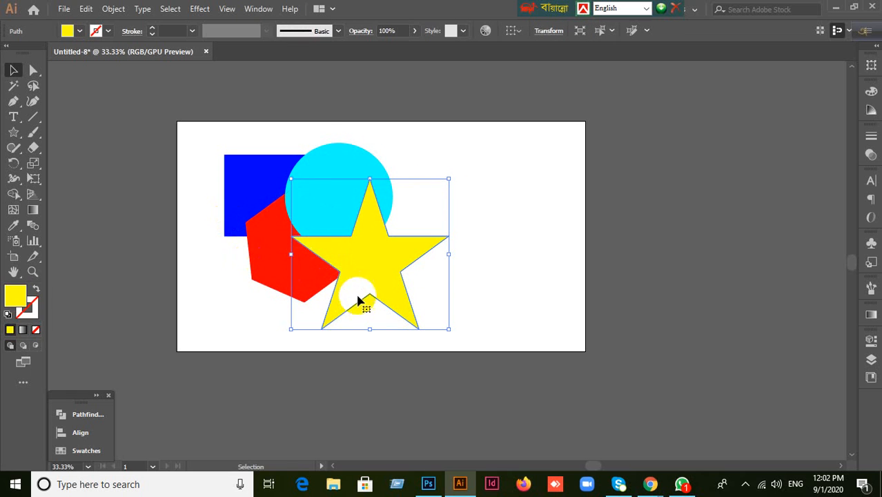
click(512, 260)
click(353, 270)
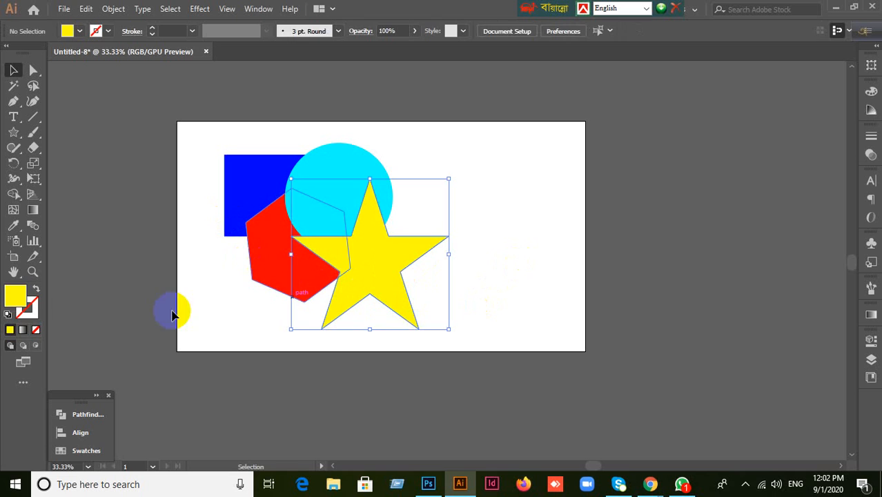
click(563, 257)
click(377, 261)
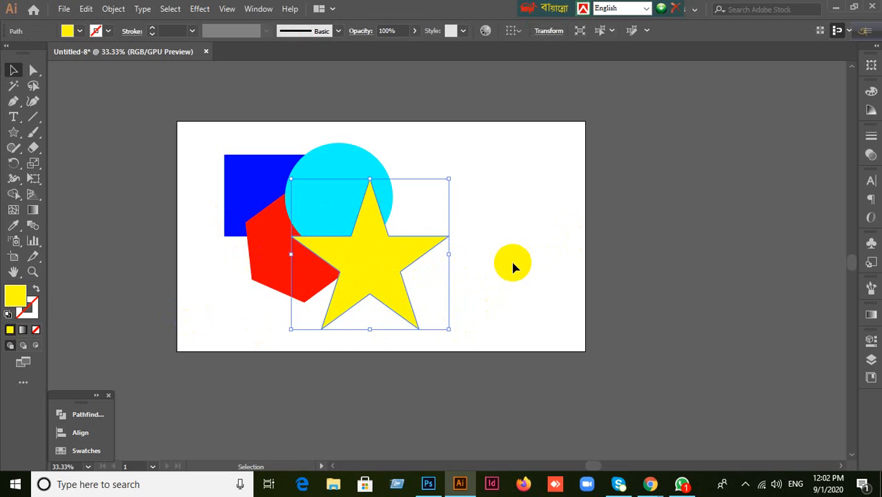
click(551, 261)
click(402, 273)
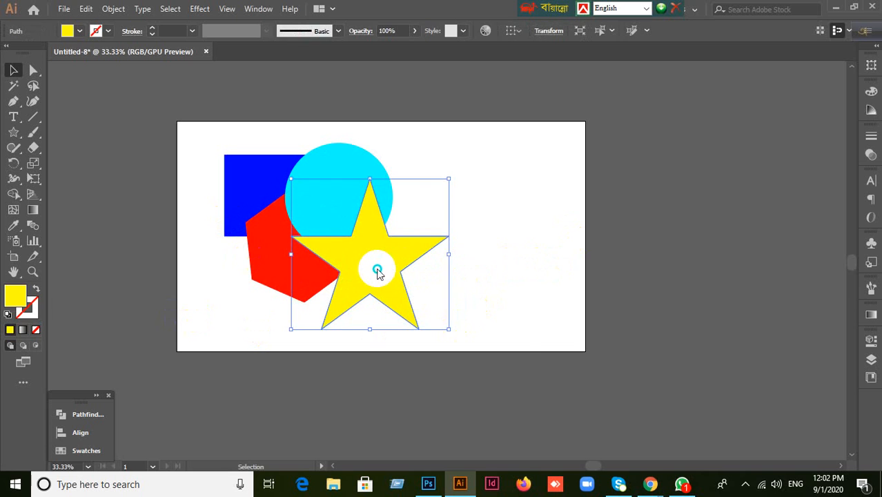
right_click(374, 263)
click(607, 165)
click(335, 255)
right_click(336, 256)
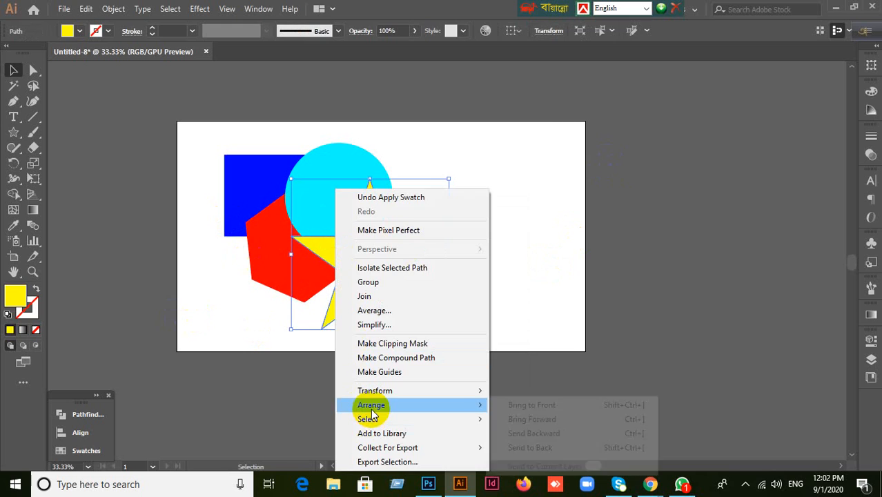
click(593, 234)
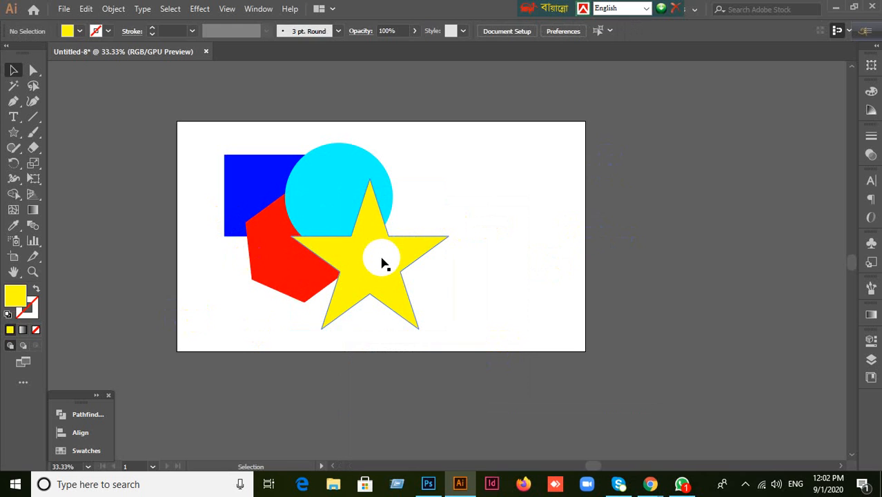
- Send the yellow star to the back of the stacking order, behind all other shapes
click(384, 263)
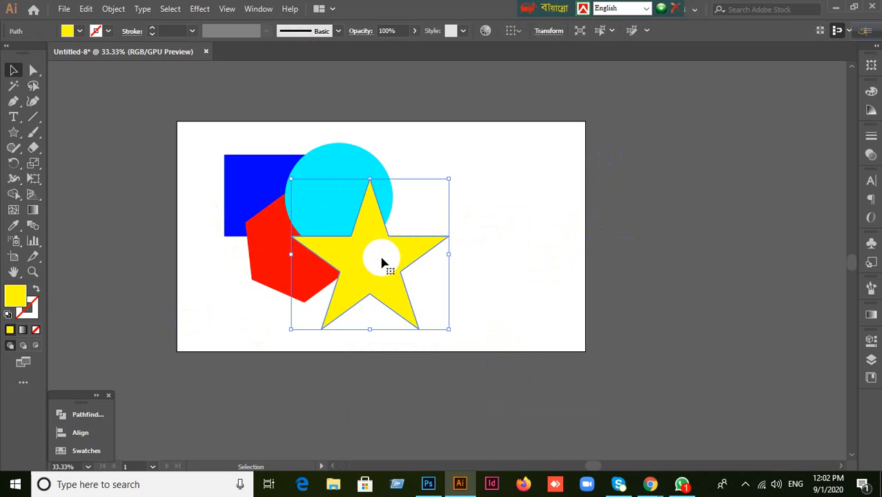
right_click(384, 263)
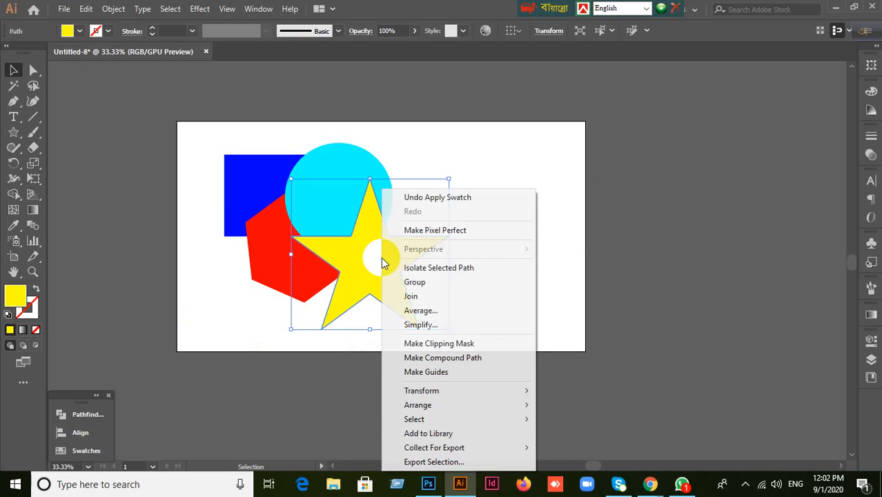
mouse_move(446, 405)
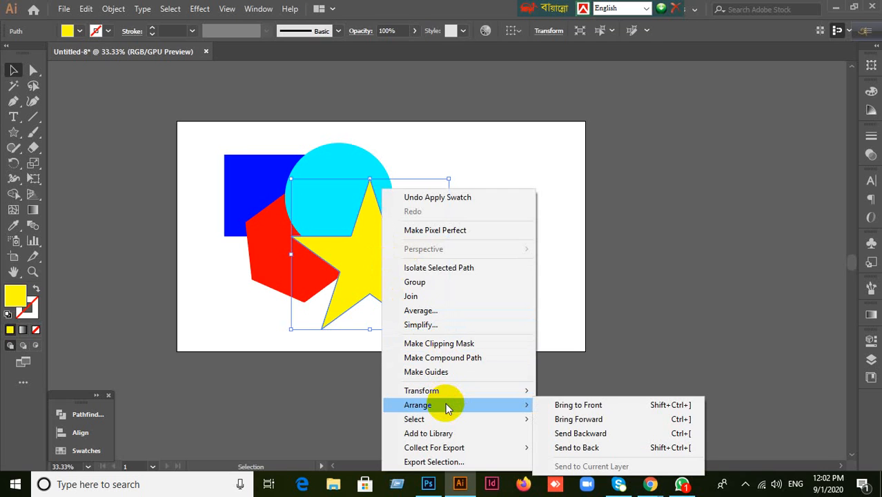
click(587, 448)
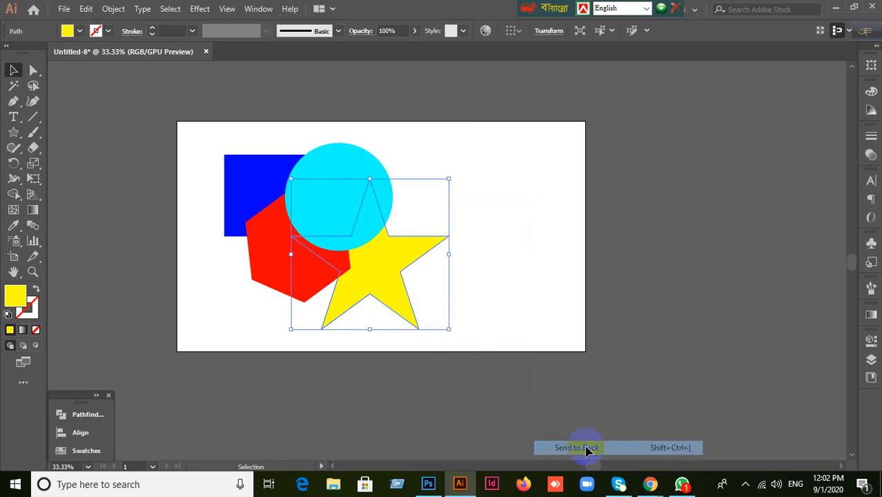
click(526, 349)
- Bring the yellow star to the front of the stacking order, above all other shapes
click(403, 308)
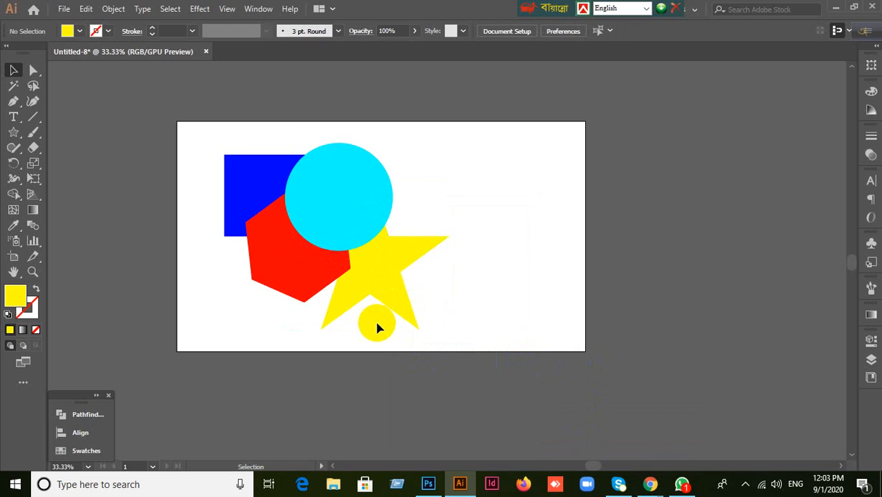
drag(377, 334, 385, 300)
right_click(386, 299)
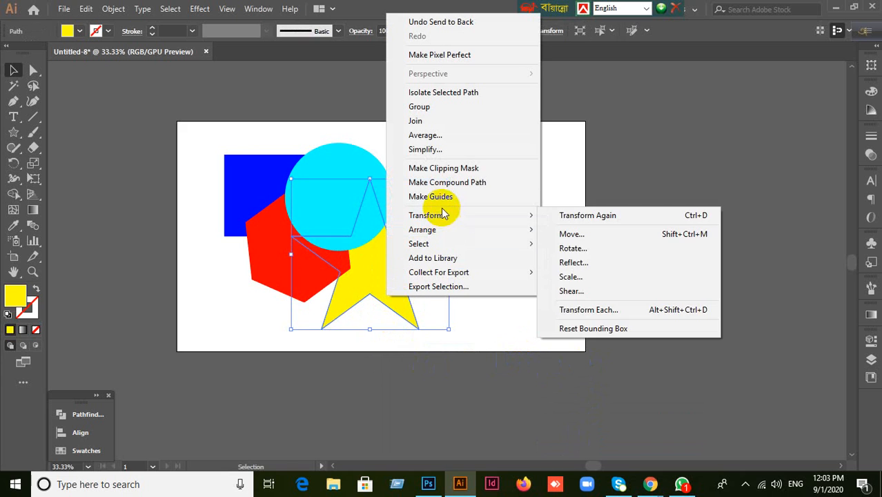
mouse_move(440, 229)
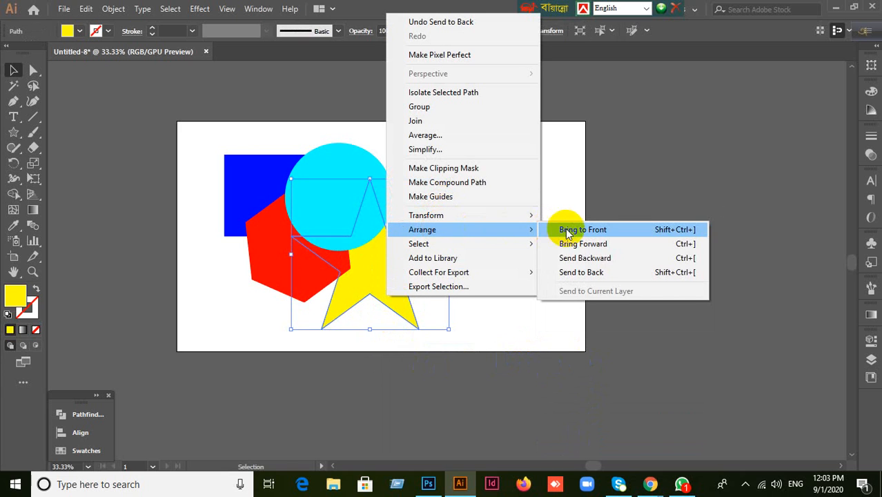
click(578, 231)
click(547, 255)
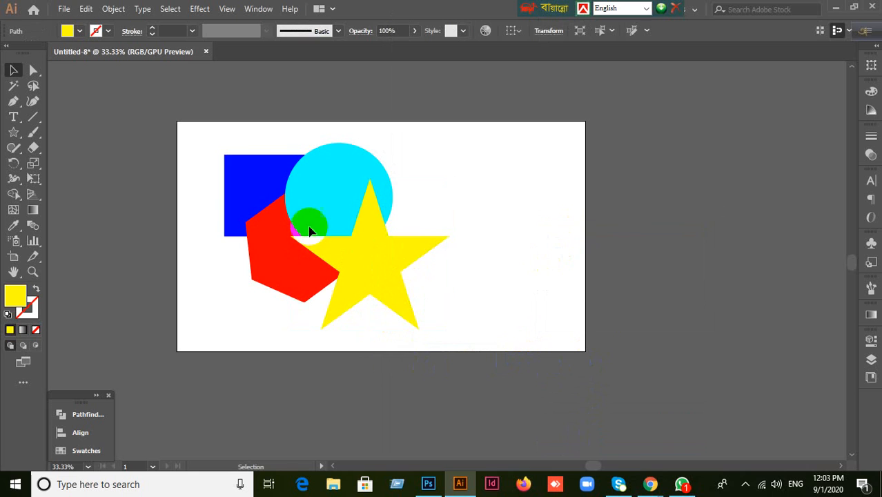
- Bring the blue rectangle to the front of the stacking order and move it slightly down and to the left
click(262, 181)
right_click(262, 181)
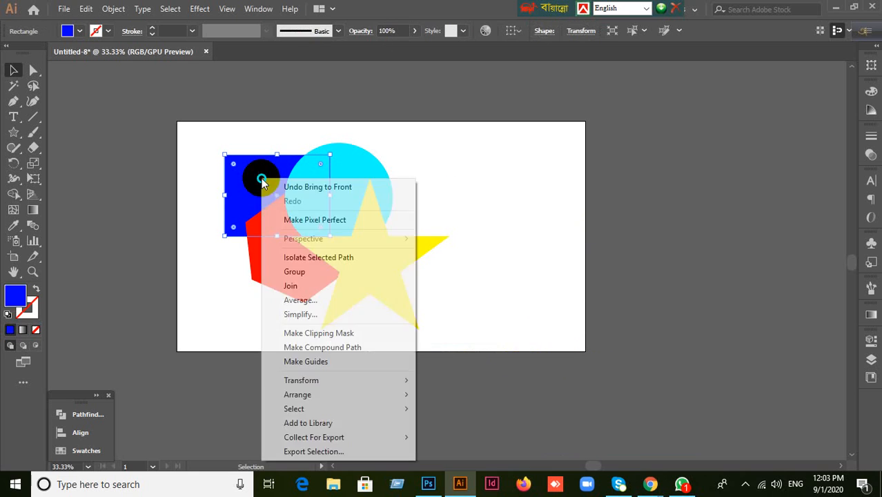
mouse_move(307, 394)
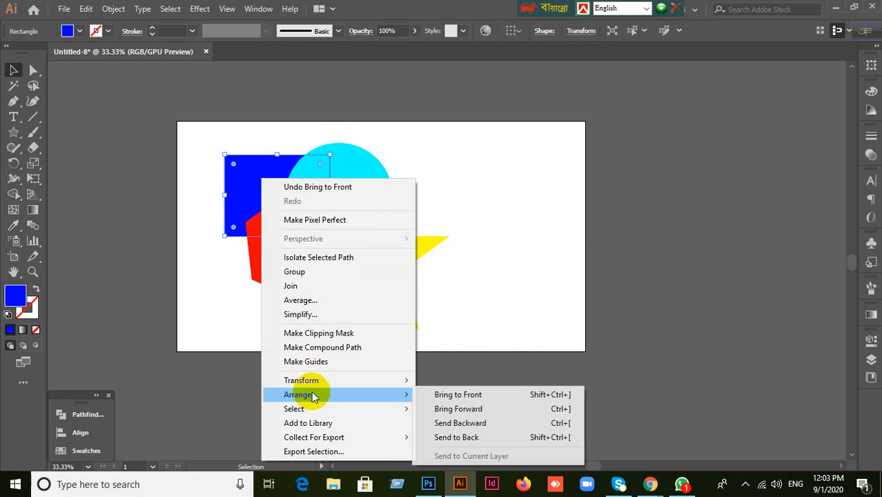
click(498, 395)
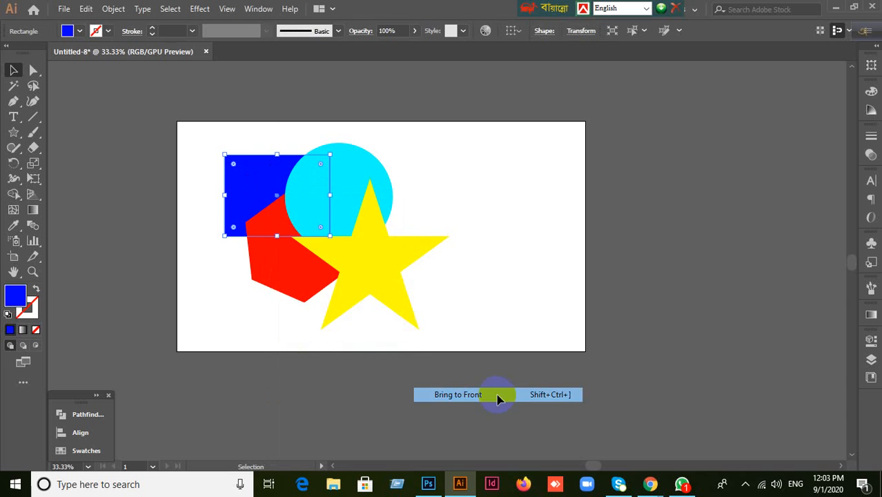
click(513, 286)
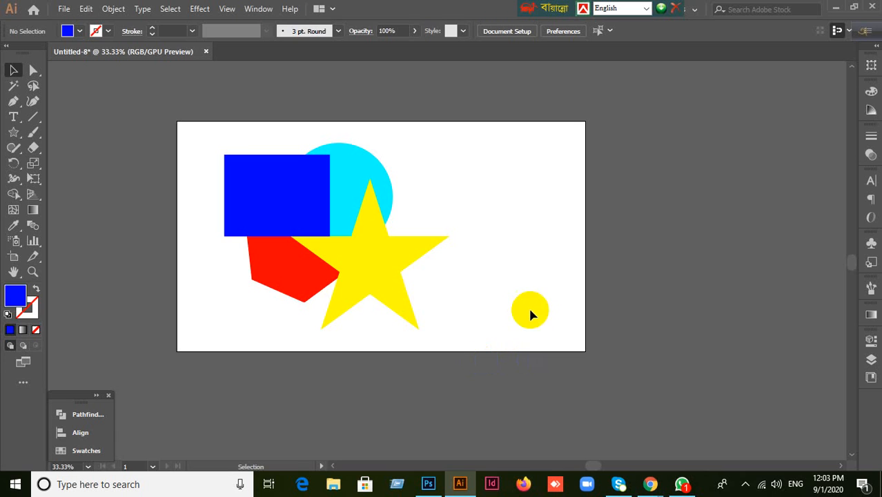
mouse_move(282, 203)
mouse_down()
mouse_move(281, 222)
mouse_move(286, 209)
mouse_up()
click(509, 177)
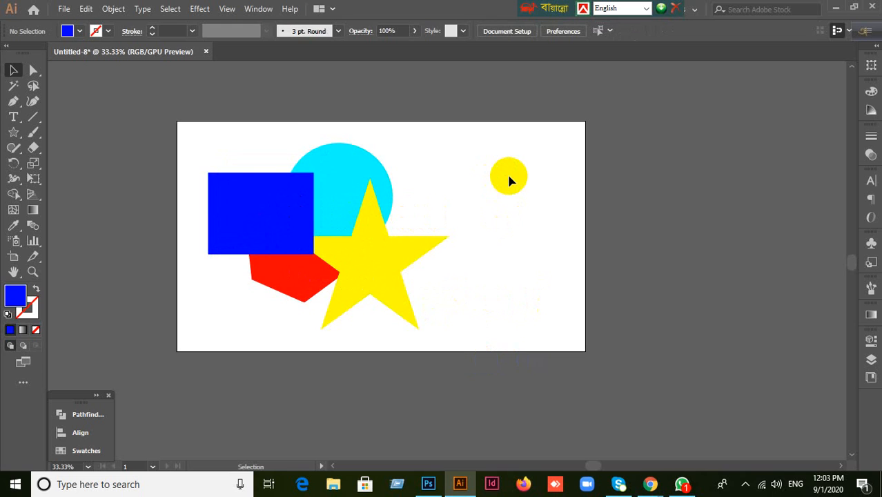
- Select the blue rectangle and examine which layer it belongs to in the layer list
click(292, 225)
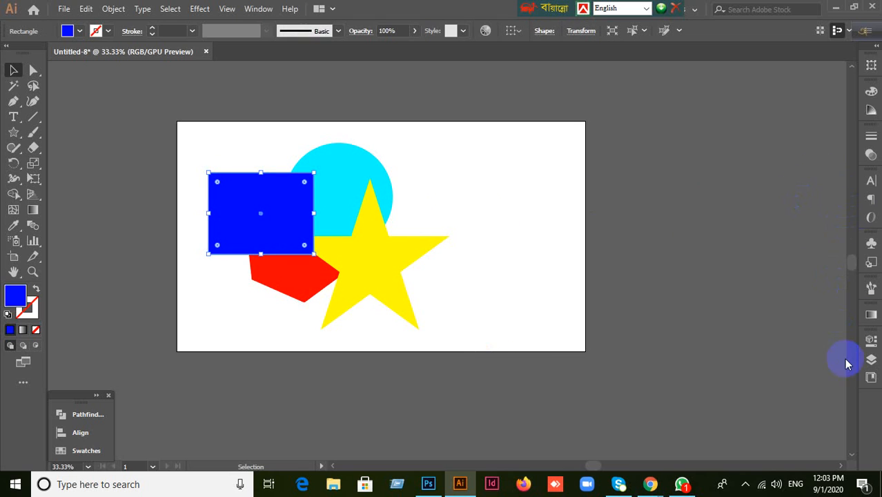
click(869, 360)
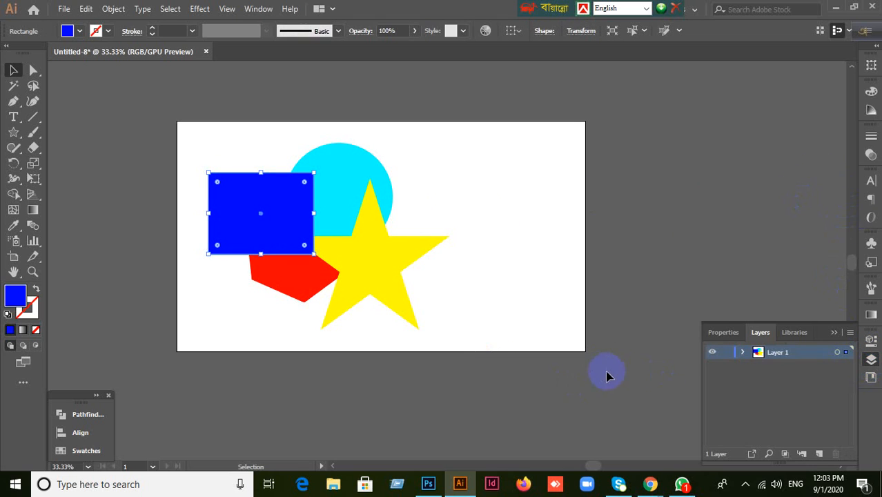
click(833, 332)
click(708, 292)
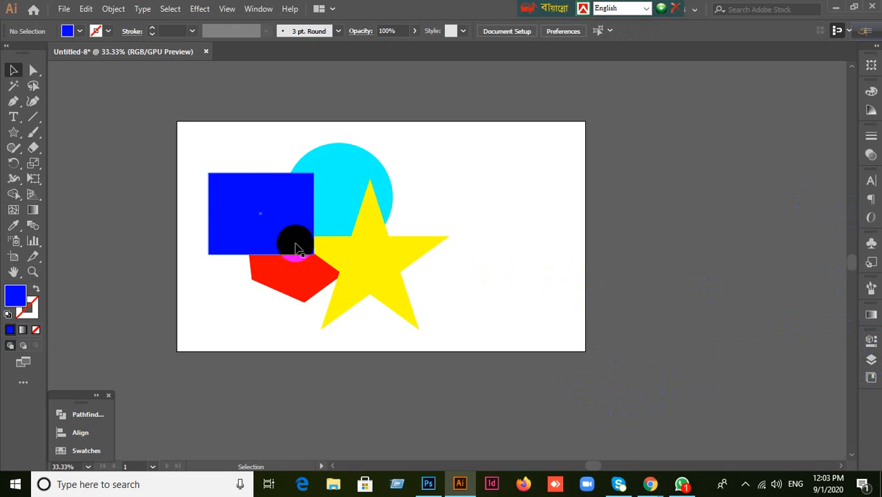
click(250, 232)
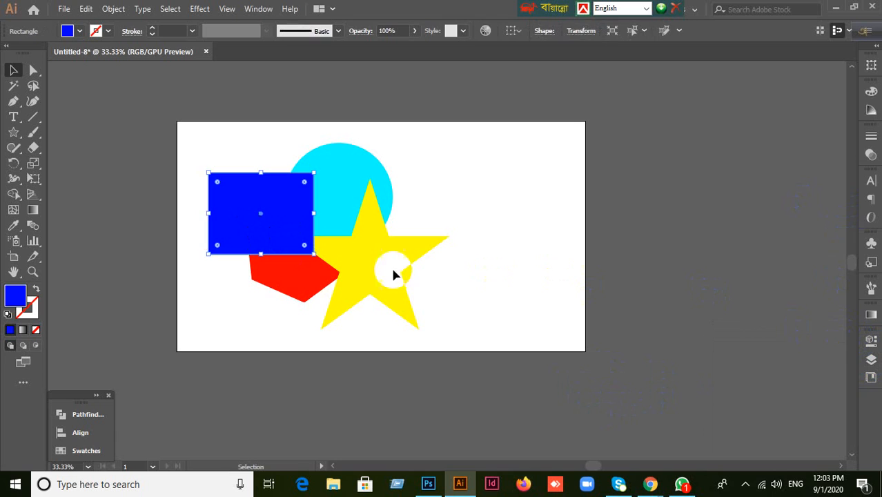
click(870, 358)
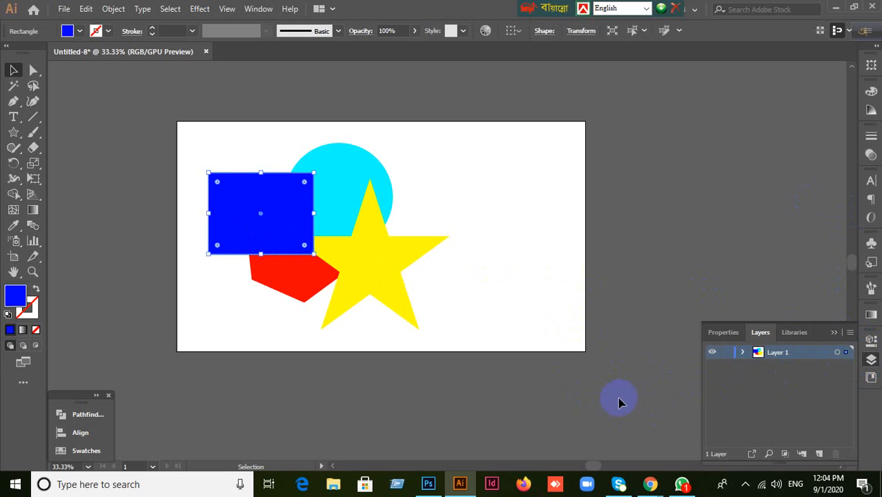
click(581, 402)
click(835, 335)
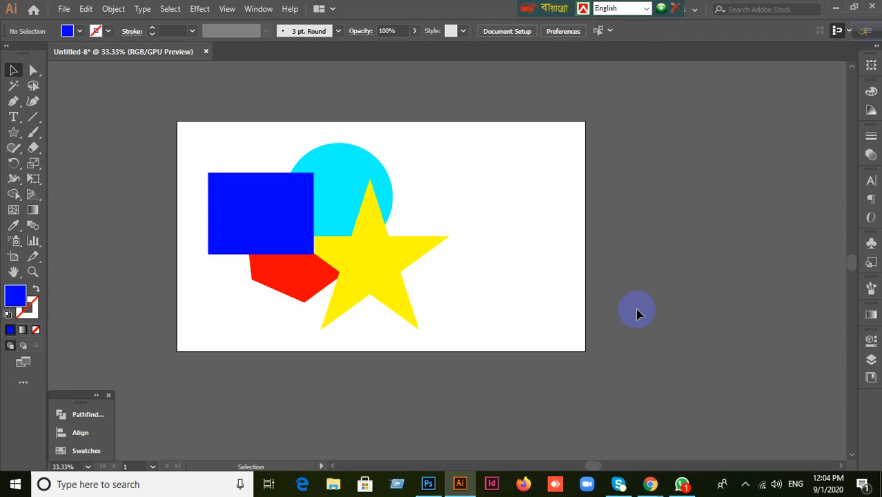
click(871, 359)
click(871, 361)
- Enlarge the artwork to 50% and examine the blue rectangle over the other shapes
scroll(156, 154, up, 2)
scroll(365, 183, down, 1)
drag(620, 267, 552, 223)
click(330, 217)
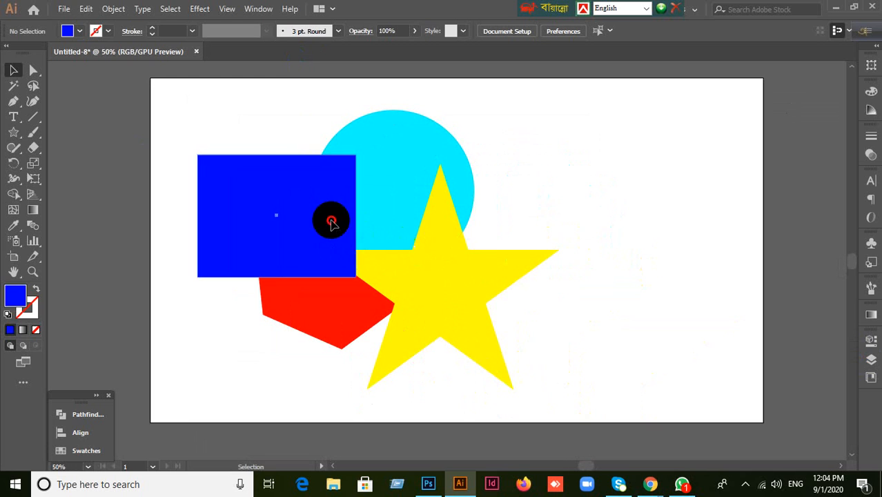
click(571, 239)
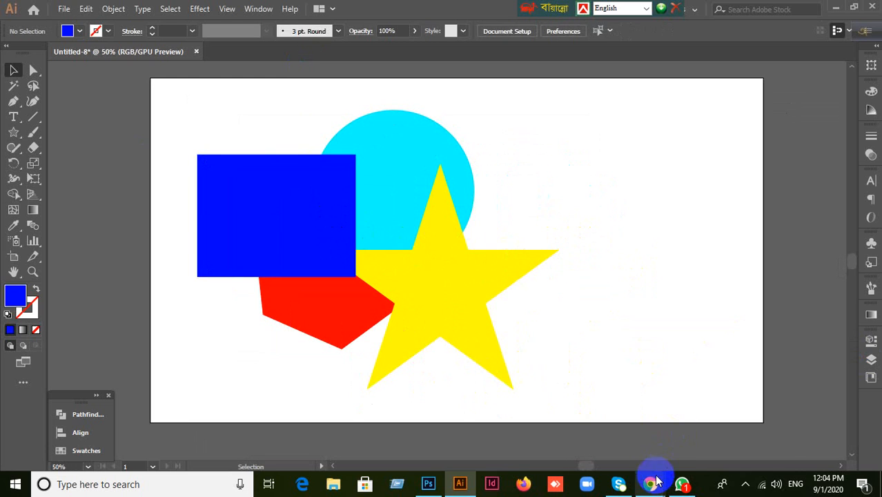
- Switch to Chrome and close the Google Translate search page
mouse_move(650, 484)
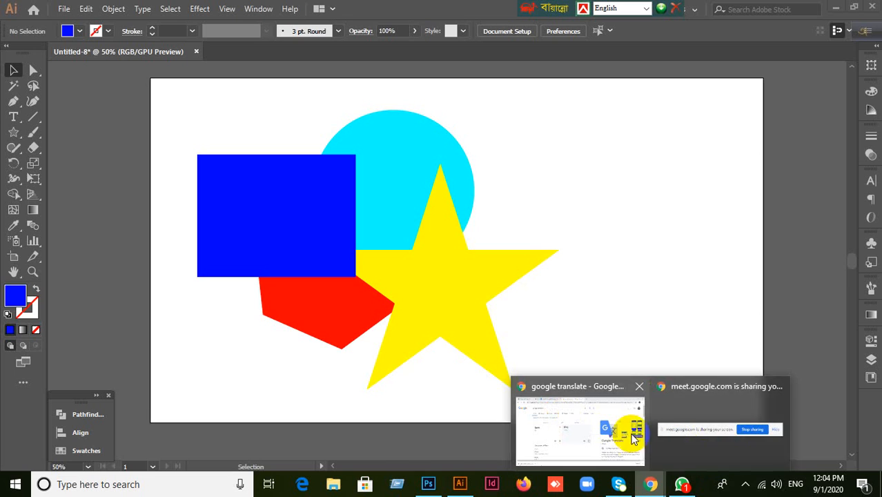
click(604, 424)
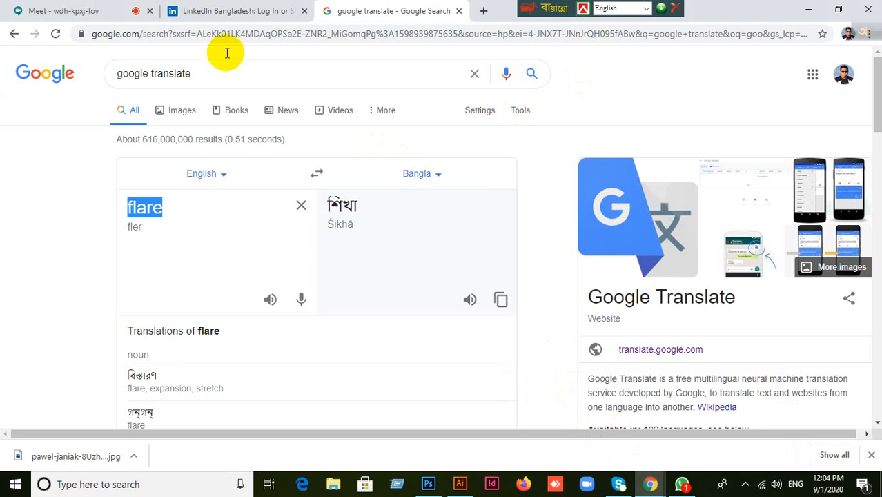
click(77, 14)
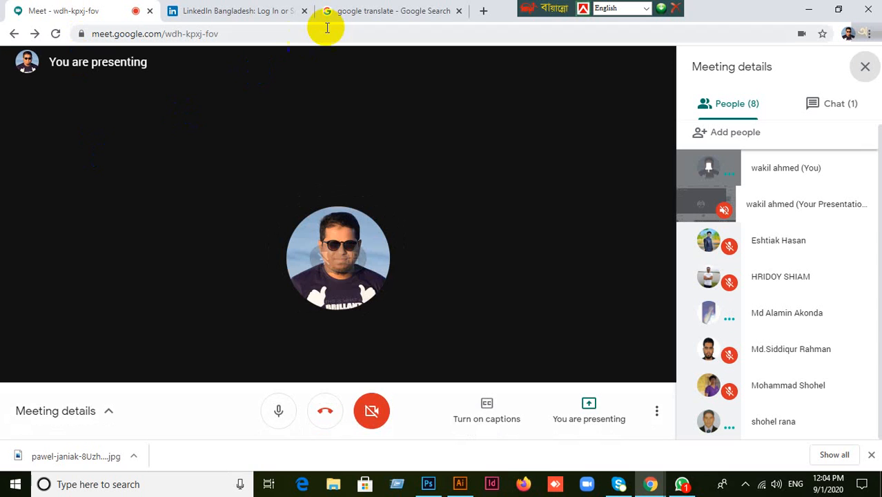
click(383, 14)
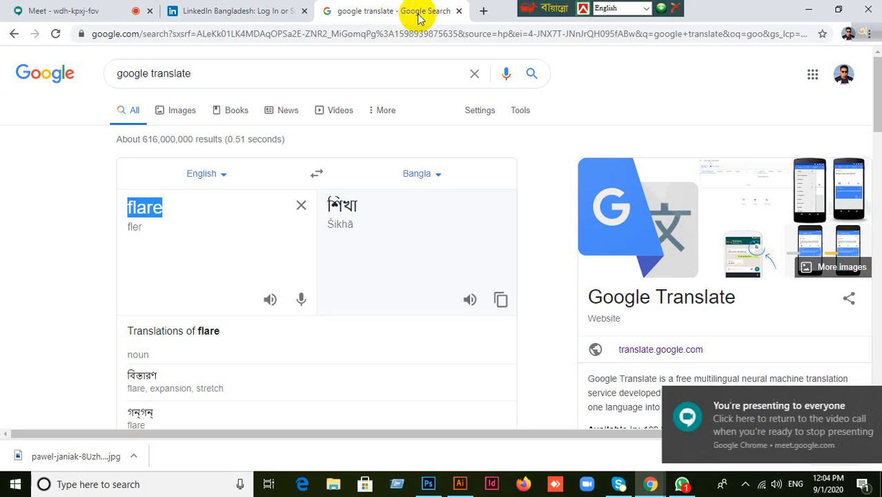
click(459, 12)
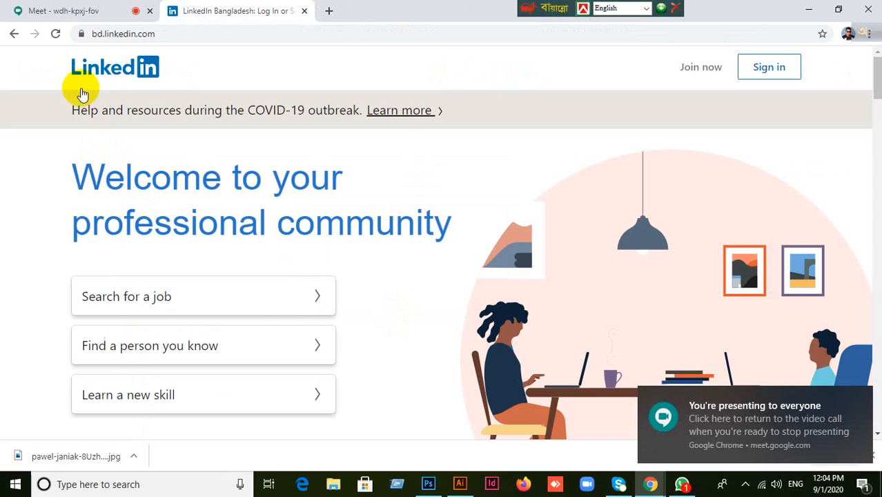
- Check the Google Meet call and switch to Photoshop
click(74, 14)
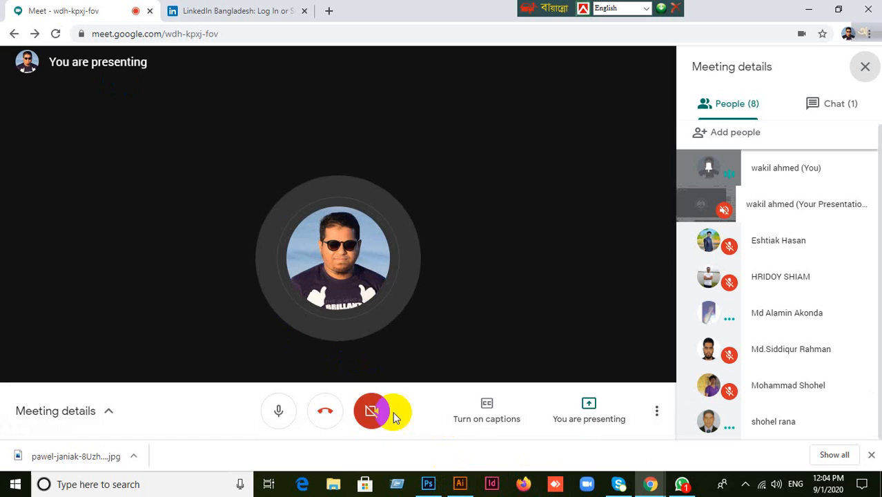
click(428, 485)
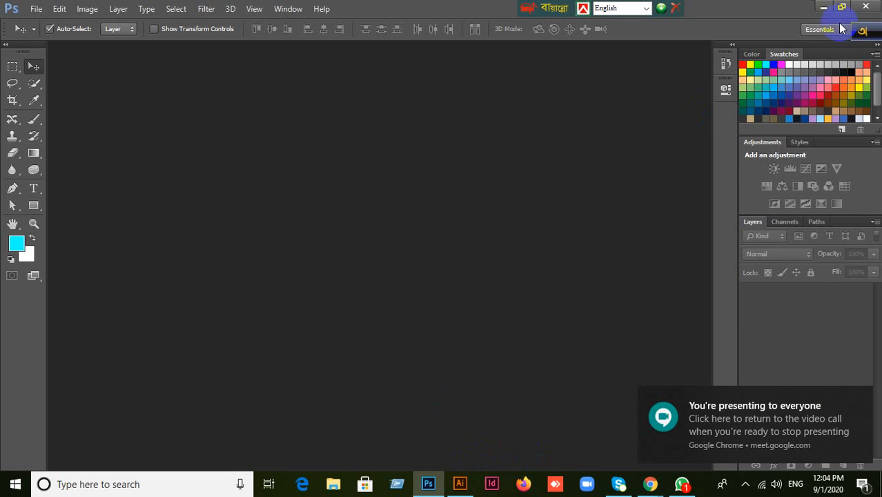
- Minimise Photoshop, switch to Illustrator and select the blue rectangle to examine its stacking position
click(823, 7)
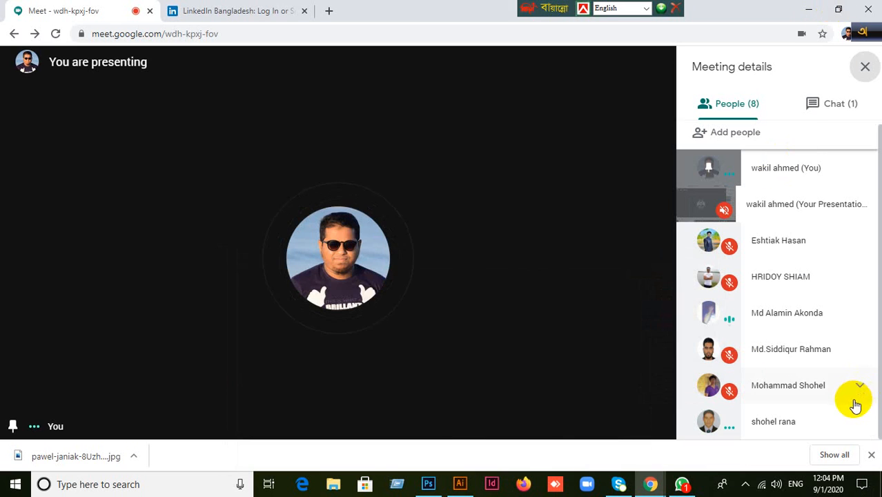
click(459, 486)
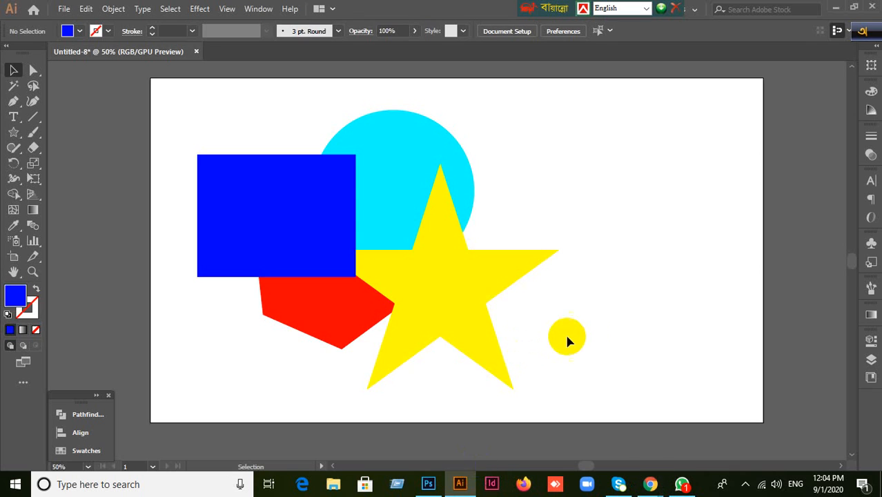
click(318, 249)
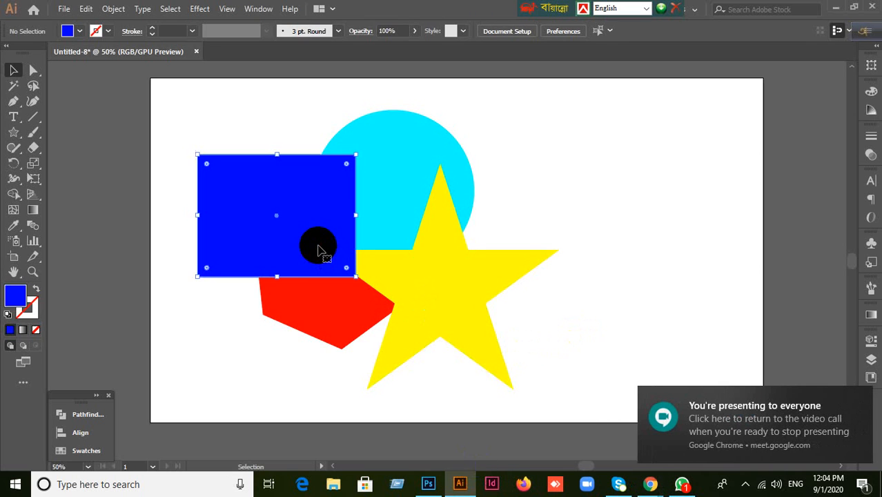
click(284, 383)
click(310, 264)
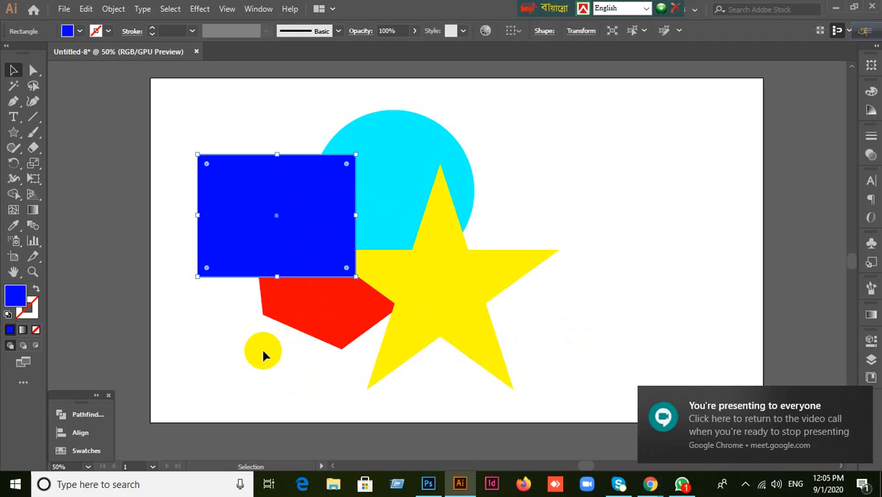
click(261, 351)
- Send the blue rectangle backward three levels, behind the yellow star, the cyan circle and the red hexagon
click(292, 230)
right_click(292, 235)
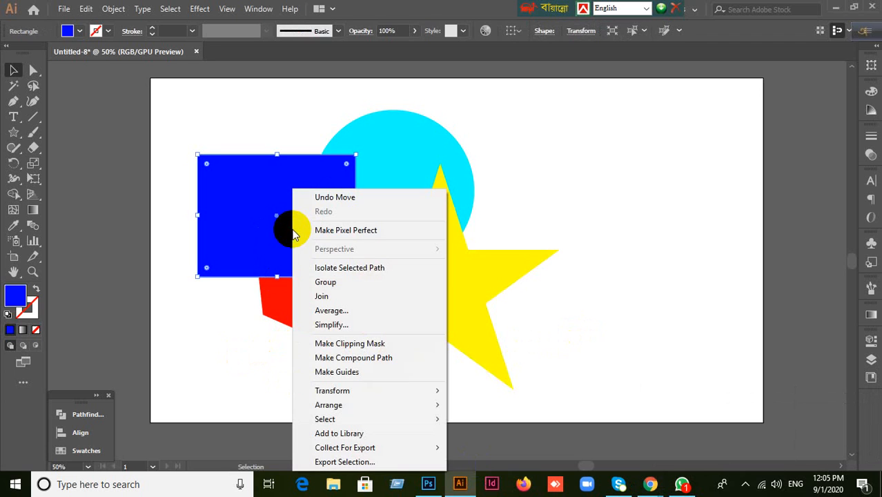
mouse_move(345, 405)
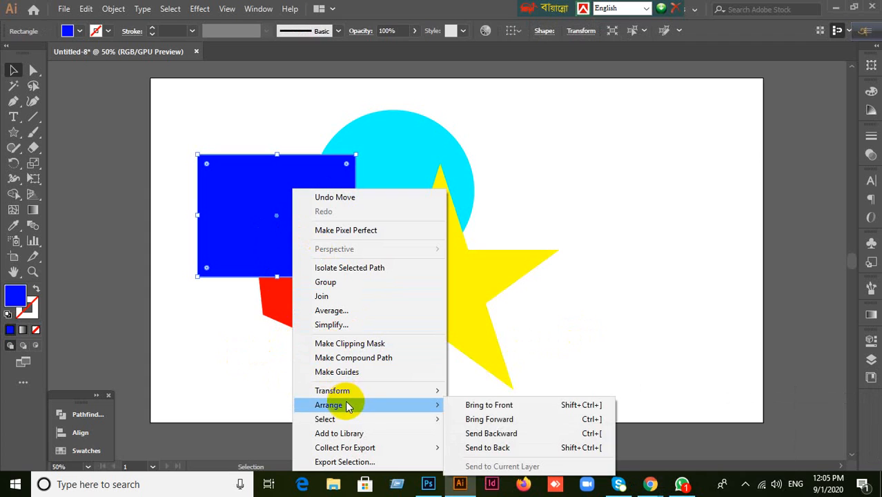
click(493, 433)
right_click(246, 242)
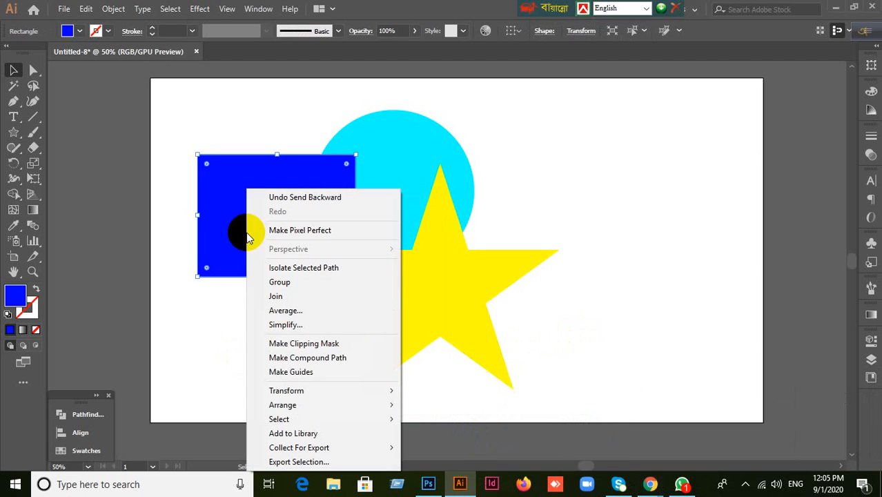
mouse_move(308, 409)
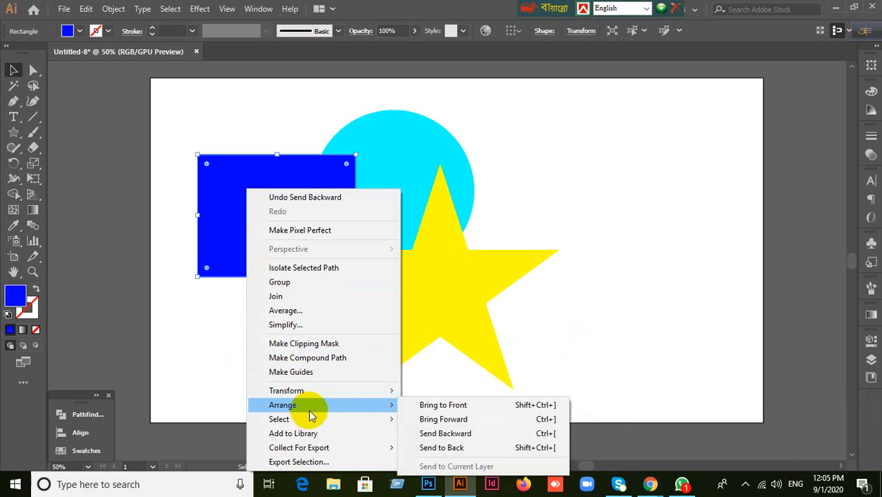
click(454, 435)
right_click(272, 232)
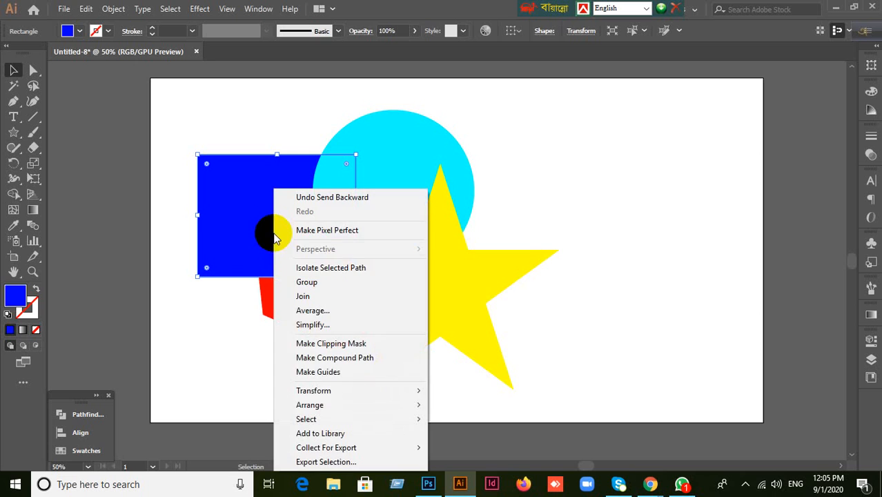
mouse_move(338, 408)
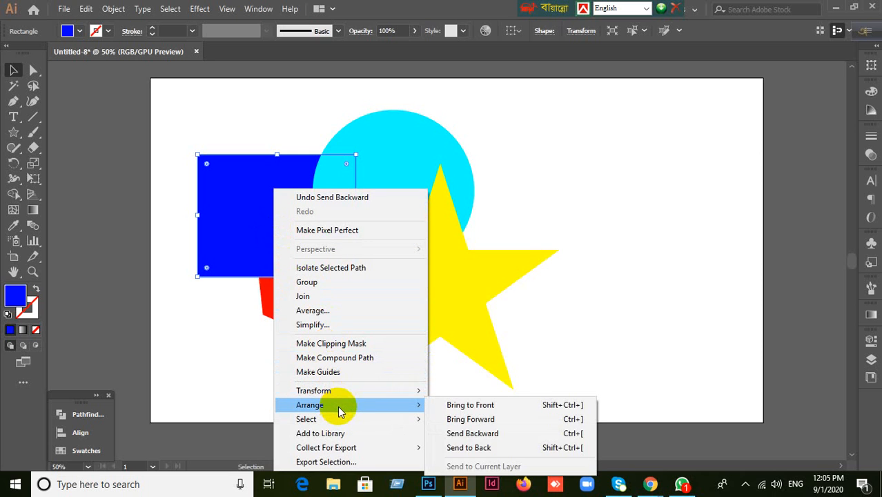
click(486, 435)
right_click(236, 190)
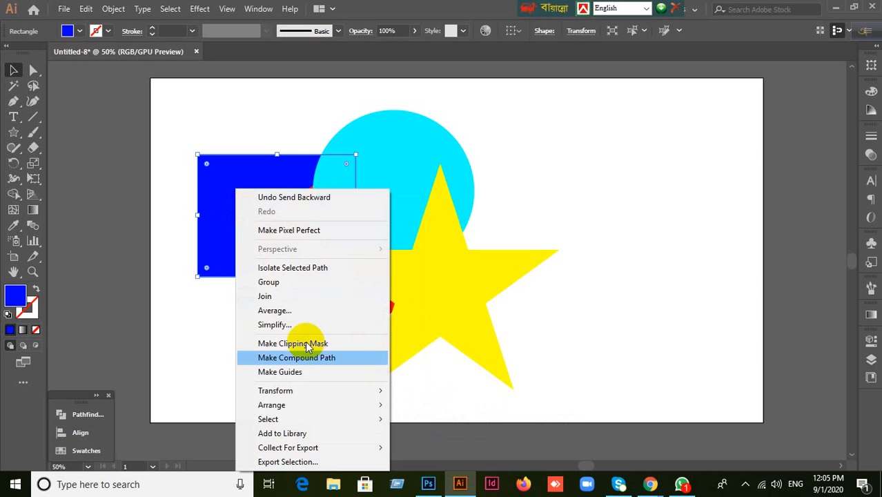
mouse_move(308, 406)
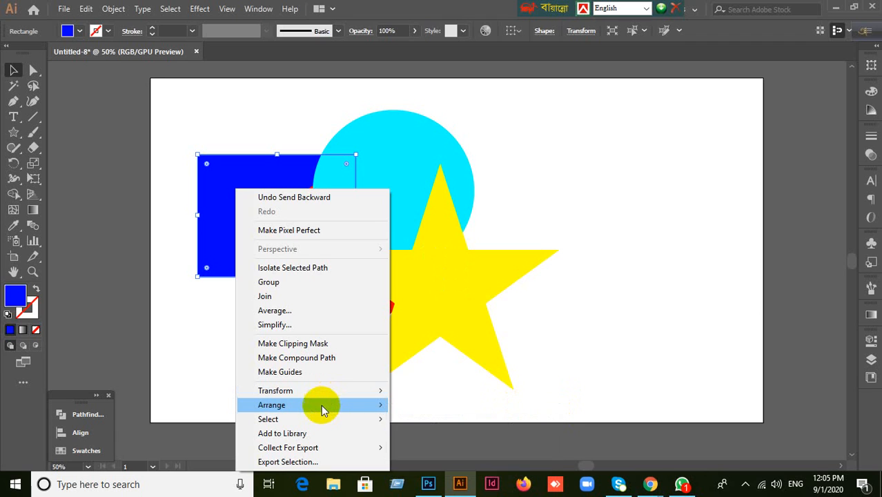
click(476, 448)
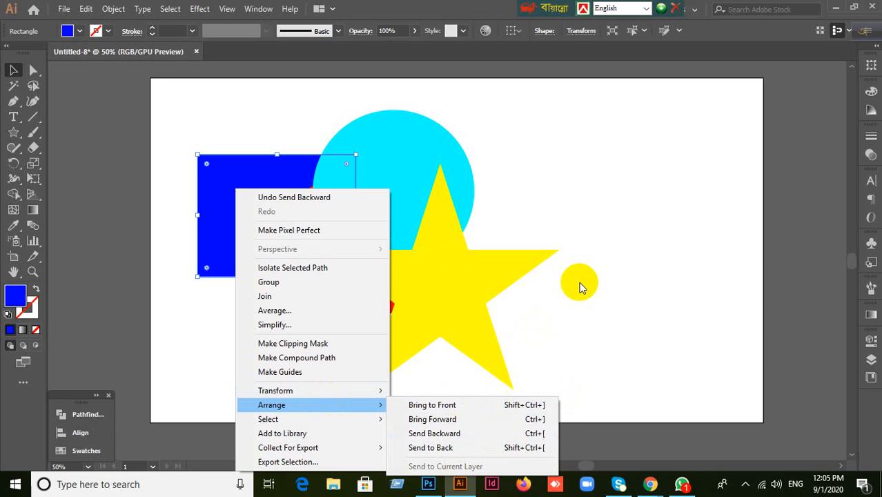
click(384, 191)
- Bring the red hexagon to the front of all shapes and send it backward one level, behind the yellow star
click(292, 288)
right_click(291, 274)
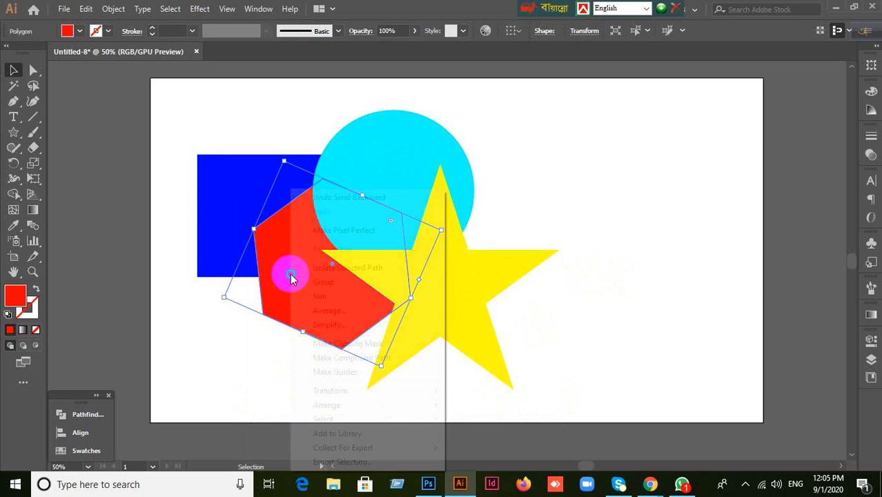
mouse_move(365, 407)
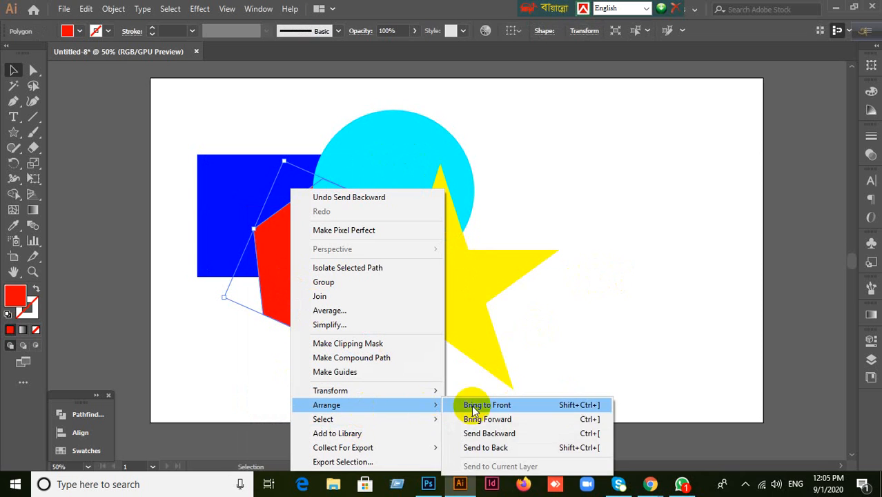
click(471, 405)
right_click(341, 274)
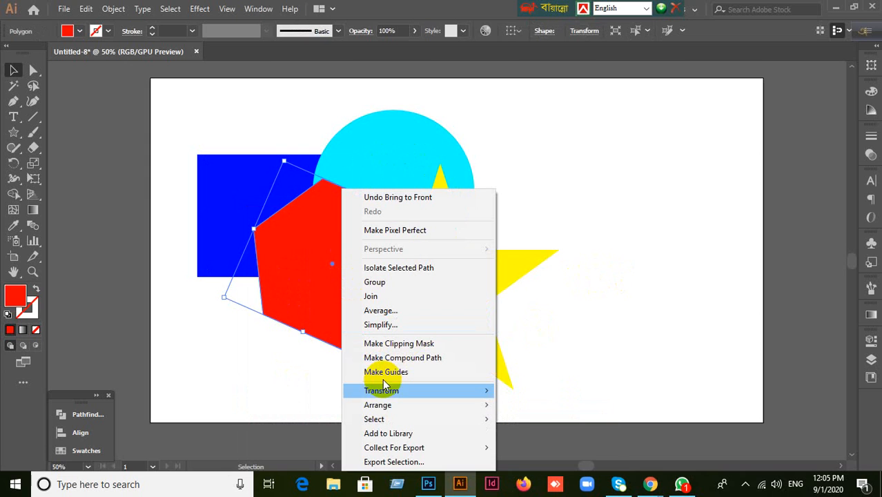
mouse_move(450, 409)
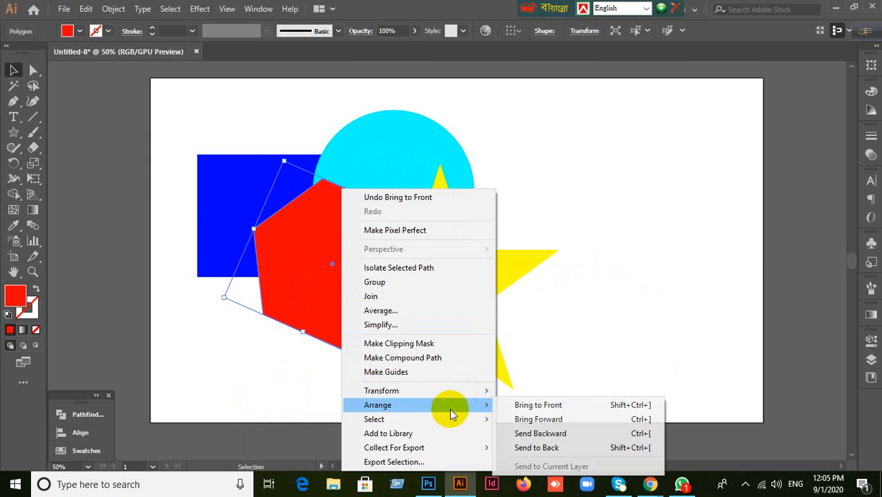
click(542, 433)
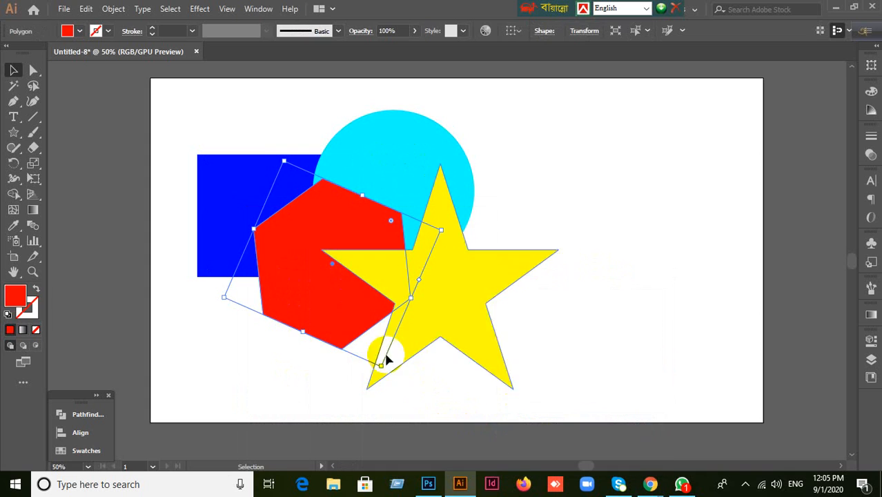
- Select the red hexagon, blue rectangle, yellow star and cyan circle in turn to examine their stacking order
click(331, 319)
click(611, 299)
click(324, 300)
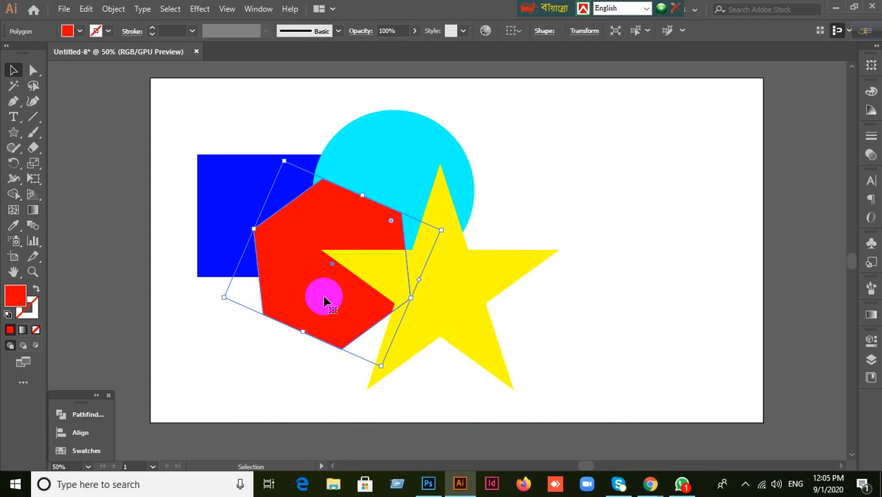
key(a)
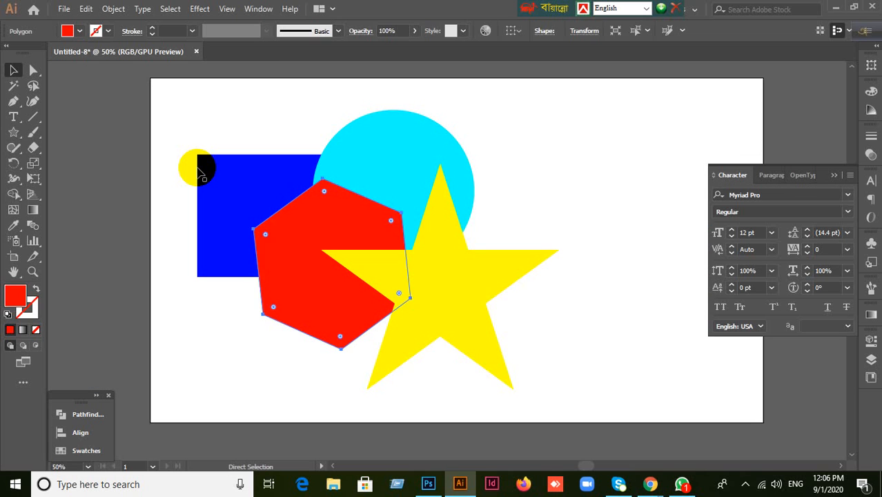
click(256, 212)
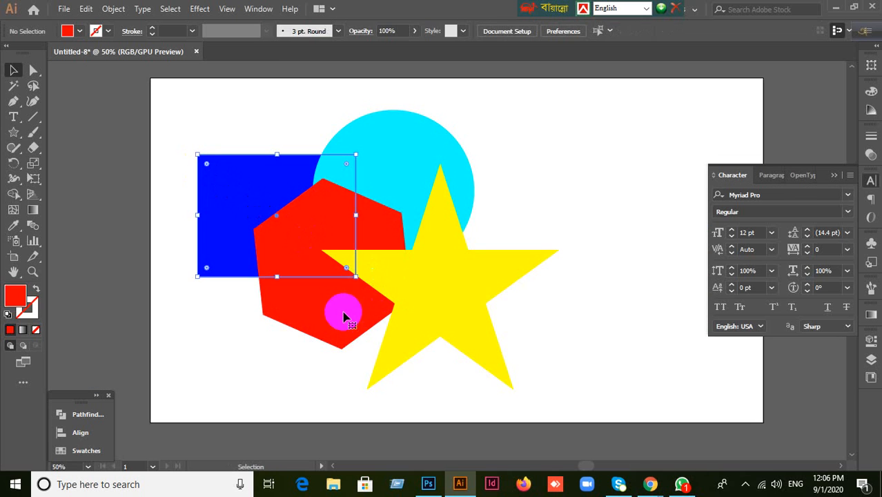
click(343, 312)
click(453, 318)
click(454, 178)
click(599, 199)
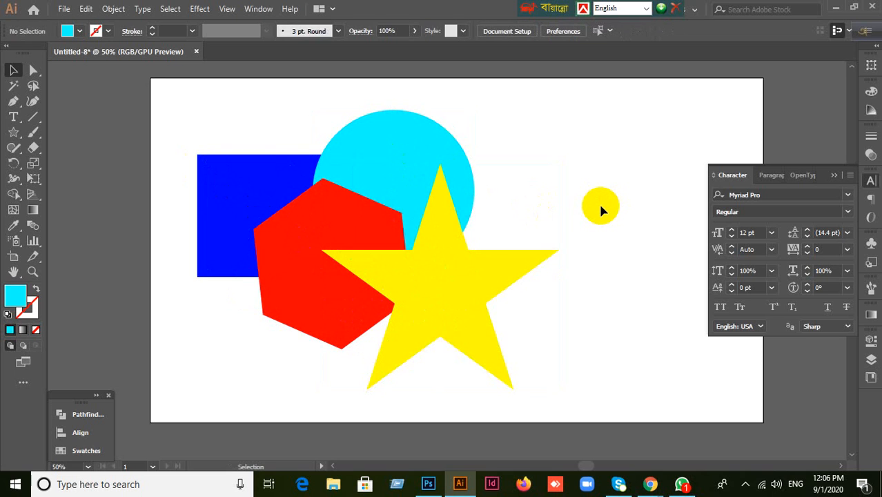
- Bring the cyan circle forward one level, above the red hexagon, and deselect it
click(387, 165)
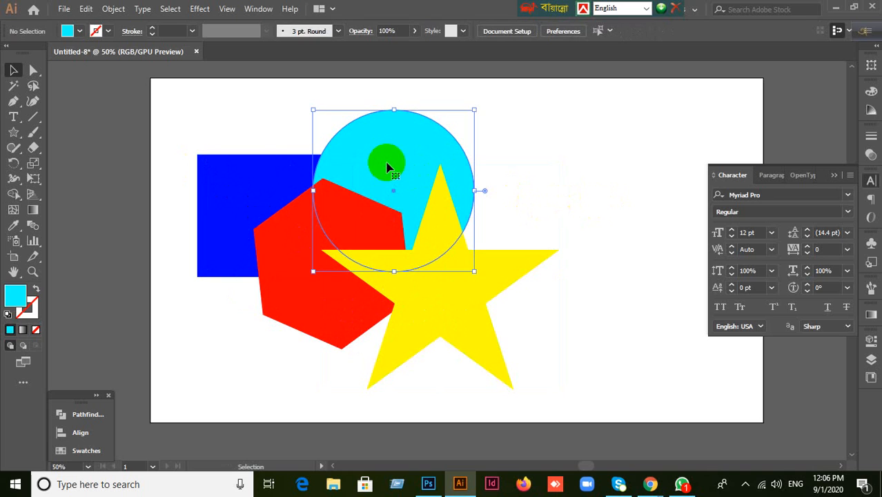
right_click(387, 165)
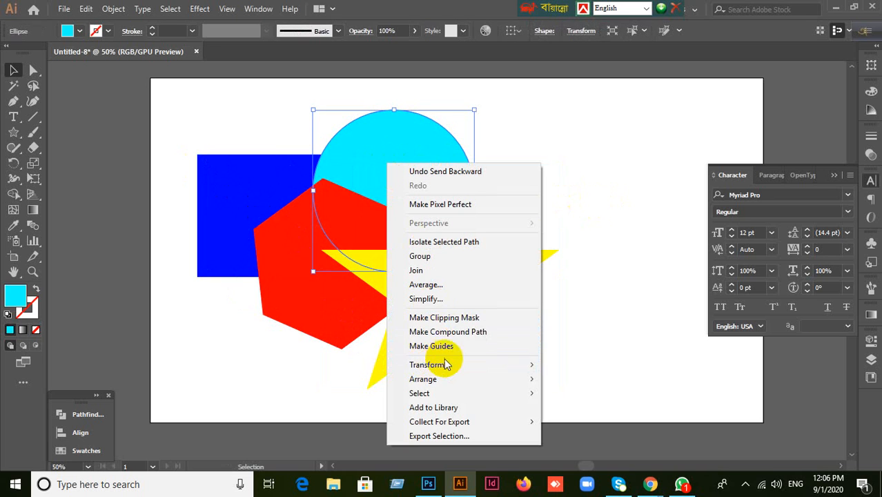
click(595, 201)
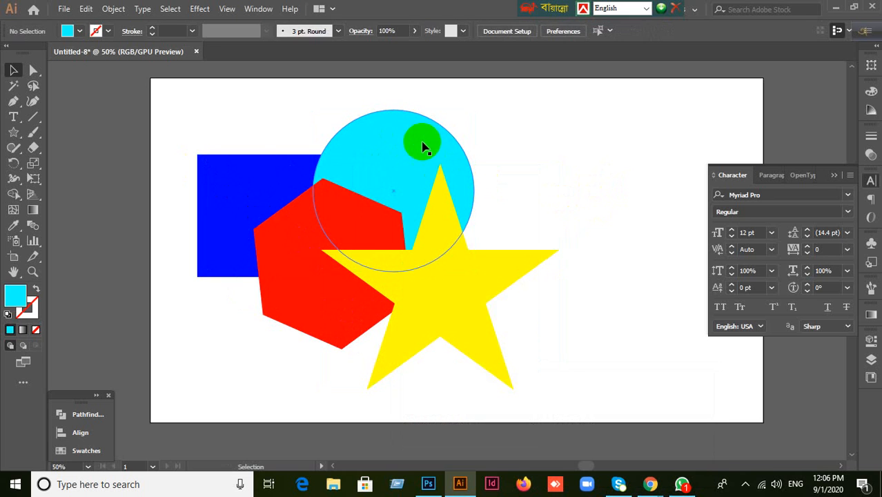
click(394, 152)
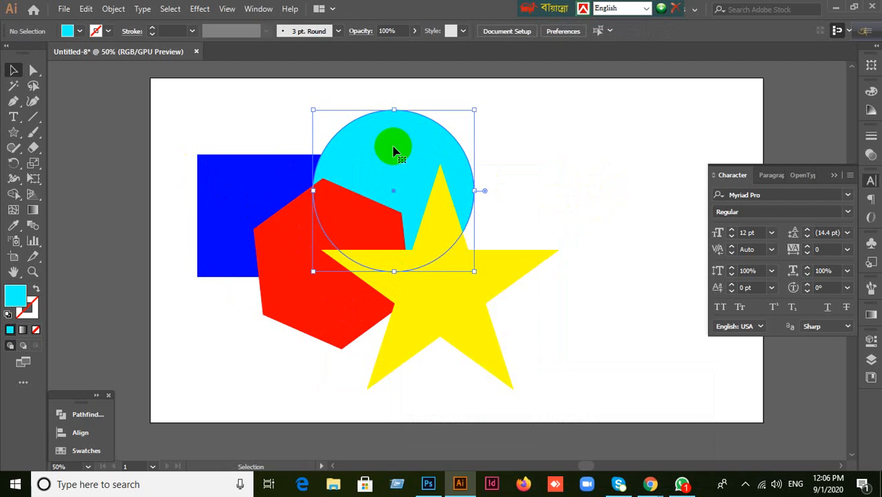
right_click(395, 151)
mouse_move(446, 364)
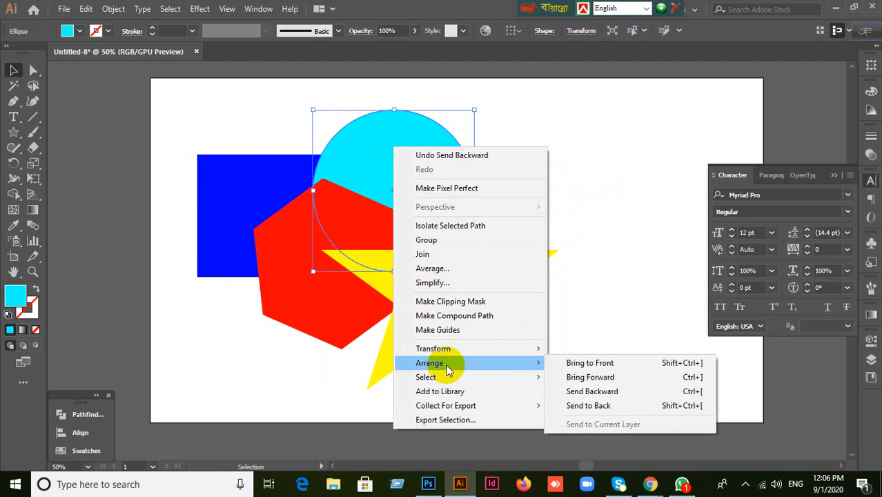
click(592, 381)
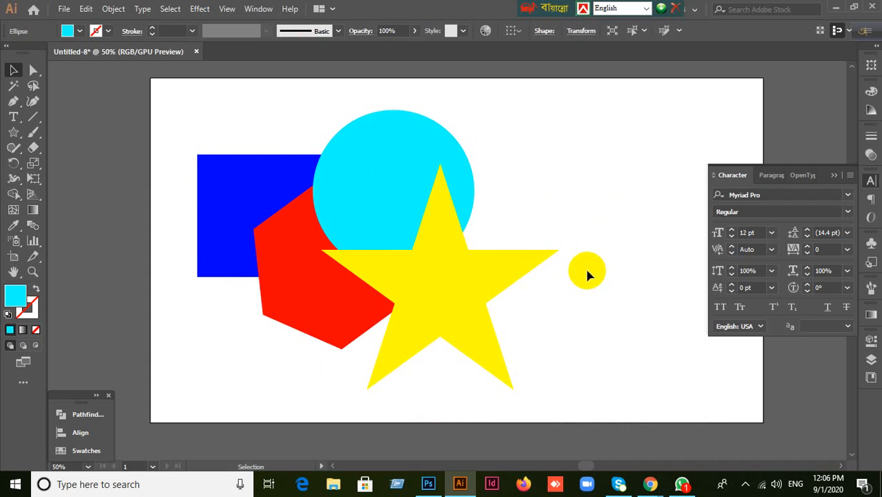
click(361, 161)
click(641, 230)
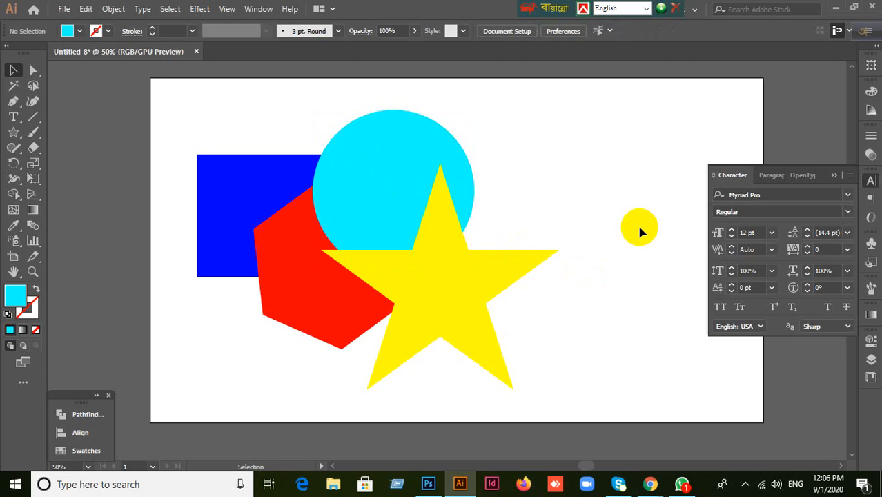
- Collapse the Character panel and select the circle, hexagon, star and rectangle one after another to review the new order
click(835, 178)
click(370, 183)
click(303, 280)
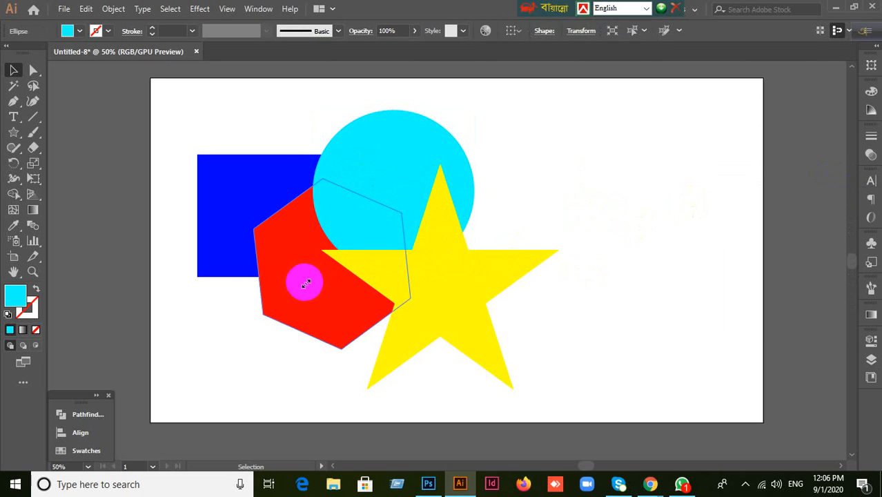
click(483, 315)
click(580, 230)
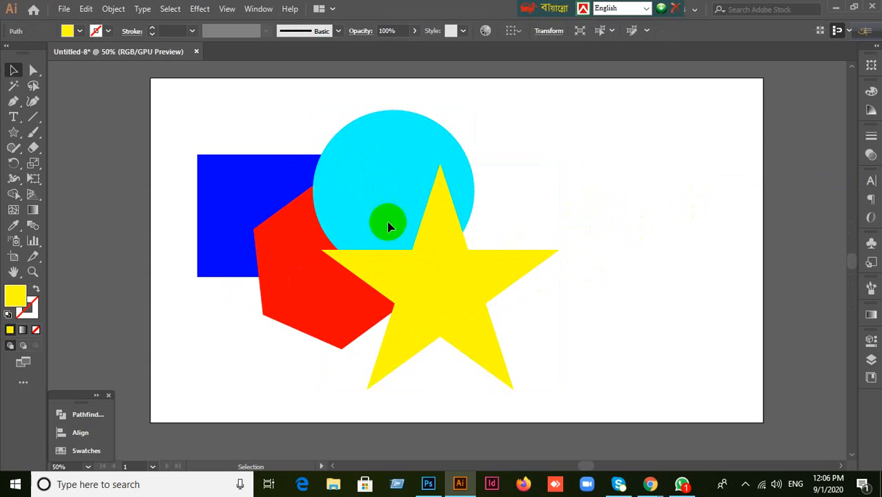
click(252, 194)
click(508, 177)
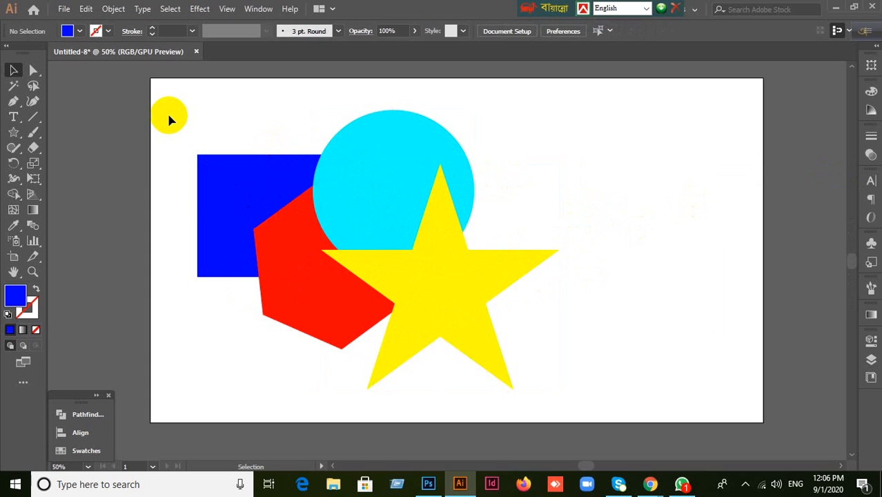
- Select the cyan circle, examine the Arrange commands available for it, and deselect it
click(405, 195)
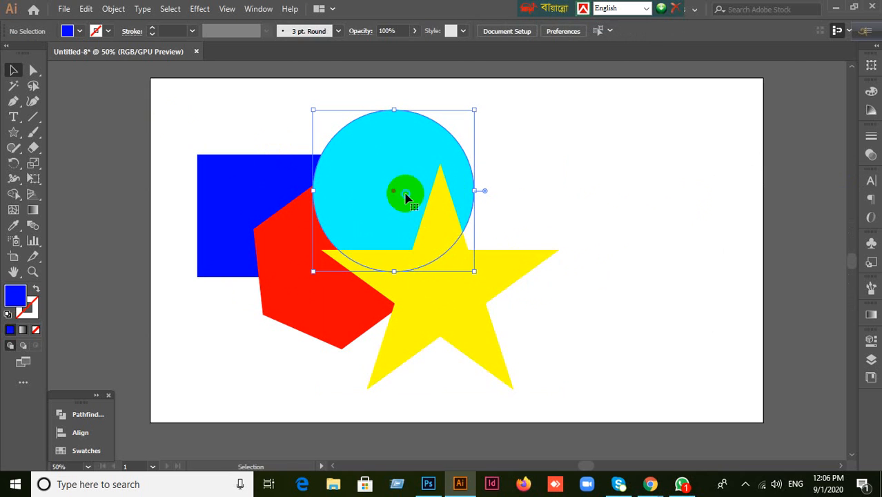
right_click(405, 196)
mouse_move(445, 405)
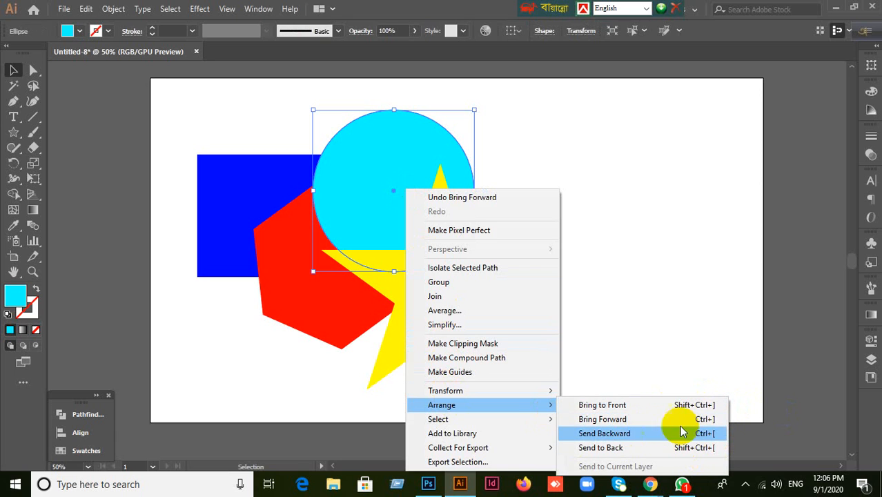
click(603, 433)
click(645, 227)
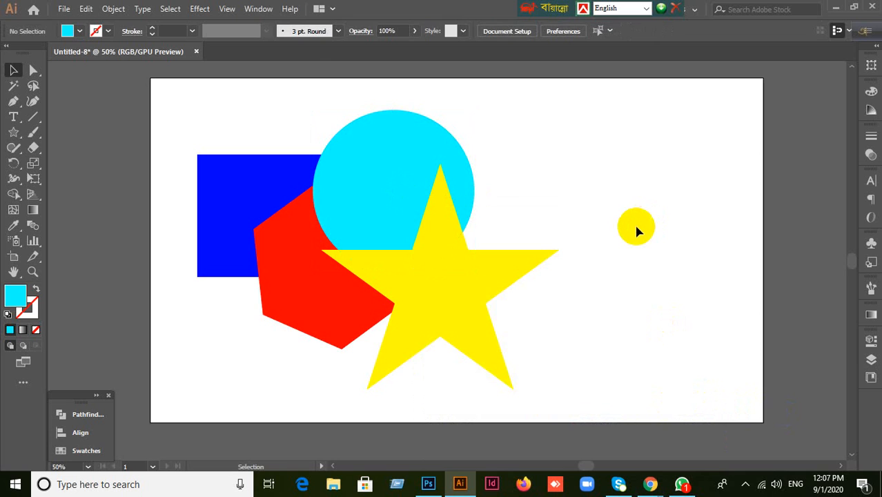
- Try moving the cyan circle away from the other shapes, undo the move and deselect it
drag(392, 171, 616, 161)
click(587, 275)
key(ctrl+z)
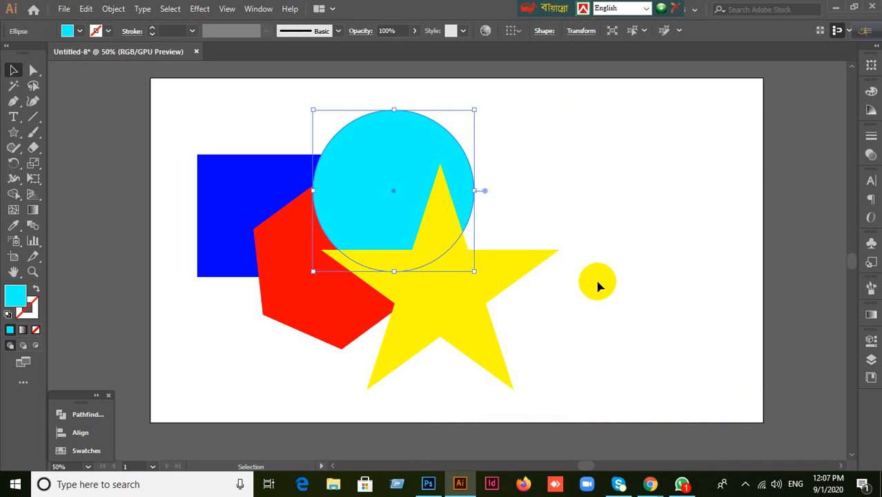
click(592, 279)
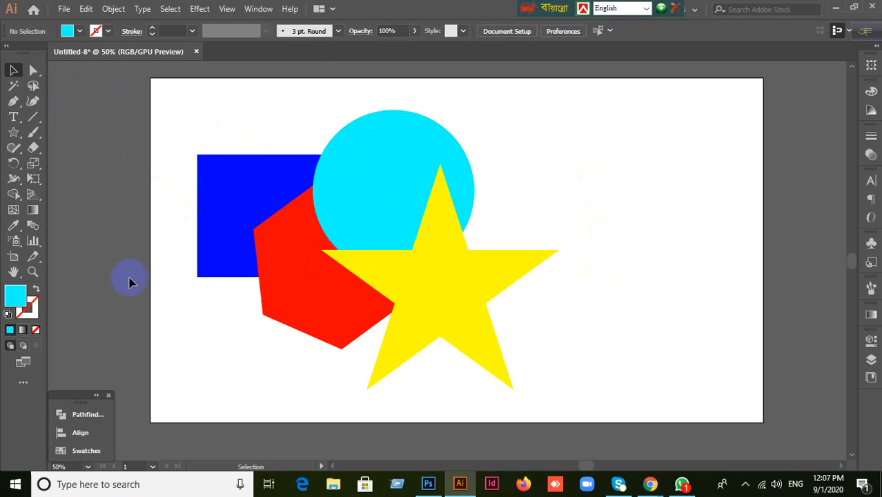
- Move the blue rectangle to the artboard's upper right, scale it down to less than half its size, and deselect it
click(194, 177)
drag(244, 196, 613, 135)
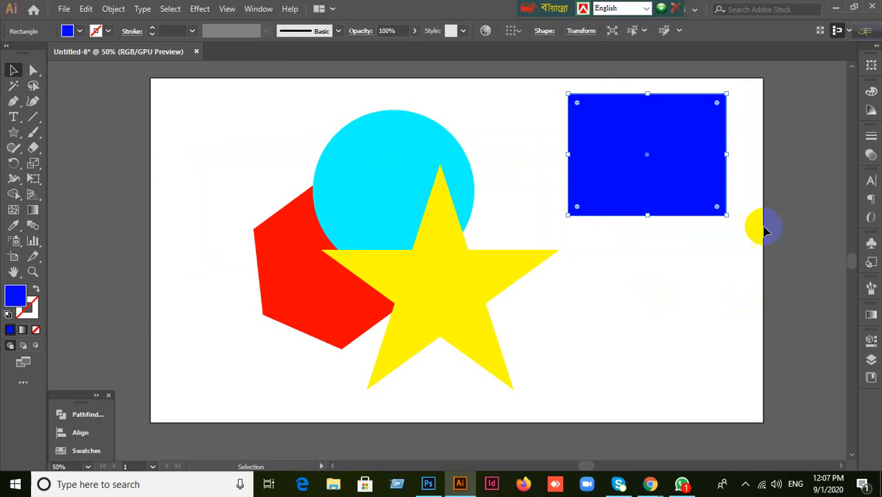
drag(728, 216, 633, 146)
click(591, 243)
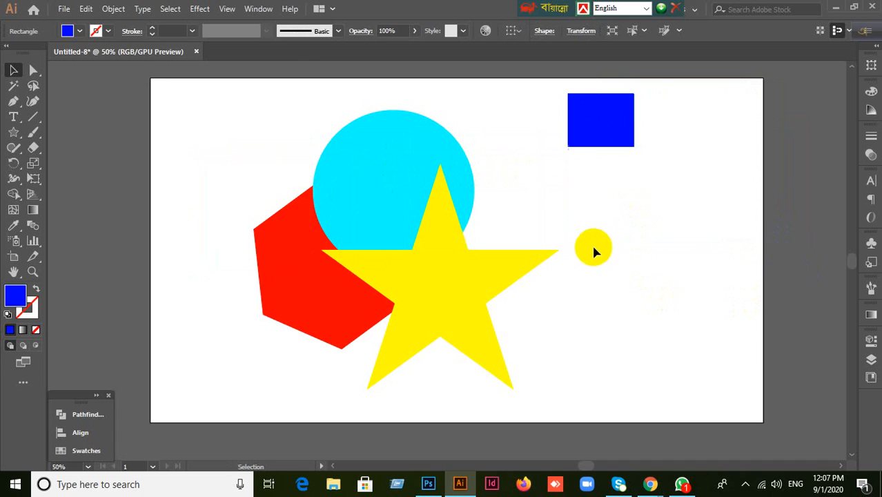
- Move the cyan circle to the artboard's right edge below the blue rectangle and enlarge it slightly
click(407, 234)
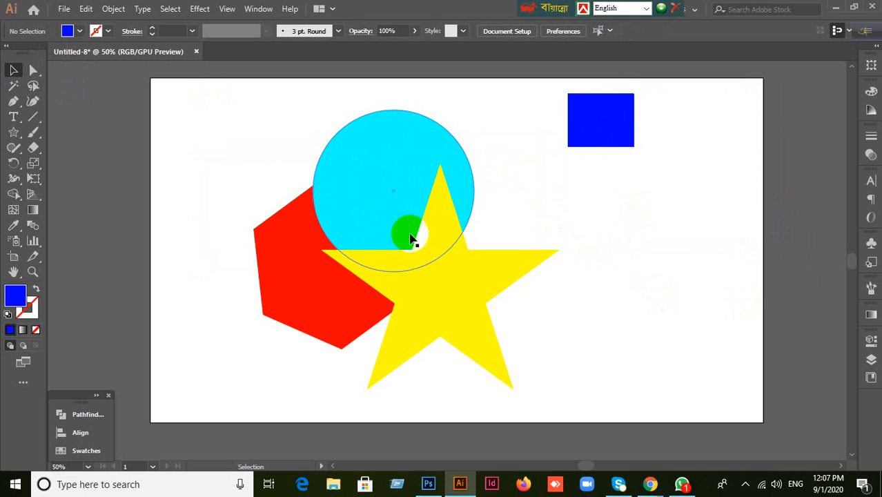
drag(410, 224, 703, 313)
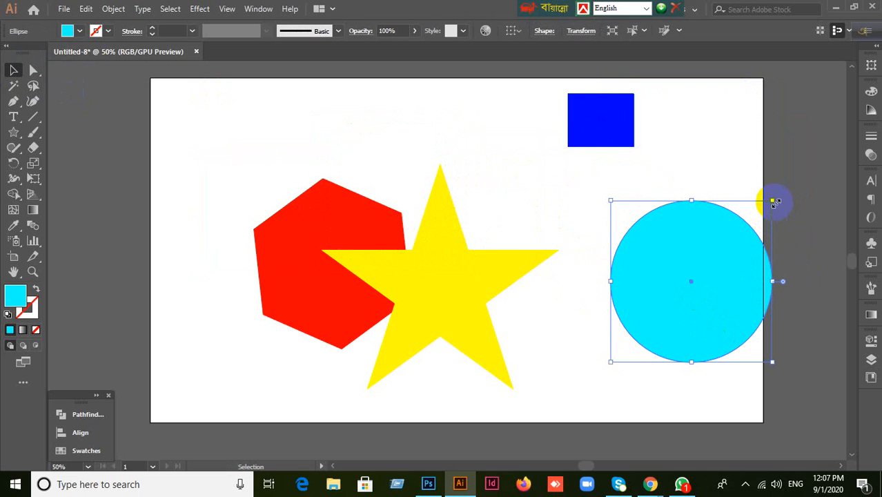
drag(772, 201, 796, 189)
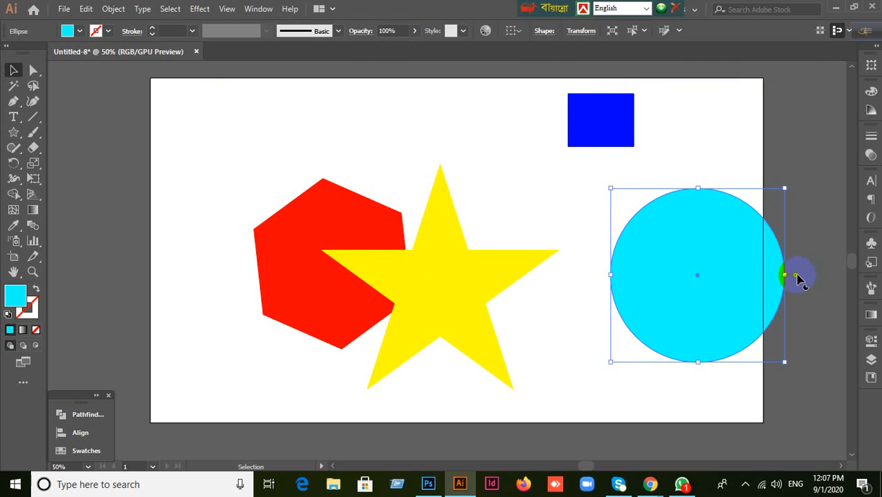
- Try opening a pie wedge in the cyan circle, undo it and deselect the circle
drag(794, 277, 693, 333)
key(ctrl)
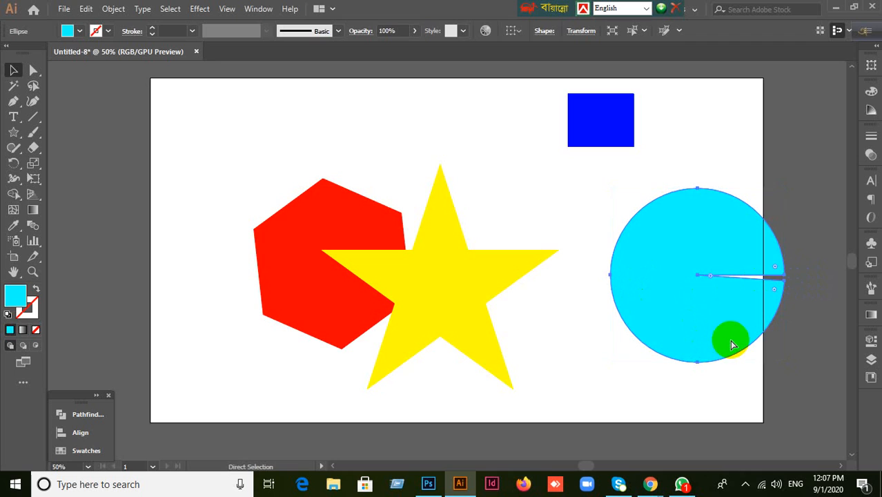
key(ctrl+z)
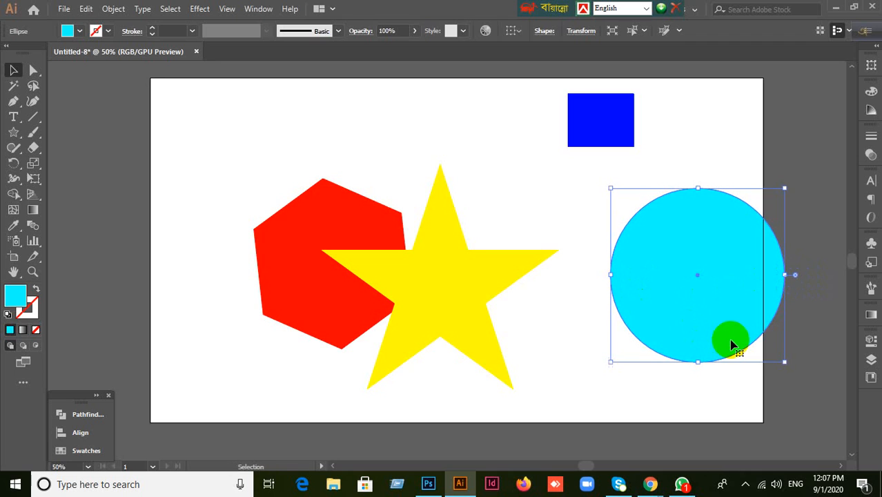
click(15, 71)
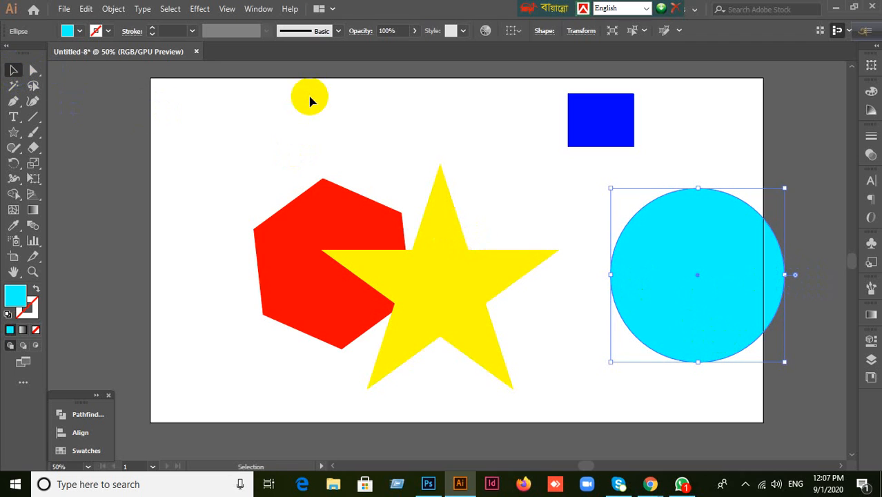
click(319, 115)
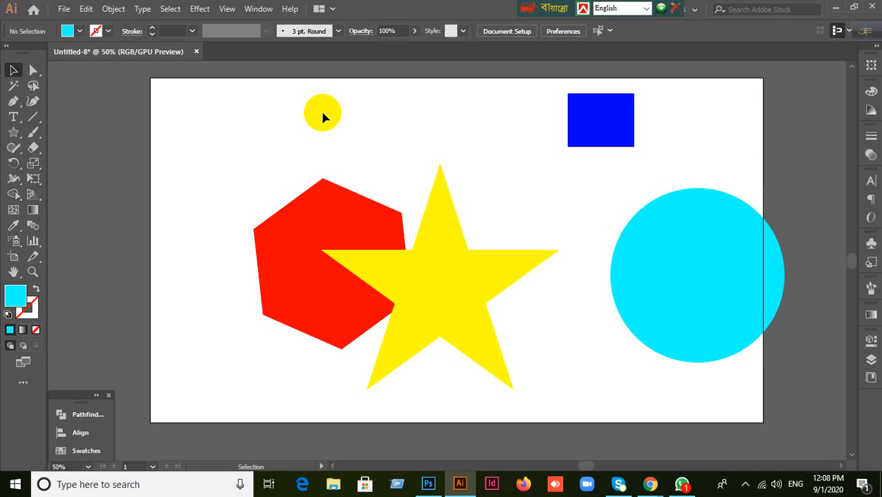
- Shift all four shapes left together, and bring the cyan circle and blue rectangle individually closer to the yellow star
drag(222, 129, 540, 305)
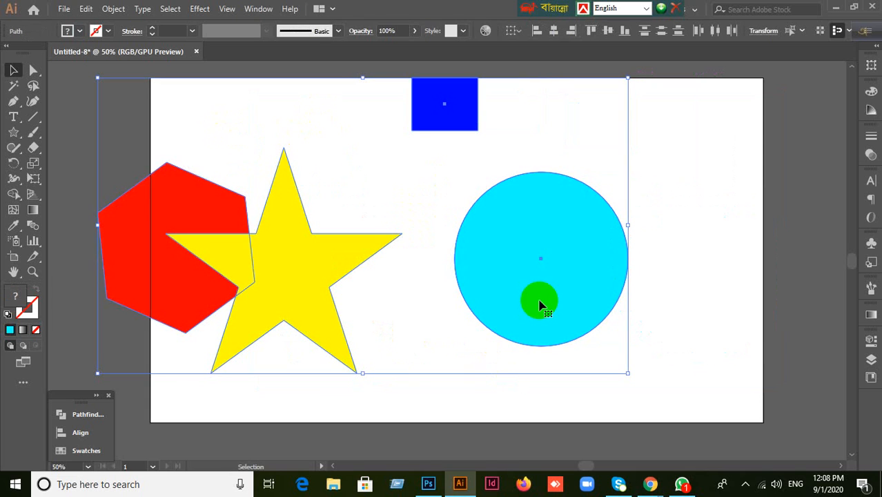
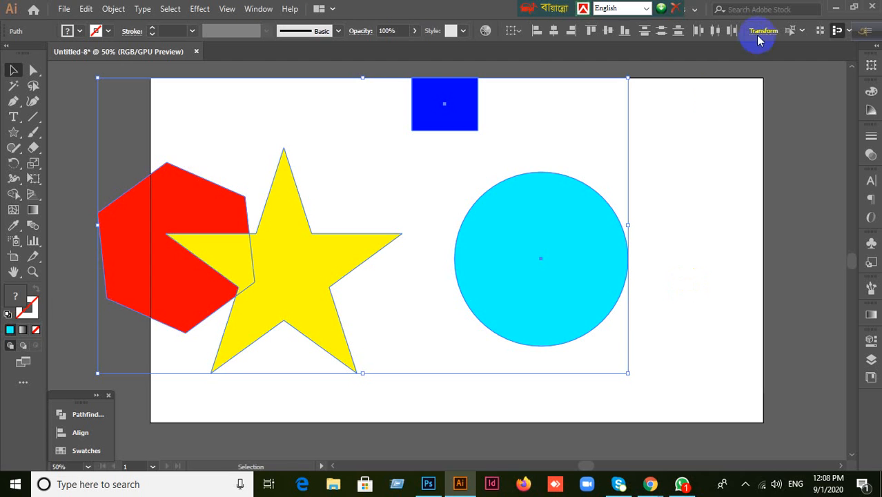
click(703, 132)
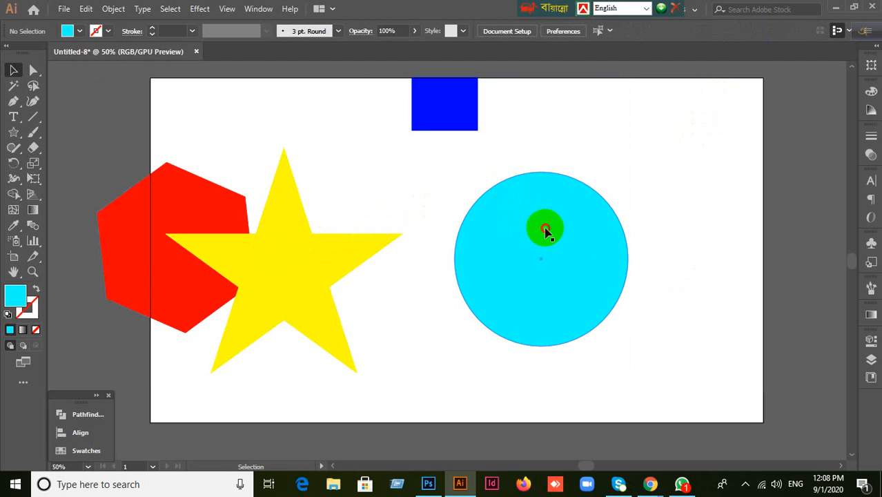
drag(544, 230, 436, 189)
click(511, 221)
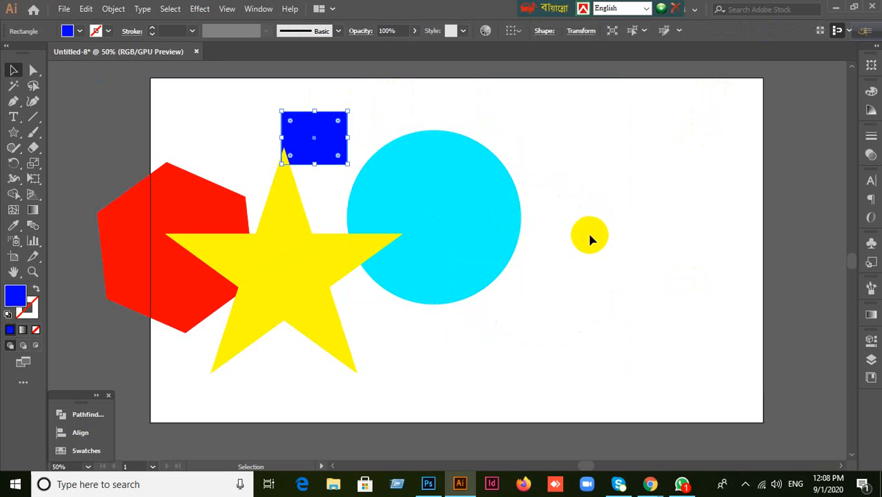
click(513, 360)
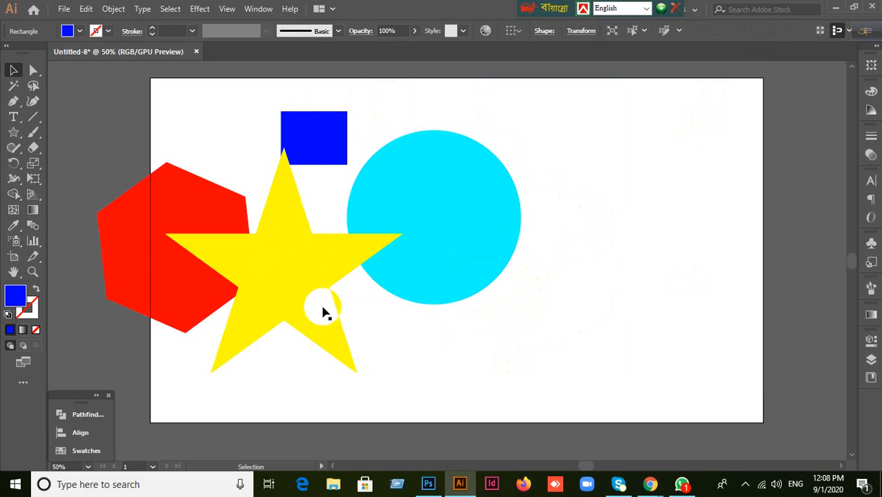
- Select different combinations of the hexagon, star, rectangle and circle with selection marquees to examine multi-object selection, deselecting after each
drag(83, 177, 282, 331)
click(527, 347)
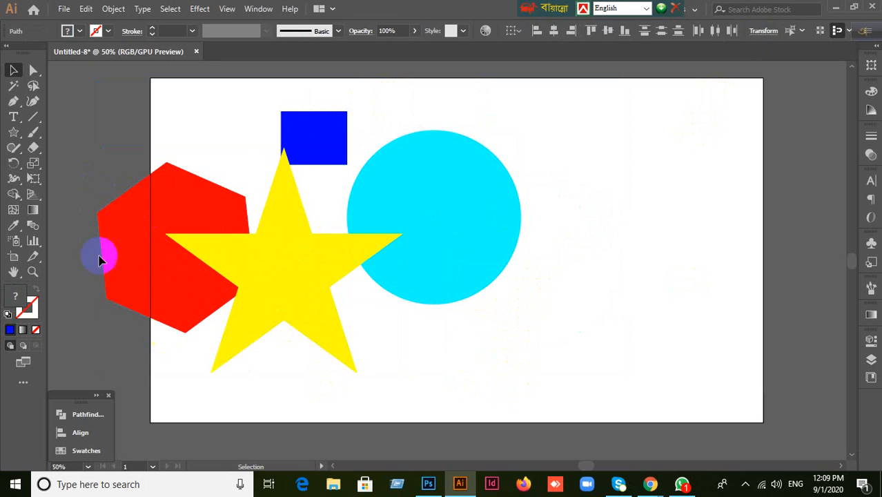
drag(76, 200, 243, 316)
click(505, 359)
drag(84, 177, 123, 310)
click(499, 316)
click(468, 217)
drag(301, 98, 487, 217)
click(509, 323)
- Select the red hexagon and yellow star together, move both slightly to the right, and deselect them
drag(74, 111, 535, 384)
drag(100, 151, 252, 306)
drag(216, 289, 296, 274)
click(555, 298)
- Try moving the red hexagon alone below the star, undo the move and deselect it
drag(190, 225, 298, 350)
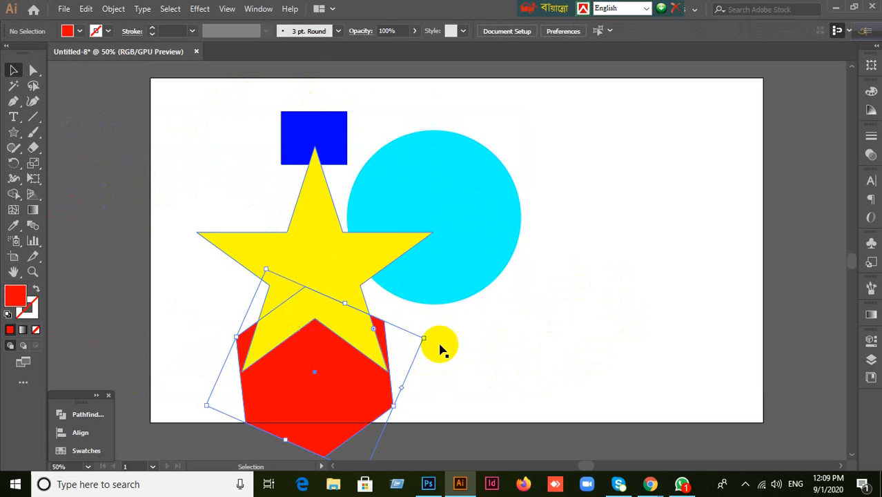
key(ctrl+z)
click(542, 359)
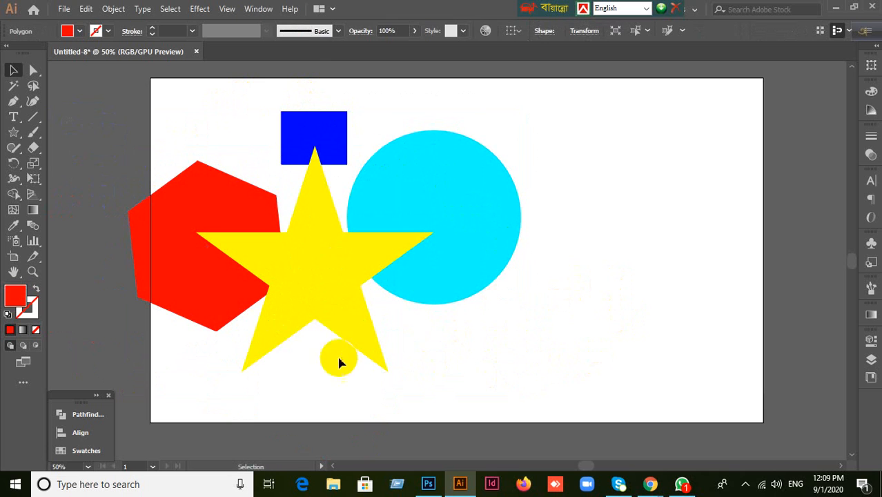
- Group all four shapes, deselect them, and reselect the whole group through the cyan circle
drag(96, 100, 618, 376)
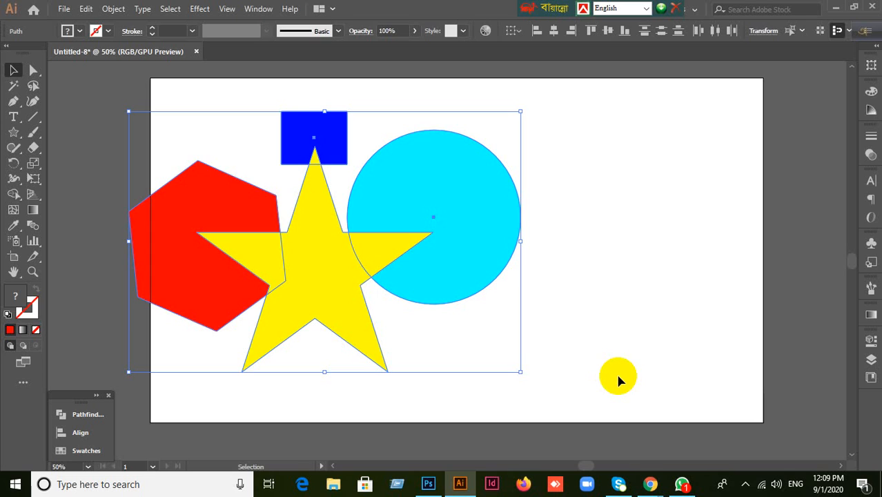
key(a)
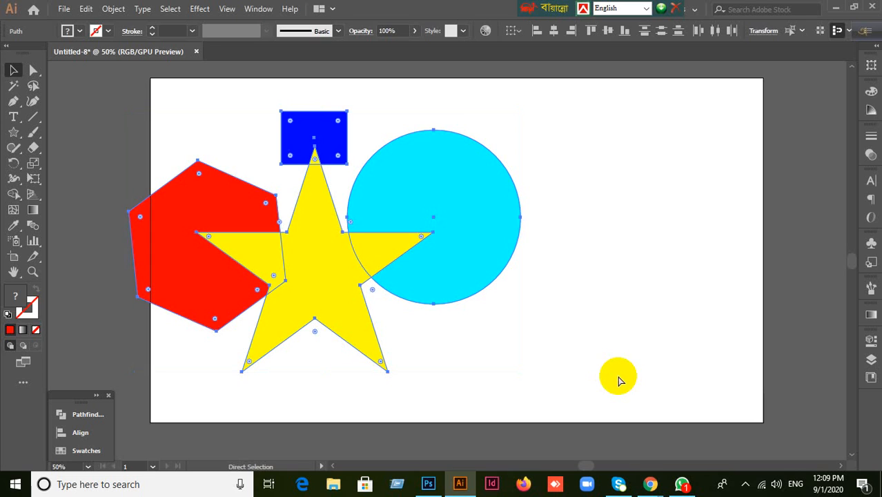
key(v)
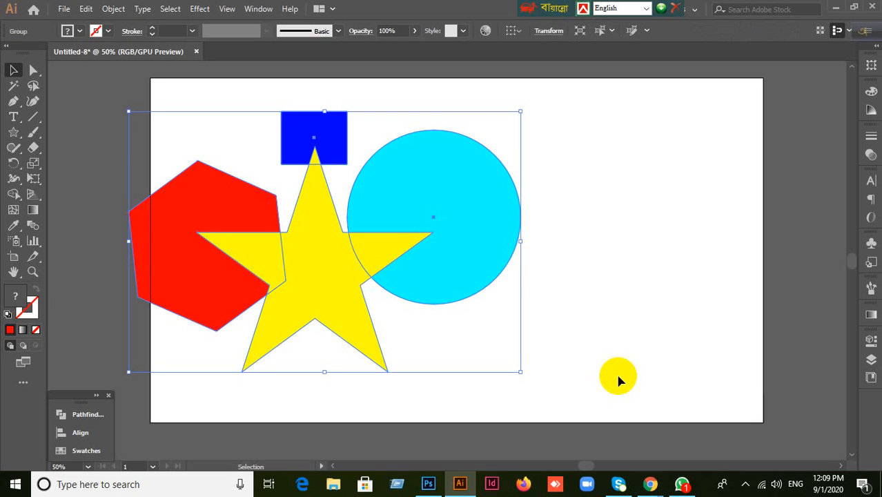
click(616, 442)
click(502, 229)
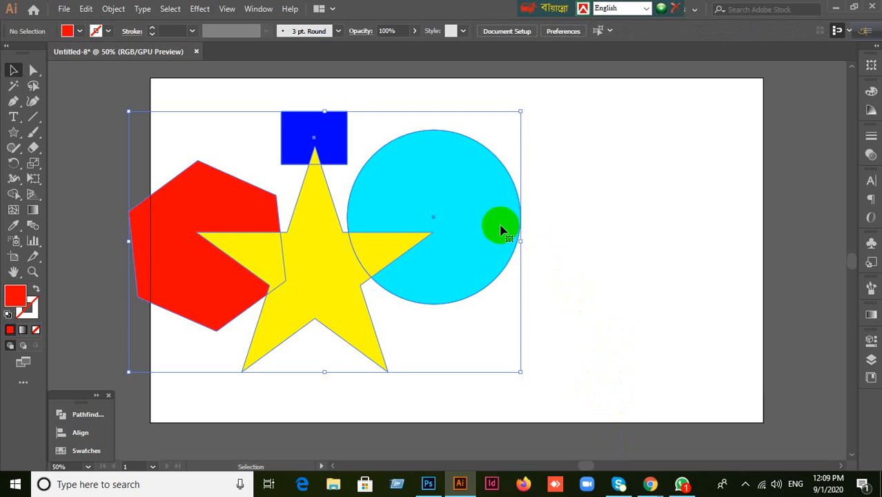
- Move the grouped shapes as one unit toward the centre of the artboard and deselect the group
drag(500, 215, 638, 243)
drag(347, 304, 294, 224)
drag(508, 194, 531, 289)
click(124, 188)
click(15, 72)
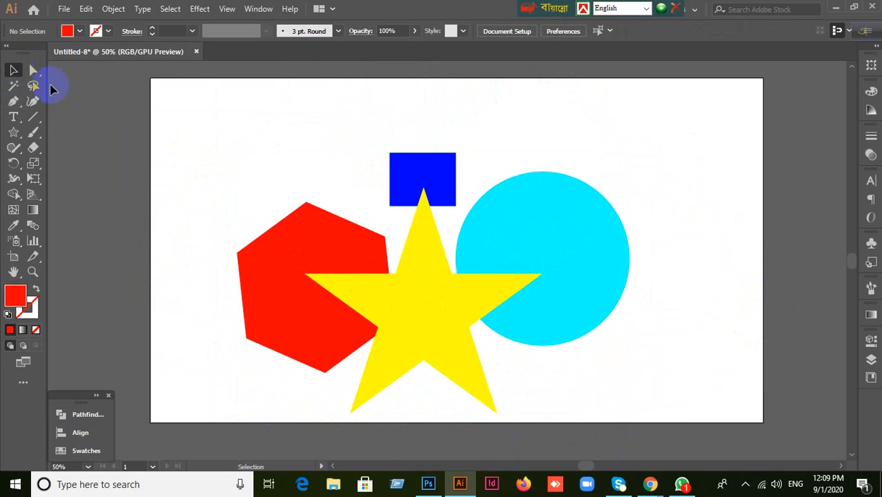
- Reposition the group through its hexagon and star members, placing it in the upper middle of the artboard
drag(299, 295, 309, 242)
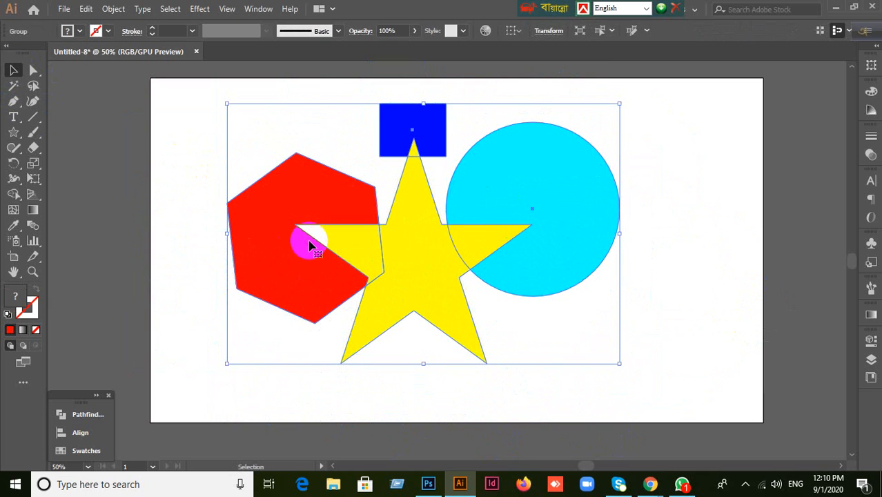
key(ctrl+alt)
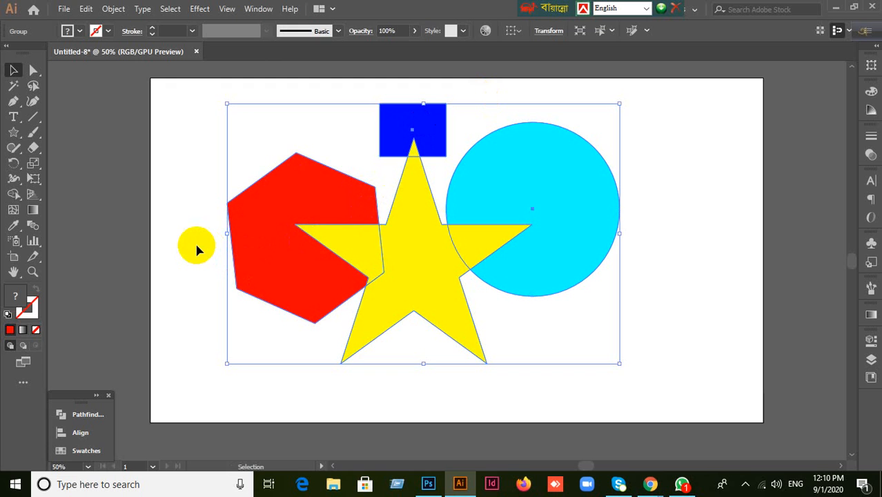
drag(264, 276, 141, 314)
drag(315, 323, 456, 289)
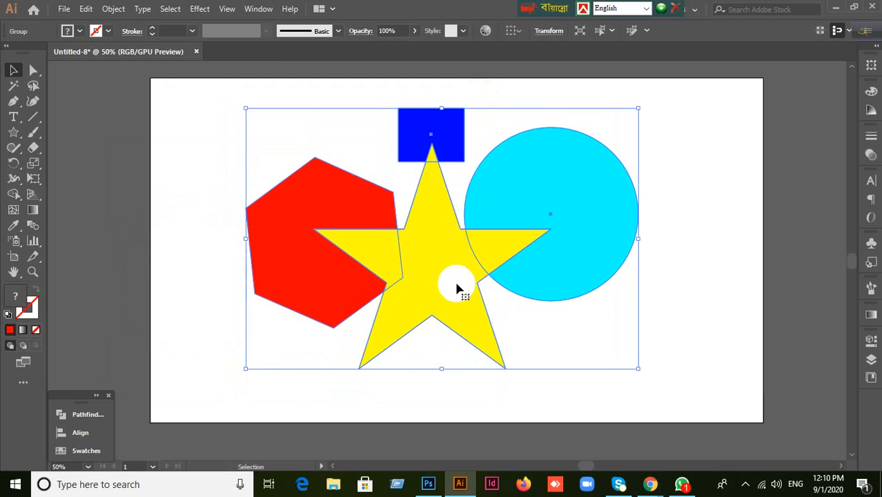
- Ungroup the four shapes and deselect them
key(ctrl)
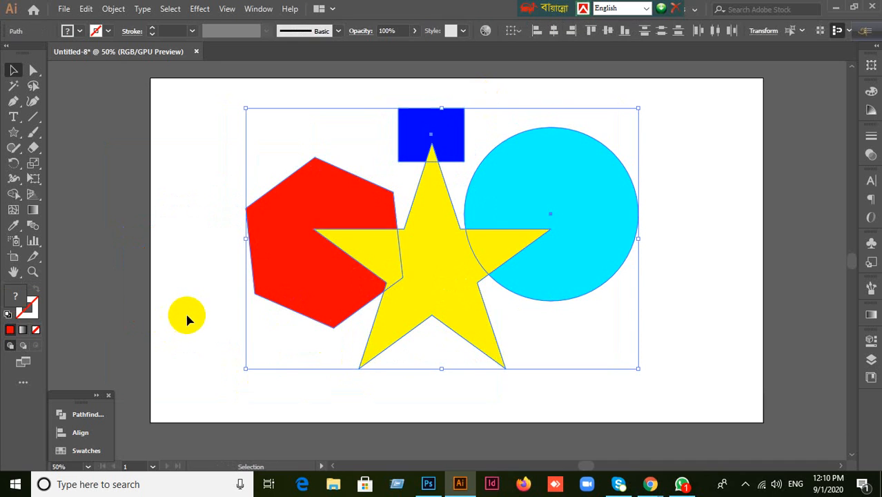
click(169, 342)
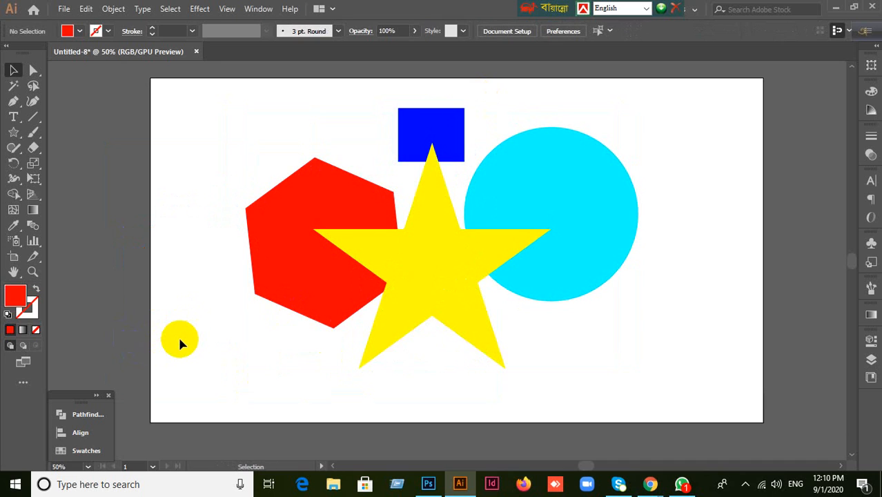
- Try moving the ungrouped red hexagon away from the star, undo the move and deselect it
drag(318, 261, 197, 291)
key(ctrl+z)
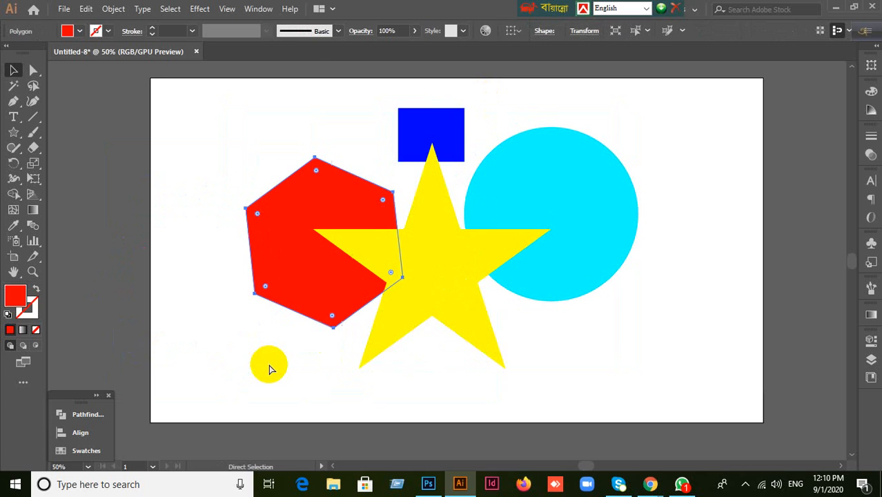
key(ctrl+shift+a)
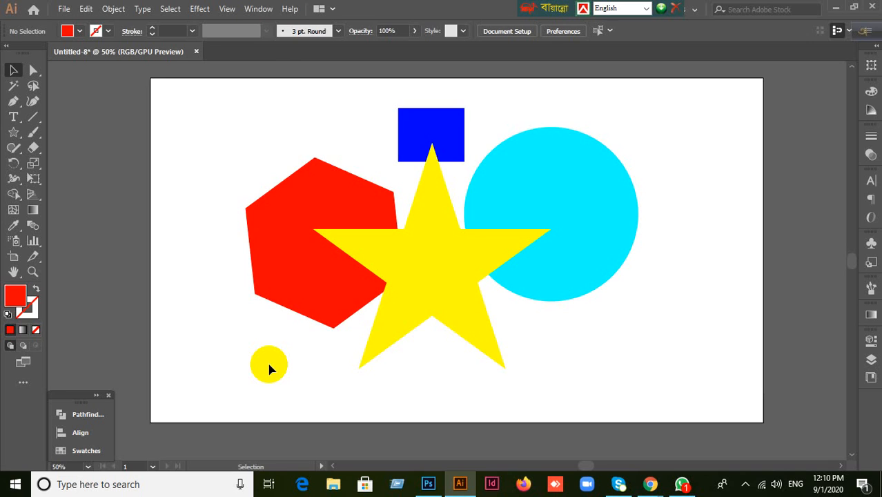
- Move the red hexagon and yellow star independently to the right, with the star's upper point overlapping the cyan circle
mouse_move(309, 282)
mouse_down()
mouse_move(400, 281)
mouse_move(302, 274)
mouse_up()
drag(462, 296, 407, 302)
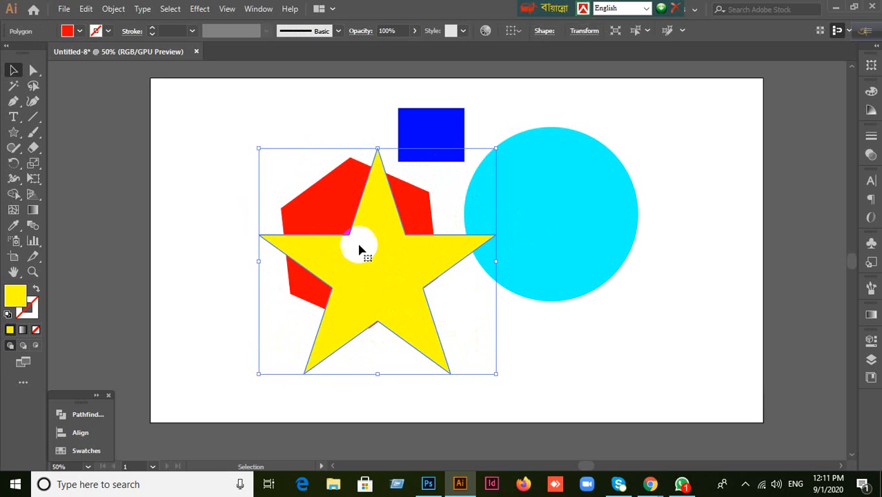
drag(356, 256, 462, 271)
click(324, 258)
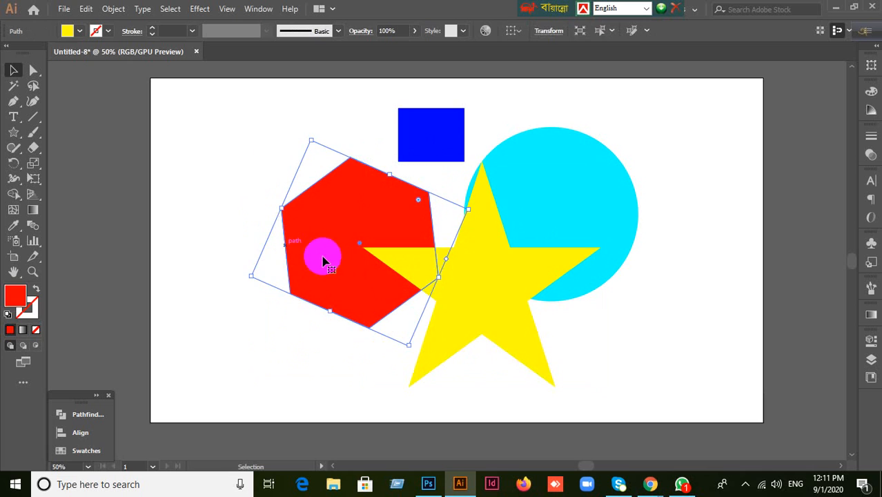
drag(324, 258, 318, 256)
- Reposition the circle, rectangle, hexagon and star individually, keeping the star over the circle's lower part, and check them with a select-all before deselecting
drag(567, 209, 509, 237)
drag(420, 132, 384, 158)
drag(336, 270, 371, 285)
click(318, 350)
drag(466, 319, 500, 364)
click(566, 233)
click(718, 294)
drag(169, 123, 586, 373)
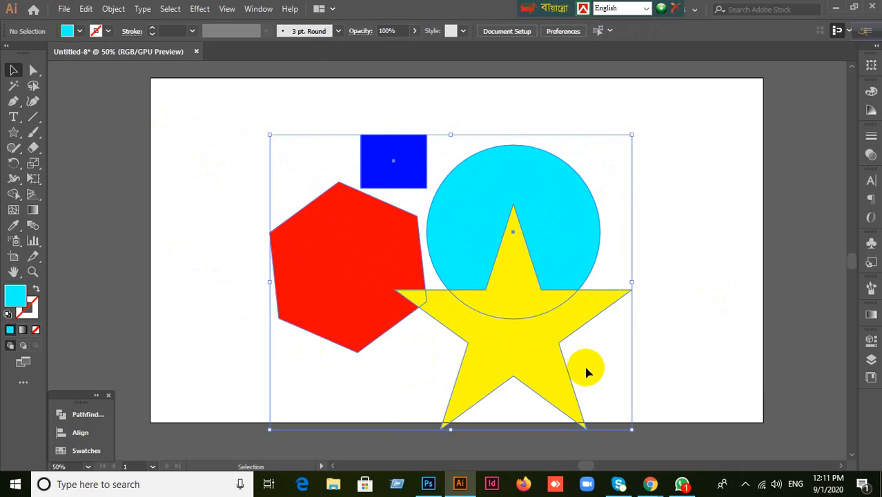
click(691, 324)
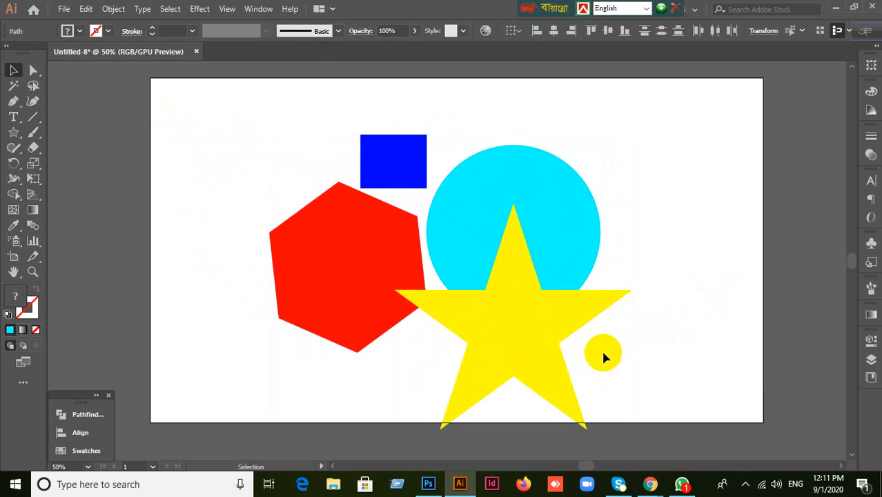
- Select the red hexagon, check its anchor points with Direct Selection, and return to the Selection tool
click(309, 252)
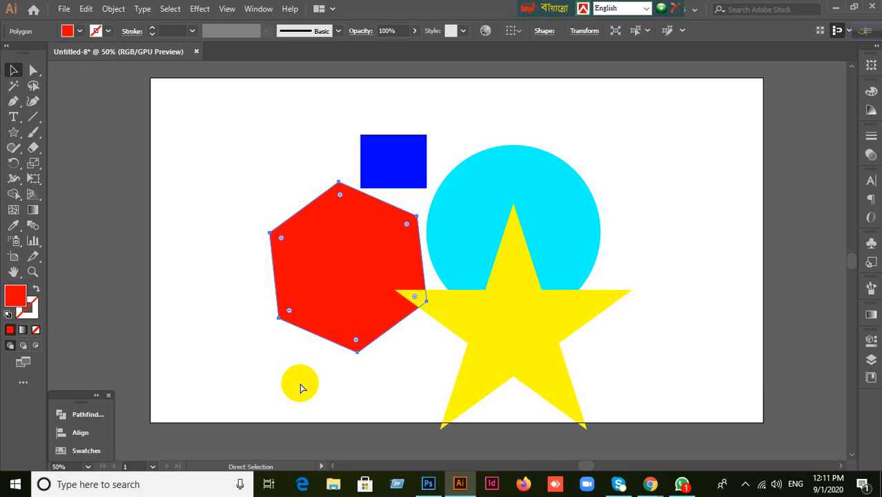
key(a)
key(v)
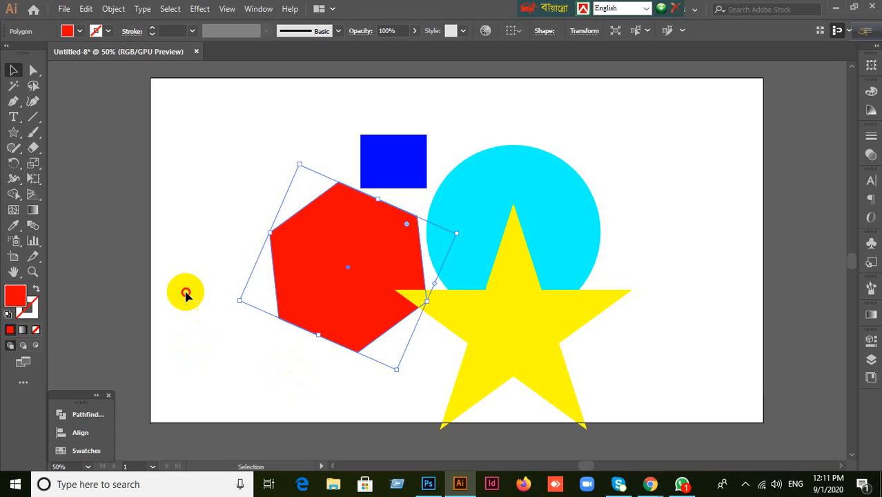
click(185, 292)
click(278, 290)
drag(278, 290, 213, 335)
key(ctrl)
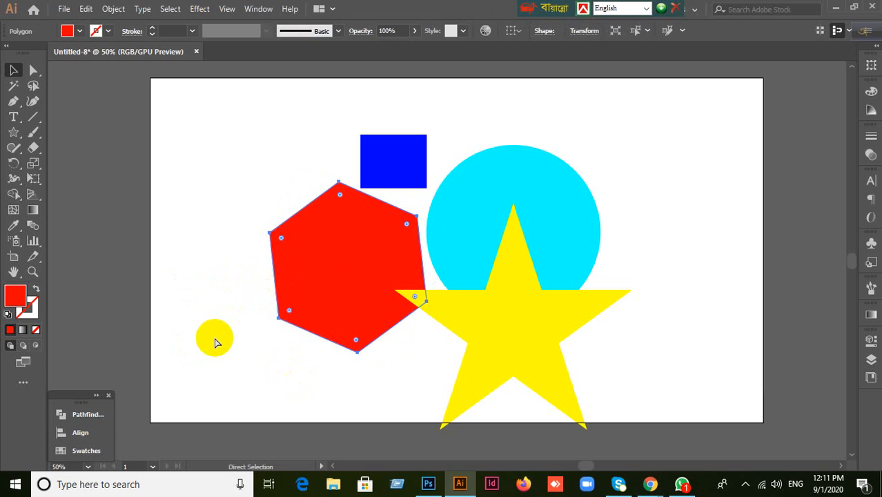
- Practise selecting the red hexagon directly and with a selection marquee, deselecting it after each try
ctrl+click(215, 338)
drag(171, 370, 313, 245)
drag(284, 202, 318, 404)
click(323, 247)
click(300, 256)
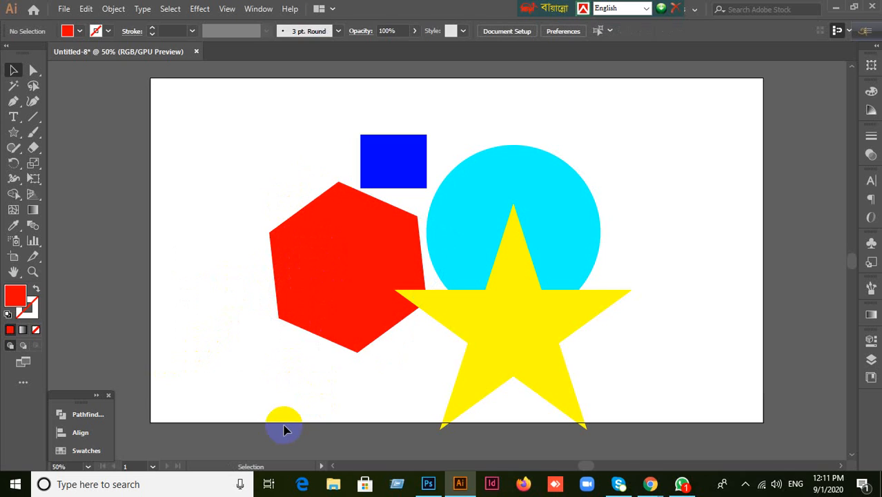
key(ctrl+alt+2)
click(281, 378)
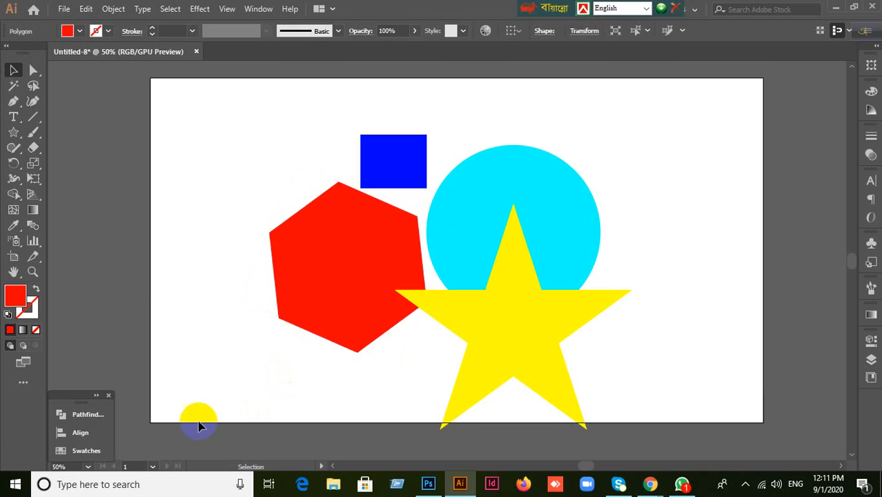
click(319, 216)
click(280, 399)
click(294, 405)
drag(294, 406, 360, 340)
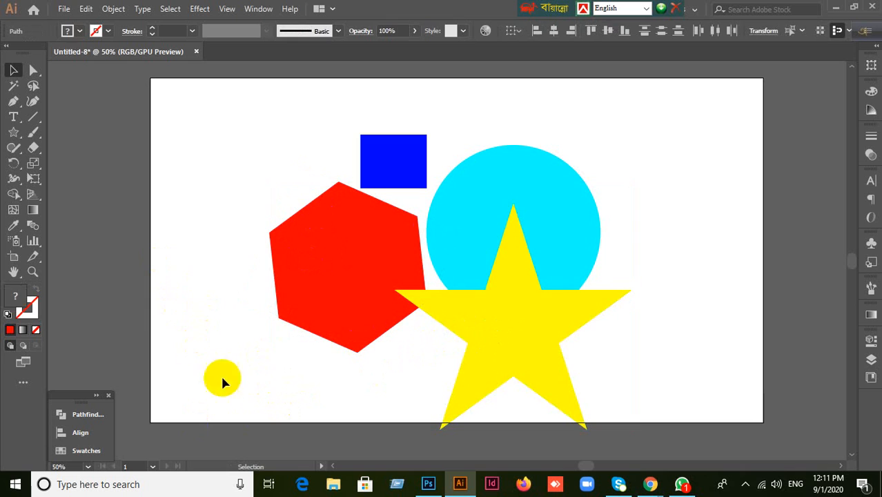
- Select the red hexagon and cyan circle together, deselect them, restore that selection and clear it again
click(317, 256)
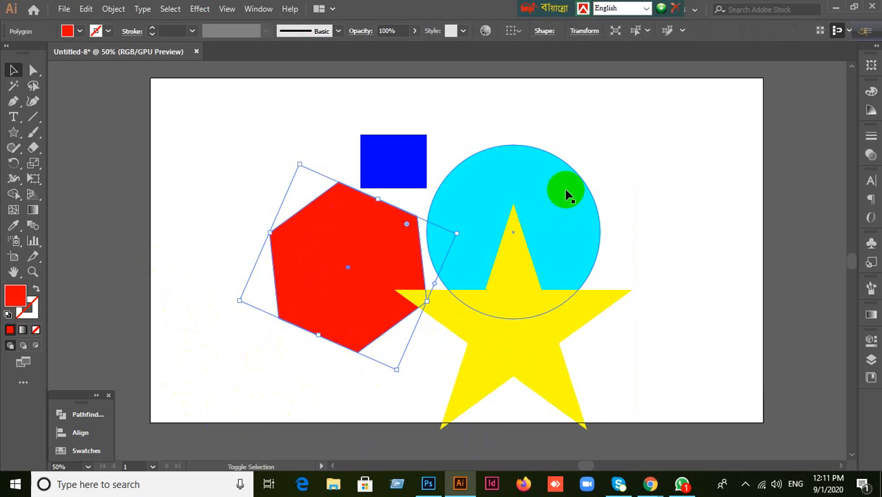
shift+click(564, 194)
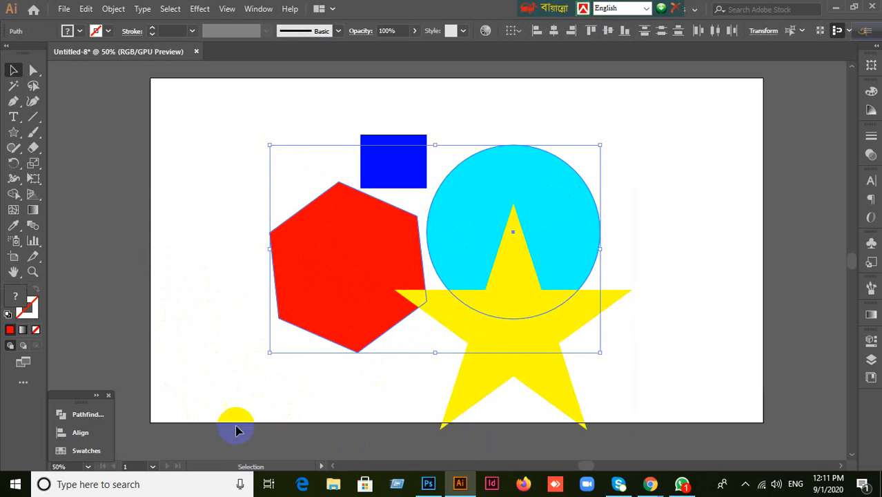
click(207, 364)
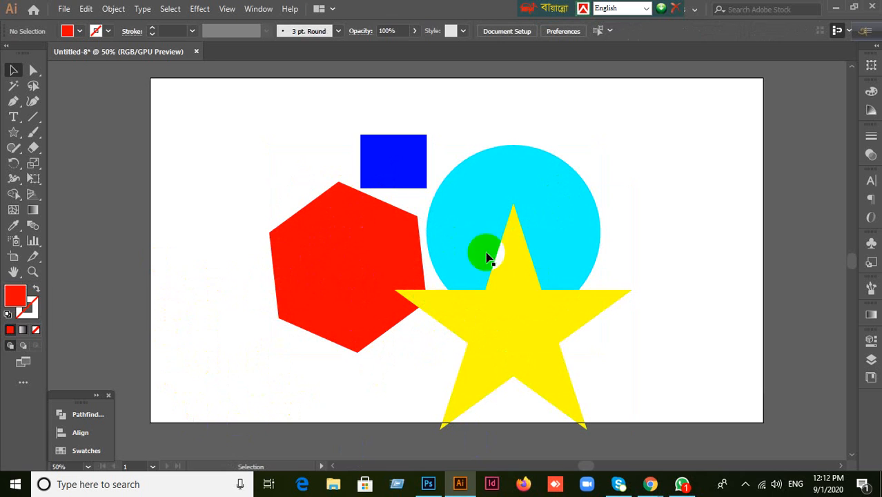
drag(571, 191, 802, 64)
scroll(618, 255, down, 1)
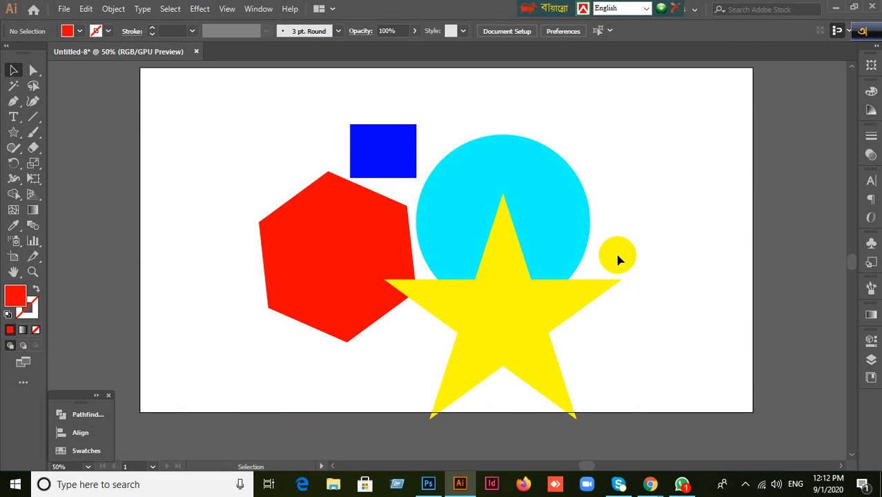
key(ctrl+z)
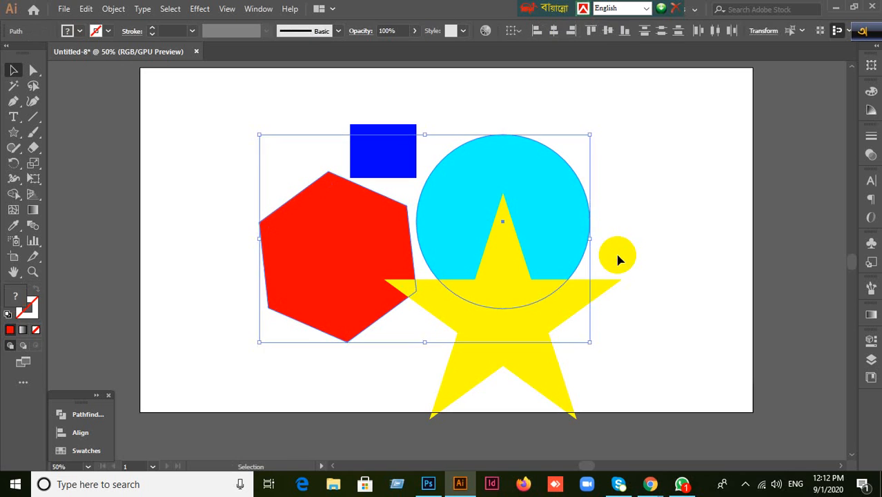
click(618, 256)
- Select the yellow star and blue rectangle, deselect them, and check a select-all of the four shapes before clearing it
click(499, 367)
click(390, 158)
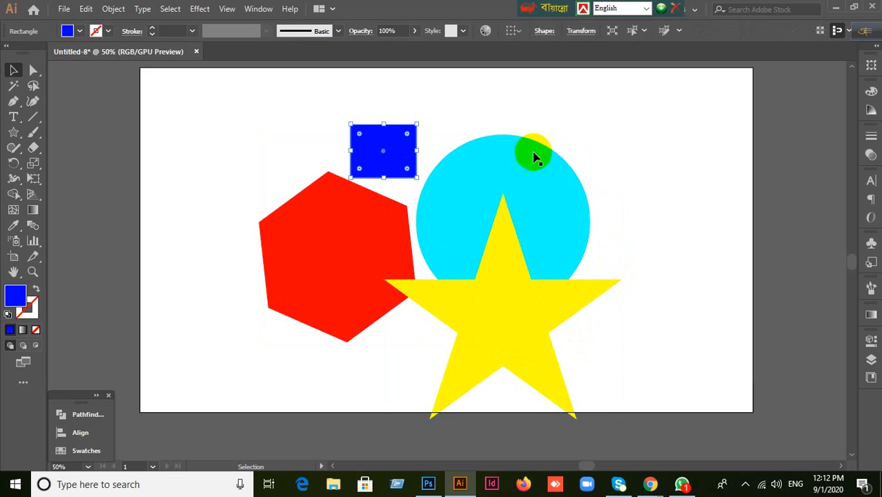
click(496, 351)
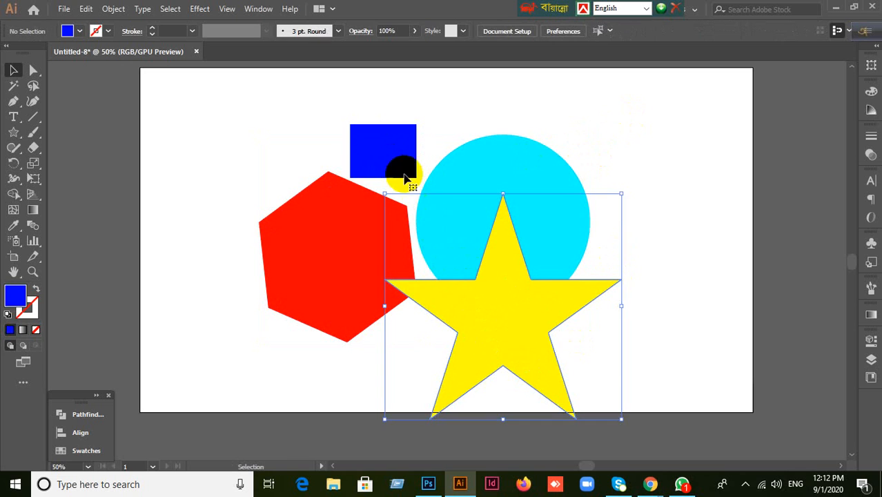
shift+click(393, 154)
key(a)
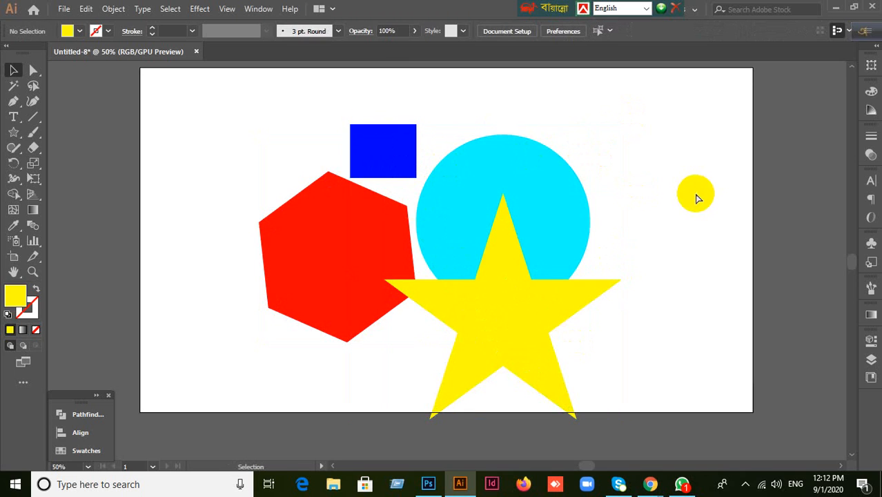
key(ctrl+alt+2)
click(697, 195)
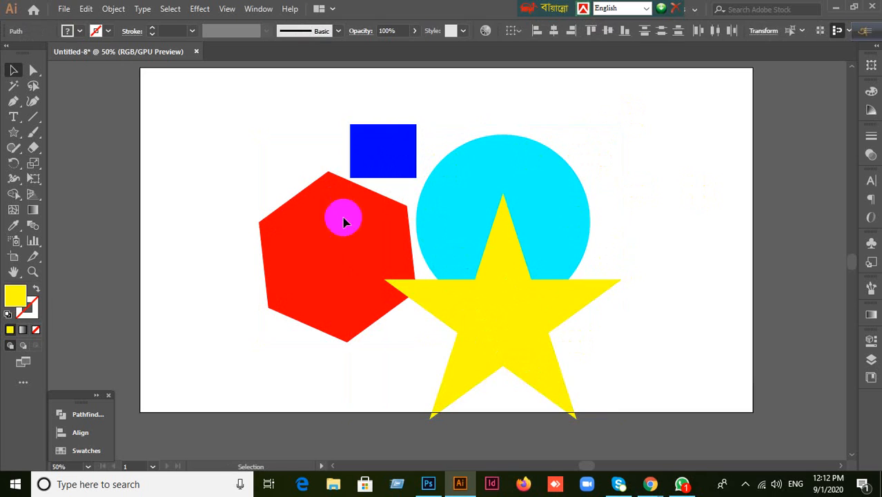
key(ctrl+a)
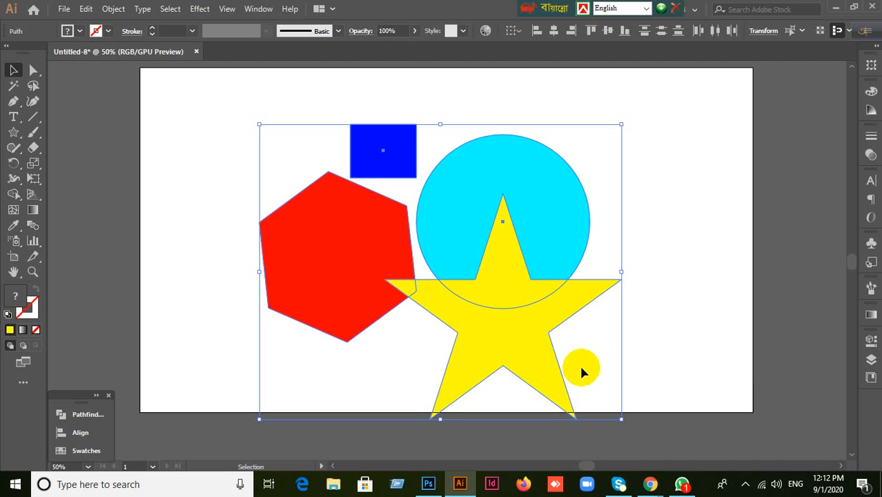
click(621, 342)
- Move the red hexagon up and left, clear of the star and the rectangle, and deselect it
drag(345, 250, 252, 221)
key(ctrl+shift+a)
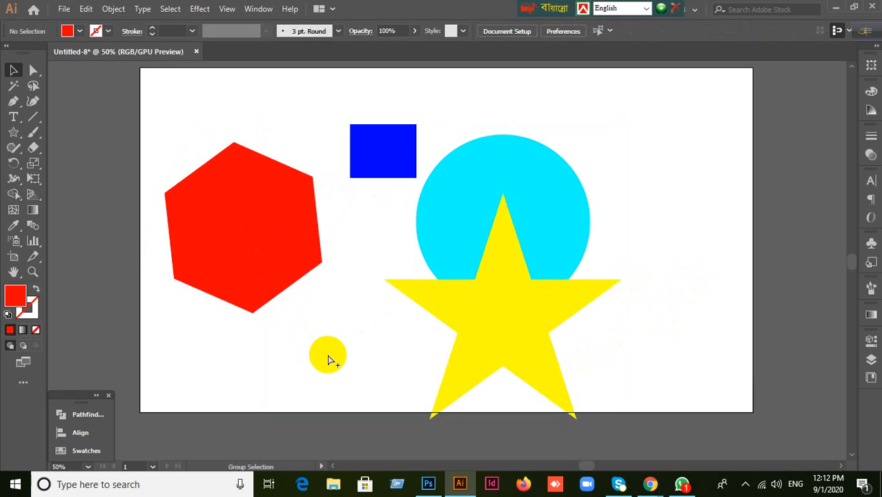
drag(329, 359, 351, 343)
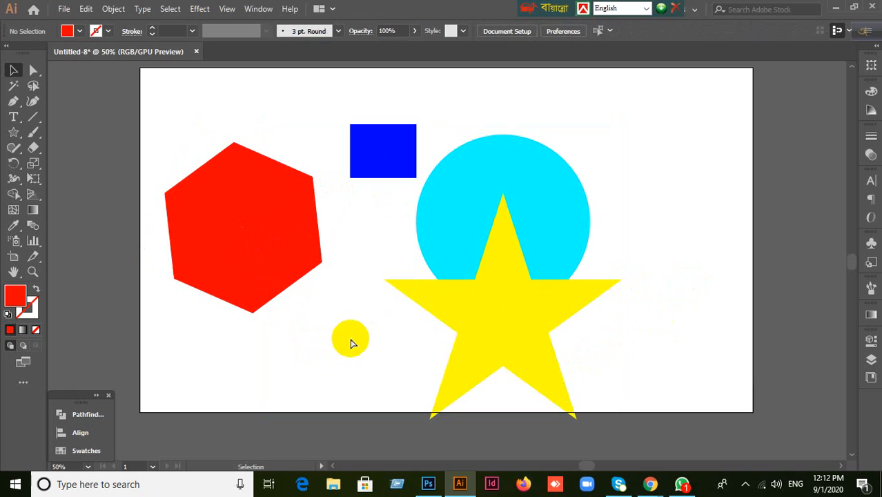
key(ctrl+z)
click(677, 208)
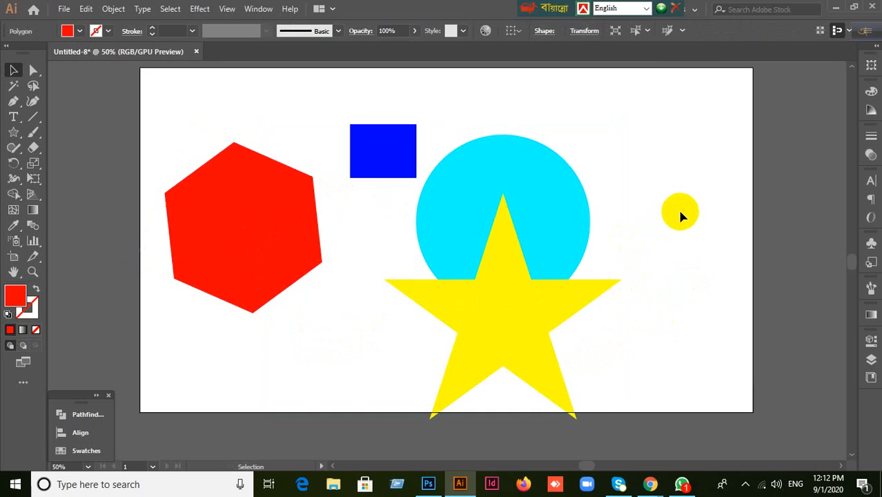
- Demonstrate selecting the relocated red hexagon directly and with a marquee across its upper edge
click(247, 256)
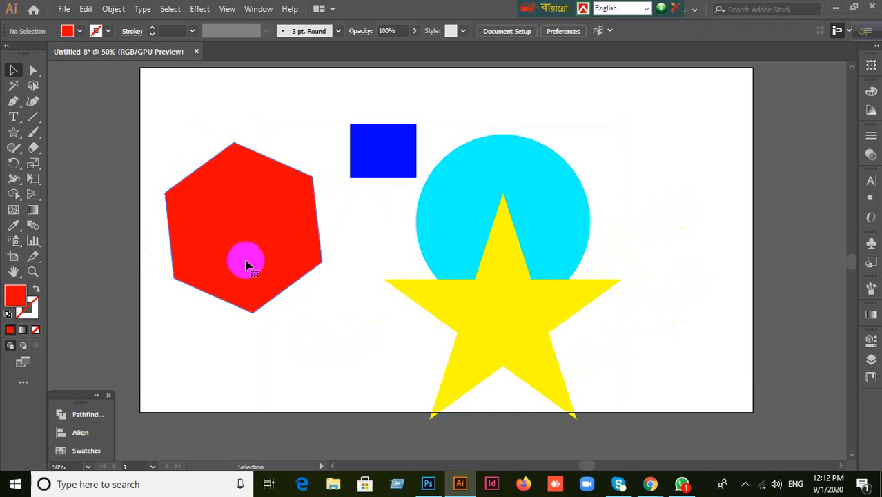
key(ctrl)
click(263, 360)
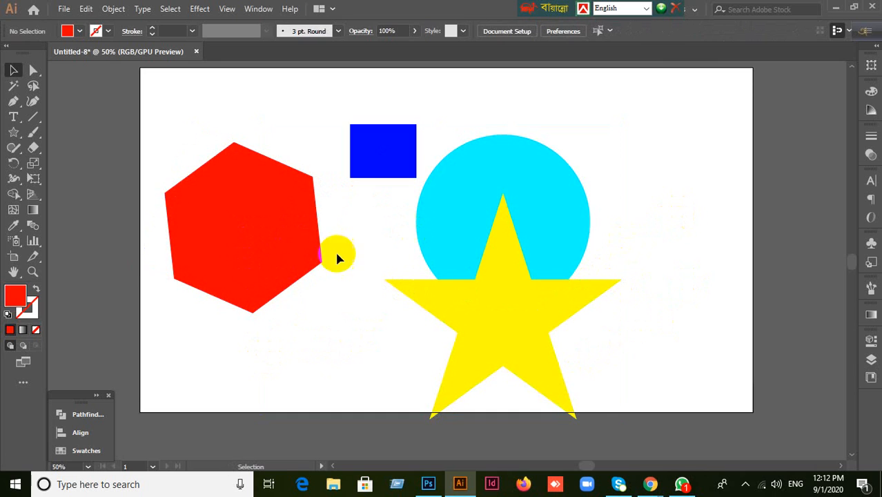
drag(228, 133, 290, 112)
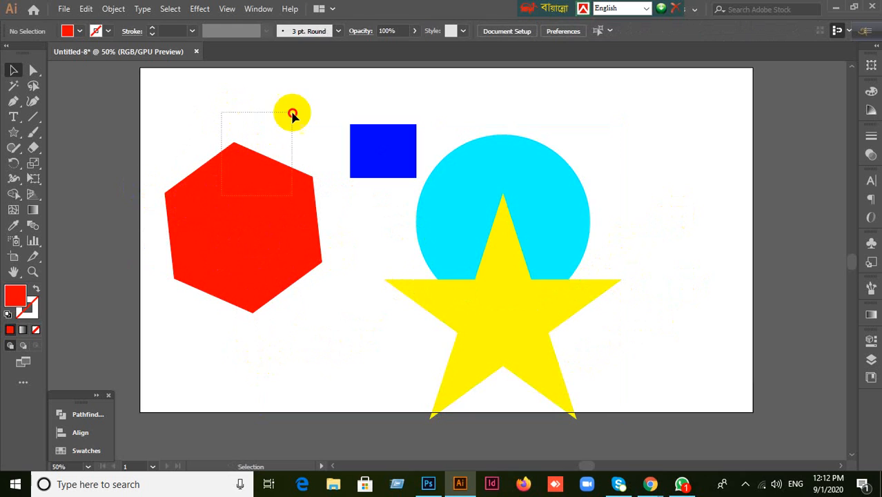
ctrl+alt+click(222, 307)
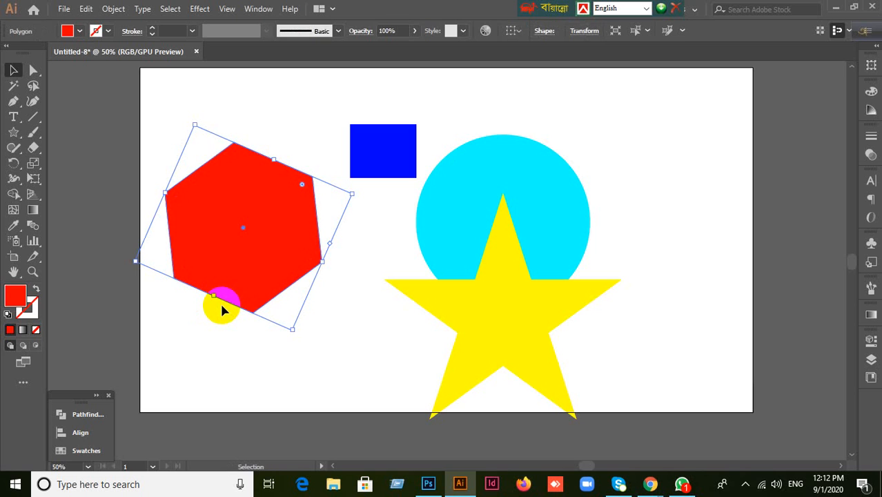
- Move the red hexagon across the artboard to the right of the cyan circle and deselect it
click(690, 242)
drag(262, 250, 728, 185)
click(297, 323)
click(269, 268)
click(658, 303)
- Move the circle and star slightly up and right, and shift the red hexagon left so it sits partly behind the circle
drag(553, 200, 573, 167)
drag(518, 321, 538, 278)
click(673, 324)
drag(717, 200, 633, 219)
click(334, 153)
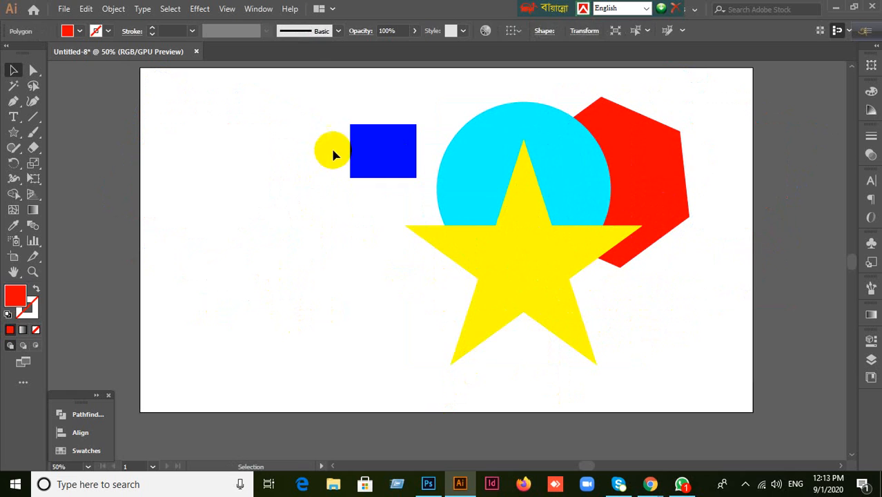
- Enlarge the blue rectangle and place it partly behind the cyan circle's left side
click(368, 152)
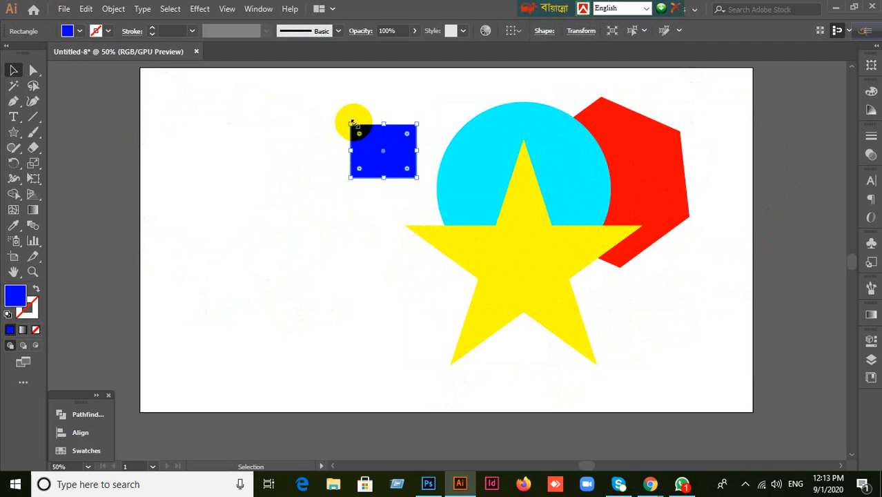
drag(351, 122, 296, 81)
click(305, 231)
drag(376, 125, 440, 163)
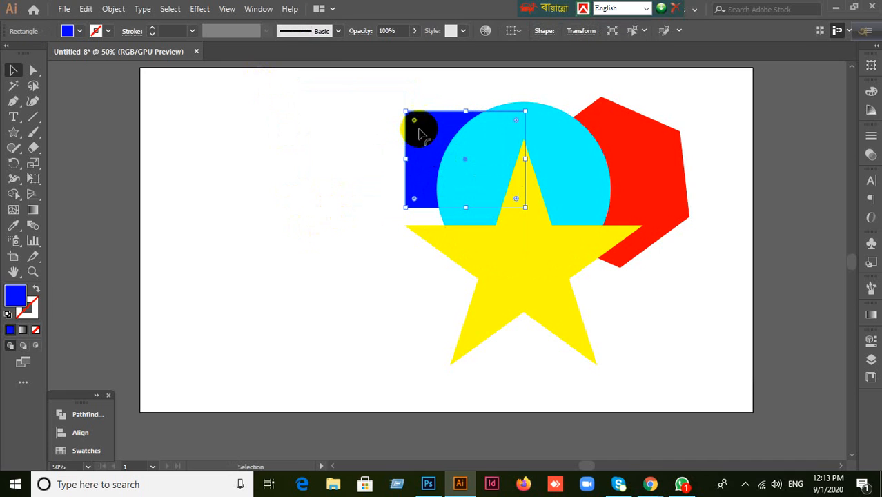
drag(405, 111, 364, 79)
drag(410, 168, 421, 206)
click(354, 282)
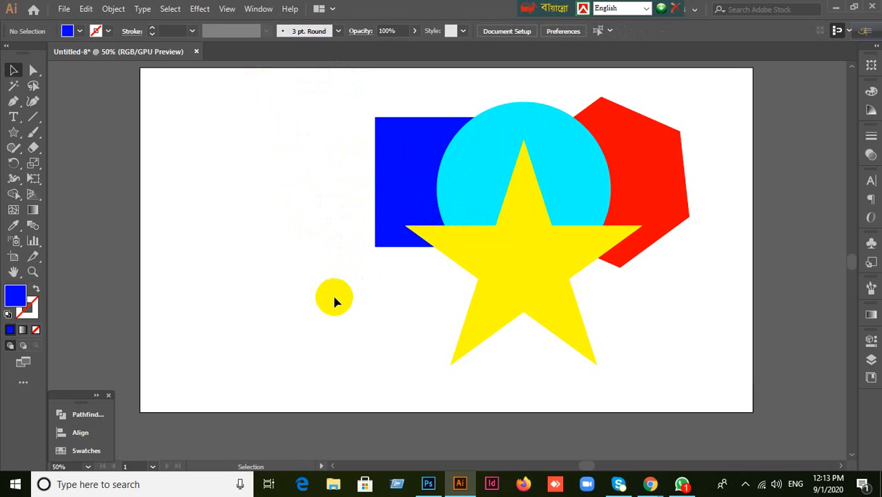
- Spread the shapes out: rectangle at upper left, circle at upper middle, star over the rectangle's lower corner, hexagon beside the circle
drag(334, 301, 207, 185)
drag(456, 176, 396, 170)
drag(481, 307, 283, 364)
drag(603, 230, 617, 282)
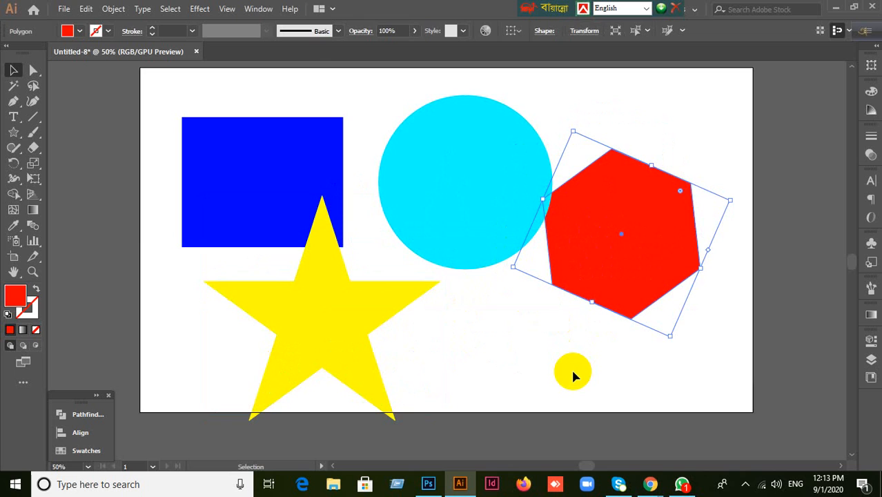
click(451, 331)
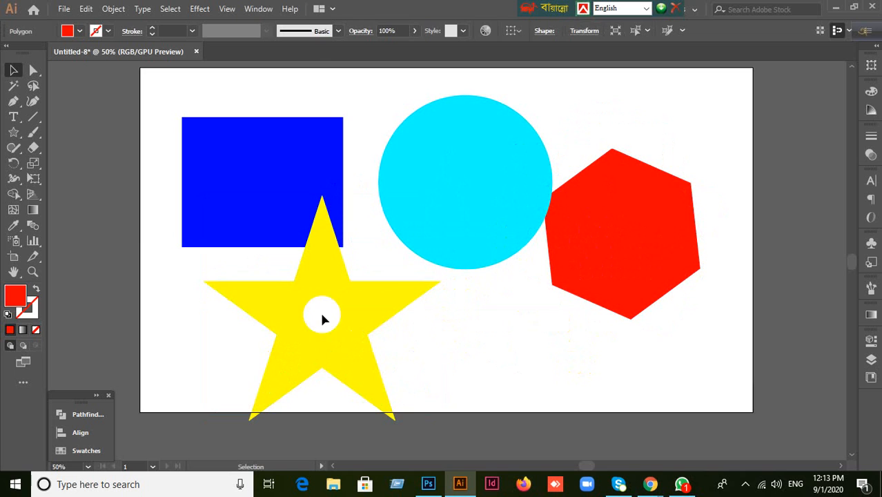
- Delete the selected yellow star and undo the deletion
click(322, 319)
click(557, 345)
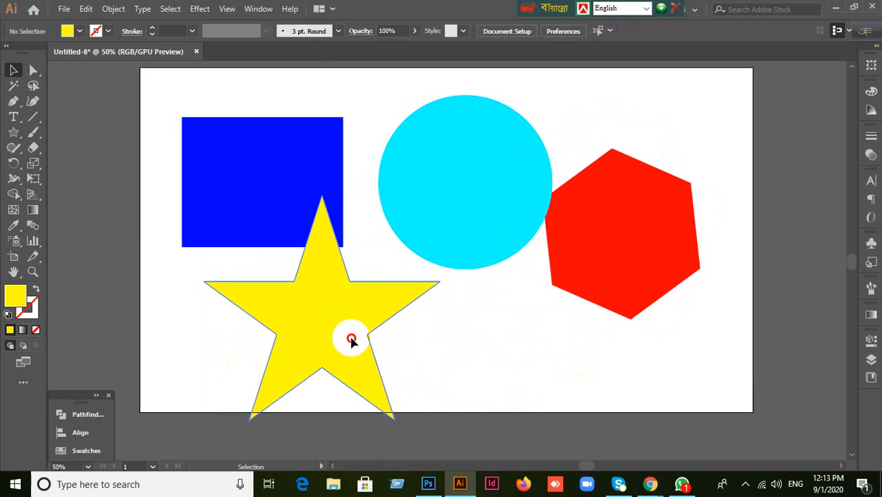
click(352, 340)
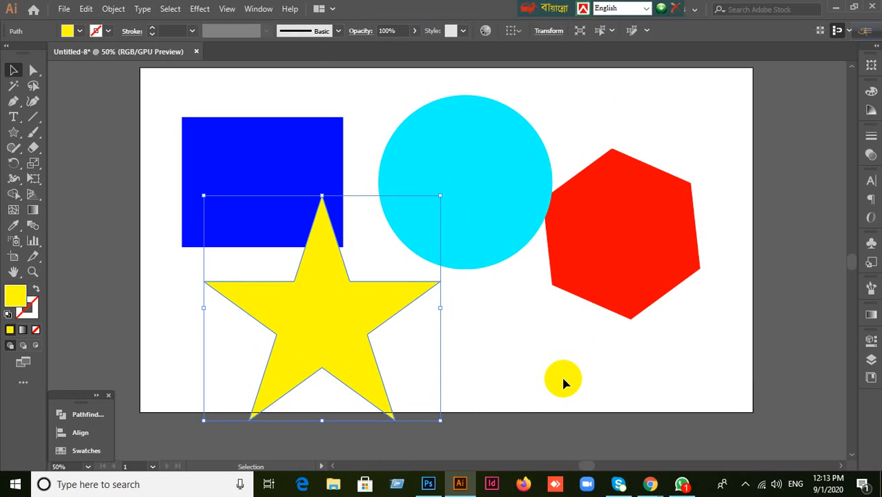
key(a)
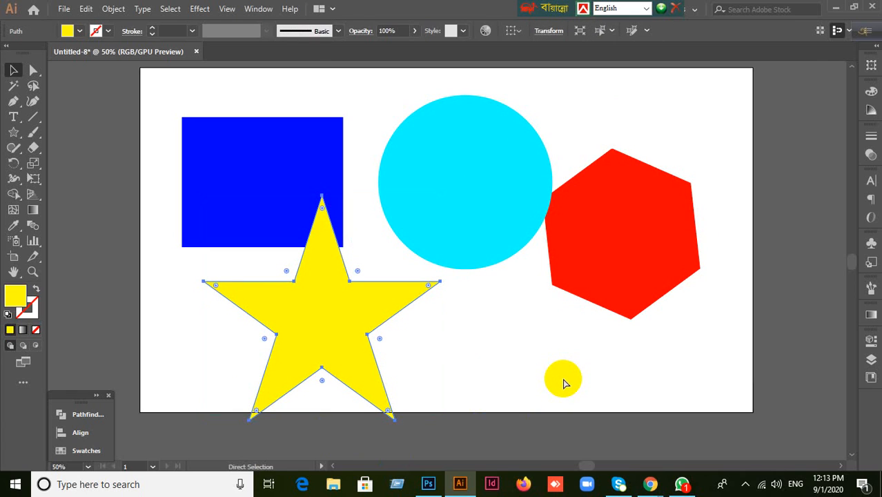
key(Delete)
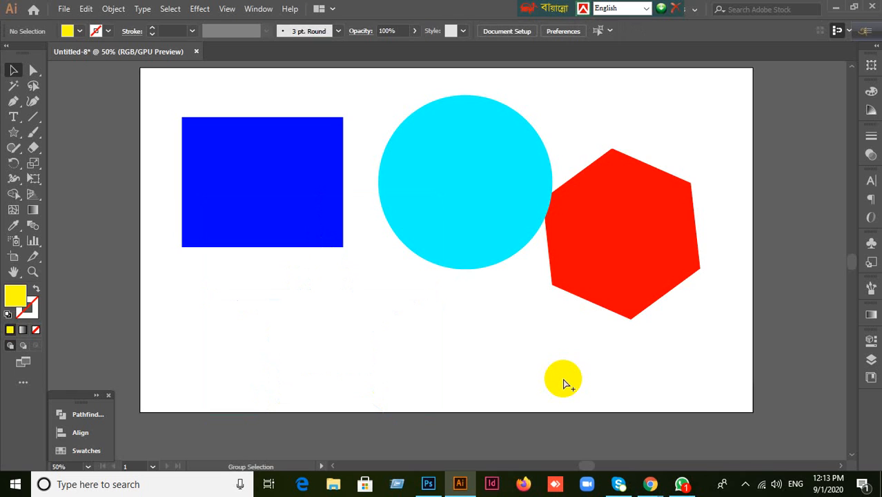
key(ctrl+z)
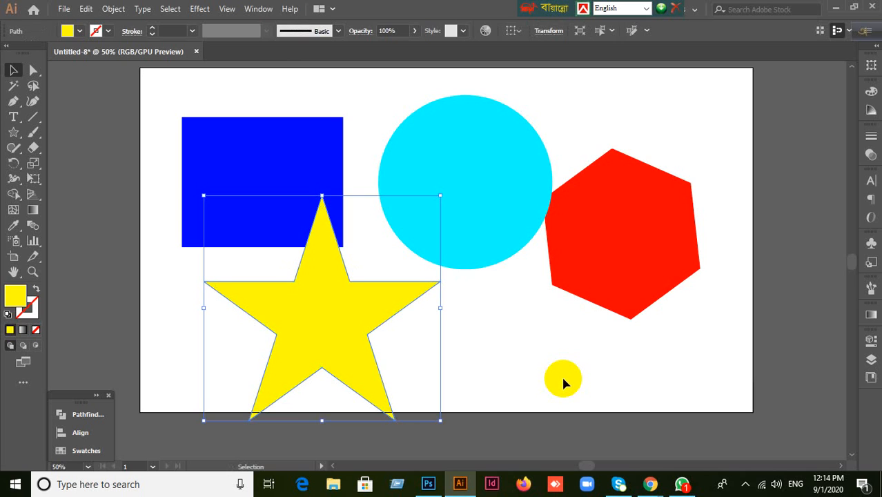
- Reselect the yellow star, clear it from the artboard again and undo the deletion
click(483, 374)
click(364, 322)
key(a)
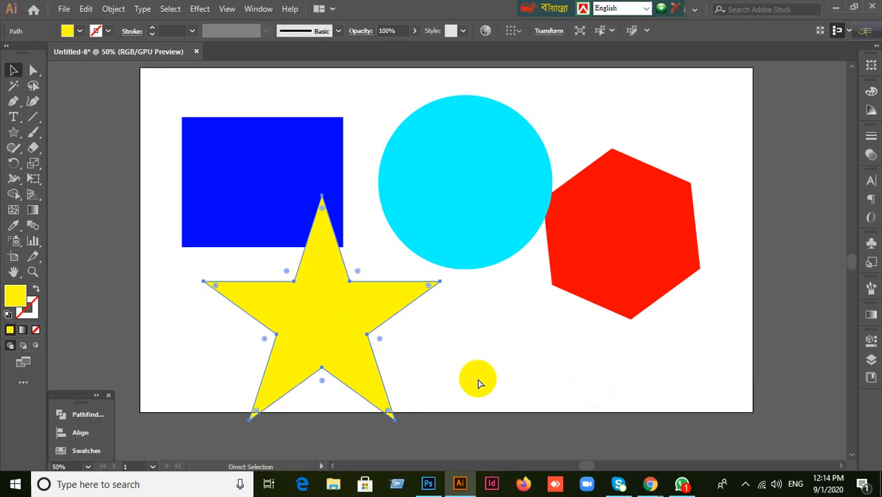
key(Delete)
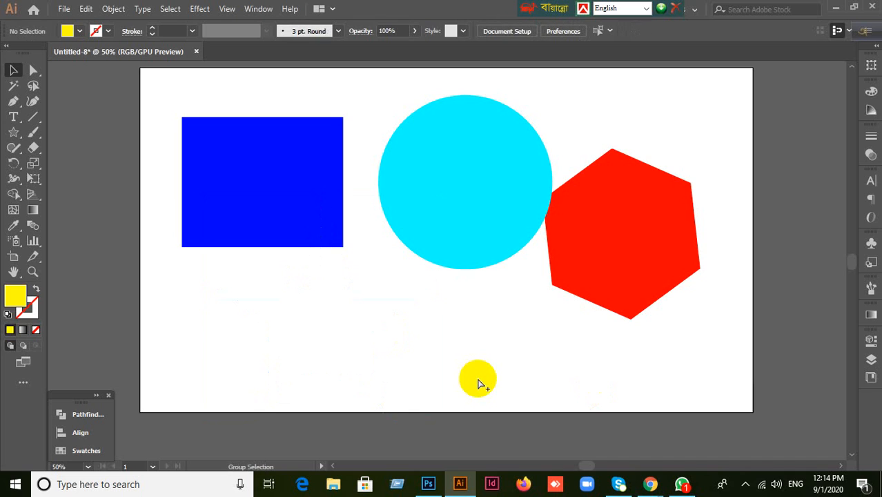
key(ctrl+z)
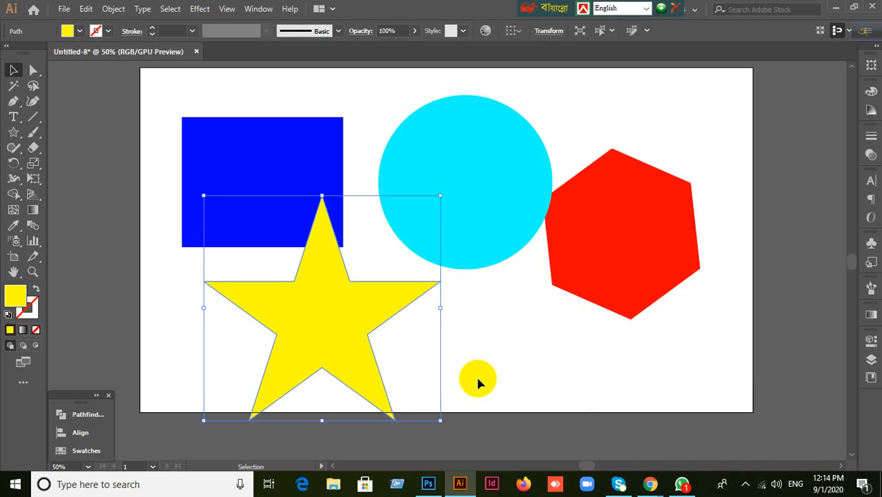
- Hide the red hexagon and show all hidden objects again
click(601, 256)
click(651, 223)
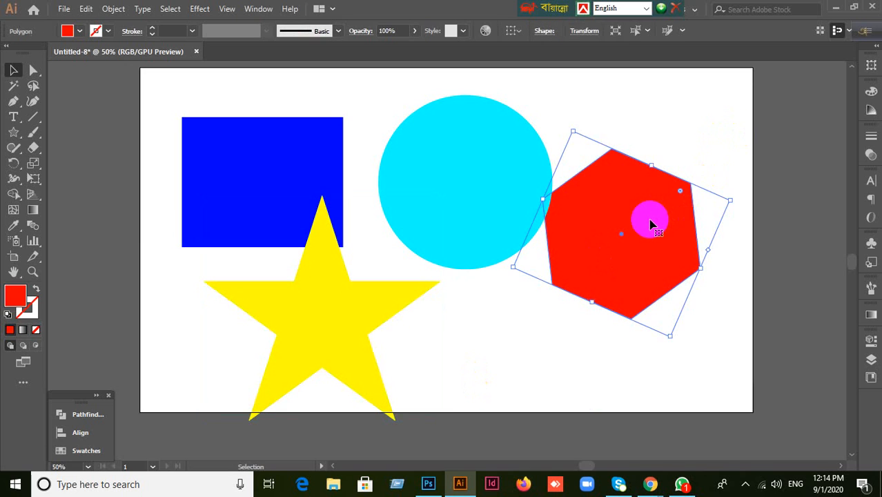
key(ctrl+3)
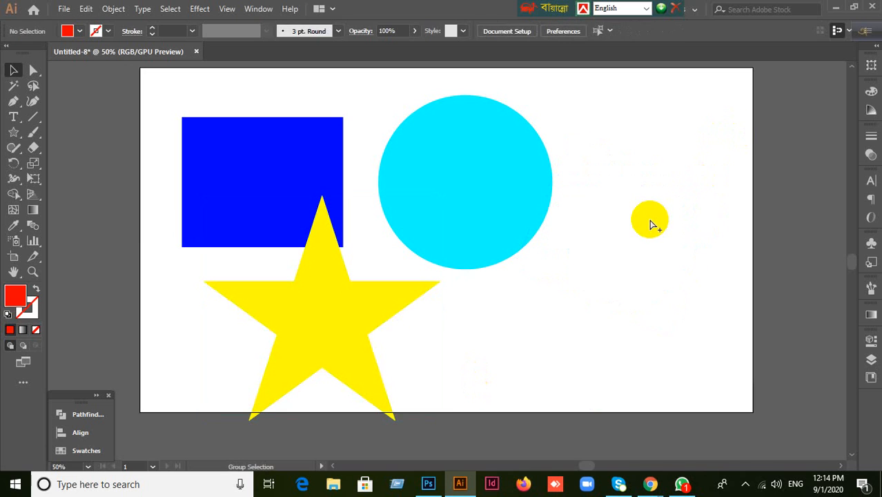
key(ctrl+alt+3)
- Select the red hexagon and blue rectangle together, hide both, and show all hidden objects again
click(575, 333)
click(621, 240)
shift+click(256, 198)
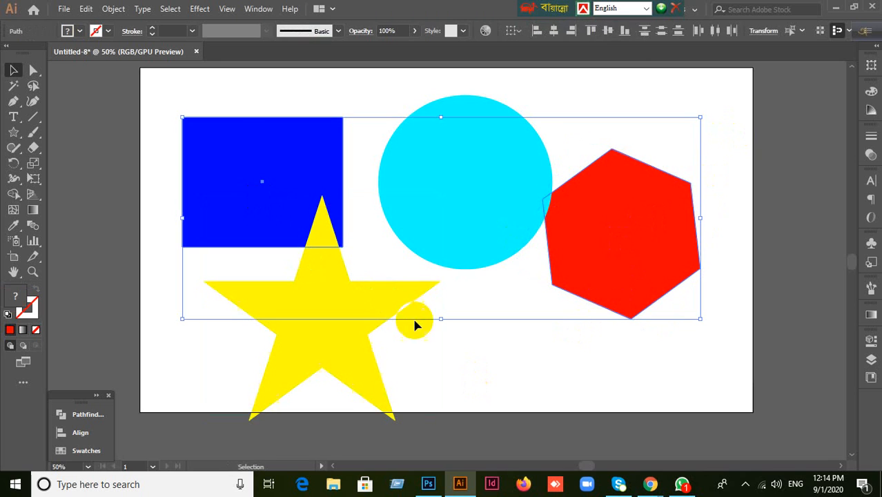
key(ctrl+3)
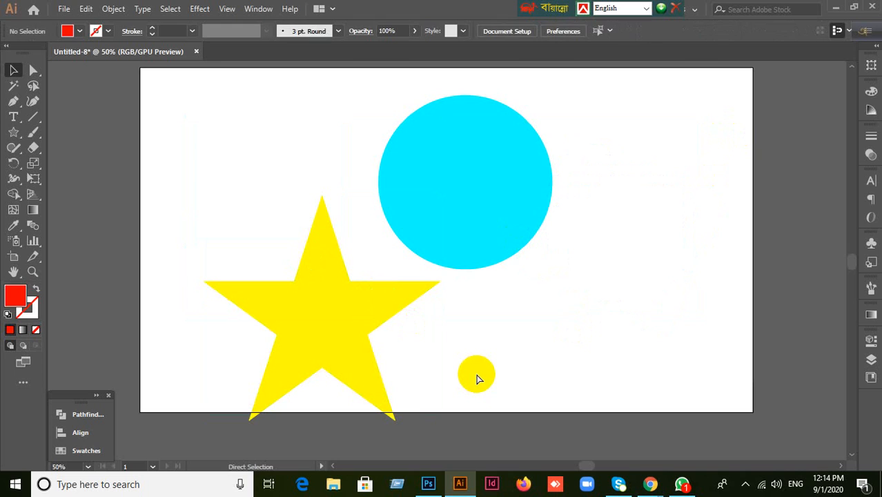
key(ctrl+alt+3)
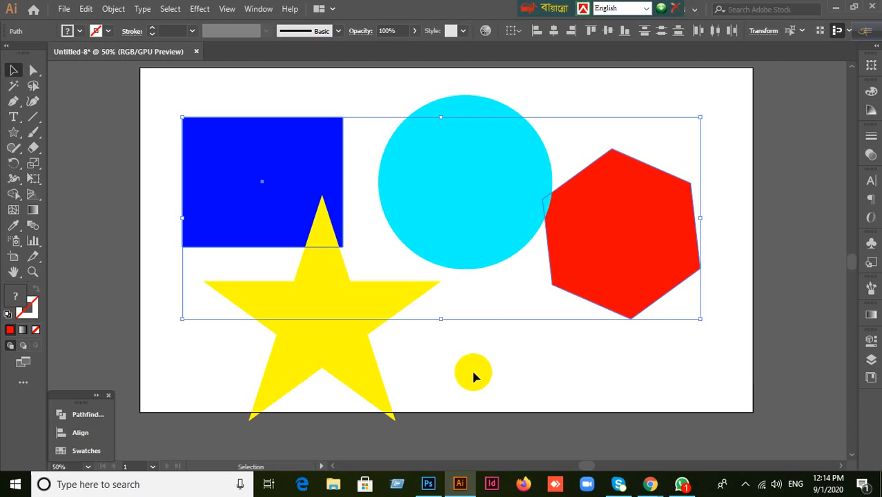
click(85, 9)
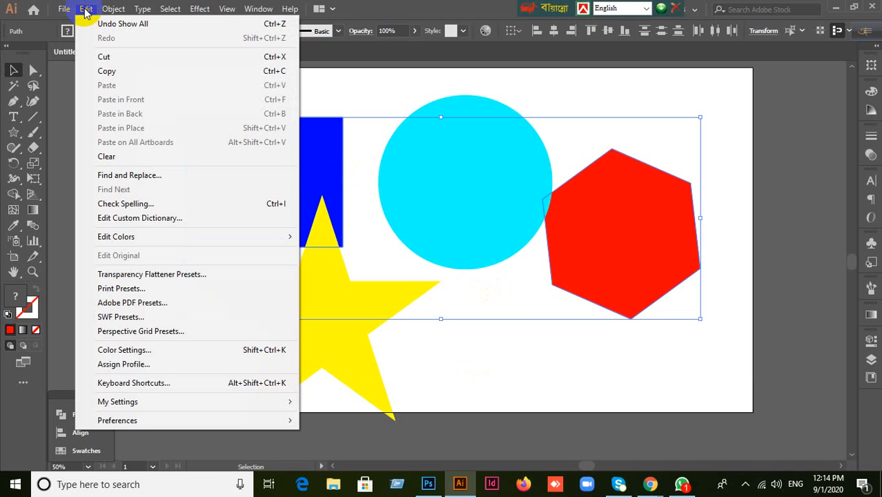
click(86, 9)
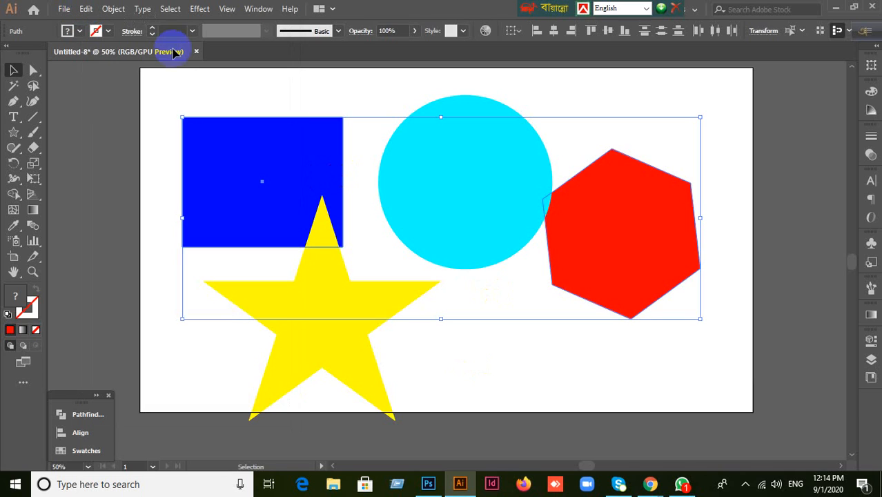
click(617, 363)
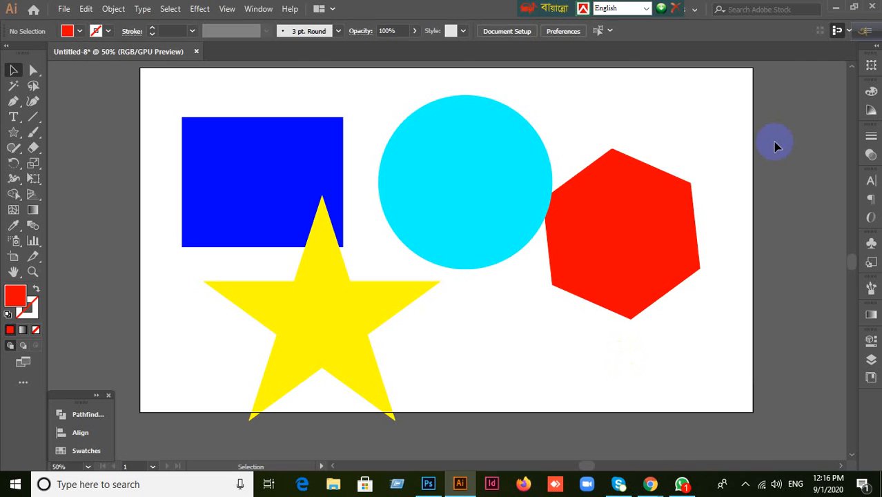
- Toggle the rulers on and off several times and undo the last Show All
key(ctrl+r)
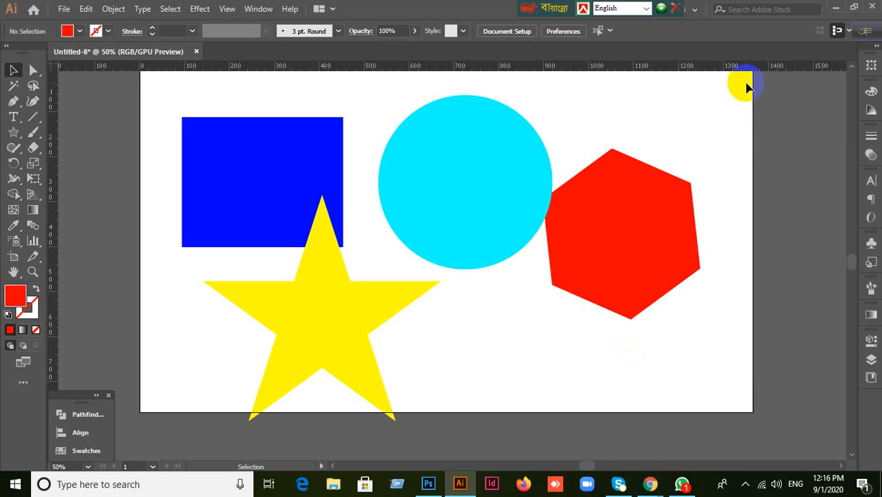
key(ctrl+z)
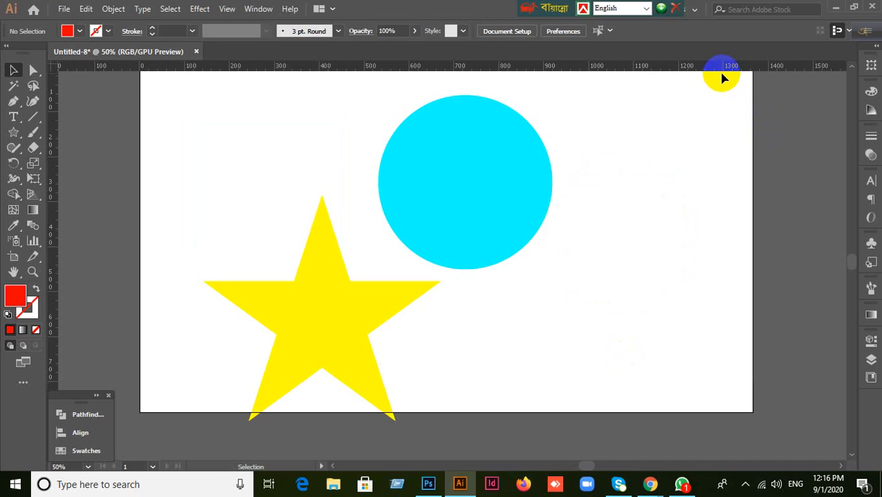
key(ctrl+r)
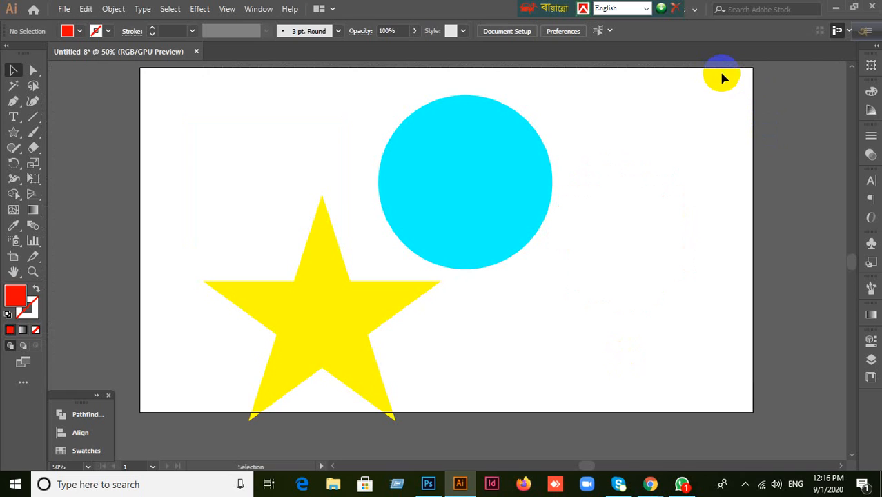
key(ctrl+r)
key(ctrl+r)
key(ctrl+r)
key(ctrl+r)
- Show the hidden blue rectangle and red hexagon again and deselect everything
scroll(564, 245, down, 1)
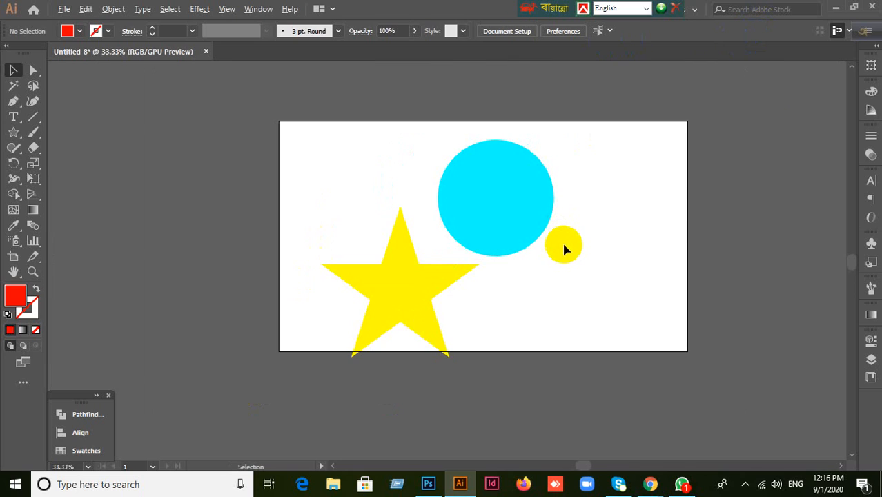
scroll(564, 245, up, 1)
key(a)
key(ctrl+alt+3)
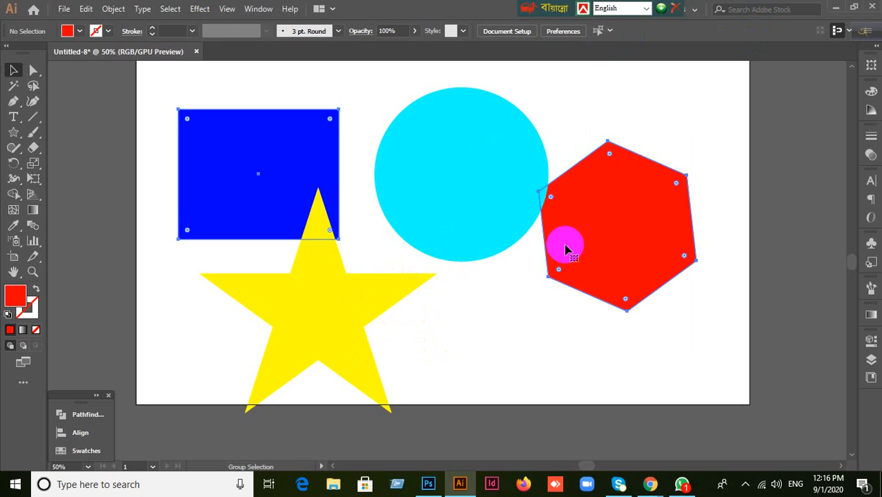
click(631, 339)
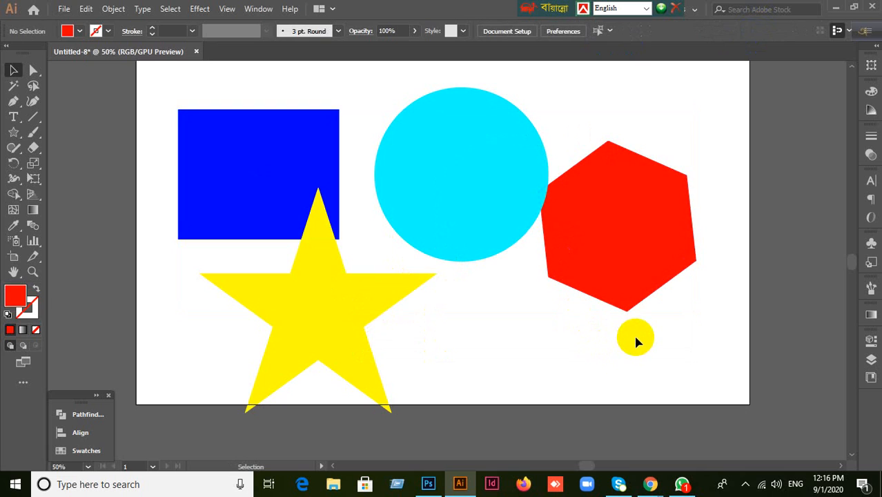
- Move the yellow star up and right so it overlaps the blue rectangle and cyan circle, and deselect it
scroll(634, 333, up, 1)
drag(342, 350, 428, 286)
click(552, 391)
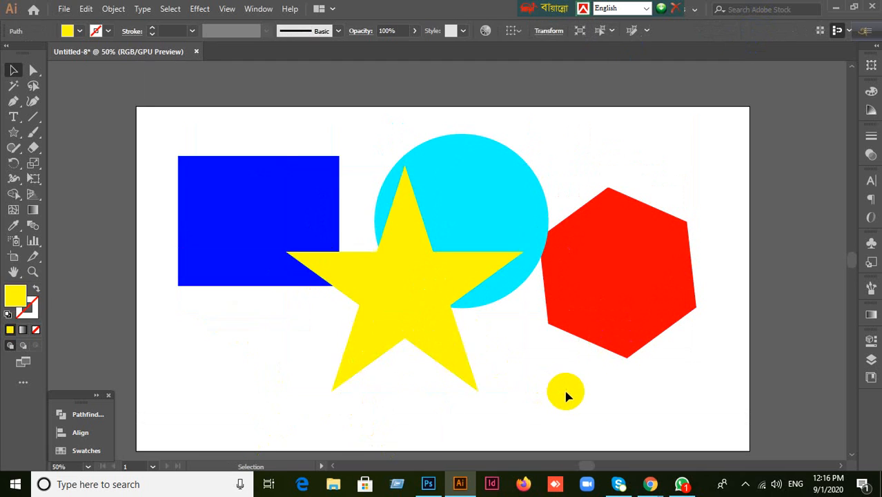
- Show the rulers to place a horizontal guide just below the yellow star, and unlock the guides
key(ctrl+r)
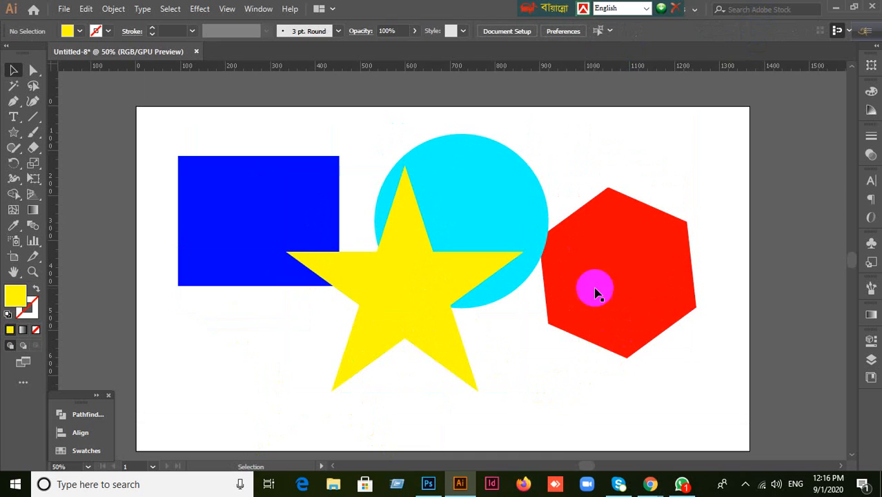
drag(489, 69, 507, 404)
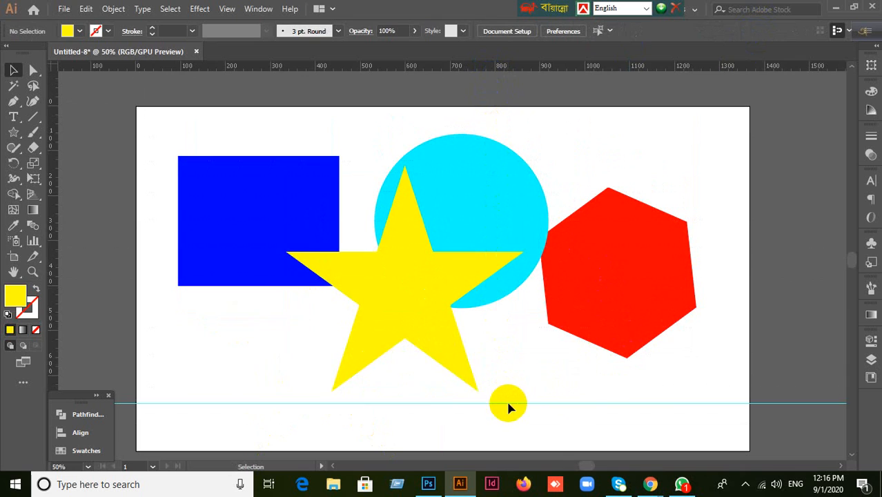
scroll(507, 393, down, 2)
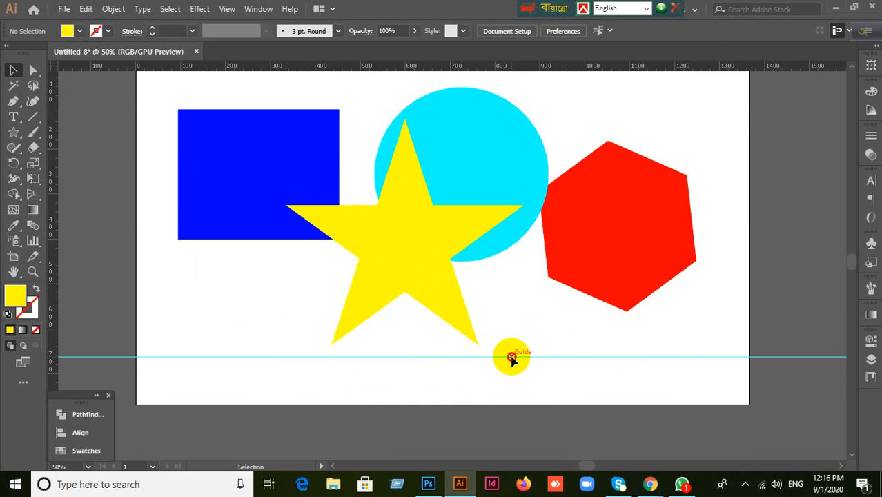
right_click(522, 374)
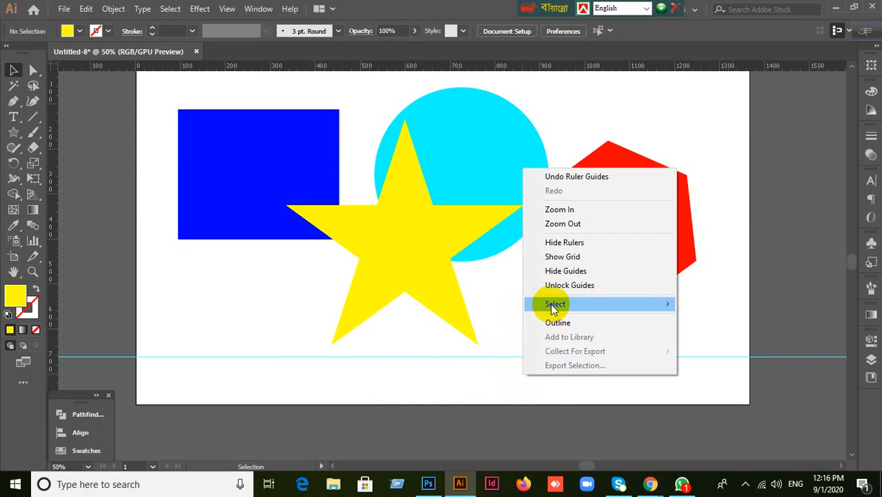
click(532, 285)
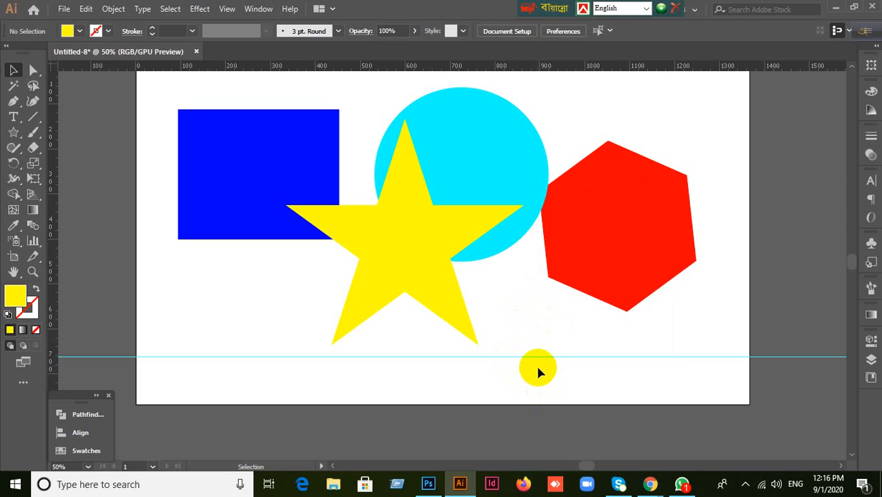
- Move the horizontal guide from below the star up to the horizontal ruler, above the artboard
drag(538, 358, 517, 64)
scroll(537, 114, up, 4)
scroll(524, 83, up, 2)
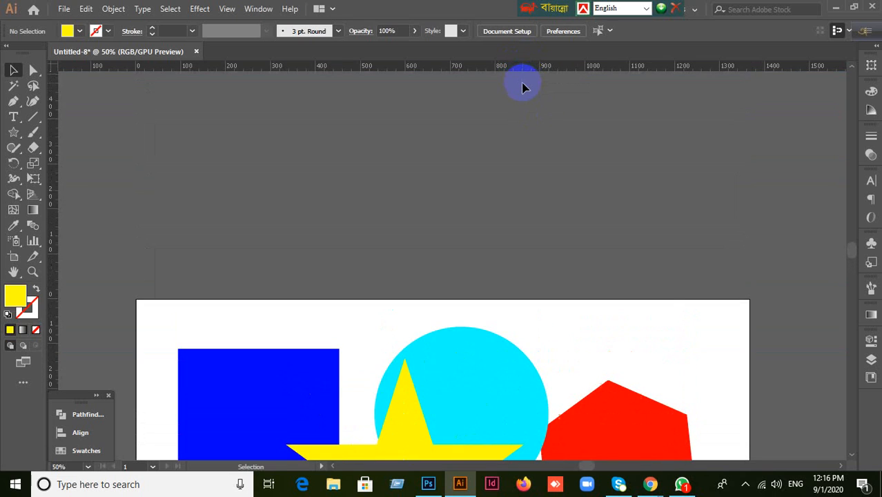
scroll(518, 69, down, 1)
scroll(511, 76, down, 1)
- Try twice to move the guide above the artboard into the horizontal ruler, undoing each move
mouse_move(510, 69)
mouse_down()
mouse_move(512, 131)
mouse_move(507, 66)
mouse_up()
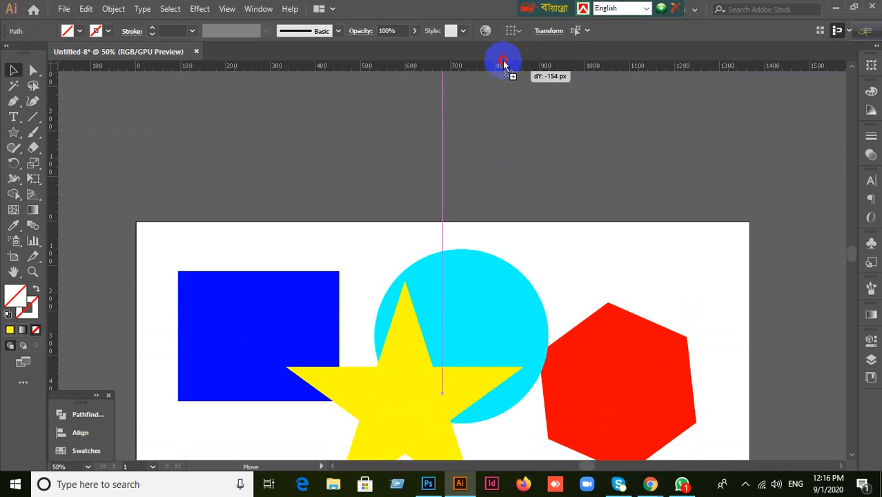
key(ctrl+z)
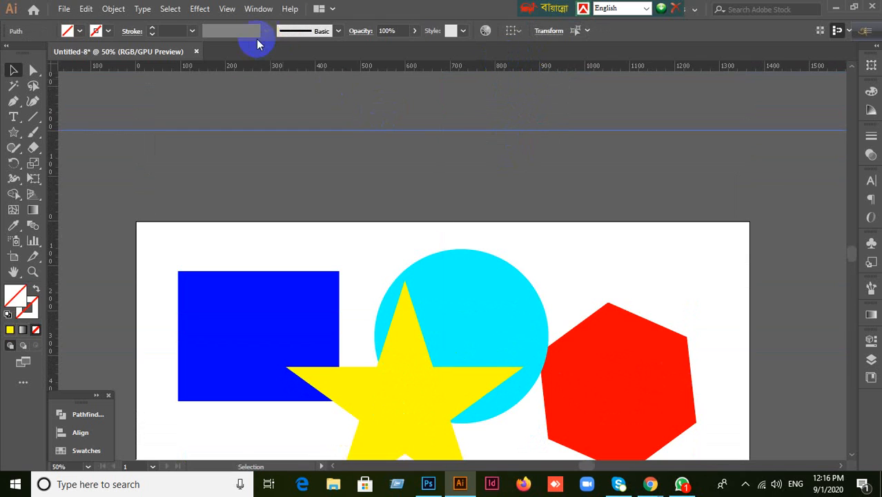
click(333, 131)
drag(333, 131, 338, 61)
key(ctrl+z)
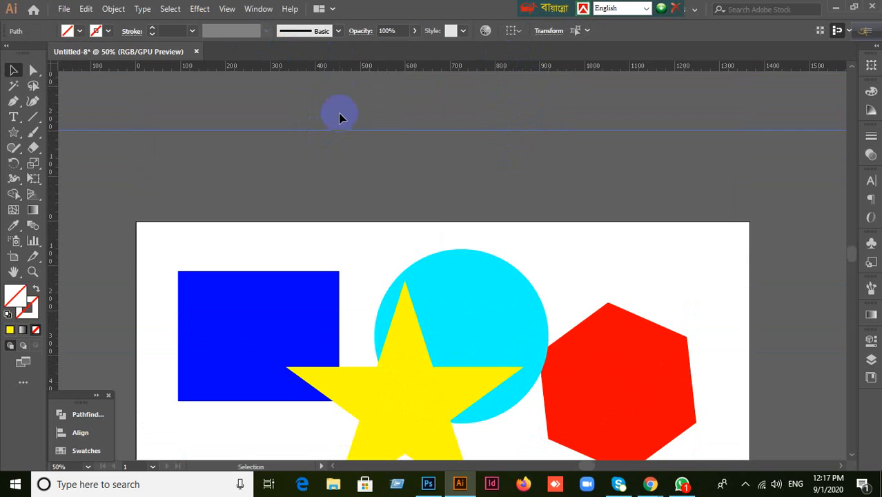
- Move the horizontal guide down to about 100 px above the artboard's upper edge and deselect it
drag(344, 131, 360, 178)
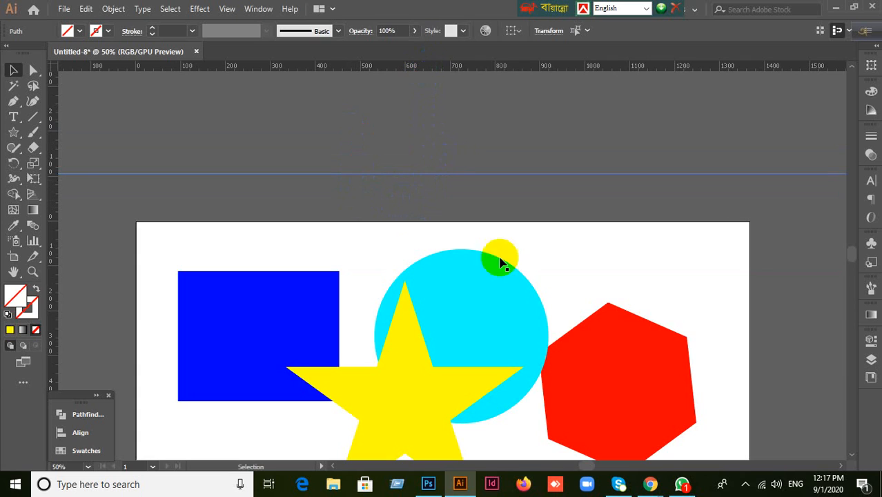
click(560, 256)
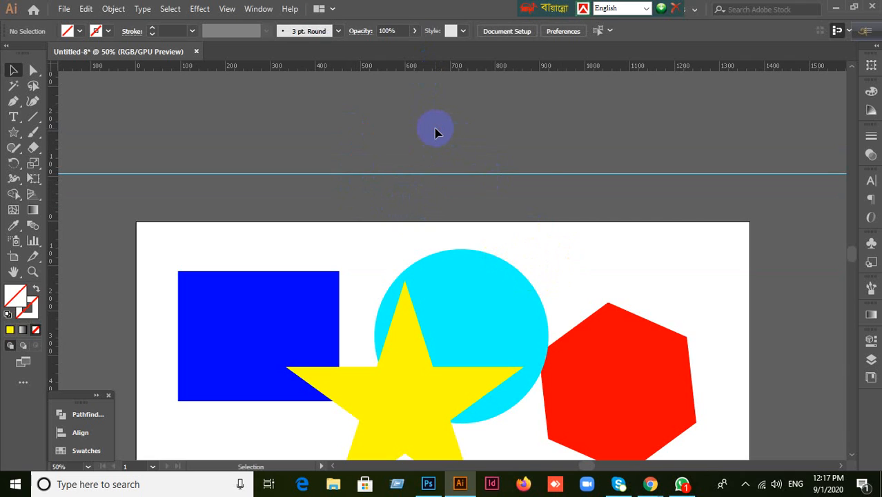
- Select the horizontal guide above the artboard, delete it, undo the deletion and deselect the guide
drag(361, 133, 389, 216)
click(427, 210)
click(384, 199)
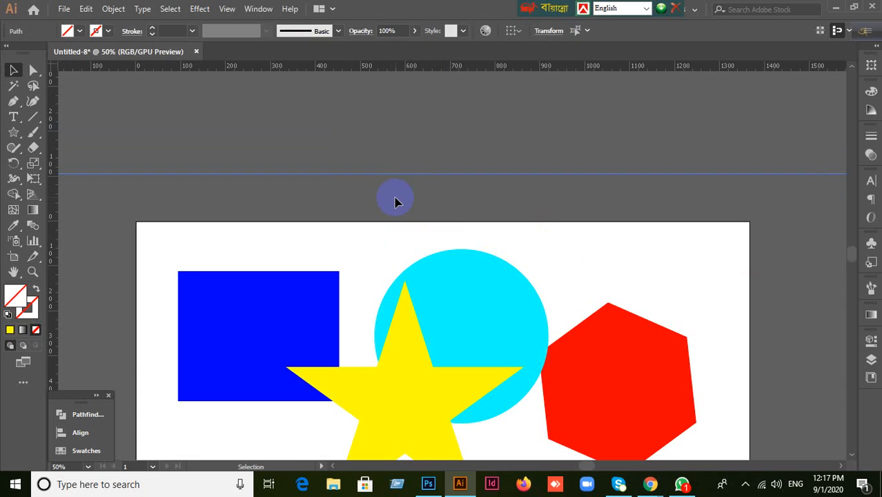
key(Delete)
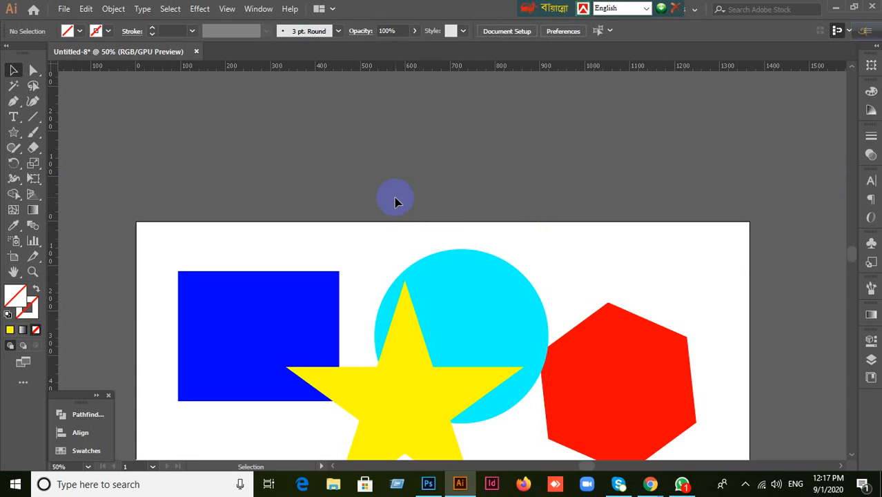
key(ctrl+z)
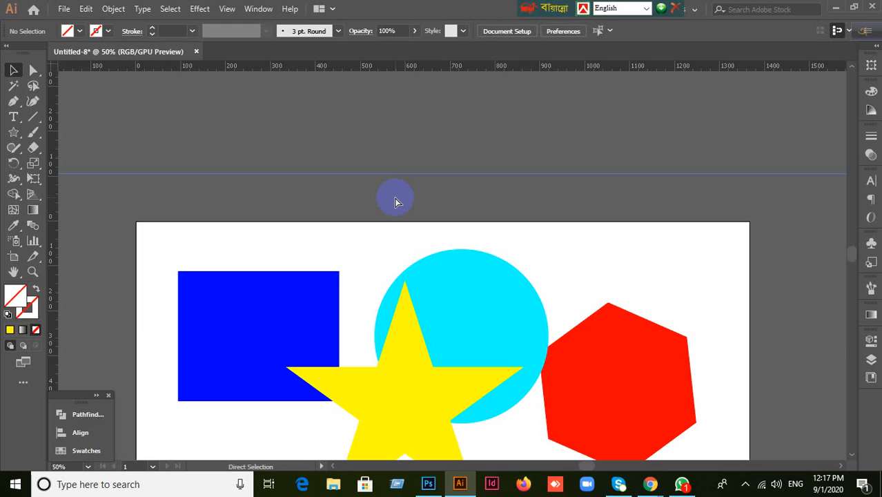
click(385, 260)
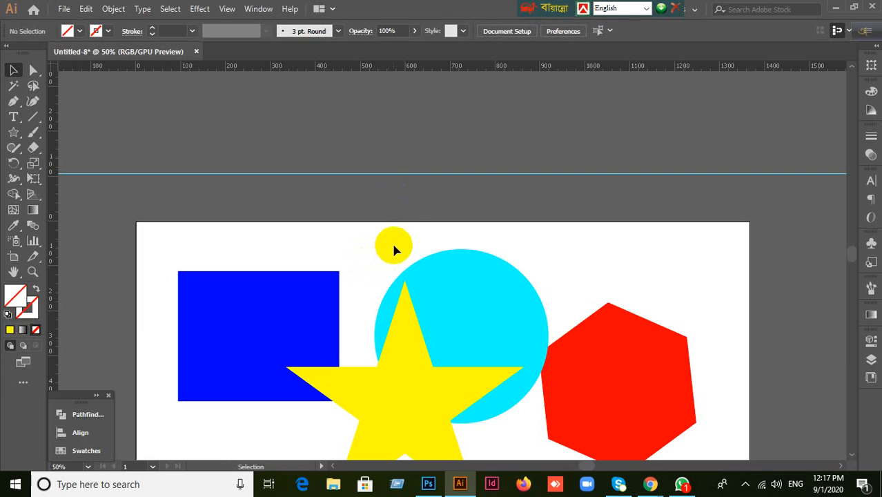
- Remove the horizontal guide from the area above the artboard by moving it back into the horizontal ruler
drag(409, 174, 418, 60)
scroll(363, 184, up, 5)
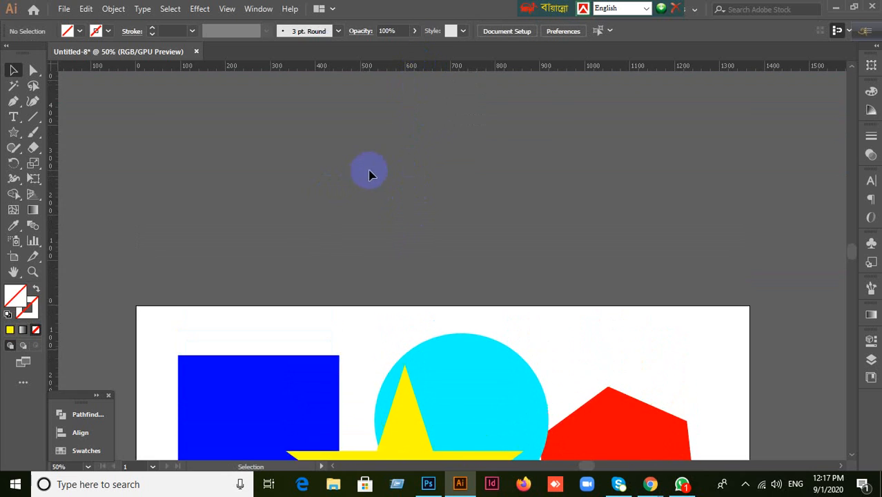
scroll(410, 159, down, 3)
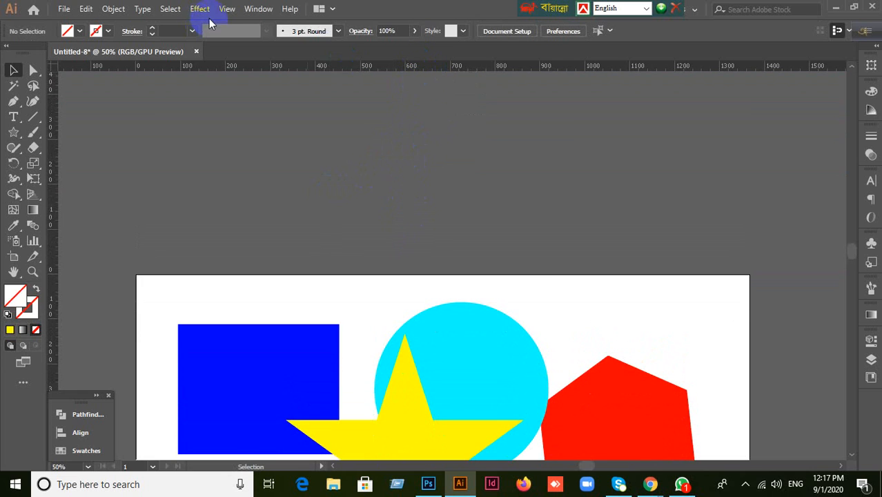
- Hide the Control bar and show it again
click(256, 9)
click(294, 109)
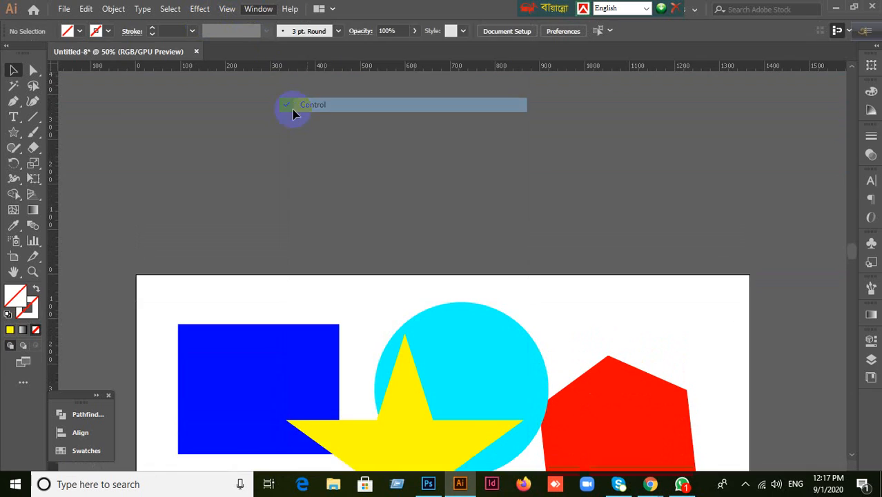
click(259, 11)
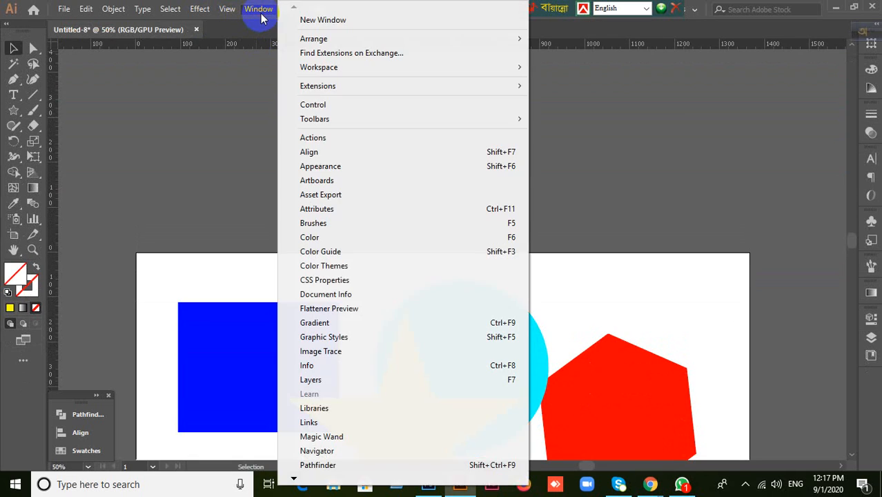
click(310, 108)
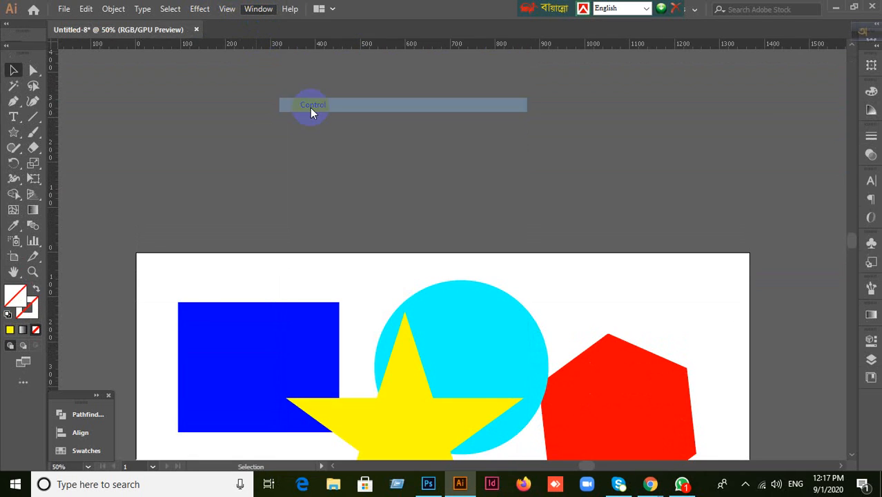
- Hide the rulers and show them again
key(a)
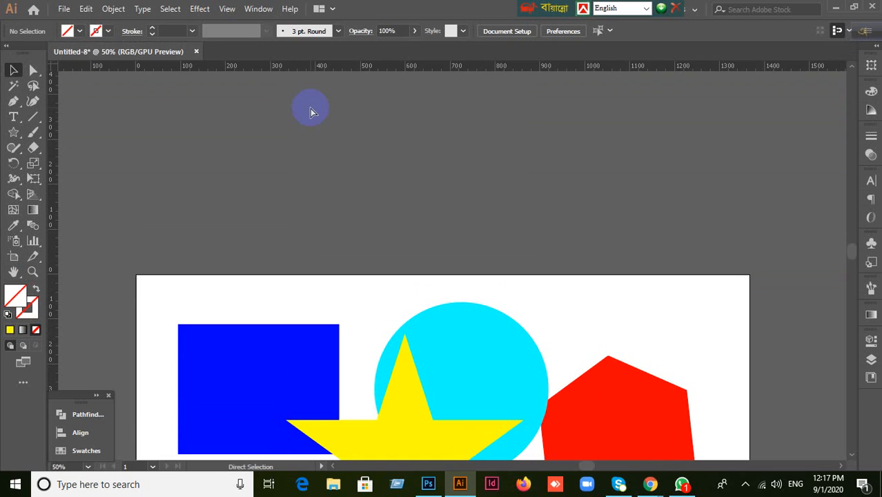
key(ctrl+r)
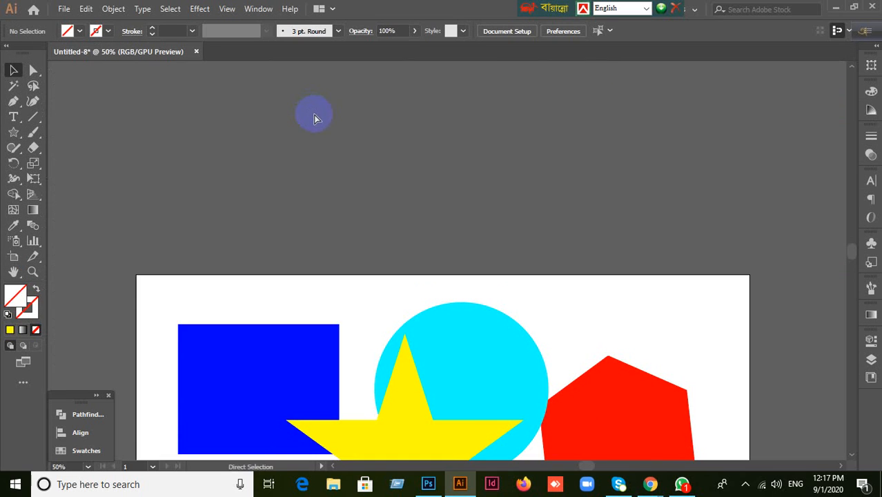
key(ctrl+r)
- Place a horizontal guide just below the artboard's upper edge, move it back into the ruler and undo that move
scroll(430, 144, down, 1)
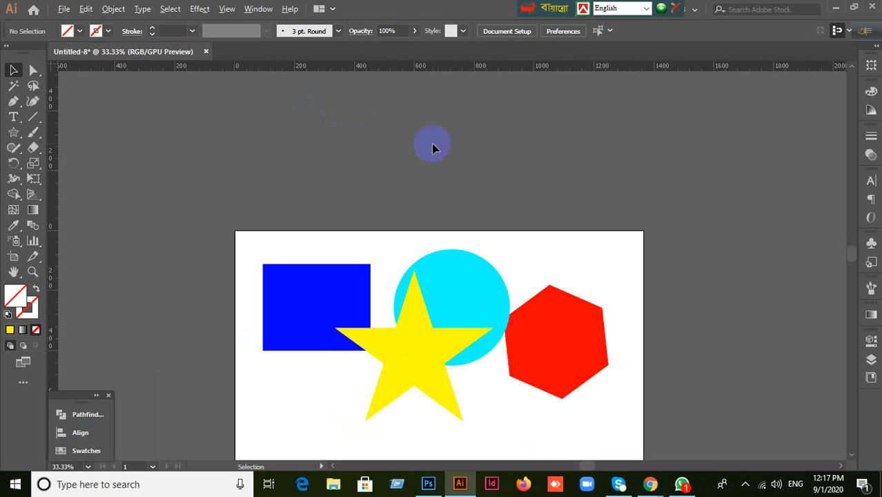
drag(485, 222, 433, 156)
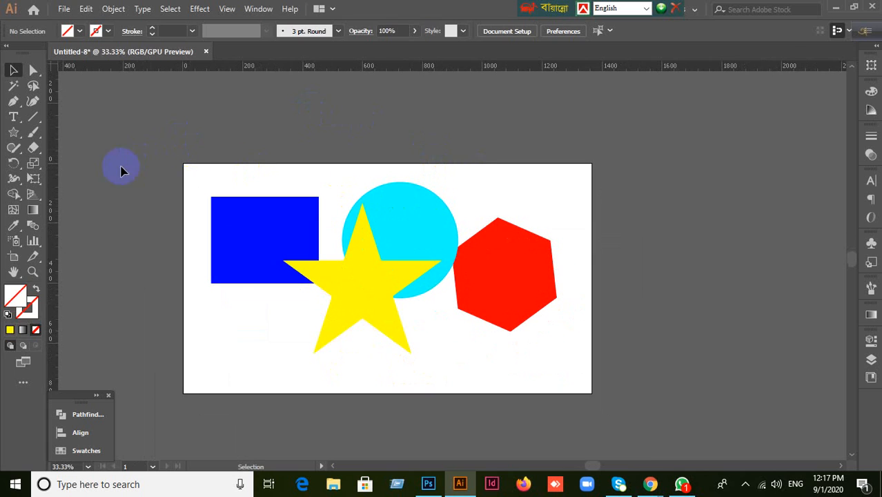
mouse_move(374, 69)
mouse_down()
mouse_move(377, 174)
mouse_move(364, 173)
mouse_move(376, 60)
mouse_up()
drag(345, 172, 356, 71)
key(ctrl+z)
- Select the horizontal guide near the artboard's upper edge, delete it, undo the deletion and deselect the guide
scroll(378, 212, down, 3)
click(666, 268)
drag(585, 142, 613, 194)
click(613, 193)
click(610, 168)
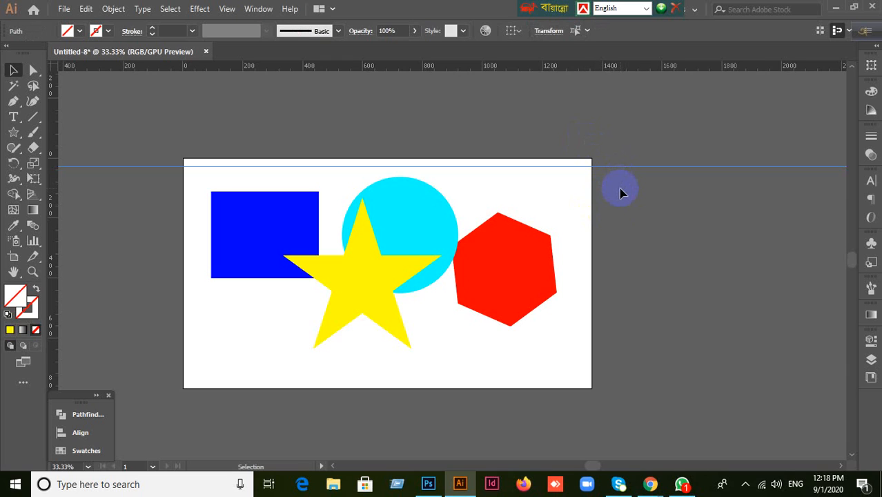
key(Delete)
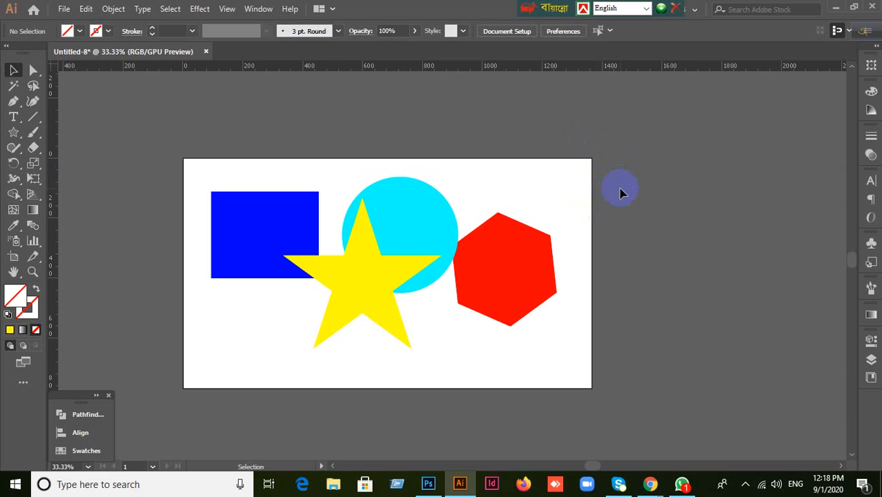
key(ctrl+z)
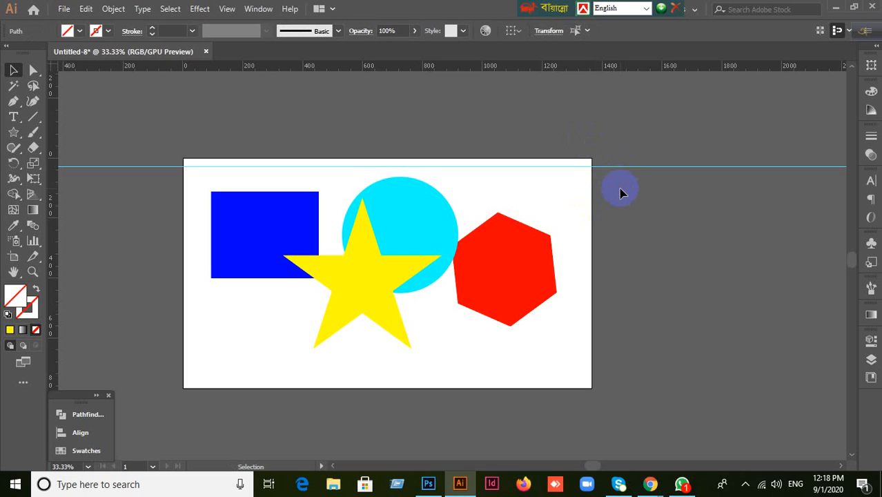
click(620, 193)
- Place a vertical guide at about 200 px through the blue rectangle and a horizontal guide at about 320 px across the shapes
drag(59, 296, 243, 297)
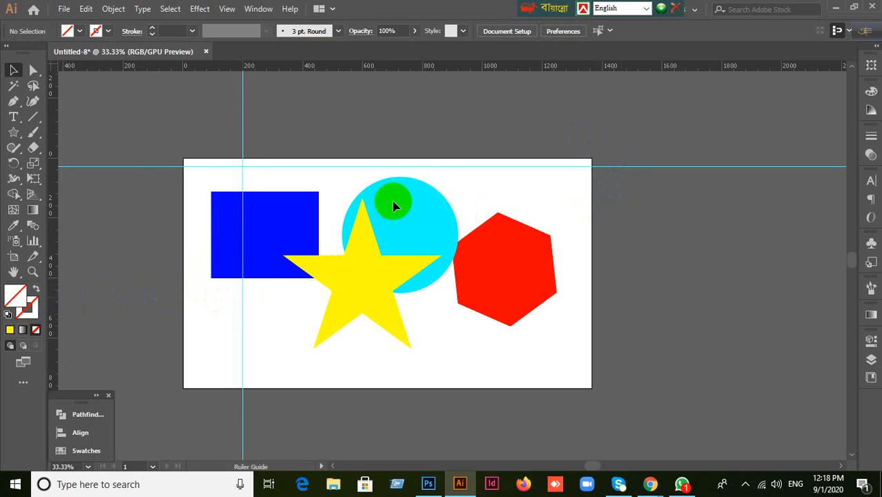
drag(552, 65, 537, 254)
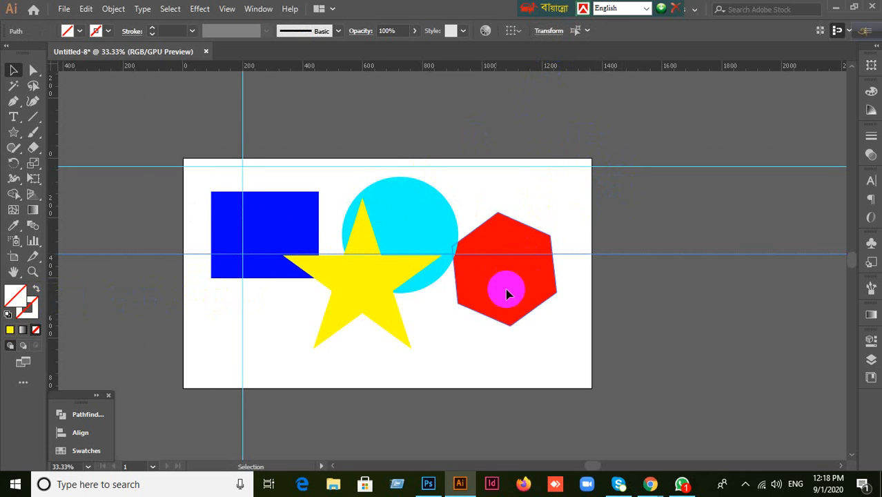
right_click(620, 220)
click(595, 348)
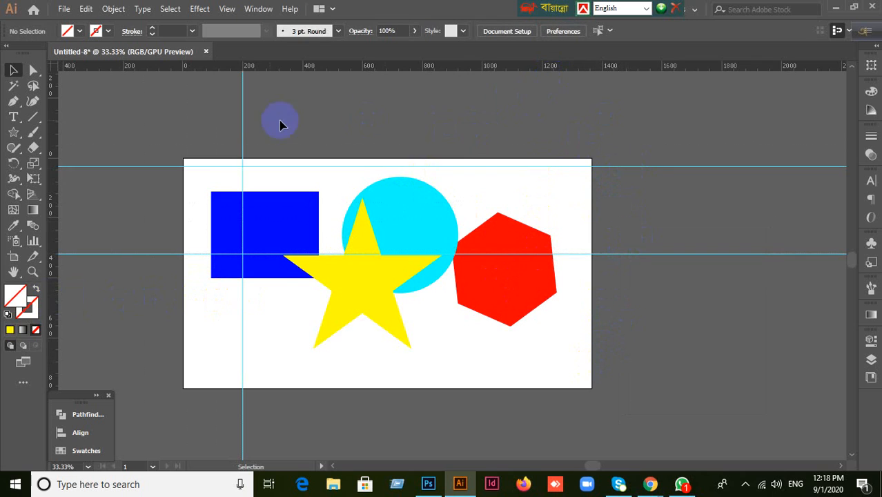
- Lock the guides and unlock them again
right_click(392, 128)
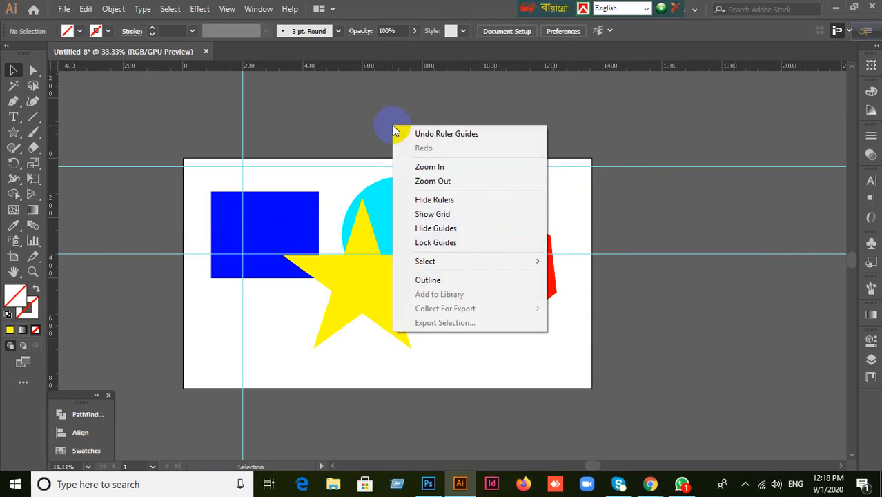
click(464, 246)
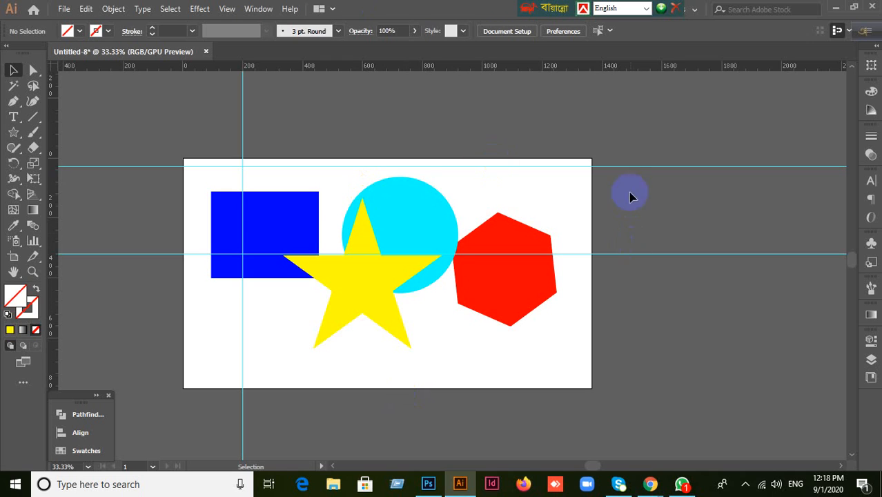
scroll(625, 171, up, 1)
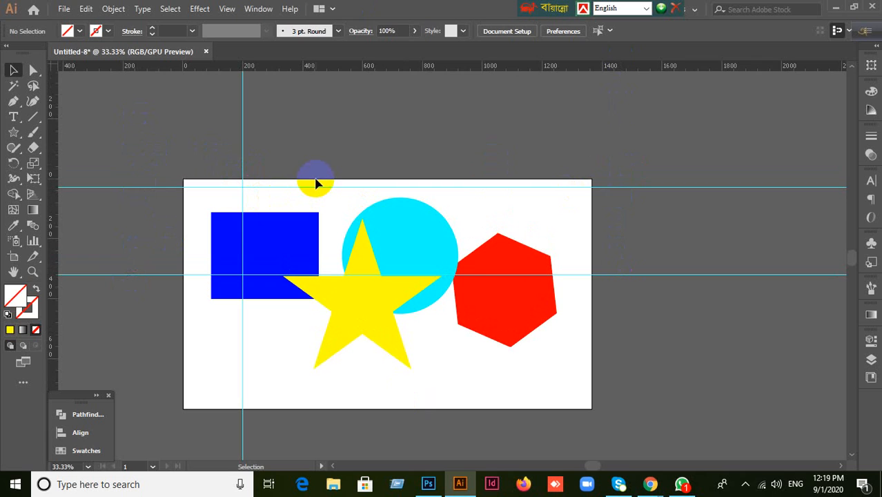
right_click(294, 146)
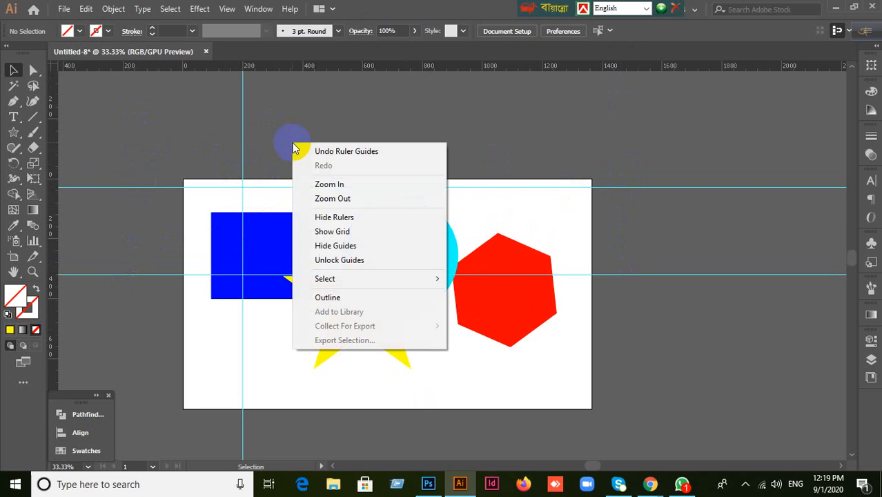
click(328, 266)
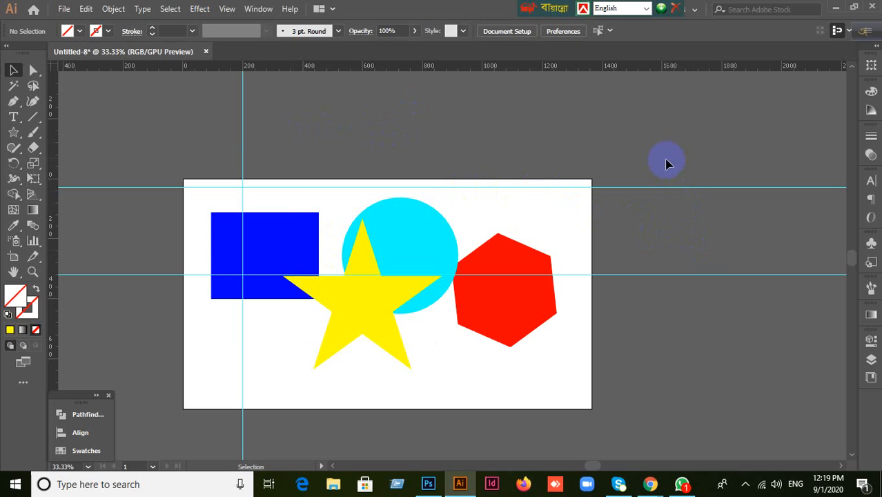
- Select and deselect the upper horizontal guide, then move the lower one down to about 545 px and undo the move
drag(664, 156, 689, 243)
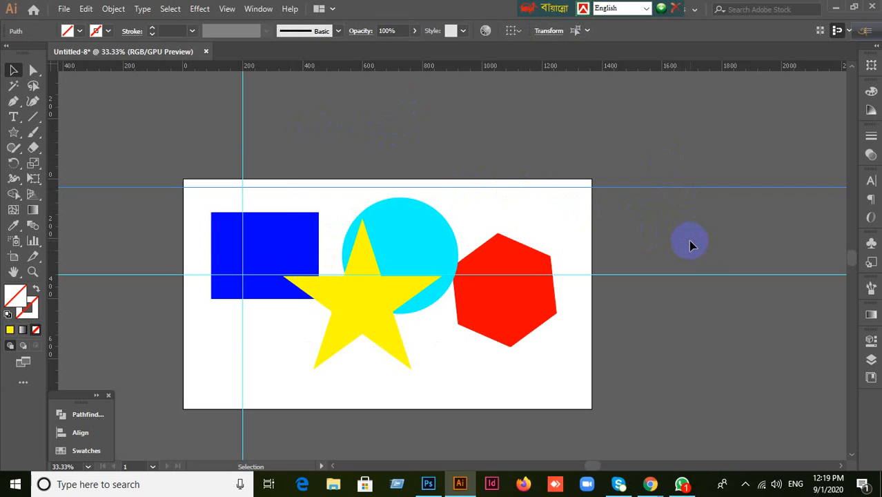
click(690, 243)
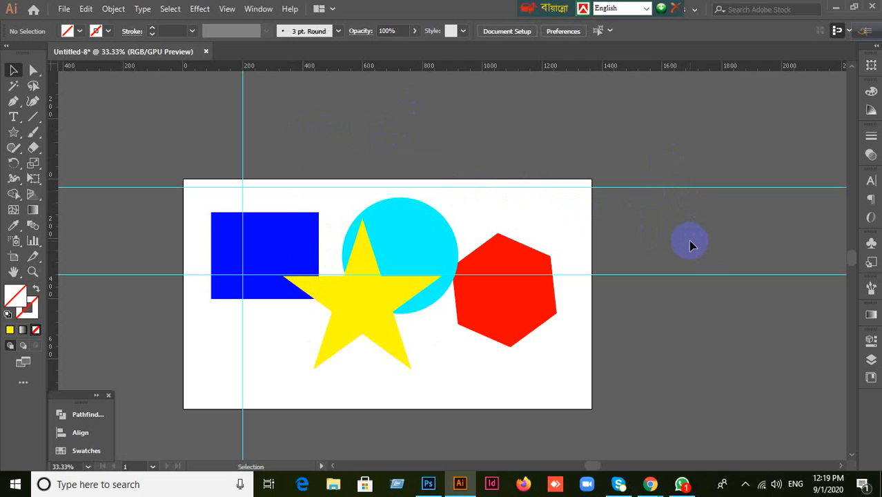
drag(681, 275, 681, 343)
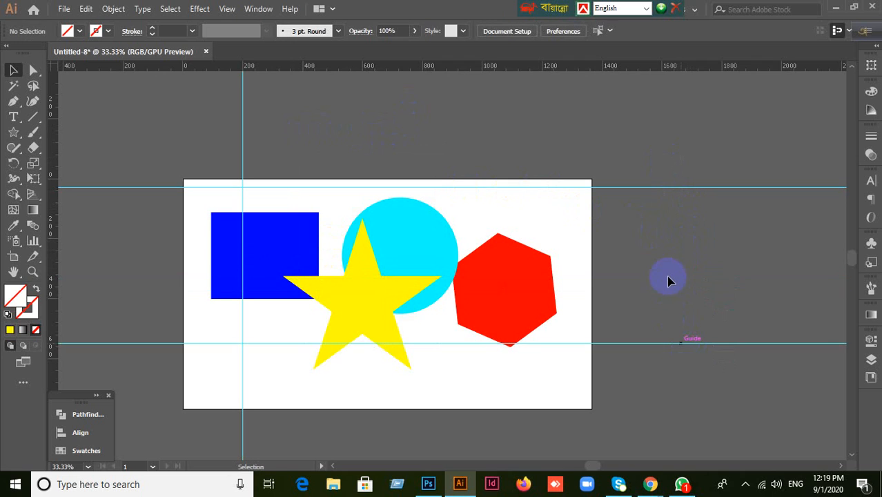
key(ctrl+z)
click(673, 249)
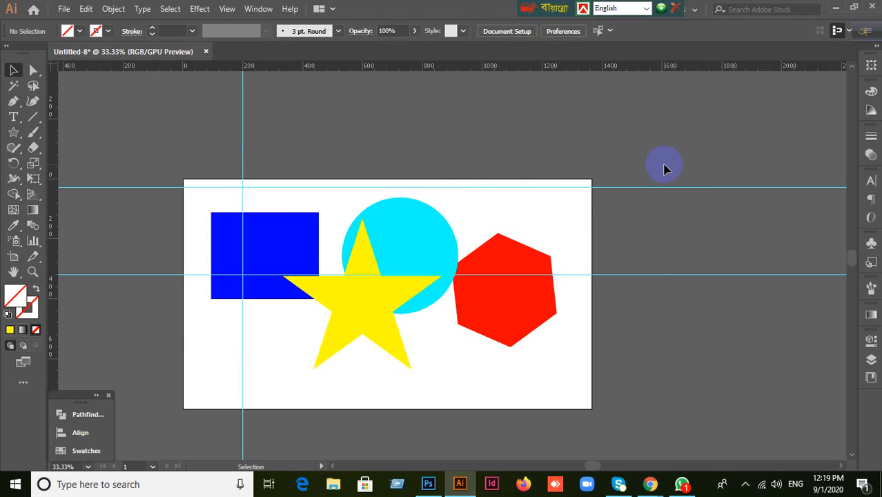
key(ctrl+z)
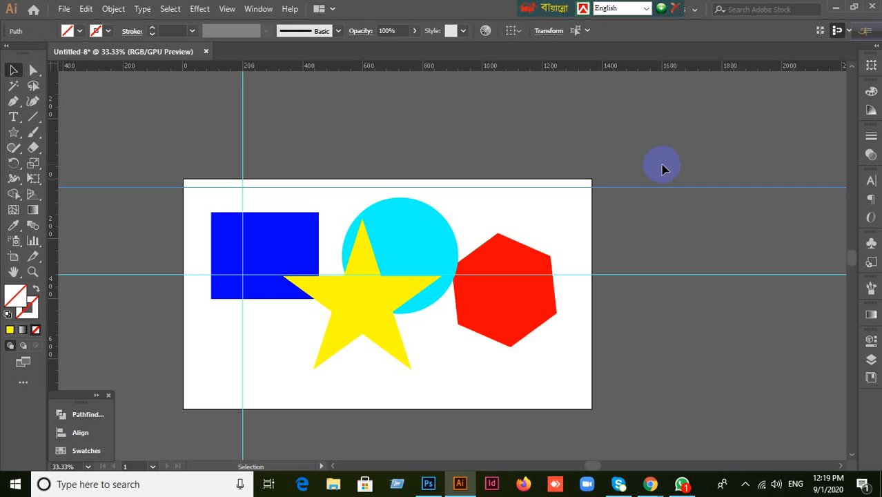
click(673, 231)
- Move the red polygon slightly up and to the right, clear of the cyan circle, and deselect it
drag(527, 264, 540, 256)
key(a)
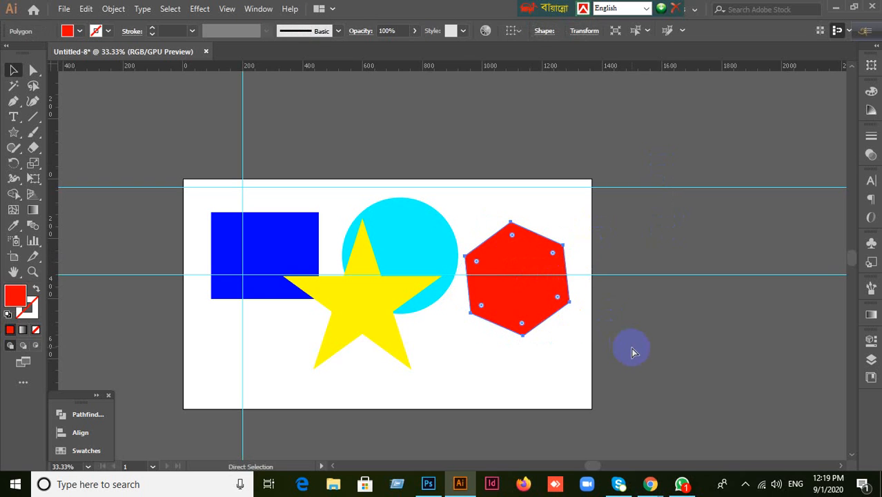
click(631, 347)
- Select the upper horizontal guide, deselect it and unlock all locked objects
drag(646, 170, 668, 238)
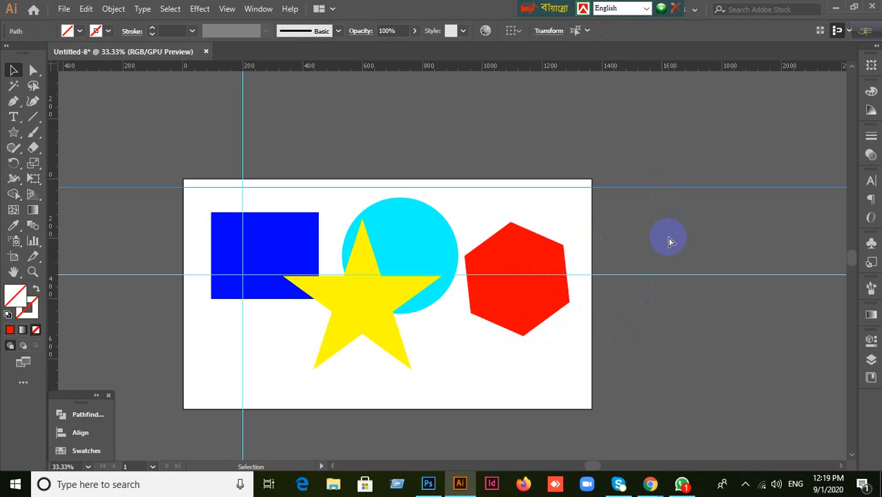
right_click(669, 242)
click(656, 239)
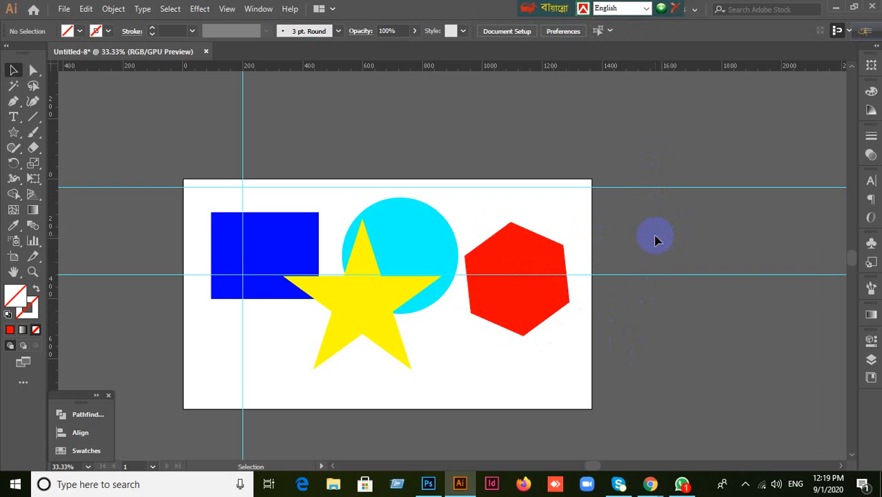
key(ctrl+alt+2)
click(655, 239)
- Show the grid in the document
click(227, 9)
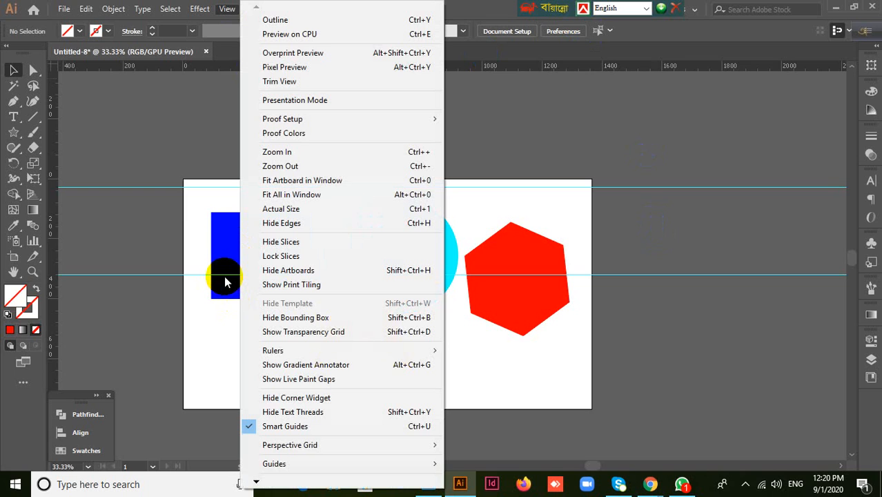
mouse_move(255, 481)
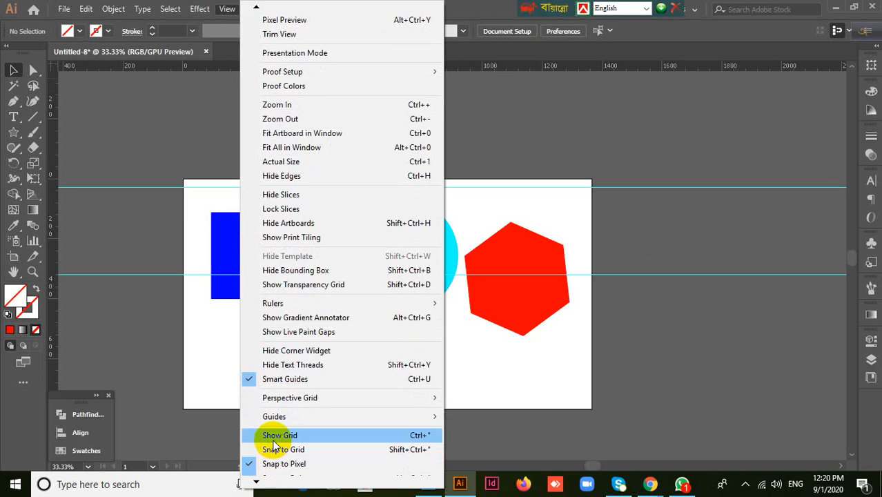
click(274, 443)
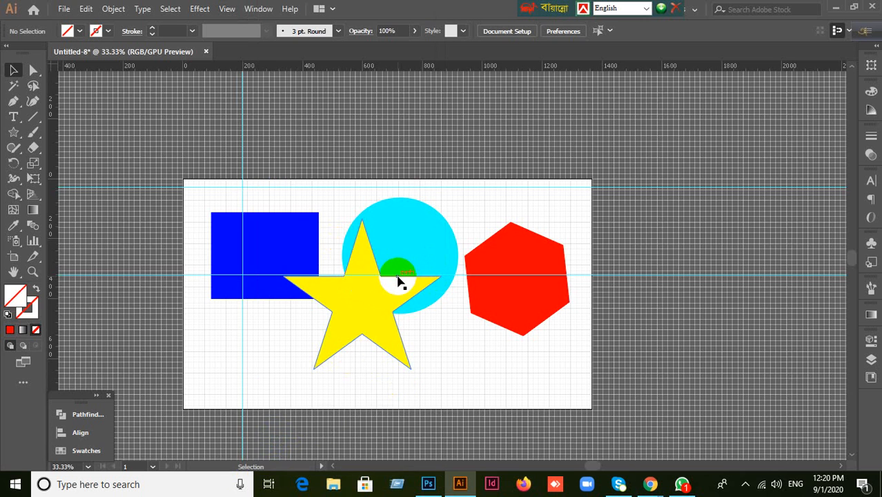
- With the Pen tool, place one anchor point on the artboard below the star and end the path
scroll(401, 280, down, 4)
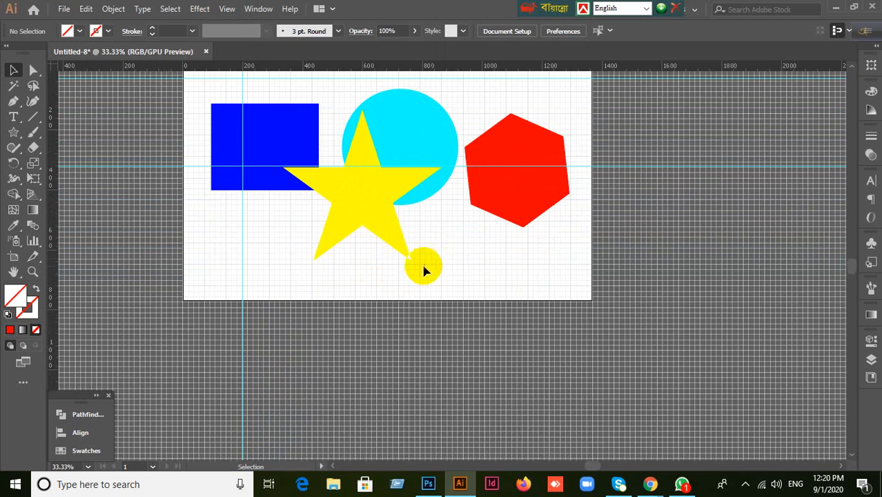
scroll(502, 257, down, 1)
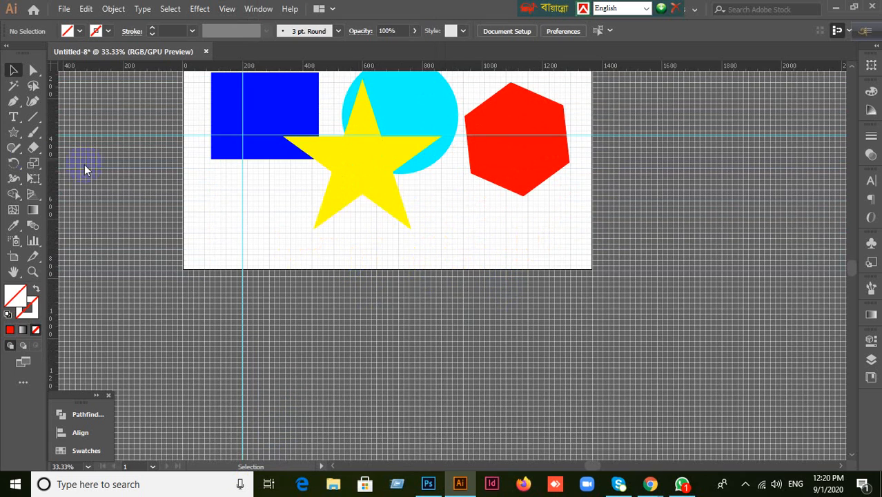
click(14, 102)
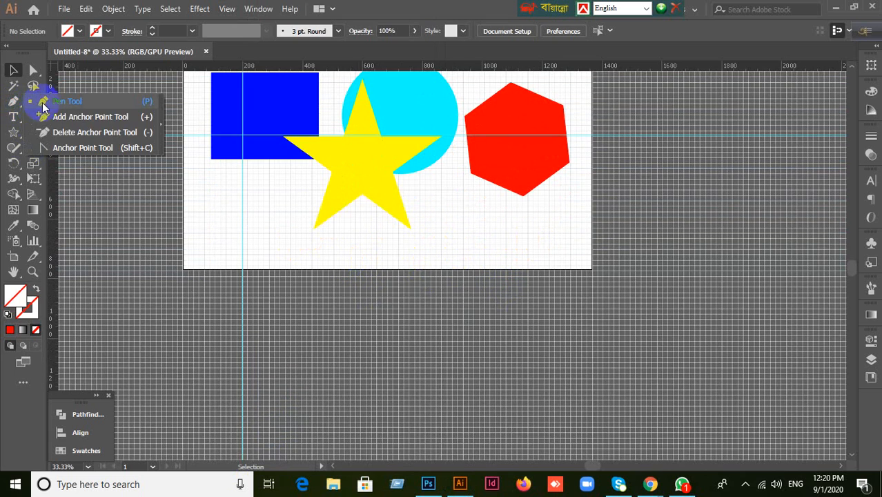
click(43, 104)
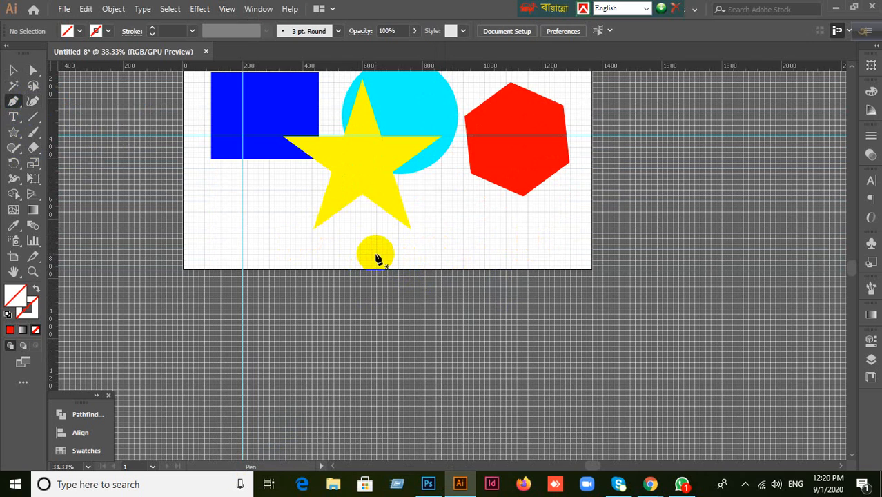
click(375, 254)
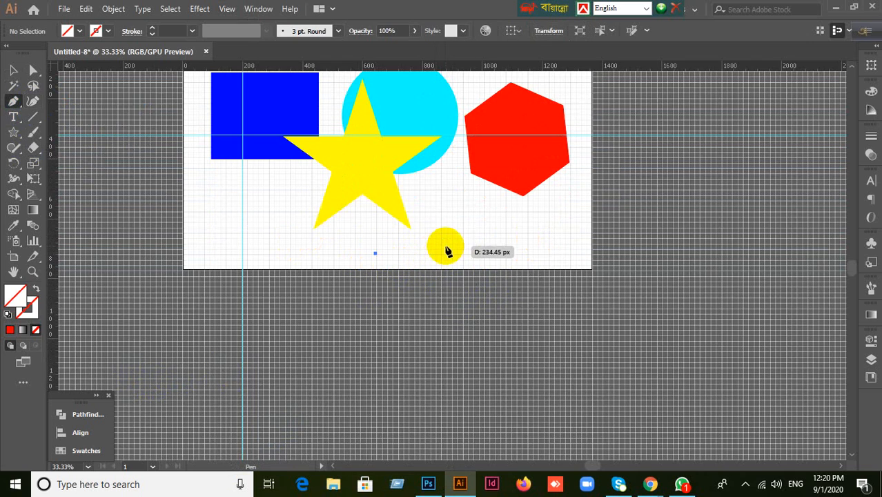
ctrl+click(429, 279)
- Set the stroke to red and draw an open zigzag path of four anchor points below the star with the Pen tool
click(29, 308)
click(10, 329)
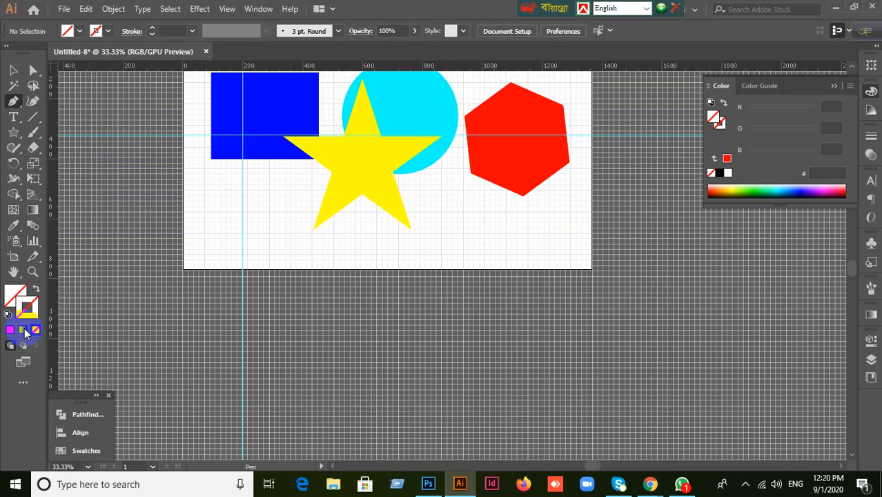
click(377, 270)
click(442, 234)
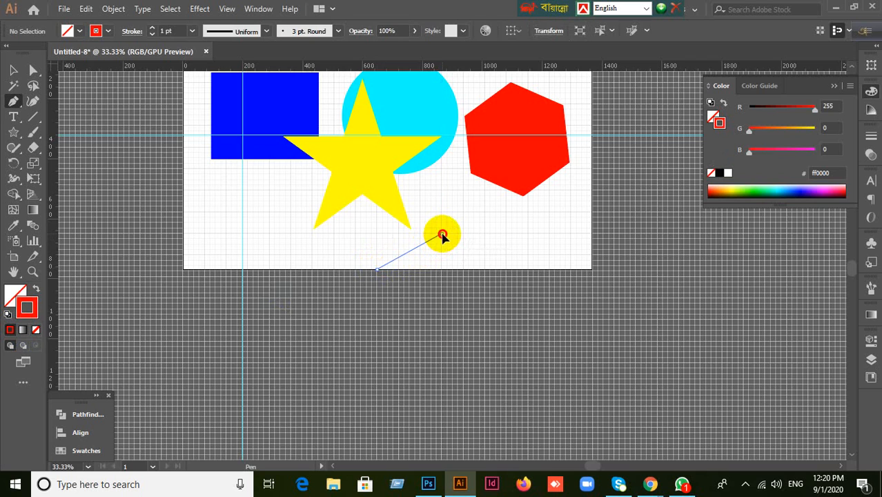
click(486, 269)
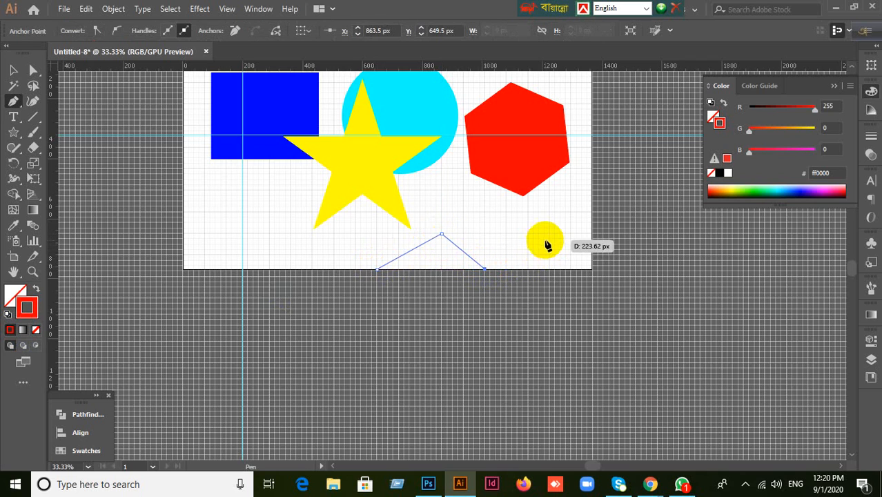
click(547, 234)
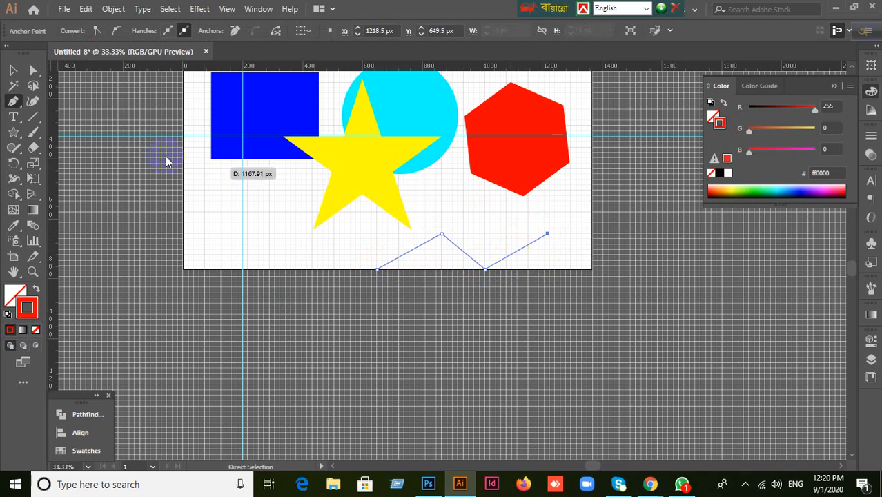
- Undo the zigzag path completely and leave nothing selected
click(13, 69)
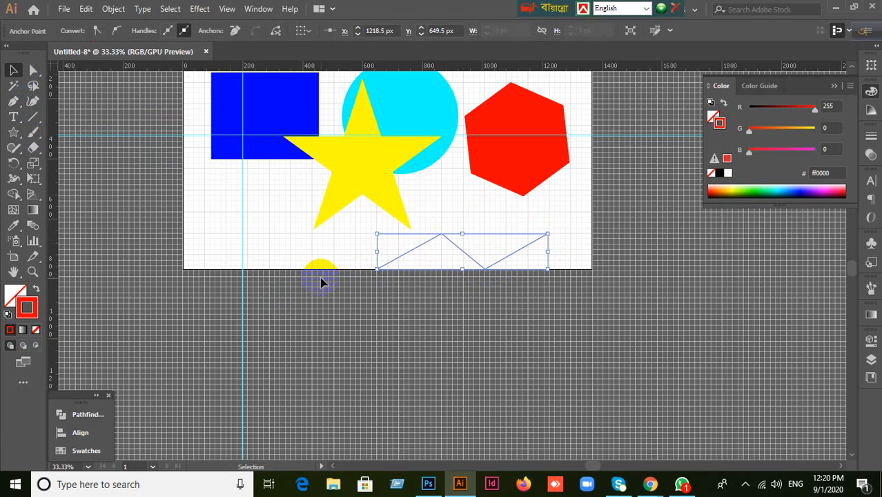
key(ctrl+z)
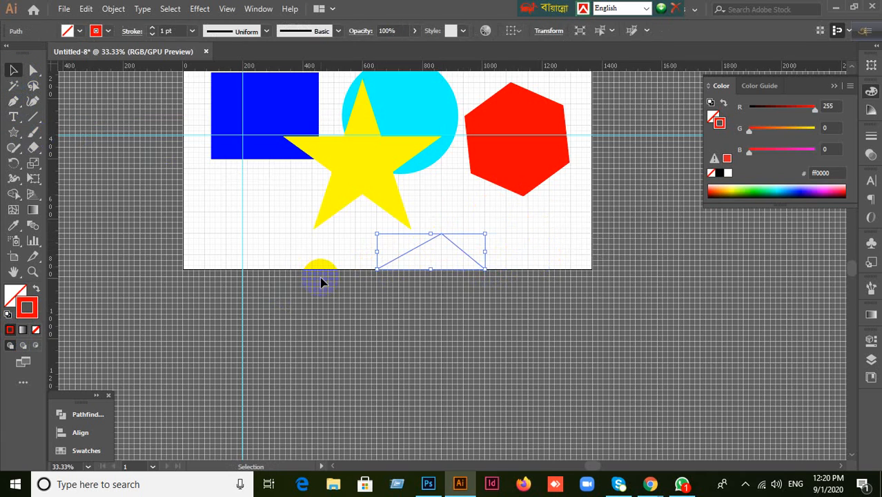
click(320, 281)
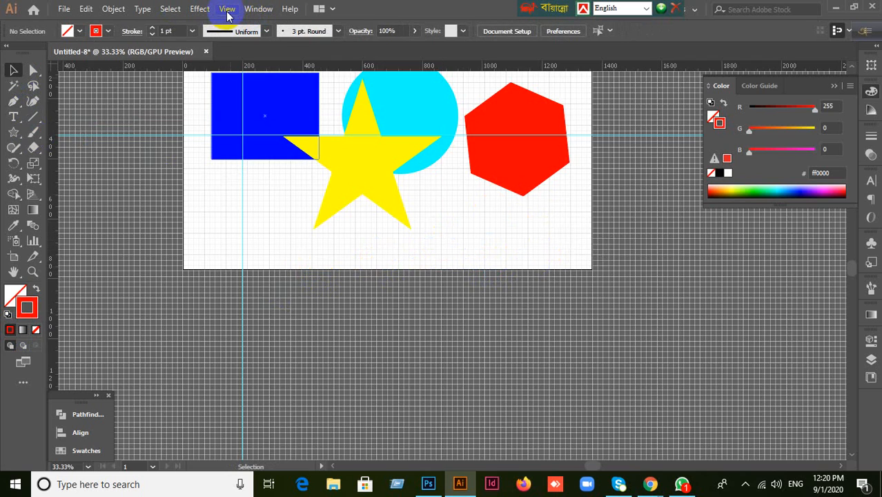
- Hide the grid in the document
click(226, 11)
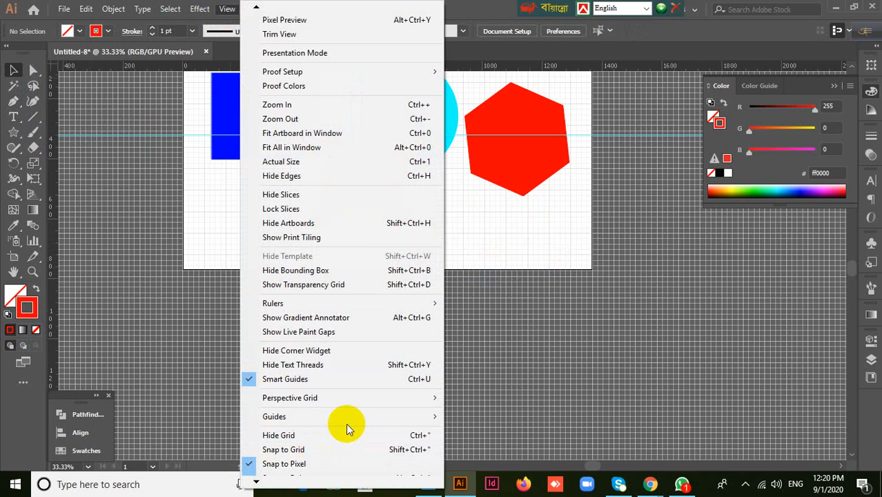
click(256, 481)
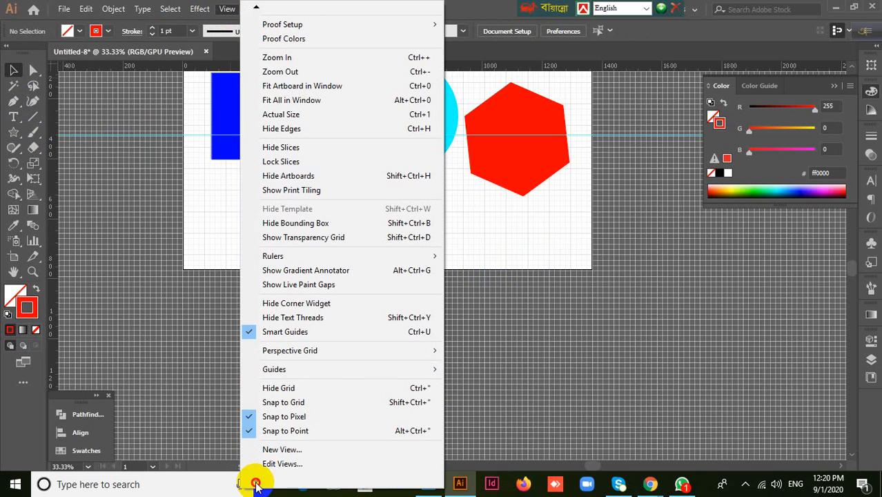
click(256, 7)
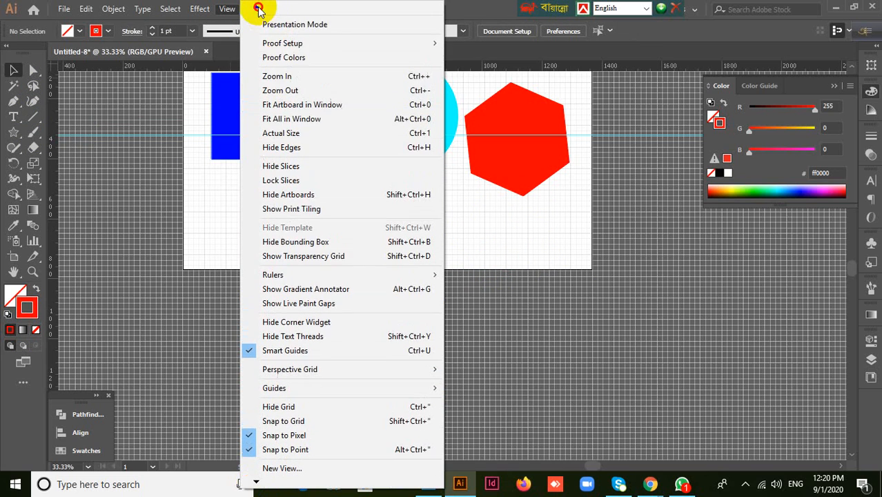
click(257, 7)
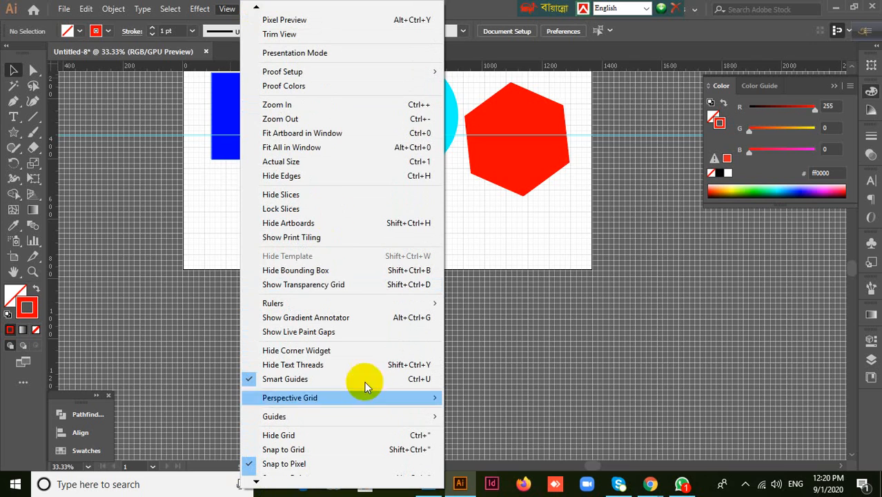
click(365, 437)
- Delete the vertical guide and both horizontal guides from the document
scroll(406, 336, up, 1)
drag(224, 335, 309, 392)
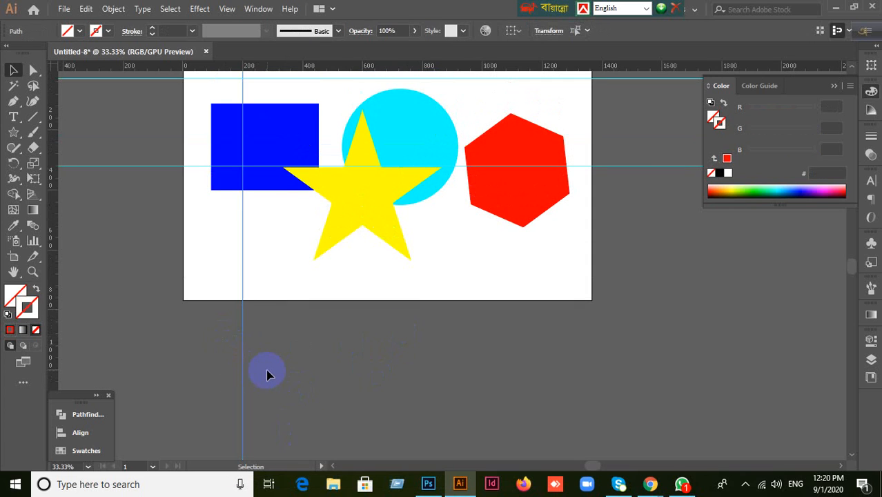
key(Delete)
scroll(175, 170, up, 1)
drag(133, 131, 152, 196)
drag(133, 109, 158, 292)
key(Delete)
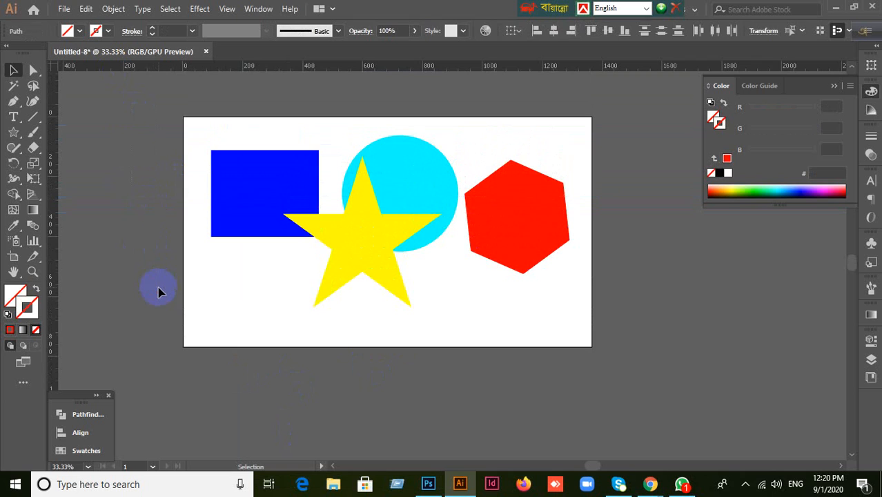
- Move the blue rectangle, cyan circle and red polygon in towards the yellow star so they overlap behind it, then deselect
drag(253, 190, 323, 254)
drag(443, 187, 417, 198)
drag(522, 245, 398, 249)
click(483, 305)
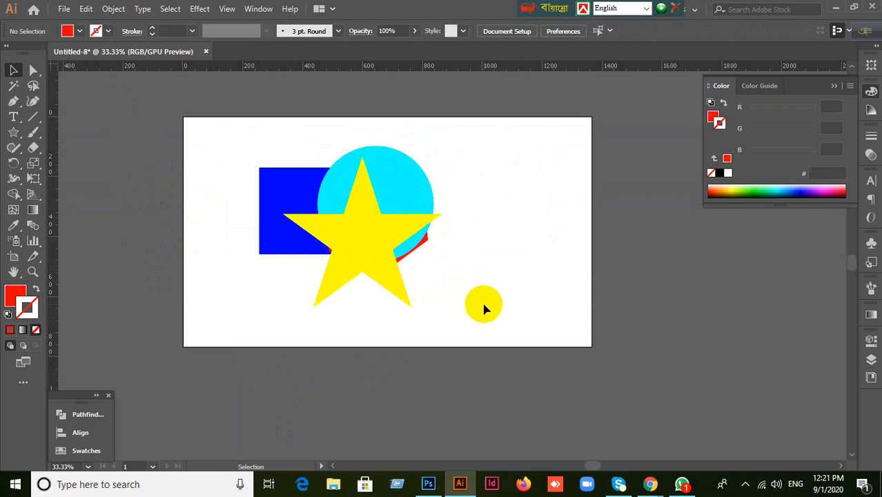
- Toggle the document grid on and off again three times, ending with it hidden
click(227, 8)
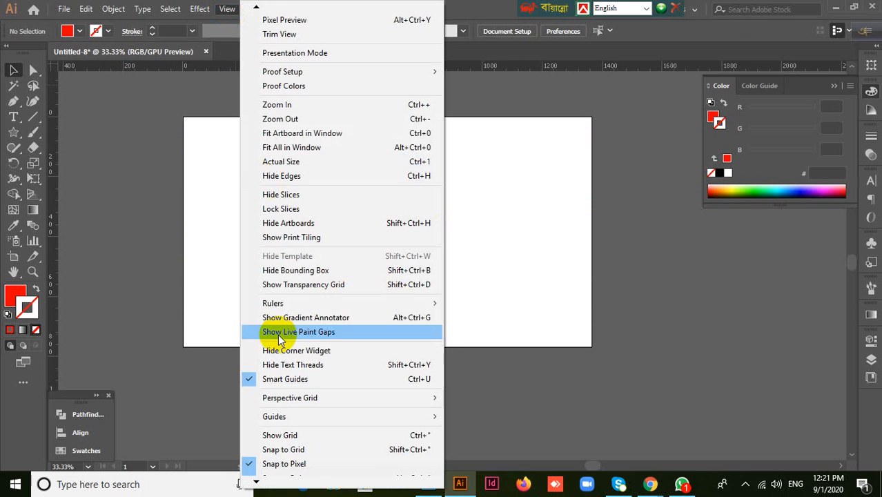
click(311, 435)
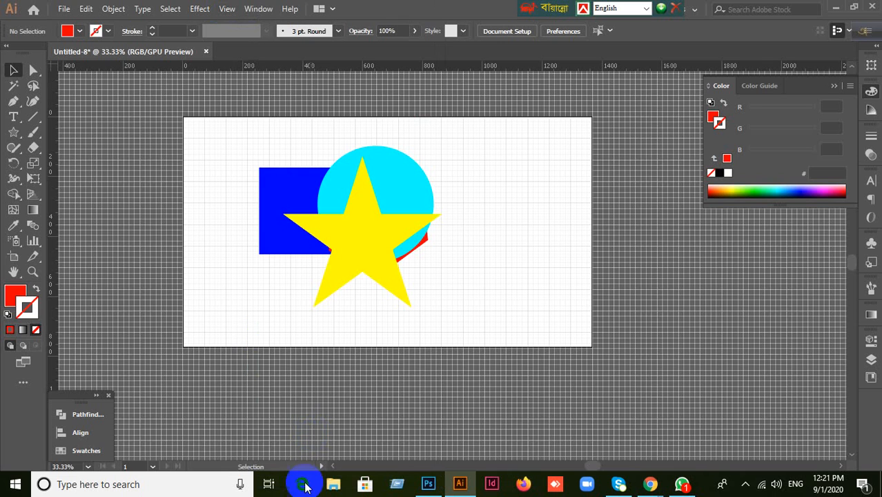
click(227, 8)
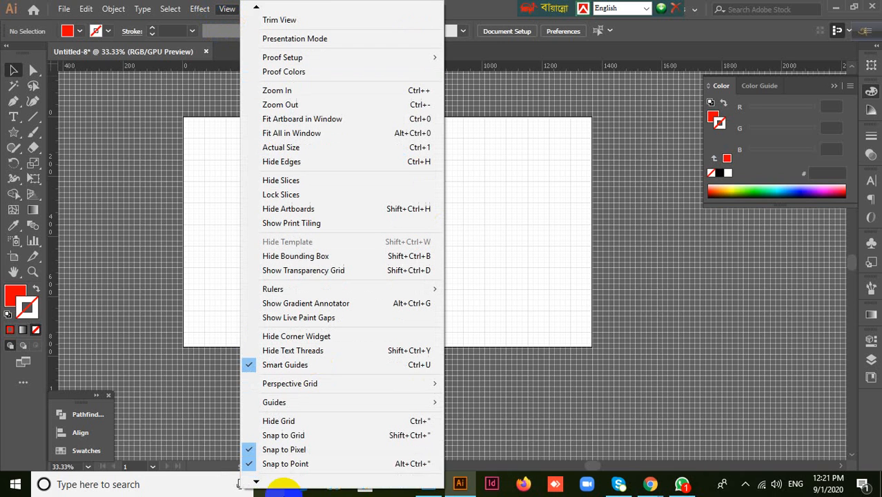
click(290, 421)
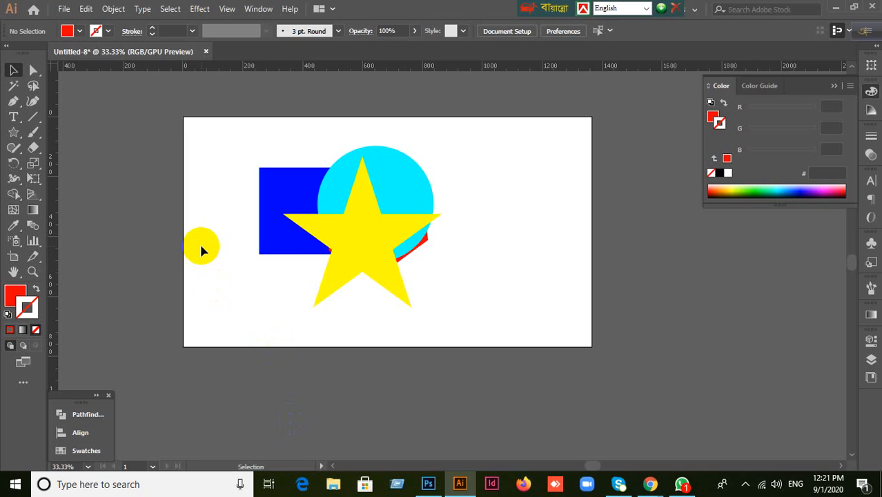
click(230, 8)
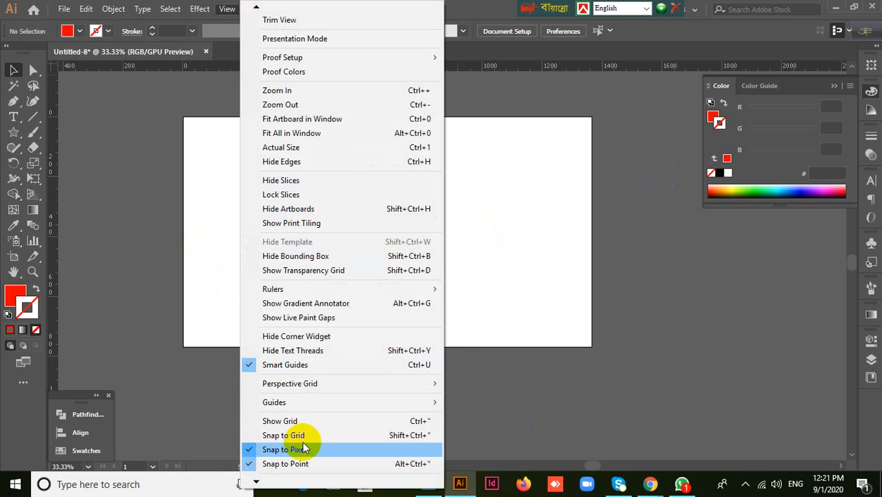
click(295, 419)
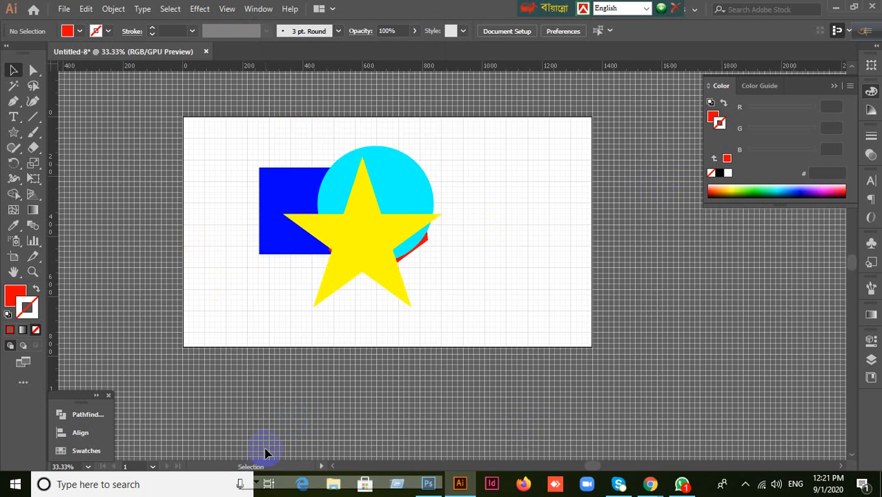
click(229, 9)
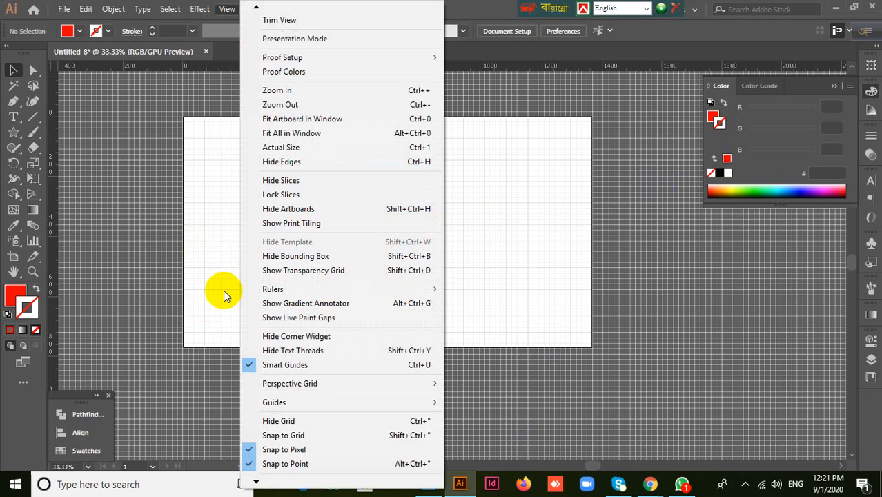
click(280, 421)
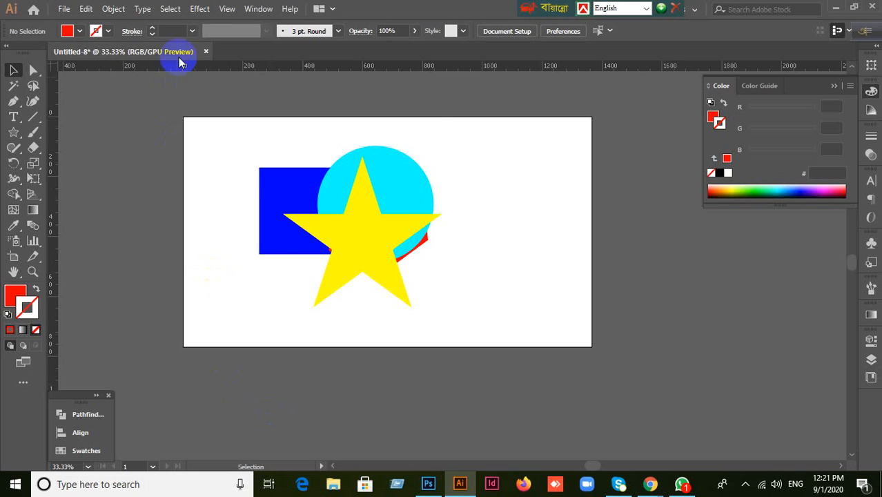
click(227, 9)
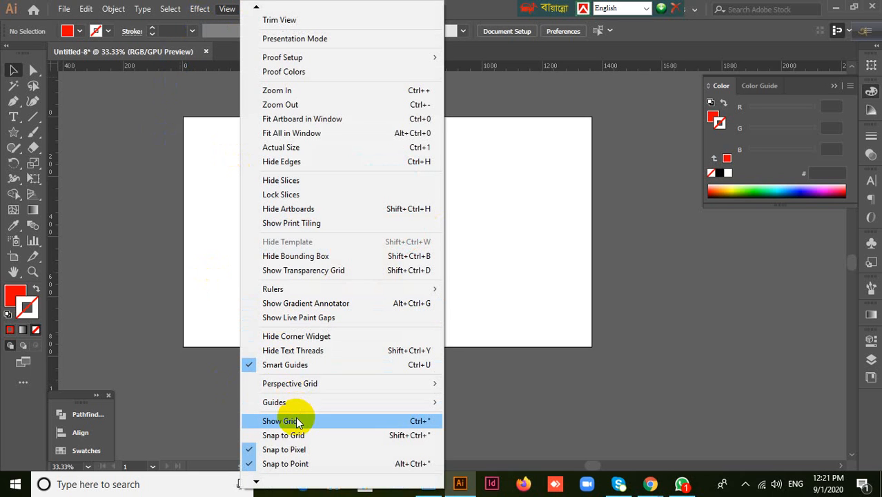
click(418, 428)
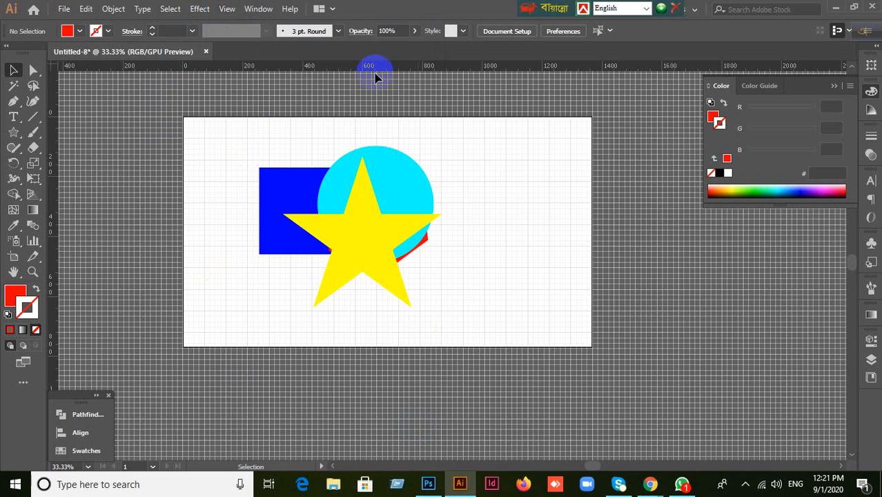
click(227, 9)
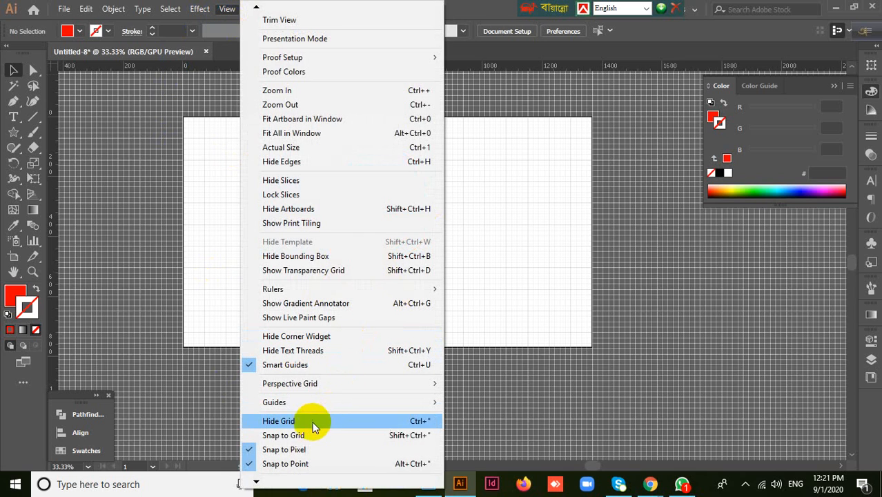
click(303, 424)
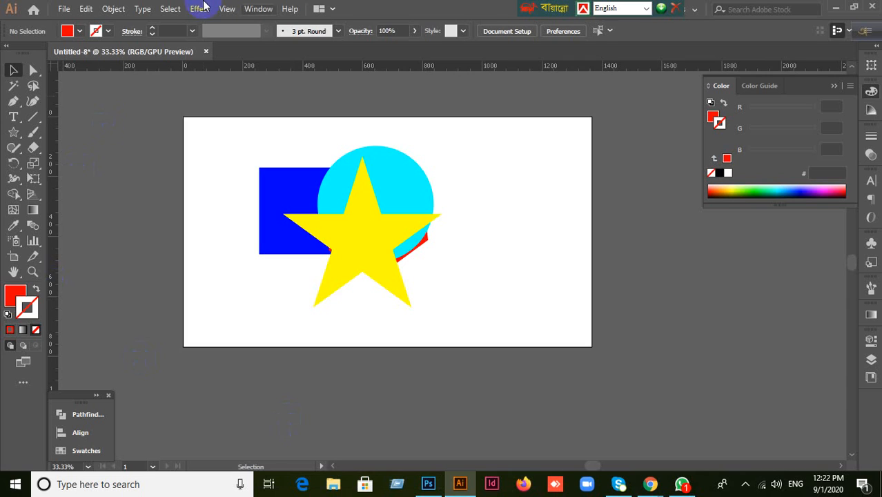
- Open the keyboard shortcut settings and examine the shortcut sets, the command categories and the list of tool shortcuts
click(86, 9)
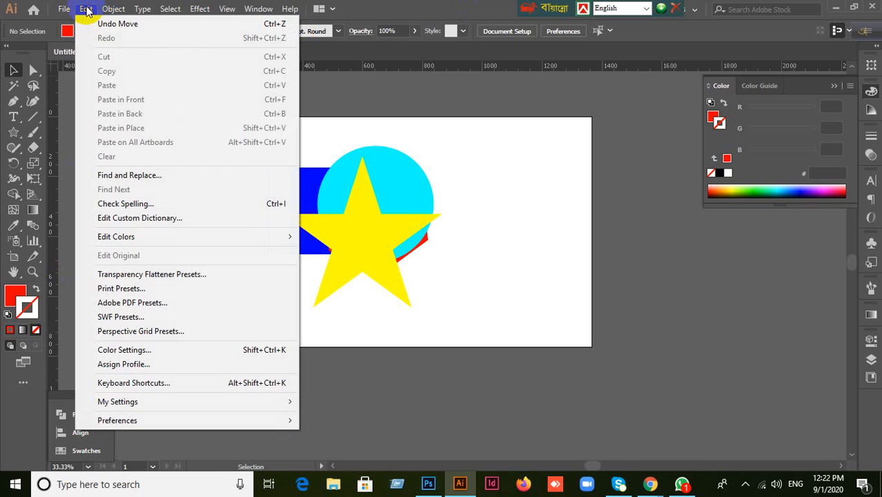
mouse_move(110, 404)
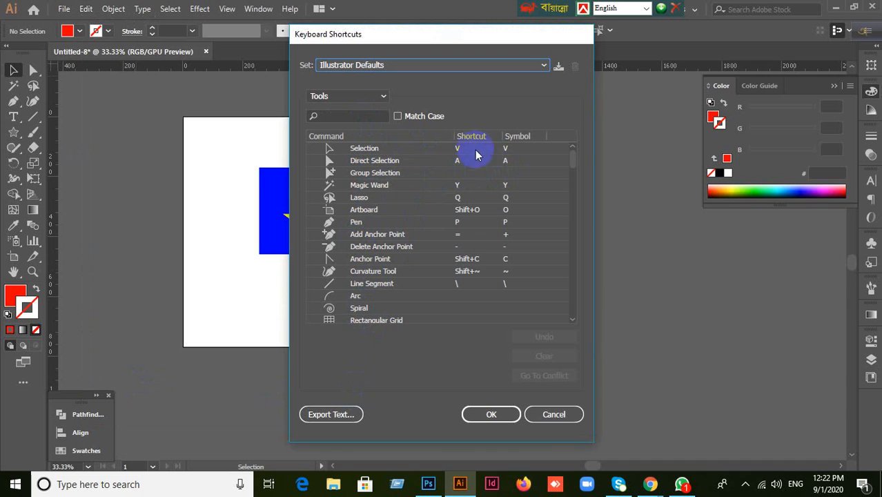
click(545, 67)
click(544, 66)
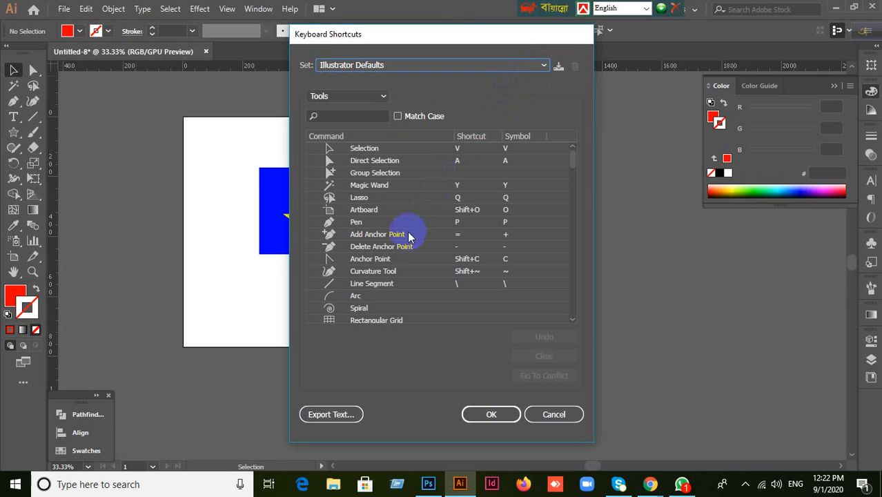
scroll(505, 277, down, 3)
scroll(504, 278, down, 18)
scroll(505, 279, up, 15)
scroll(505, 281, up, 10)
click(399, 116)
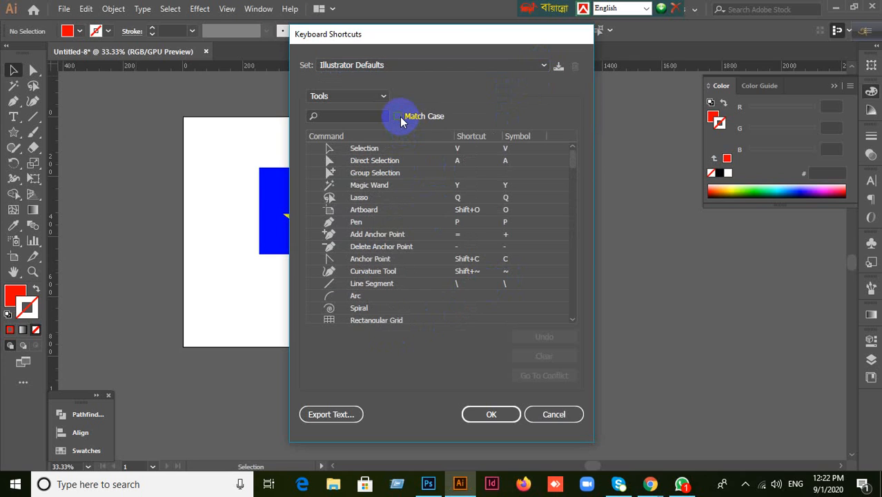
click(383, 96)
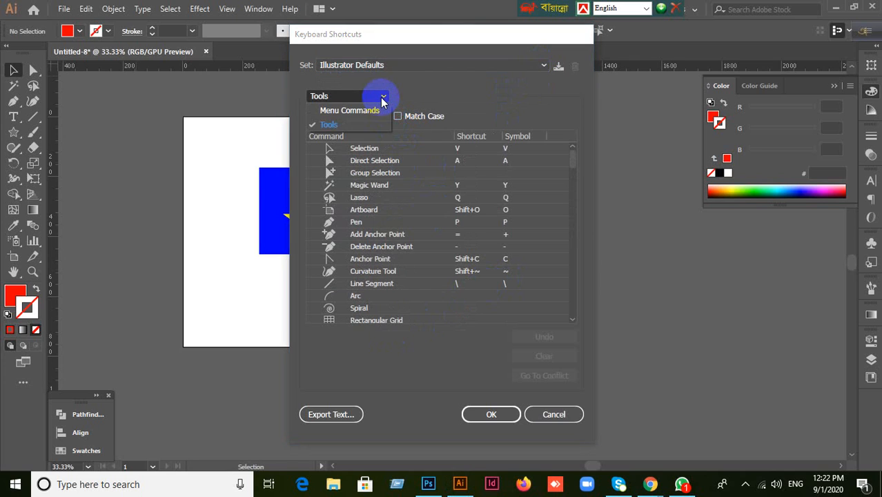
click(381, 97)
- Inspect the shortcut and symbol entries of the Direct Selection tool and the Selection tool
click(362, 164)
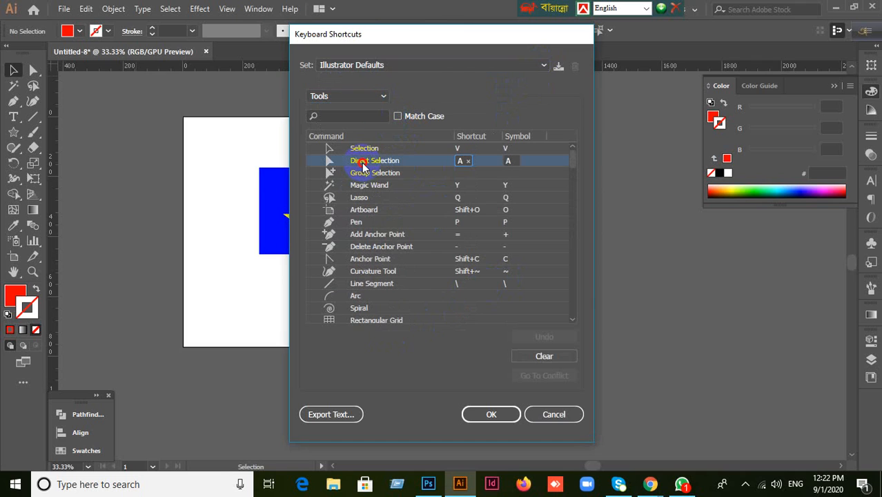
click(508, 162)
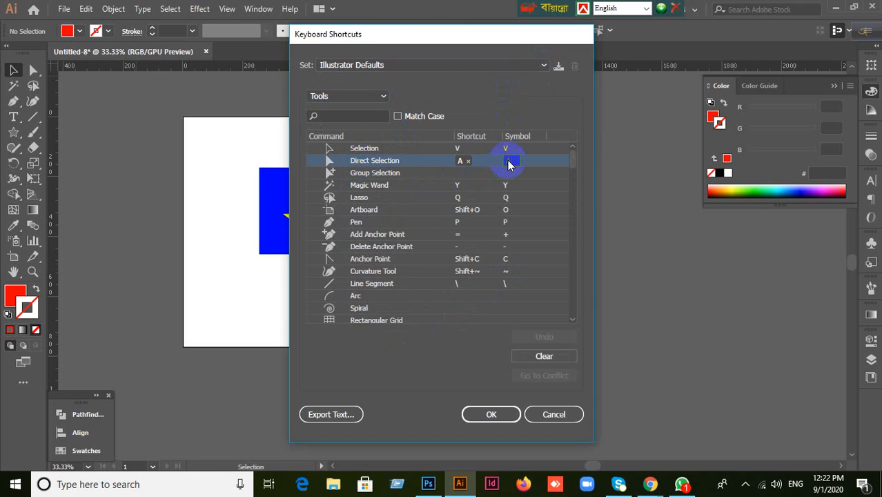
click(460, 161)
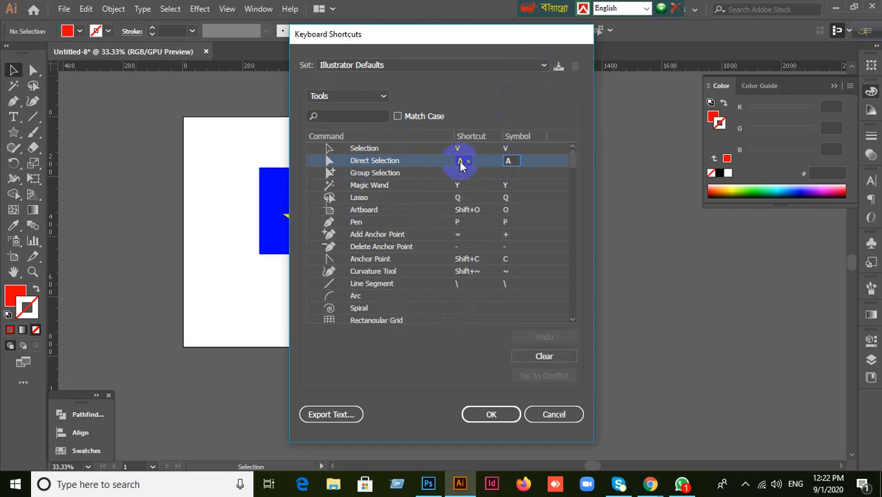
click(373, 148)
click(508, 149)
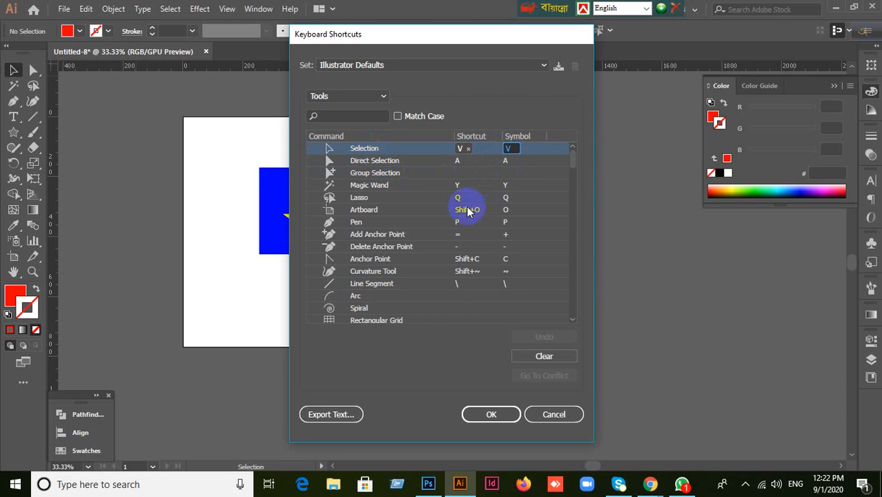
- Inspect the shortcut entries of the Selection, Artboard, Pen and Add Anchor Point tools, then close the shortcut settings without saving
click(459, 150)
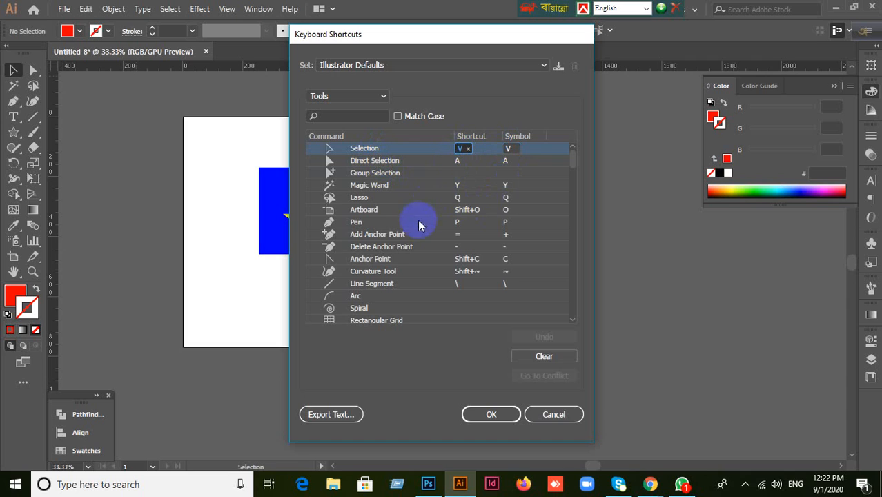
click(365, 212)
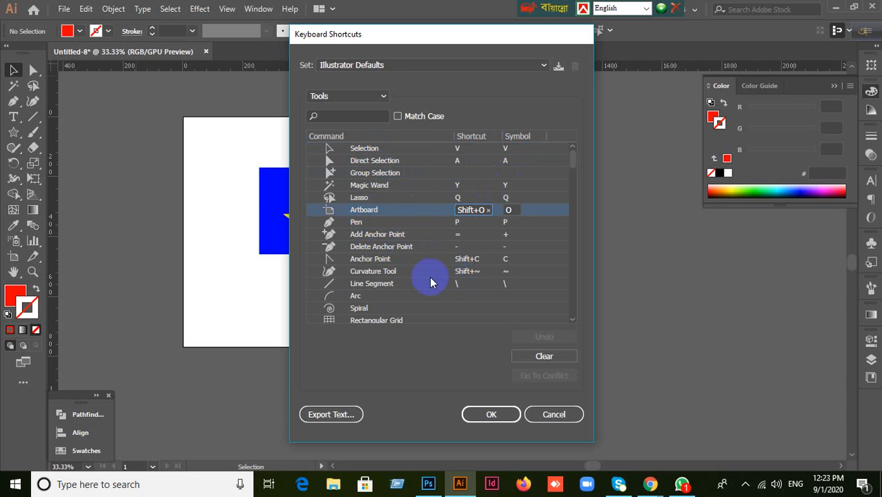
click(354, 222)
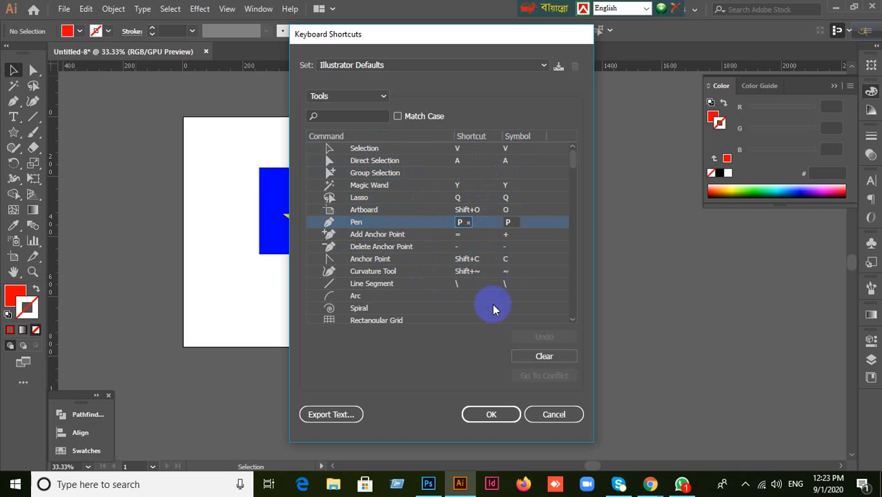
click(333, 235)
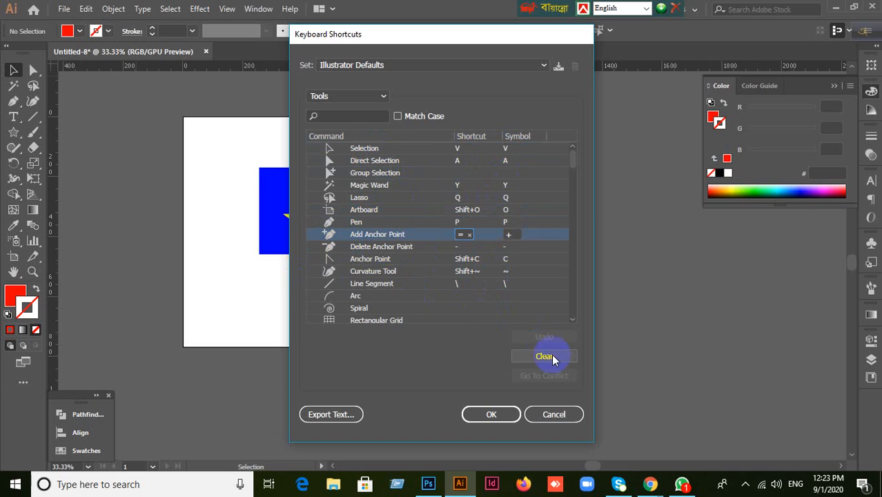
click(564, 416)
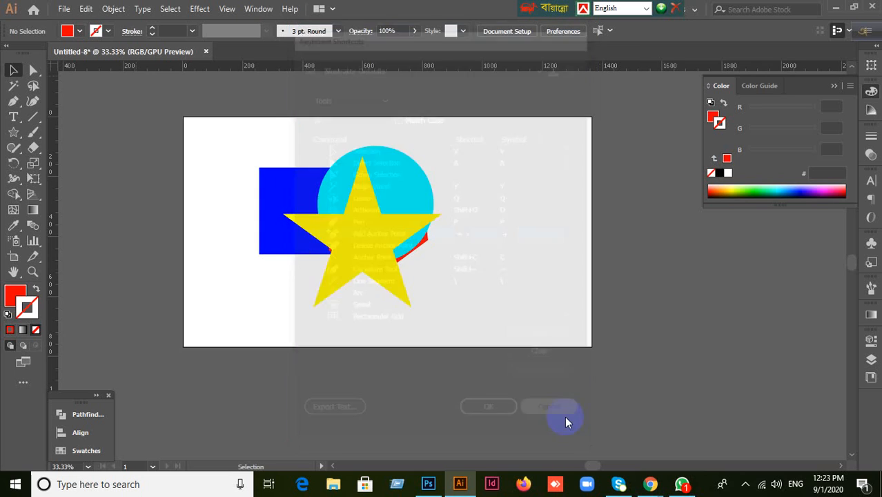
- Shift the yellow star, cyan circle and red polygon so they overlap less, then collapse the Color panel and deselect
drag(384, 257, 486, 267)
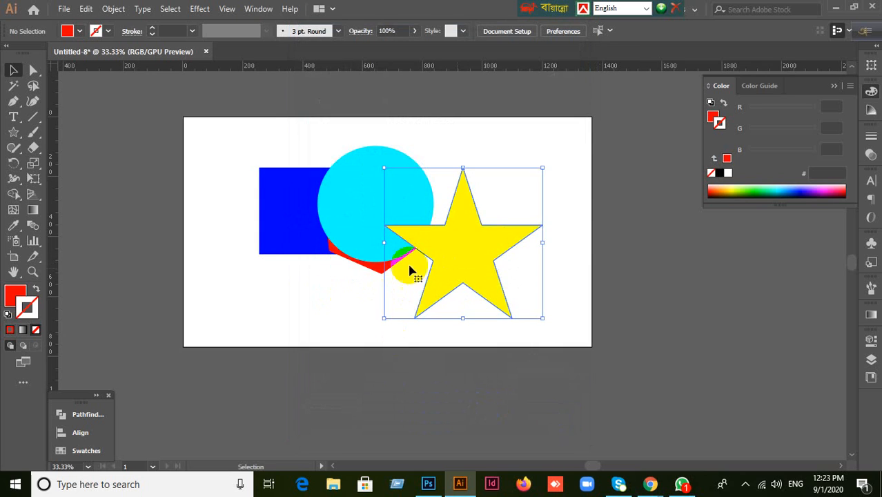
mouse_move(333, 220)
mouse_down()
mouse_move(351, 191)
mouse_move(340, 206)
mouse_up()
drag(356, 274, 455, 274)
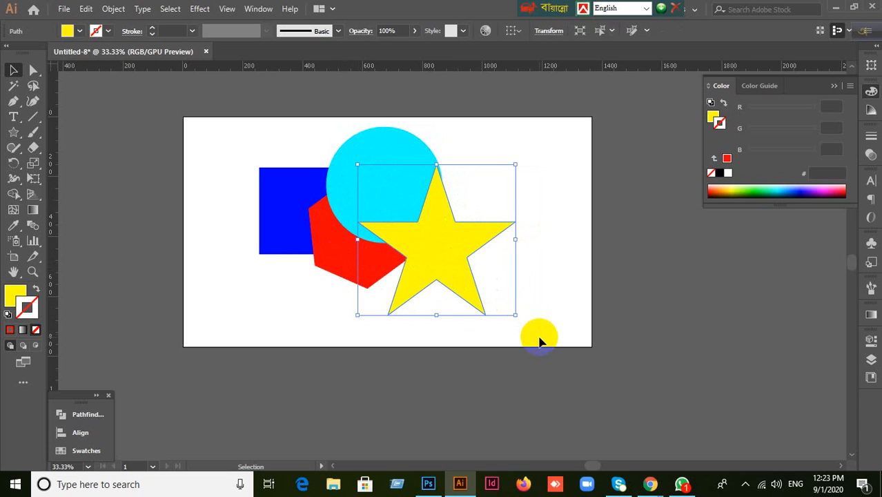
scroll(517, 270, up, 3)
scroll(518, 270, down, 1)
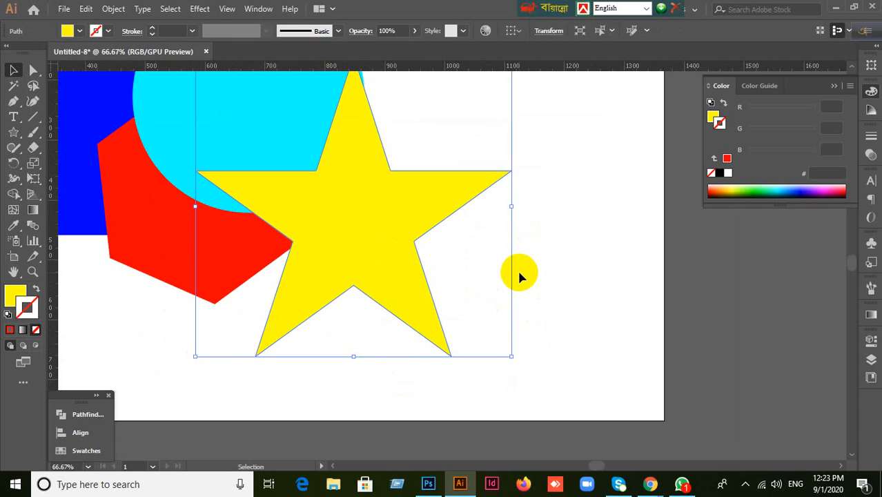
scroll(517, 268, down, 1)
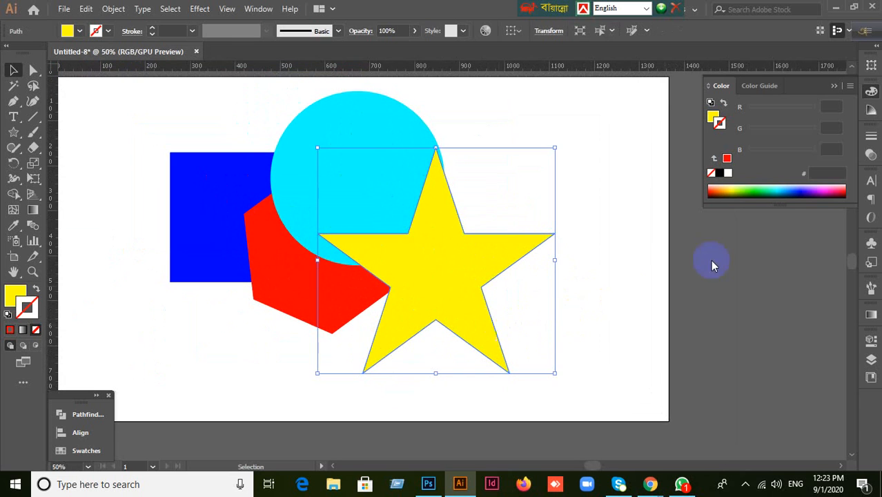
click(832, 86)
click(615, 236)
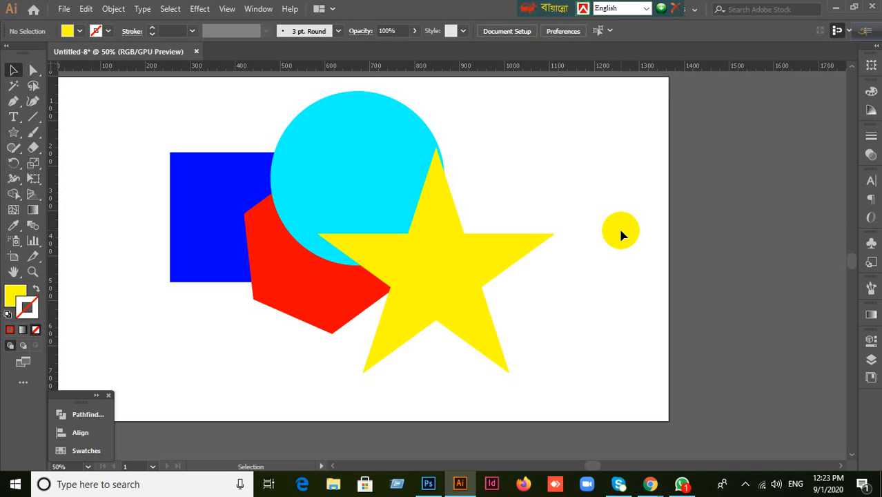
- Move the cyan circle sideways so it sits behind the yellow star's upper point
click(329, 138)
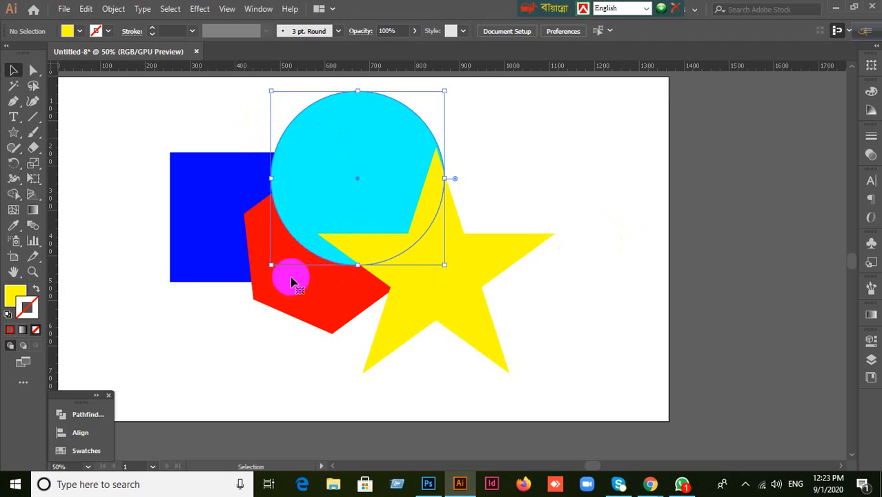
click(358, 174)
click(544, 171)
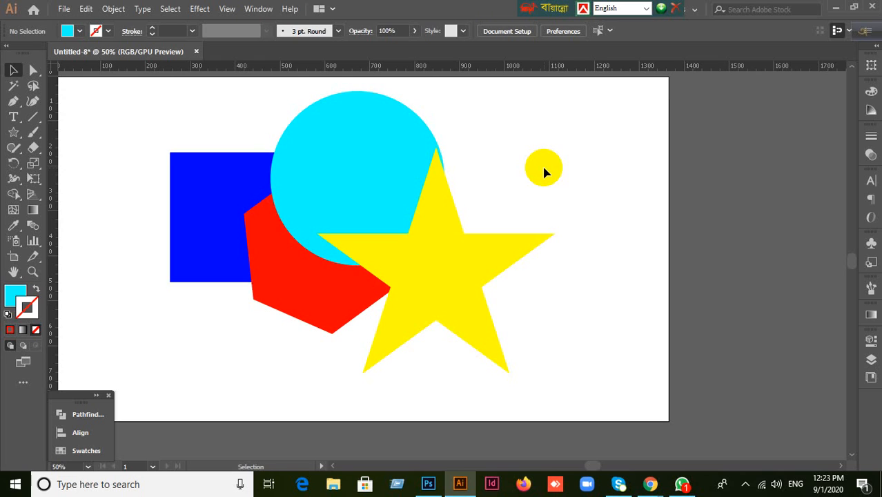
drag(381, 192, 445, 164)
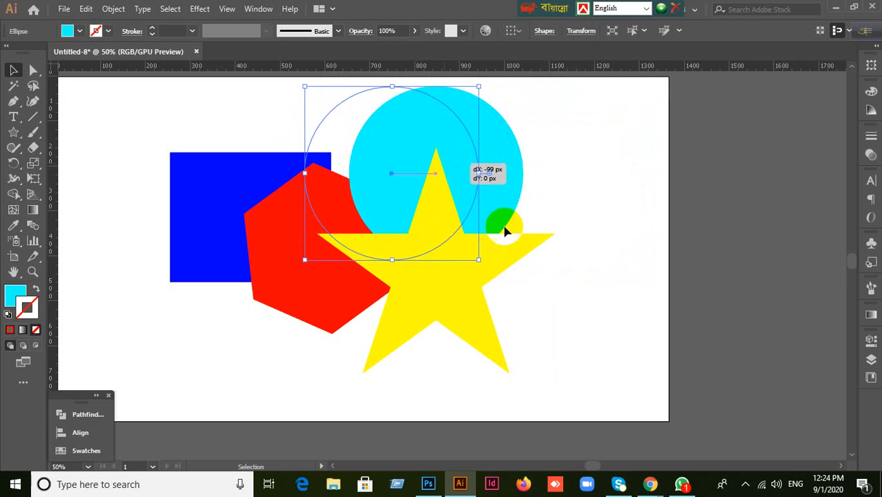
- Paste a copy of the cyan circle, move it across the artboard's right edge, and delete the copy
scroll(476, 239, up, 2)
key(ctrl)
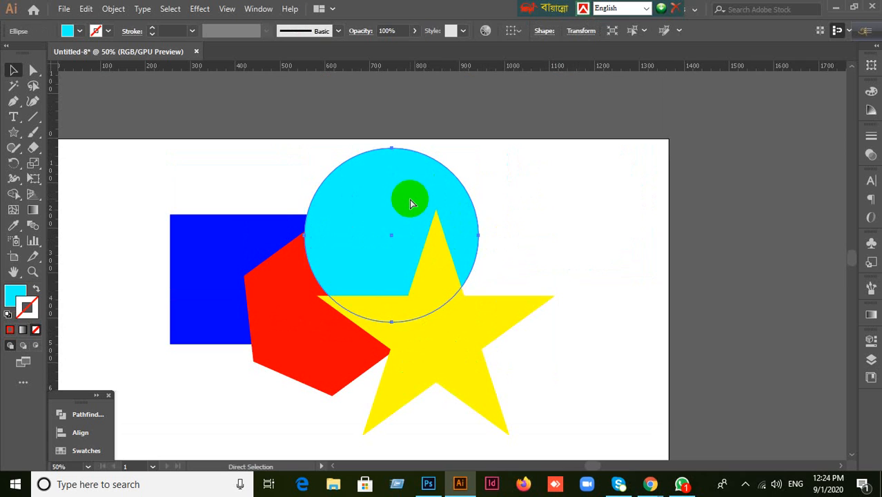
click(553, 318)
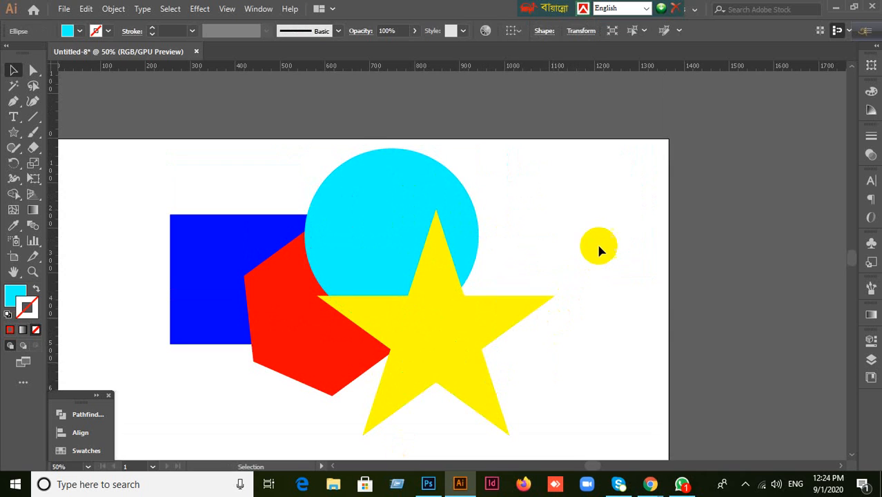
key(ctrl+v)
drag(518, 263, 693, 192)
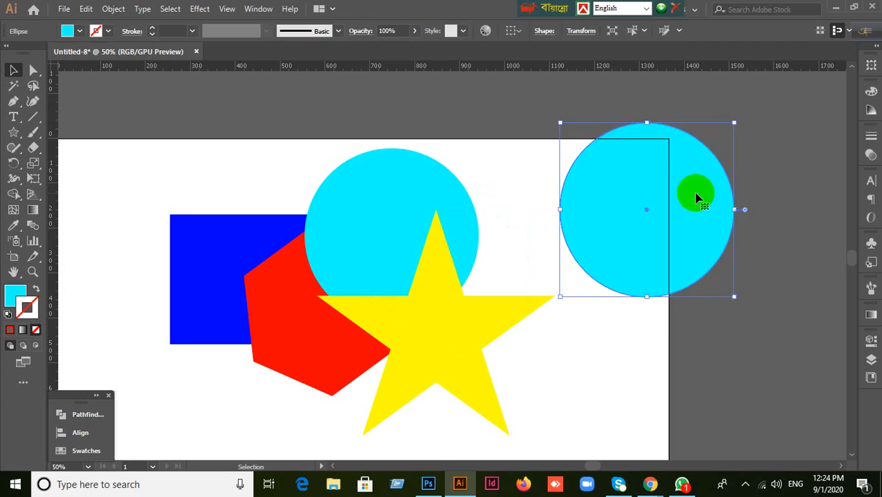
key(Delete)
- Paste a copy of the blue rectangle and undo it, then move an in-place copy above the original and delete it
click(215, 236)
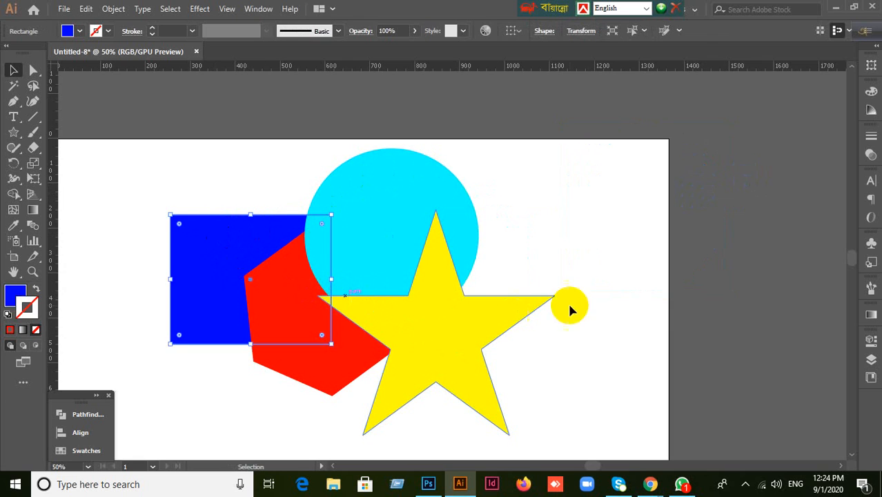
click(610, 261)
key(ctrl+v)
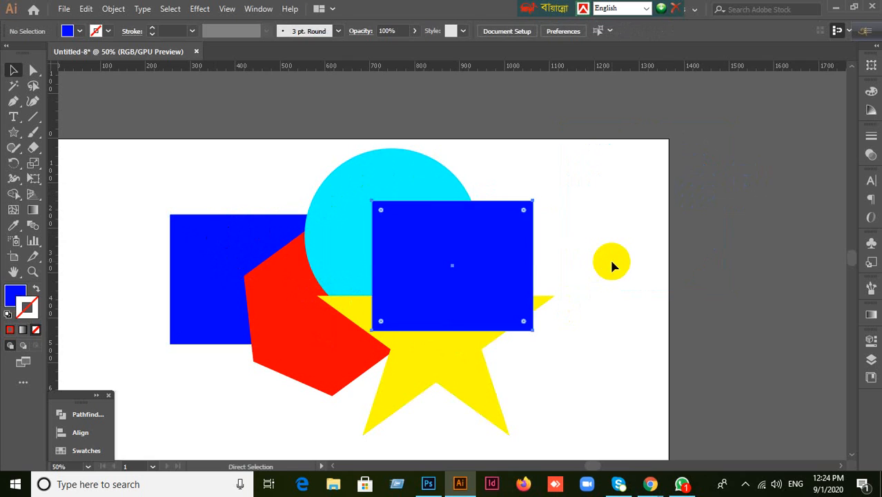
key(ctrl+z)
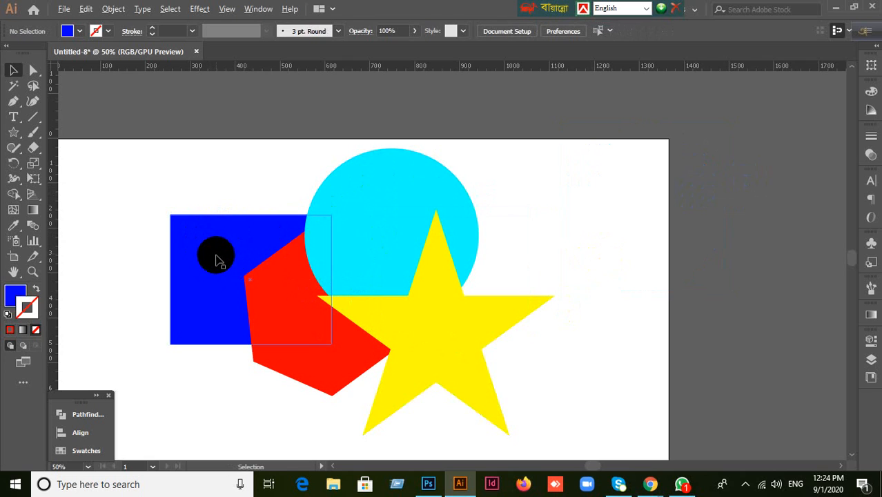
drag(227, 268, 218, 113)
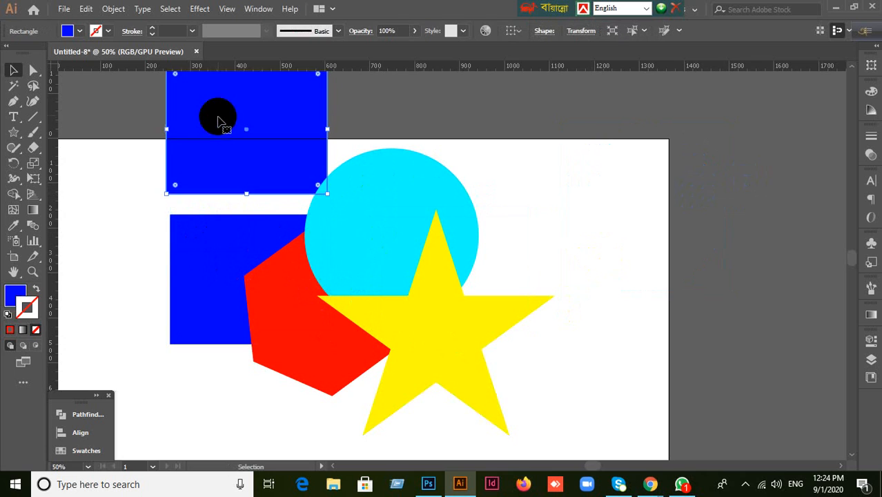
key(Delete)
- Move the red polygon out from behind the star to the artboard's upper-right corner and deselect it
click(309, 311)
drag(532, 272, 594, 225)
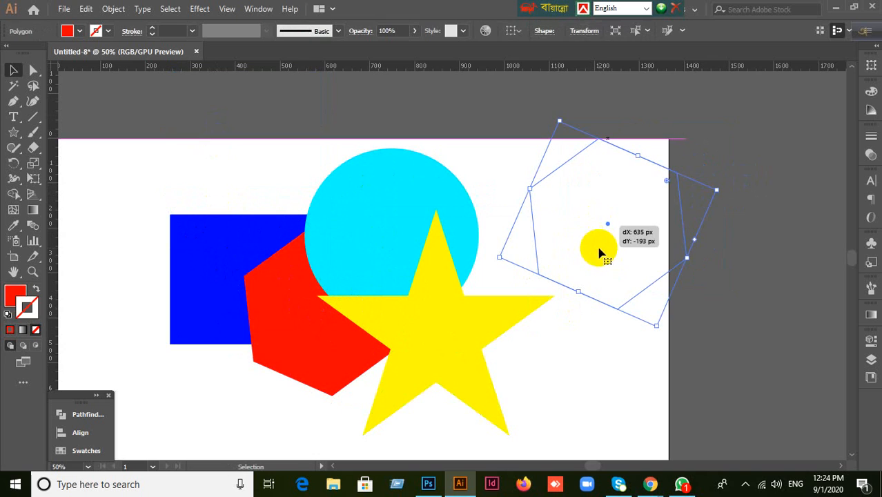
click(730, 301)
- Copy the red polygon and reposition it slightly higher over the artboard's upper-right corner
click(654, 235)
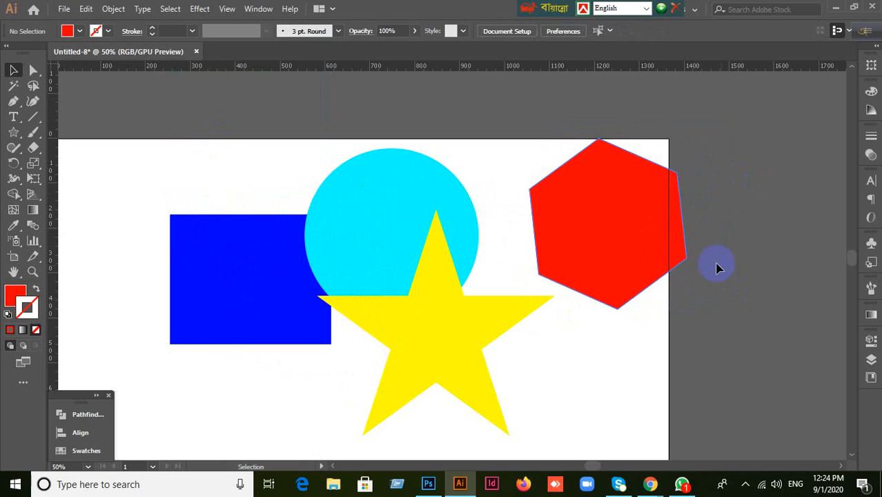
key(ctrl+c)
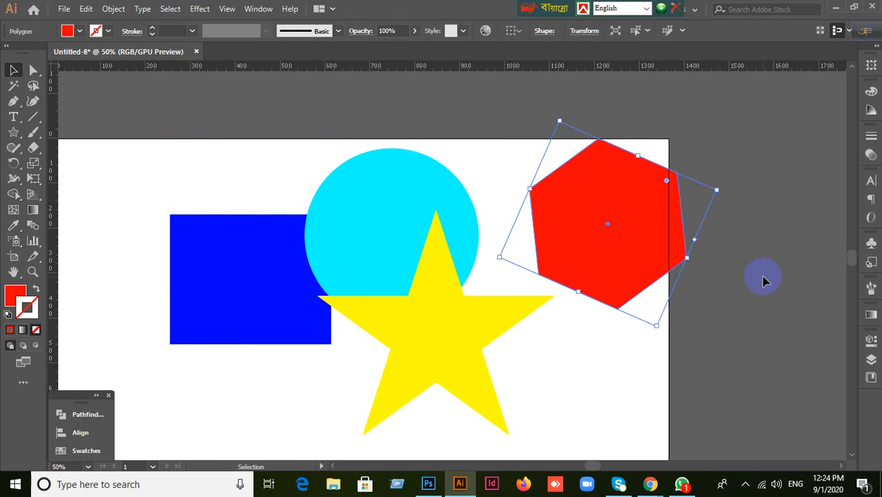
key(ctrl)
click(764, 277)
drag(676, 236, 780, 201)
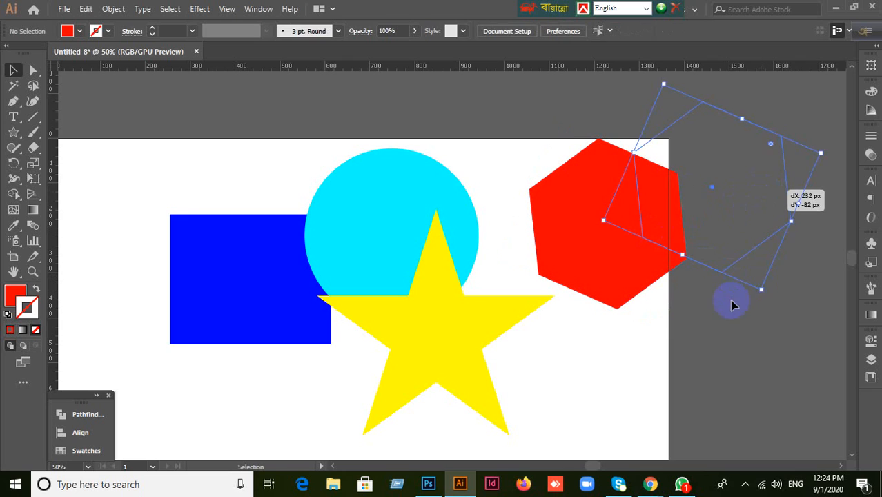
drag(709, 203, 617, 212)
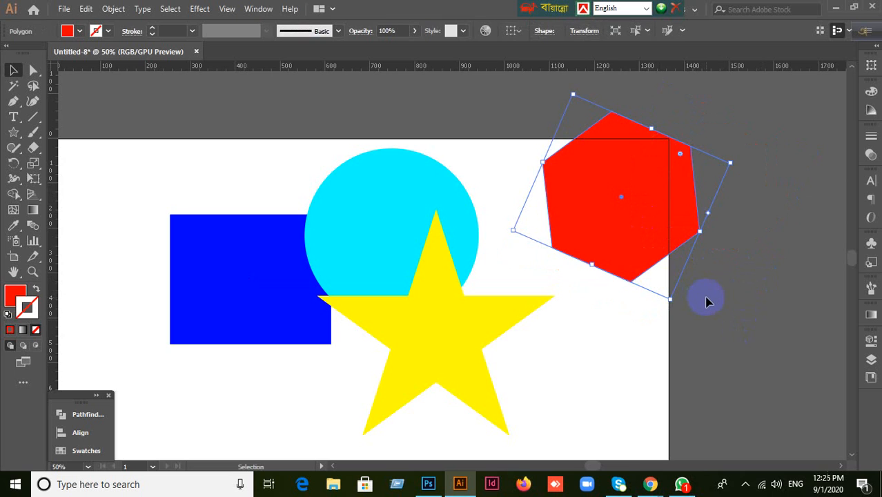
- Place a copy of the red polygon in front and move it straight down so the two overlap, then deselect
key(v)
click(734, 276)
drag(642, 209, 681, 261)
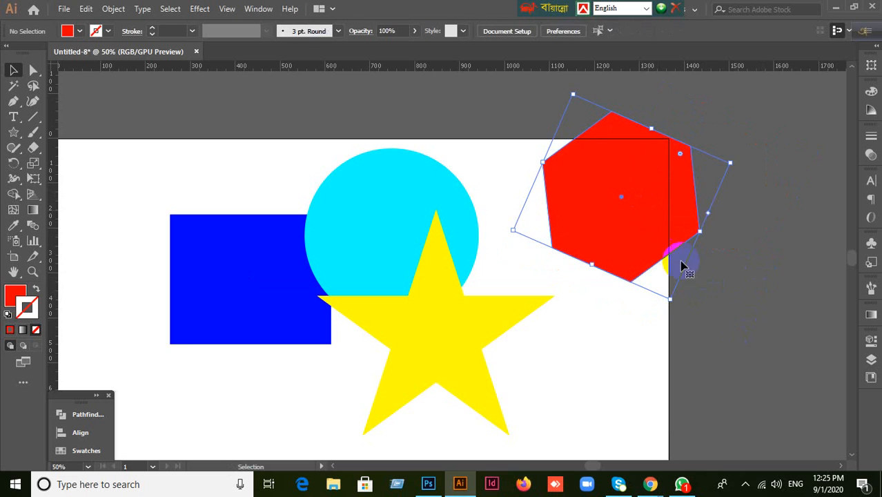
drag(662, 233, 673, 312)
click(811, 204)
- Move the blue rectangle to the artboard's upper-left area and place a copy of it just below
drag(264, 292, 187, 182)
drag(140, 224, 131, 266)
key(ctrl)
key(ctrl)
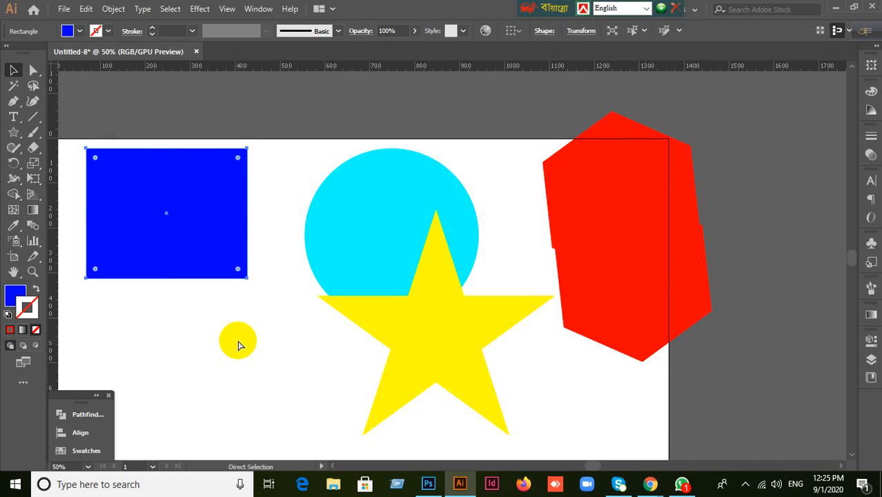
drag(201, 238, 198, 351)
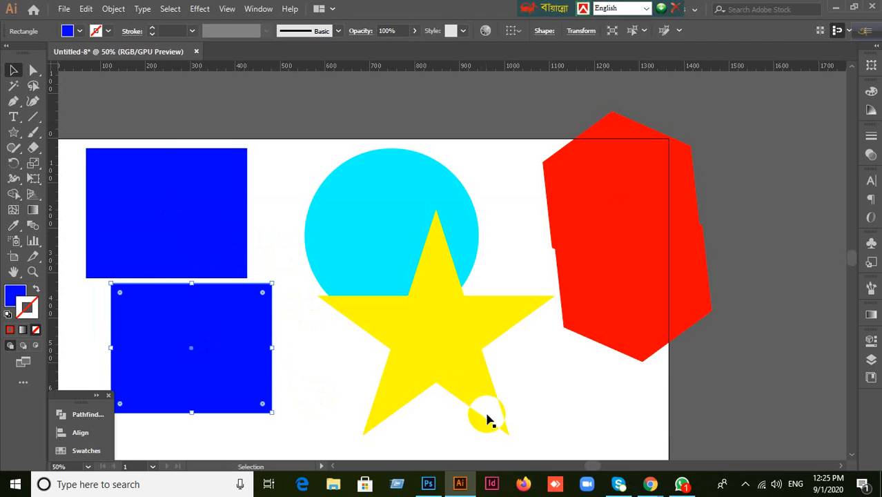
- Duplicate the yellow star in place, move the copy up over the cyan circle, and deselect
click(437, 354)
key(ctrl)
key(ctrl)
key(ctrl)
drag(435, 342, 363, 178)
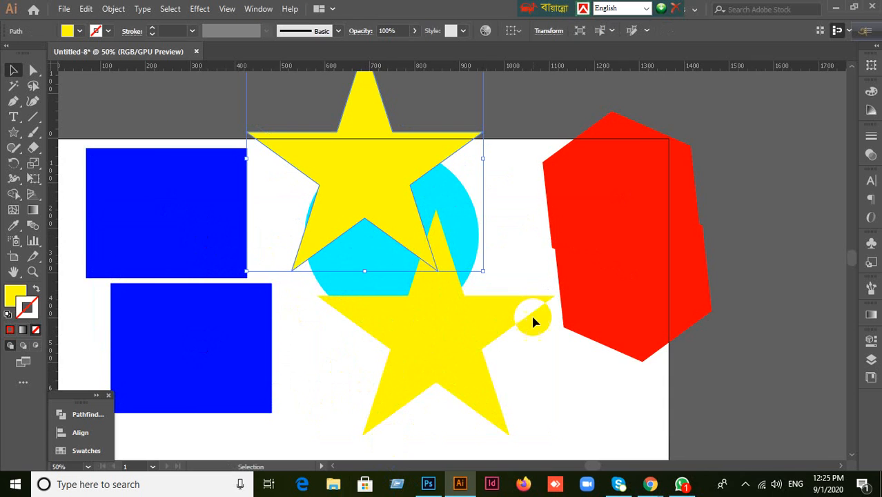
scroll(532, 314, down, 3)
click(290, 352)
- Paste a copy of the lower blue rectangle behind it, move the copy across the artboard's lower-left edge, and deselect
drag(289, 360, 364, 374)
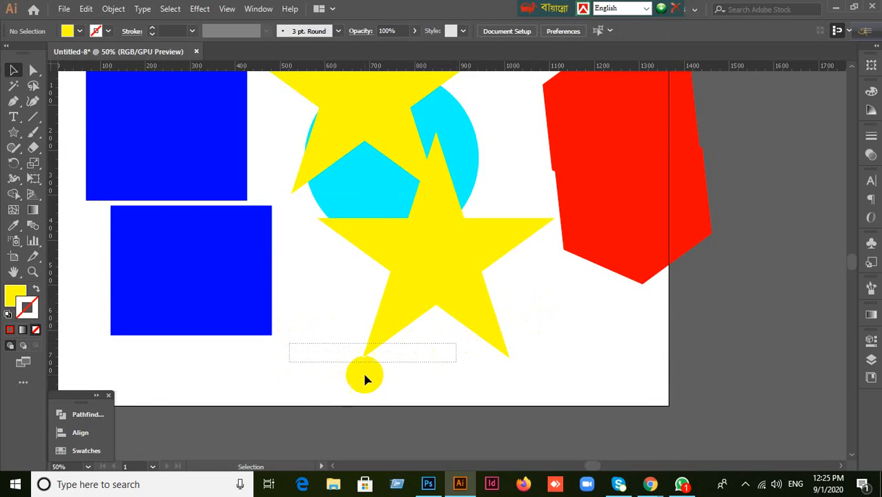
click(259, 405)
key(space)
drag(414, 380, 448, 375)
click(364, 263)
key(ctrl+c)
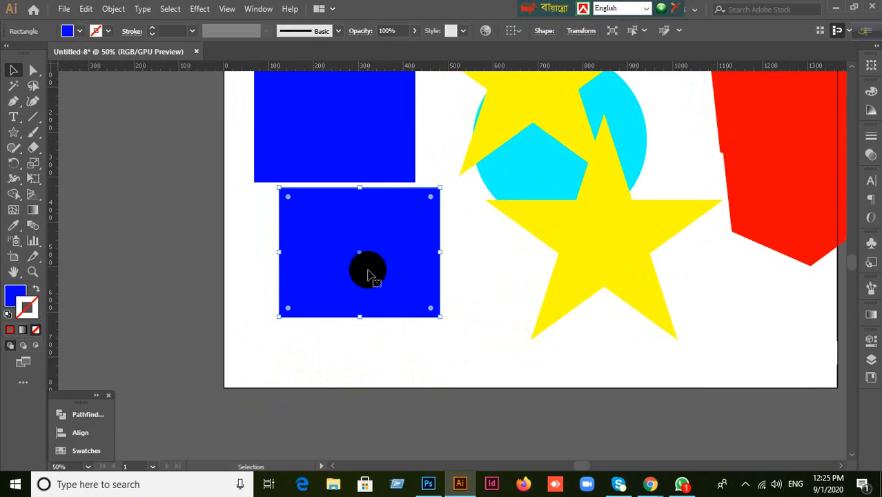
key(ctrl)
key(ctrl+b)
drag(369, 275, 231, 344)
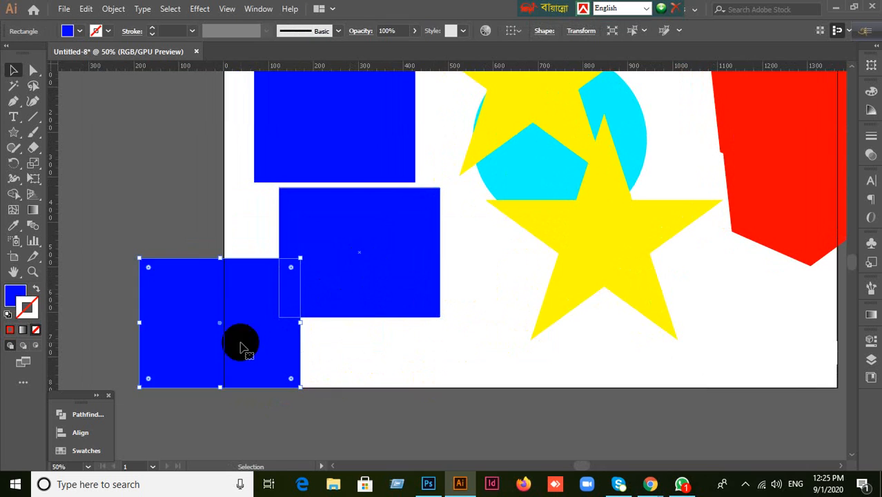
click(374, 381)
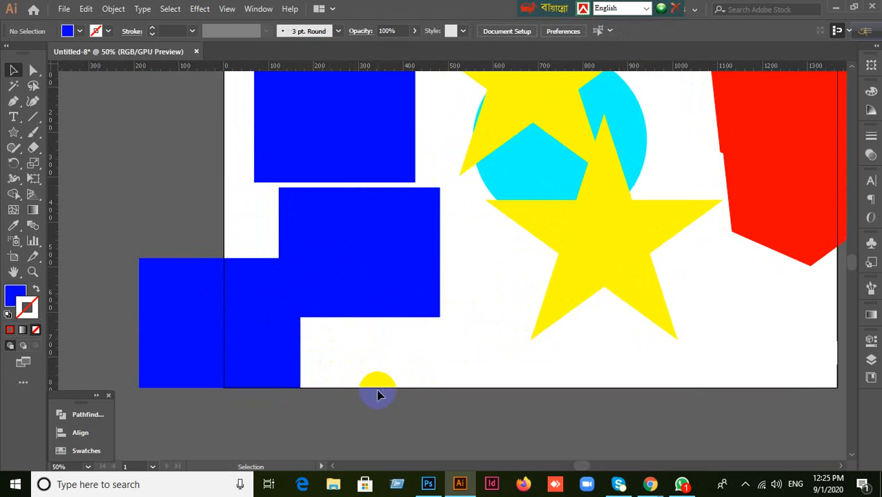
- Undo the copied rectangle's last move, then move one of the stacked blue rectangles off the artboard to its left
key(ctrl+z)
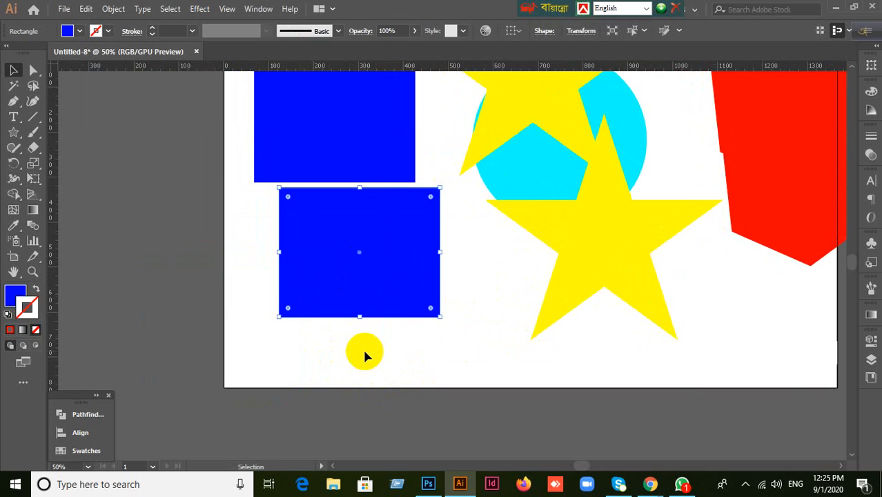
click(235, 363)
drag(440, 316, 209, 344)
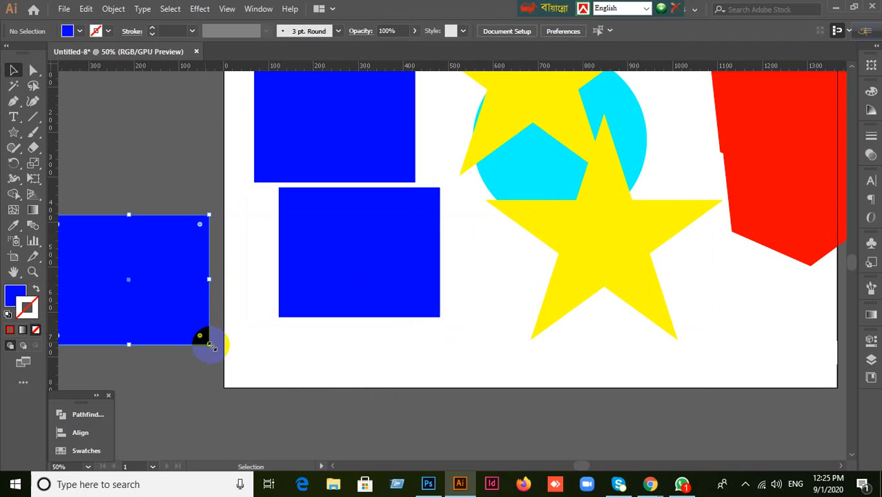
- Delete the blue rectangle off the artboard, and paste a copy of the lower yellow star in front, offset down and to its left
key(Delete)
scroll(687, 301, down, 3)
click(635, 250)
scroll(636, 284, up, 2)
key(a)
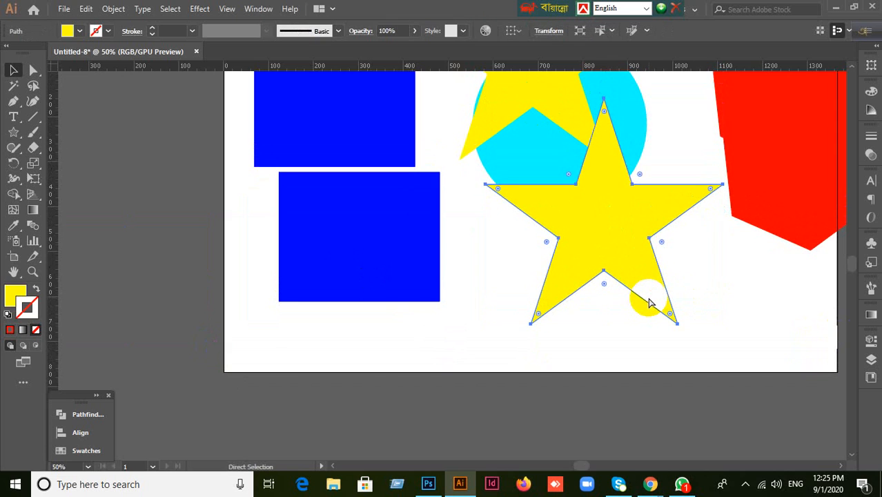
key(v)
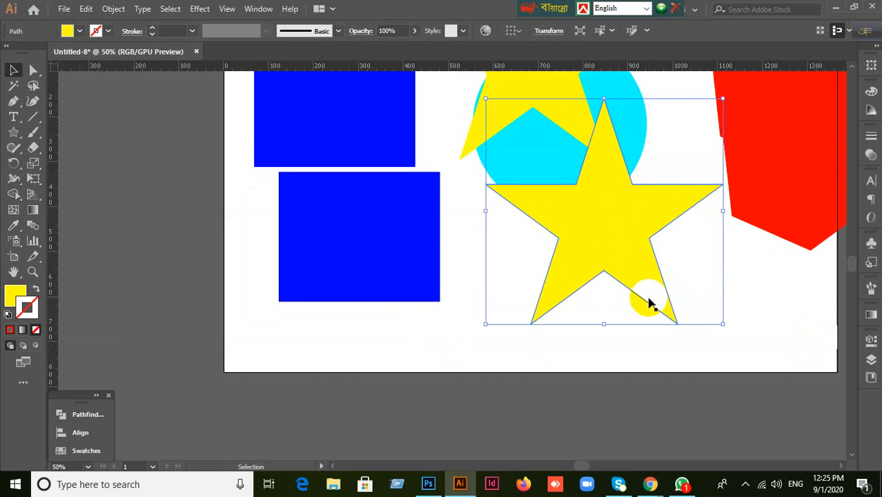
drag(621, 230, 581, 298)
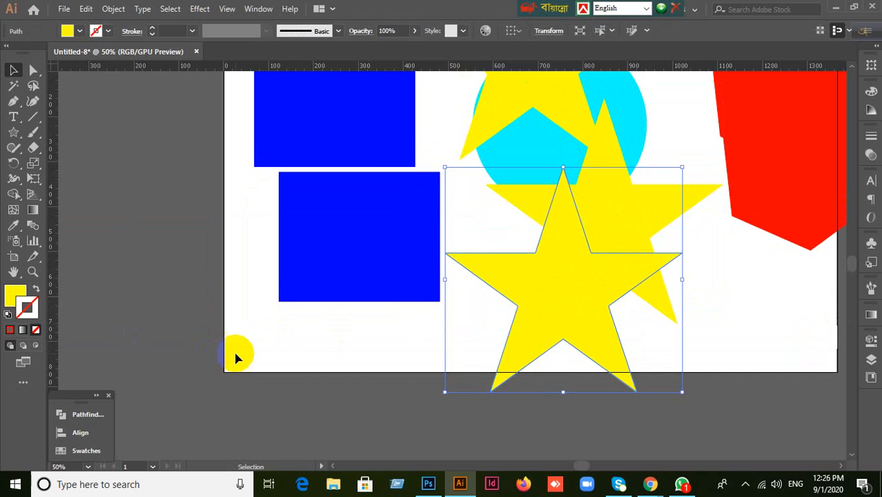
- Try two green stroke swatches on the copied yellow star, and remove its stroke
click(76, 450)
click(178, 387)
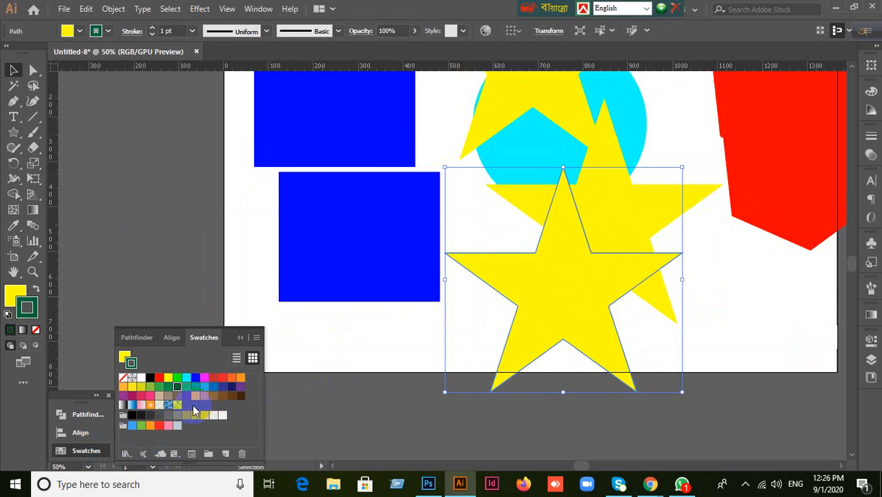
click(186, 387)
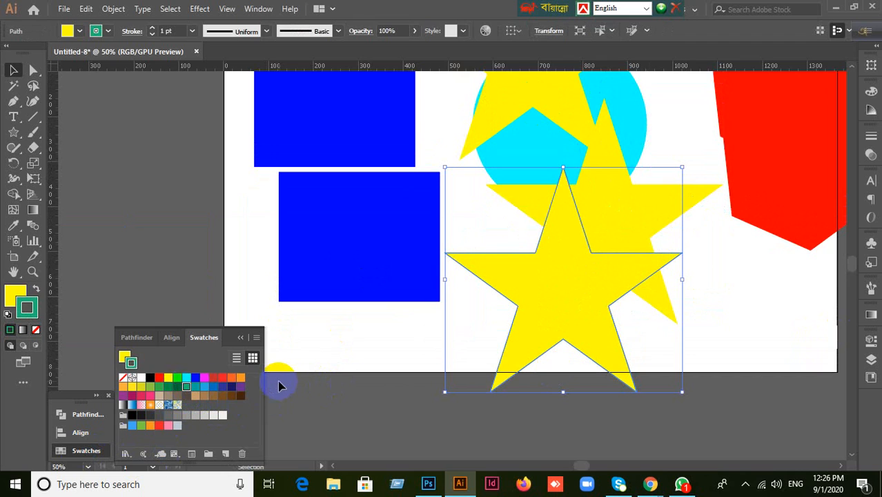
click(36, 330)
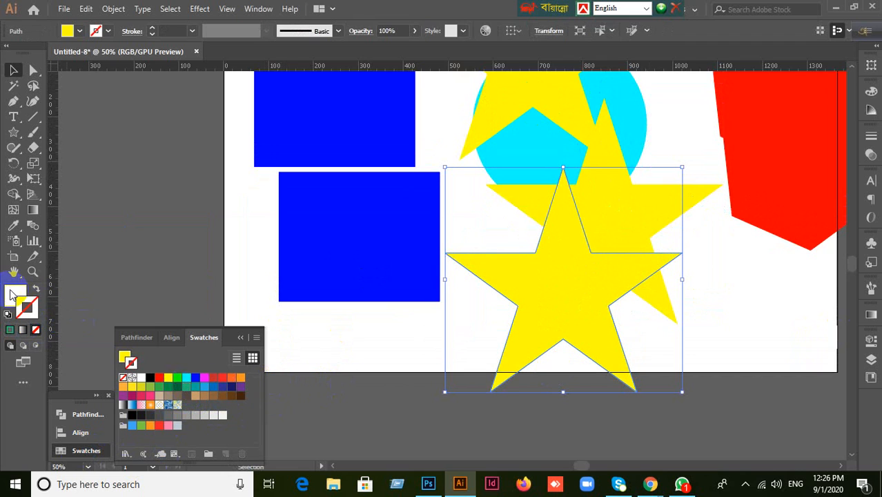
- Fill the copied star with red (ff0000) and move it further down and left over the lower blue rectangle's corner
click(12, 296)
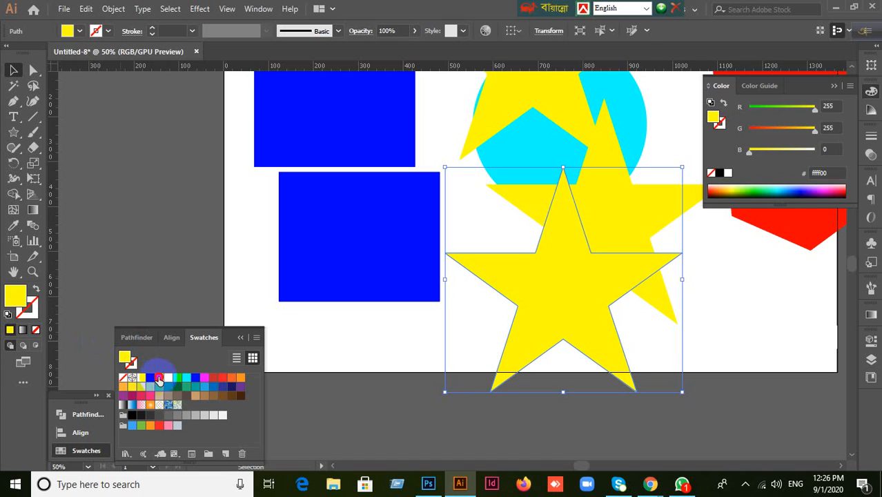
click(159, 378)
click(310, 385)
drag(599, 304, 537, 334)
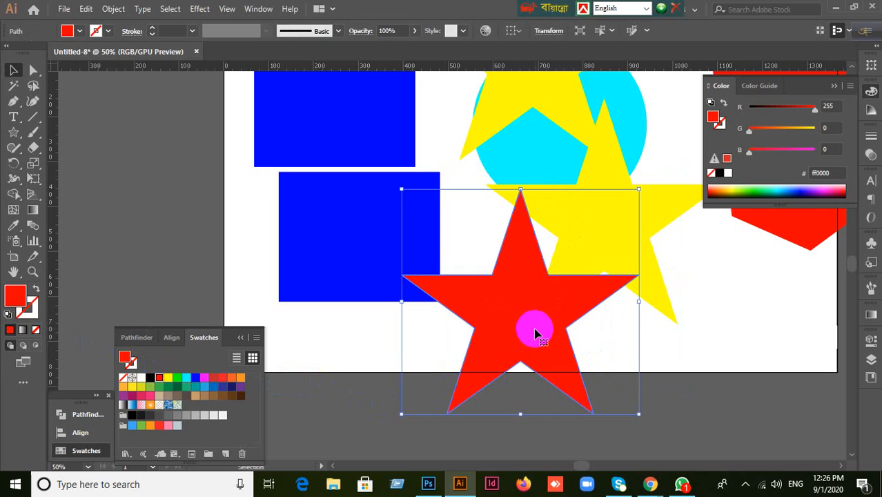
- Delete the red star copy
click(739, 331)
click(528, 355)
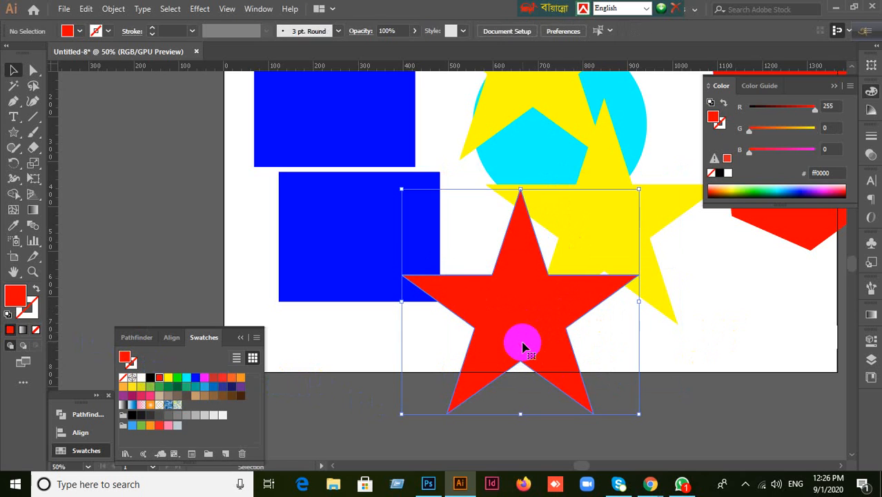
key(Delete)
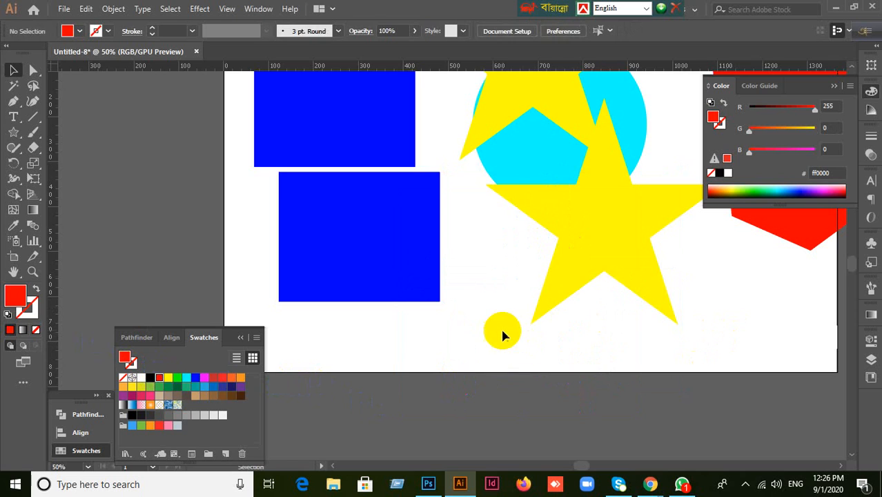
- Move the upper blue rectangle left so it straddles the artboard's left edge
scroll(501, 325, up, 3)
click(351, 166)
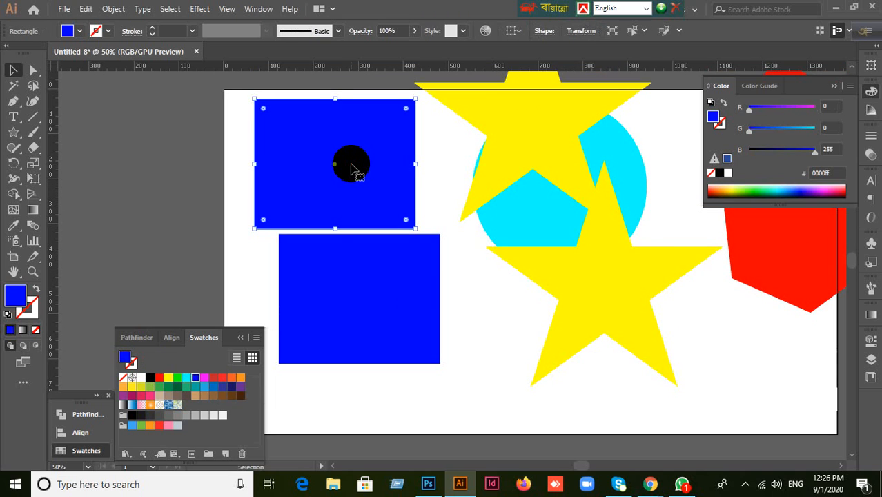
drag(351, 166, 261, 163)
drag(384, 198, 534, 236)
drag(418, 198, 314, 203)
- Delete the lower blue rectangle on the artboard
click(301, 330)
click(285, 219)
click(429, 281)
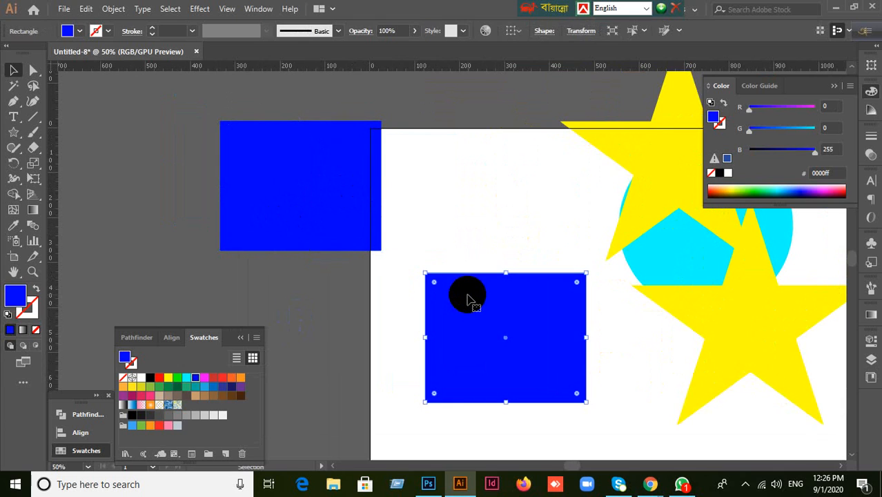
key(Delete)
- Paste a copy of the remaining blue rectangle in front and move the copy onto the artboard, below and right of the original
click(348, 209)
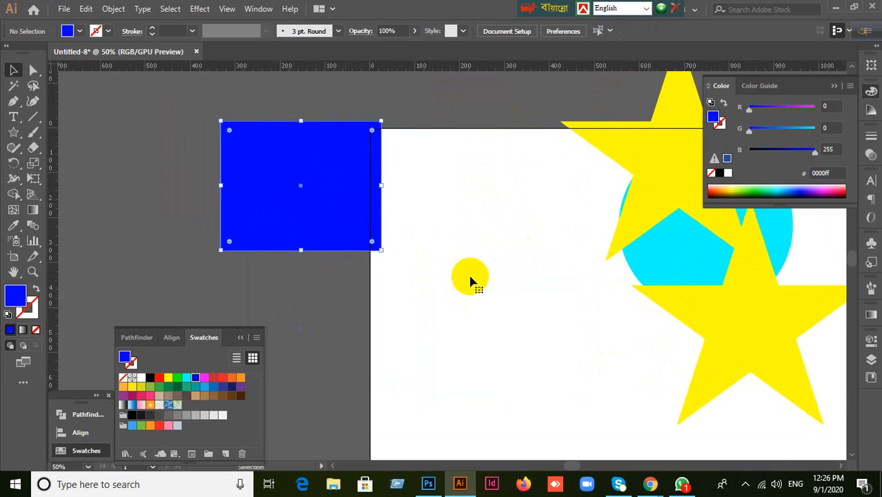
key(a)
key(v)
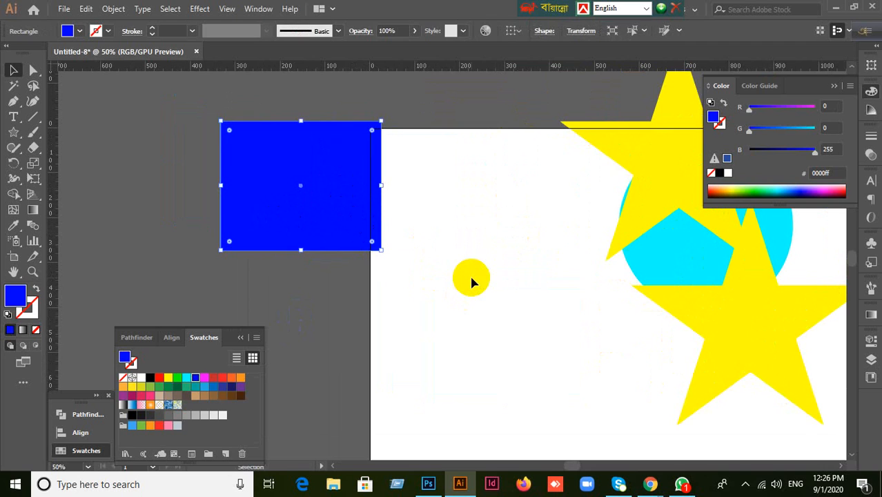
key(a)
key(v)
drag(313, 178, 504, 294)
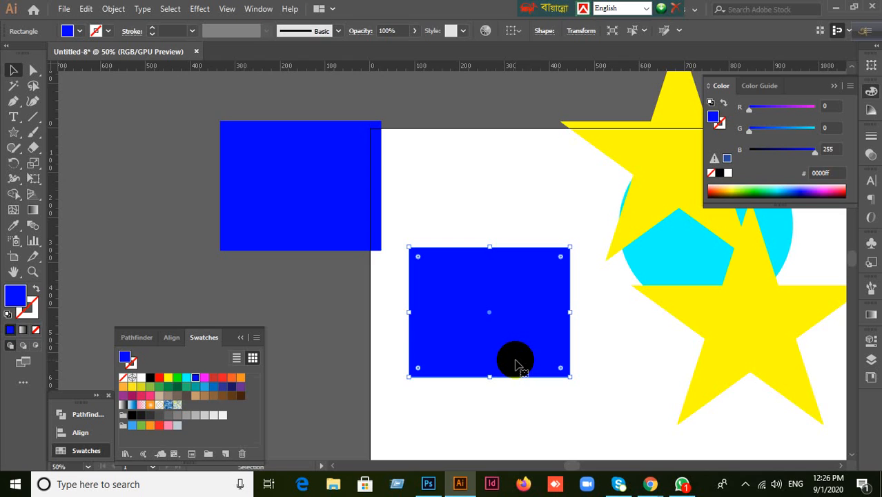
- Paste another blue rectangle normally, move it straight up above the copy on the artboard, and delete it
key(a)
key(v)
click(457, 148)
key(ctrl+v)
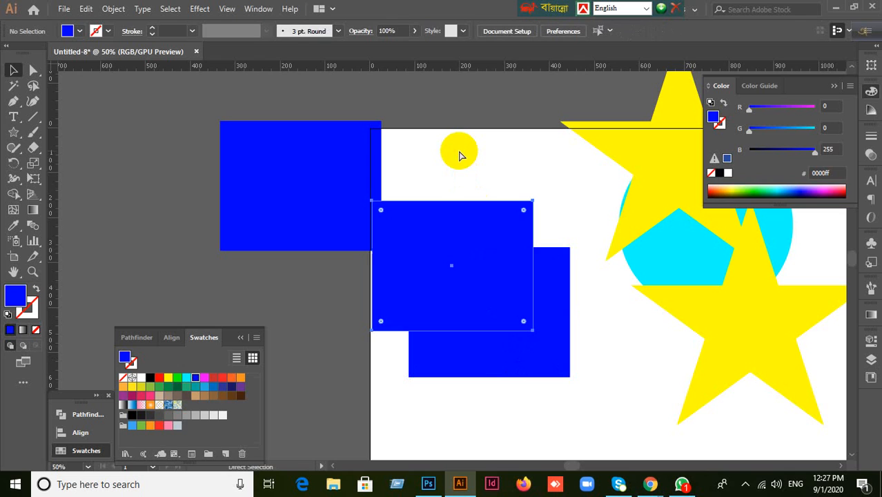
drag(462, 246, 465, 184)
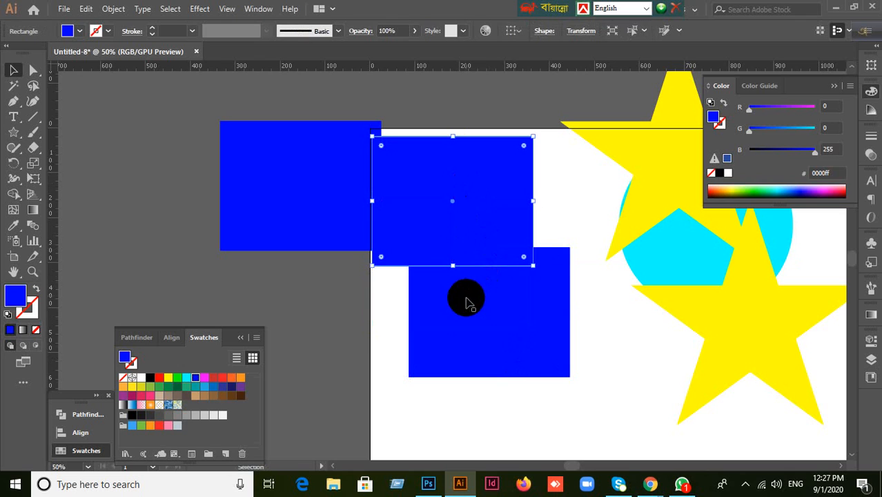
key(Delete)
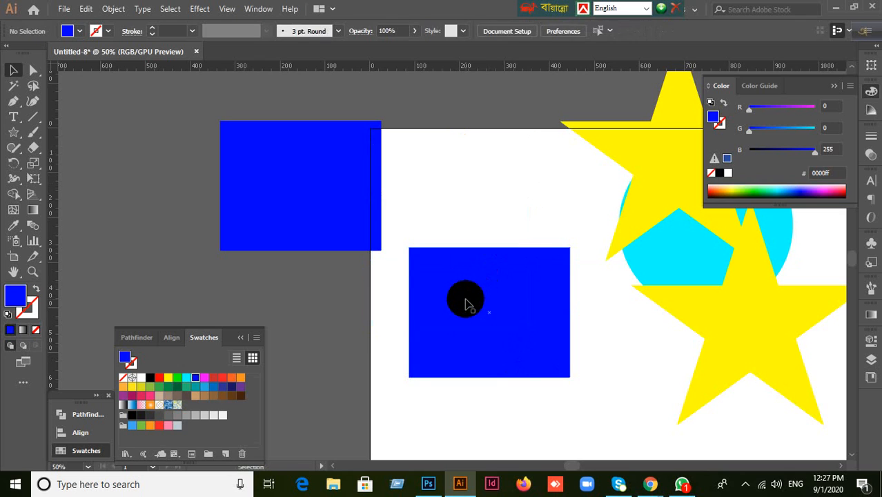
- Duplicate the blue rectangle on the artboard in front, offset it down and left, and fill the duplicate with dark green (006837)
mouse_move(467, 303)
mouse_down()
mouse_move(469, 221)
mouse_move(475, 294)
mouse_up()
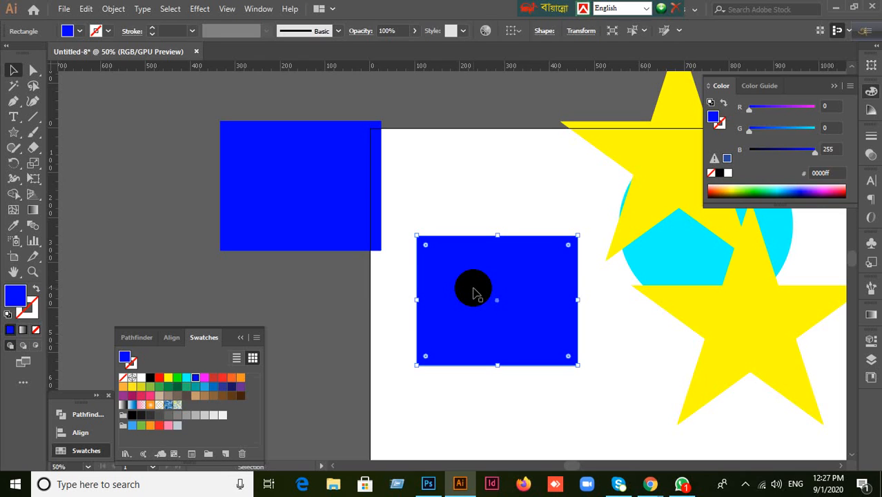
drag(473, 293, 416, 330)
click(177, 387)
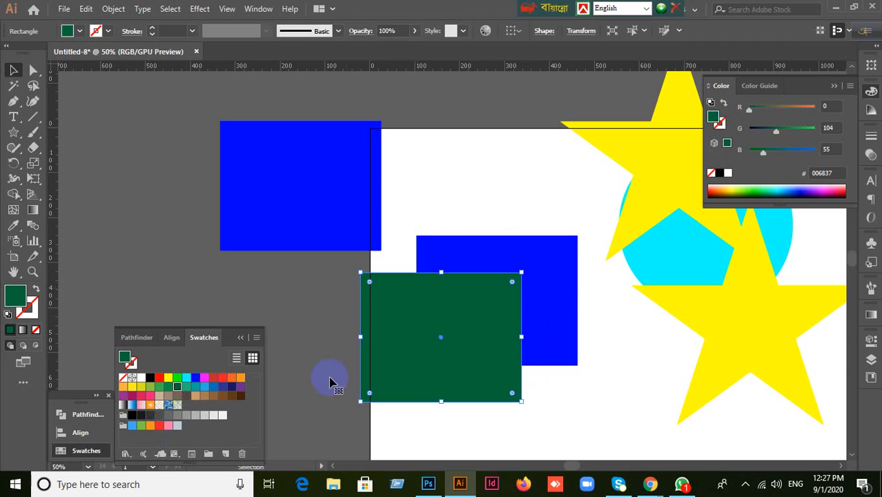
- Select the dark green rectangle together with the blue one behind it and delete both
click(607, 374)
click(559, 282)
click(601, 370)
click(473, 374)
click(557, 339)
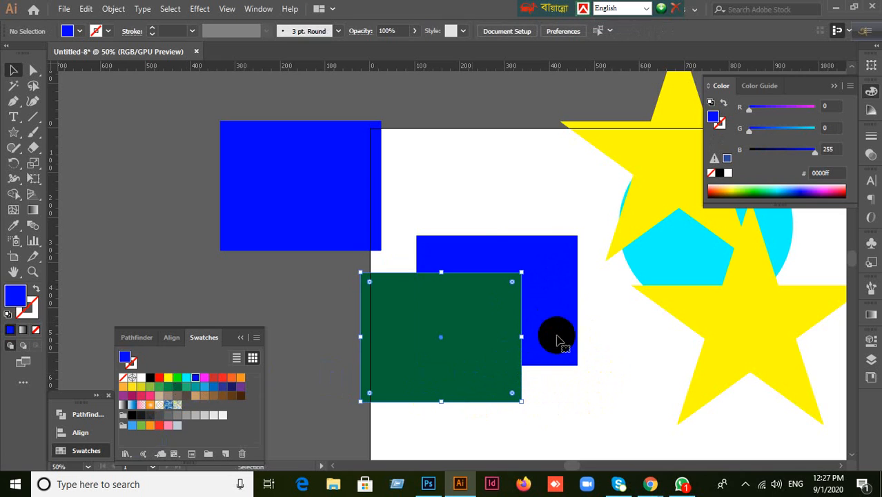
click(614, 372)
click(427, 367)
click(464, 326)
shift+click(478, 261)
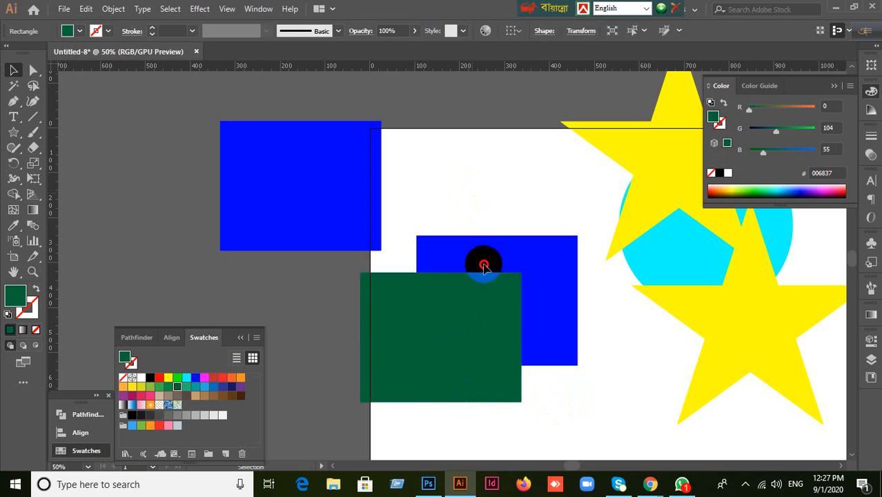
click(499, 338)
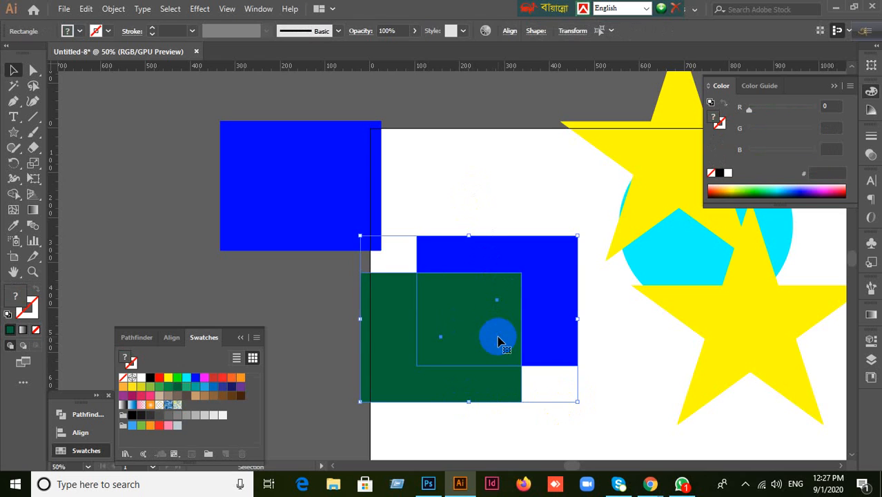
key(Delete)
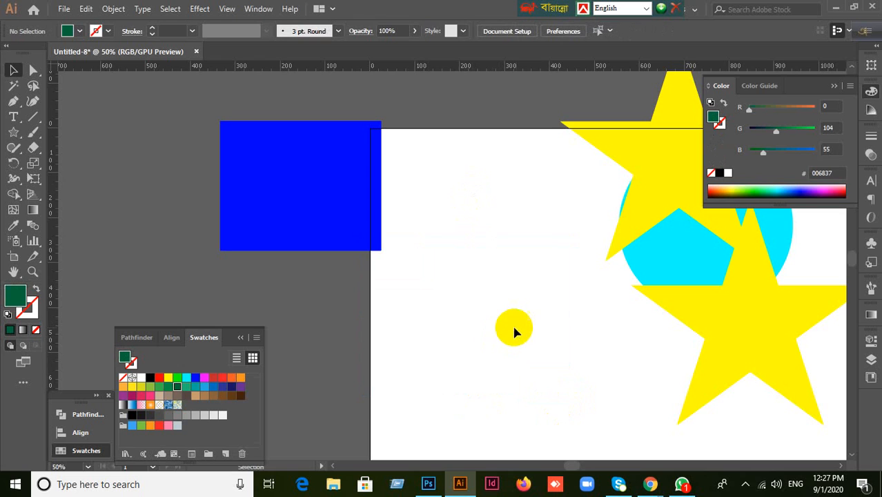
- Delete the remaining blue rectangle at the artboard's left edge
key(space)
drag(559, 323, 379, 360)
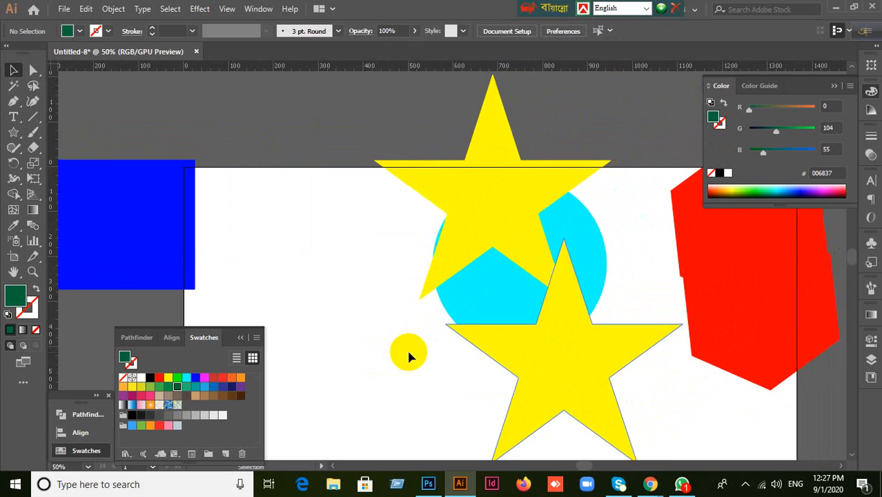
click(241, 339)
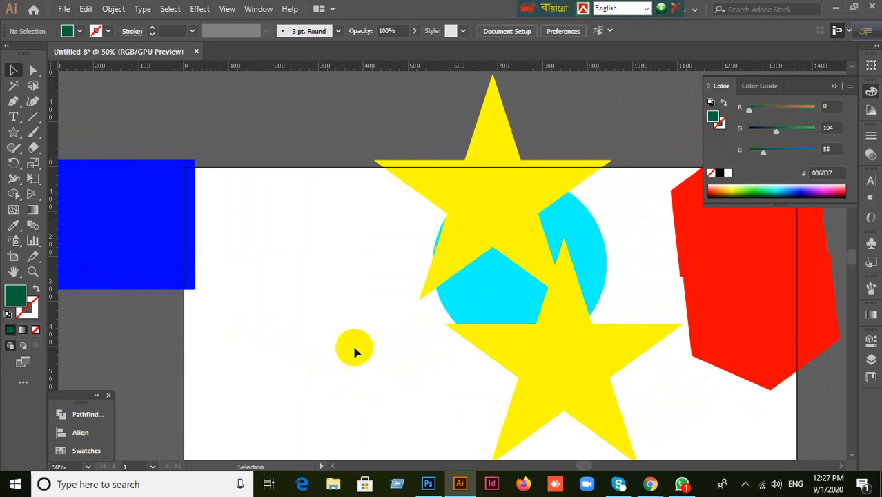
key(space)
drag(410, 356, 331, 356)
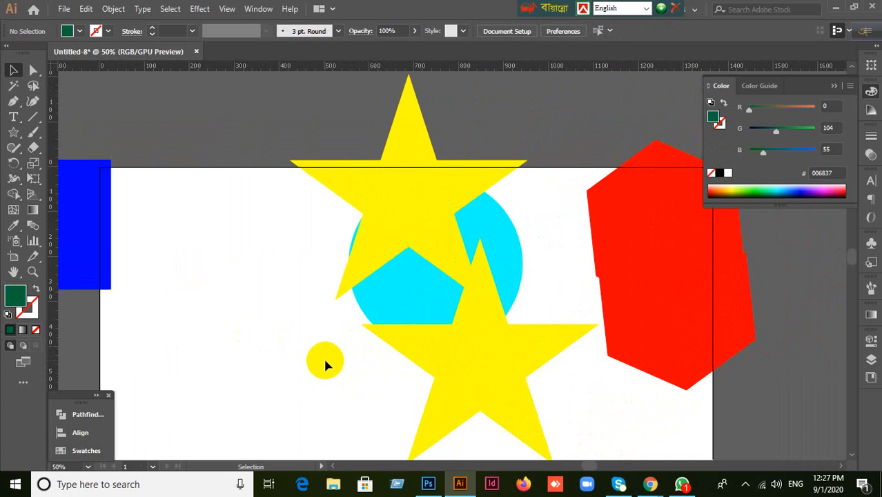
key(space)
drag(283, 349, 395, 345)
drag(177, 251, 307, 254)
key(Delete)
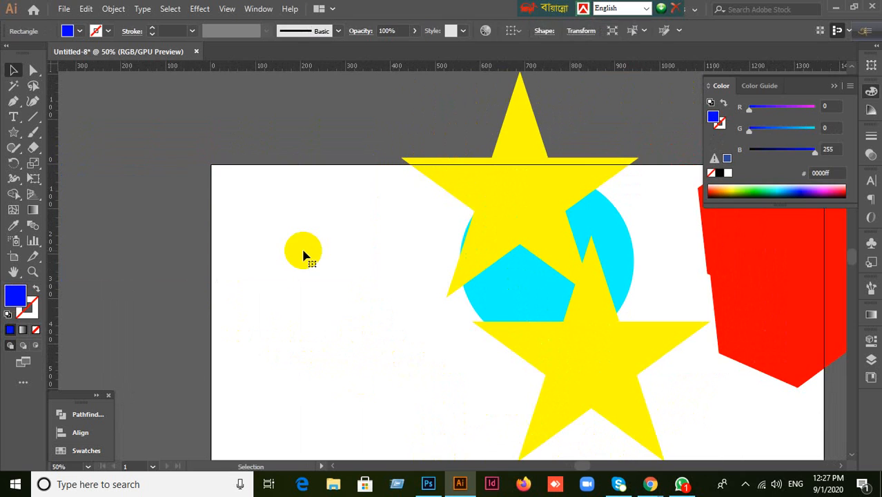
- Delete the lower of the two overlapping red hexagons
scroll(313, 231, down, 1)
key(space)
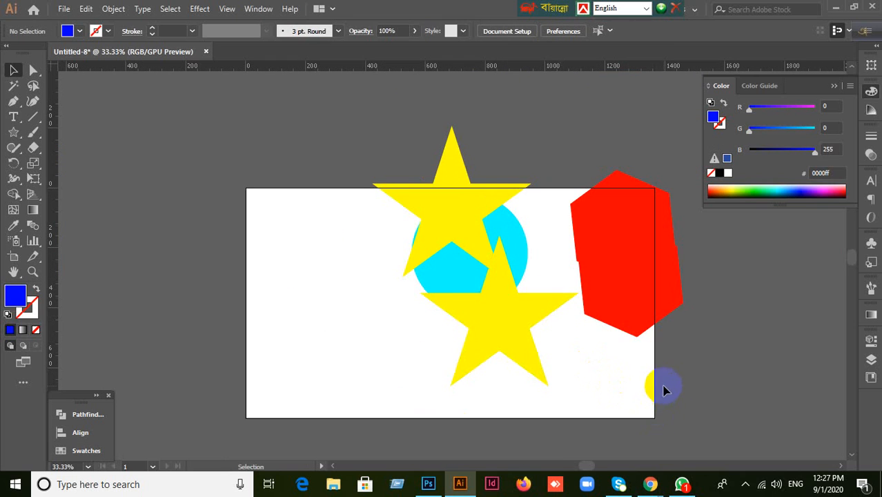
scroll(685, 373, up, 1)
key(space)
drag(597, 355, 554, 412)
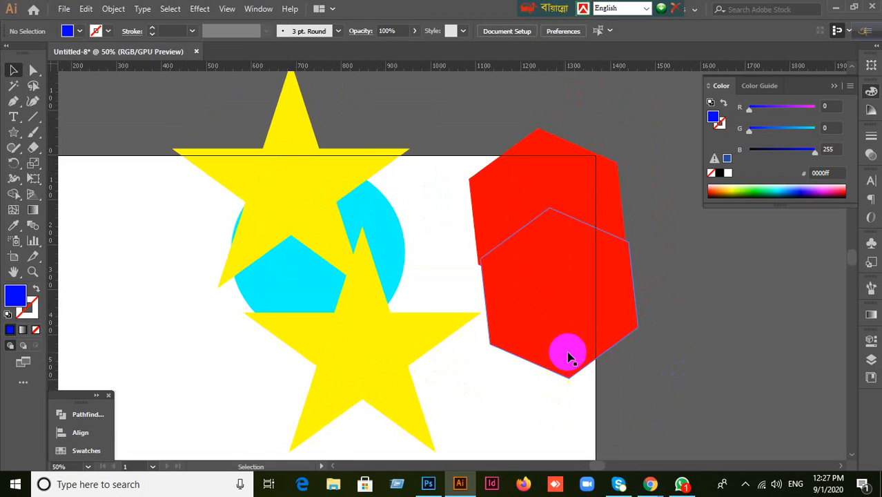
click(567, 352)
key(Delete)
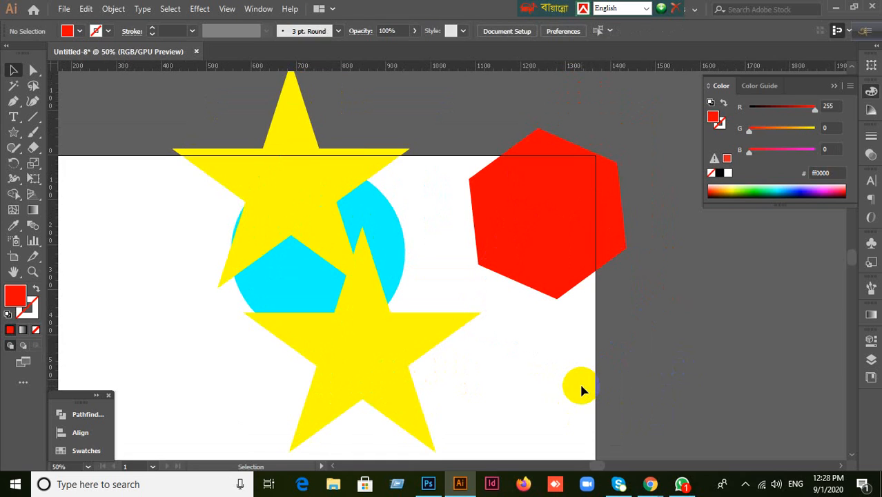
- Paste a copy of the red hexagon in front, try moving it down and right off the artboard, and undo the changes
click(516, 236)
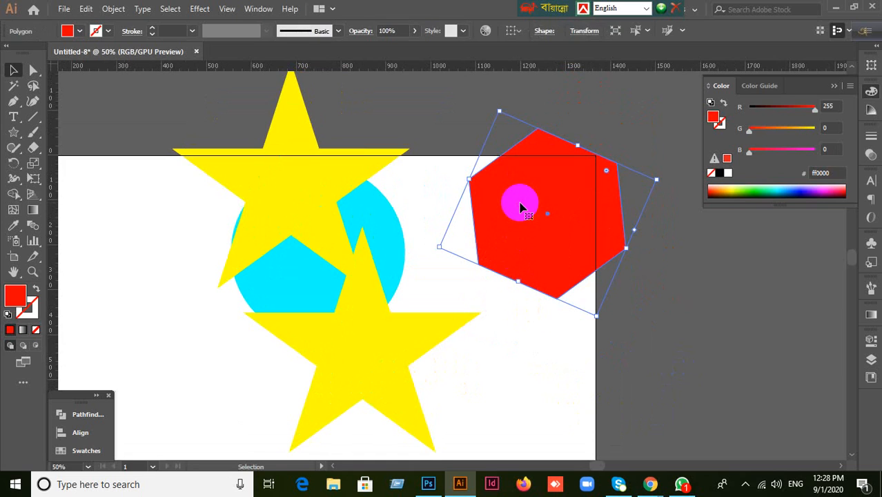
key(ctrl+c)
key(ctrl+f)
drag(520, 204, 607, 267)
key(ctrl+z)
drag(556, 230, 732, 330)
key(ctrl+z)
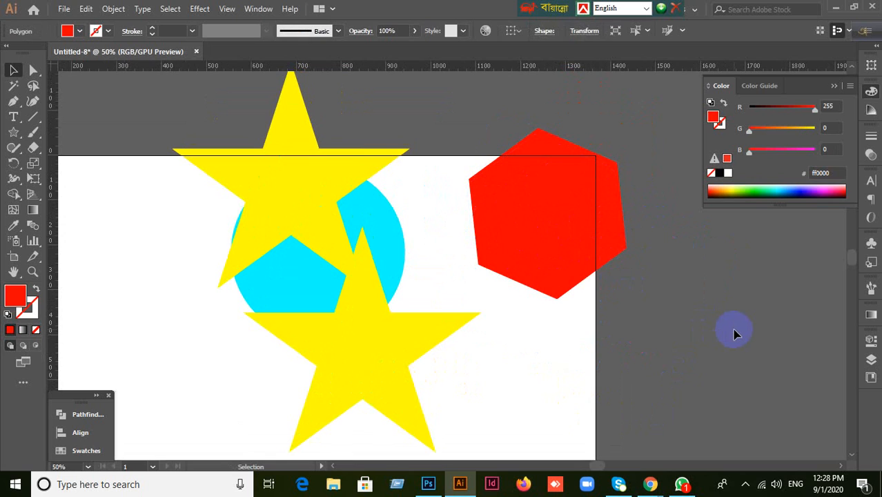
- Copy the red hexagon, paste it in front, offset the copy down and right of the original, and deselect
click(534, 194)
key(ctrl+c)
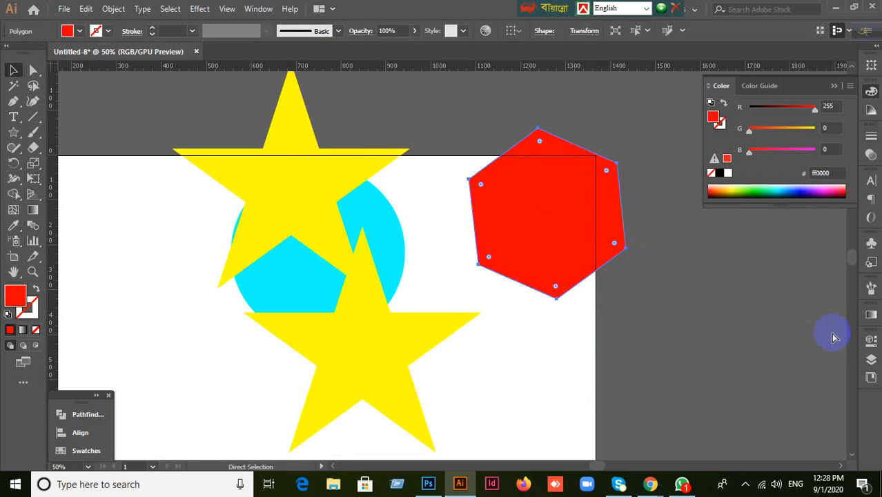
key(ctrl+f)
drag(600, 232, 650, 247)
click(723, 347)
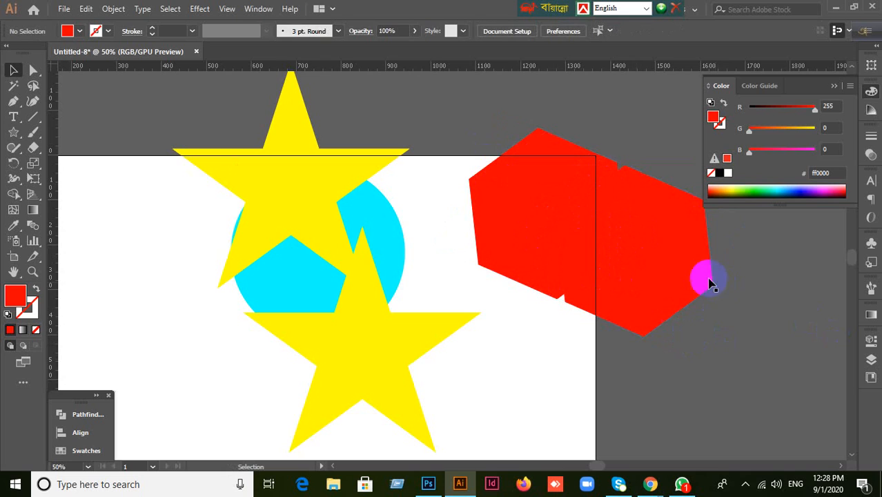
- Delete the offset red hexagon copy, and clear the artboard of the two yellow stars, cyan circle and remaining red hexagon
click(675, 262)
key(Delete)
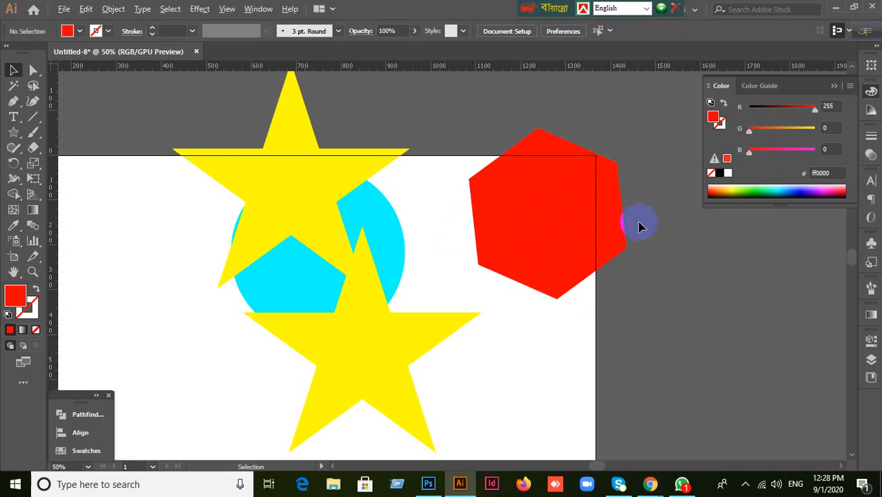
scroll(640, 221, down, 2)
scroll(645, 248, up, 1)
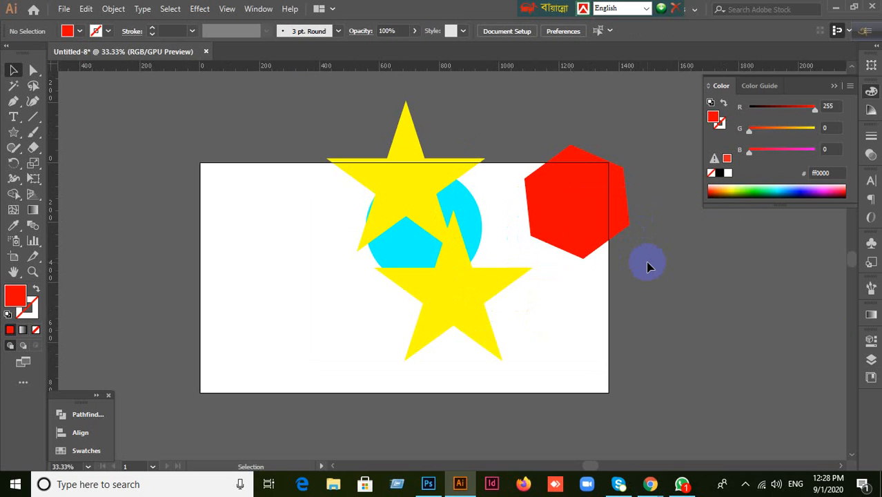
drag(300, 118, 609, 327)
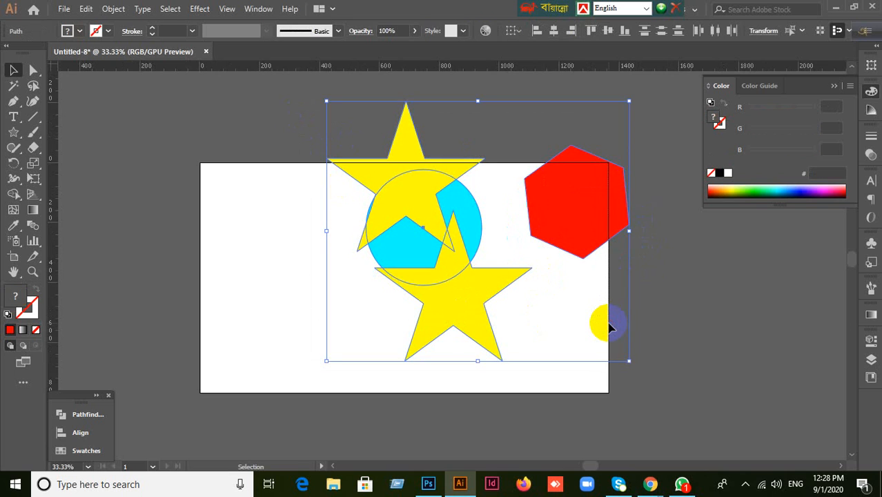
key(Delete)
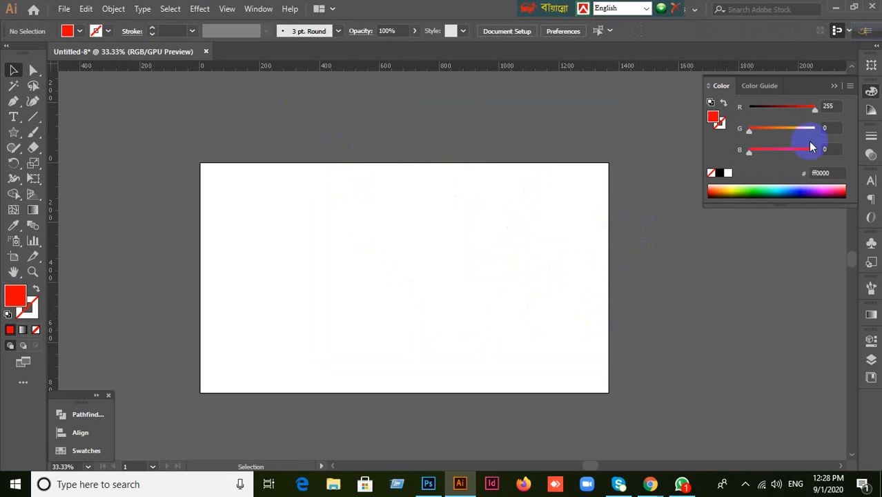
- Collapse the Color panel, and minimize the Illustrator and Google Meet browser windows to show the desktop
click(833, 86)
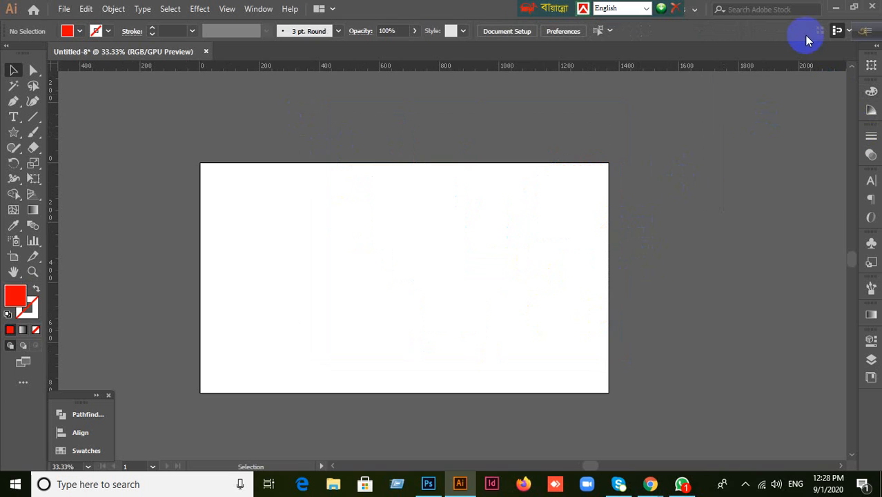
click(839, 7)
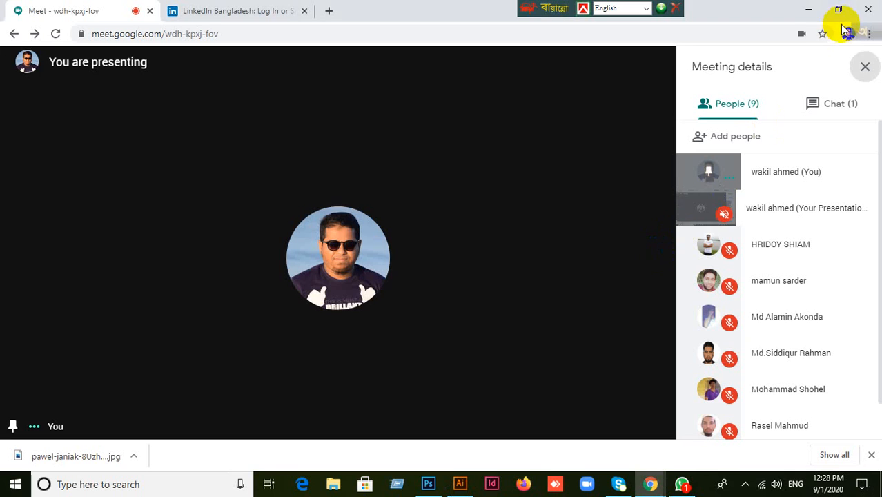
click(811, 9)
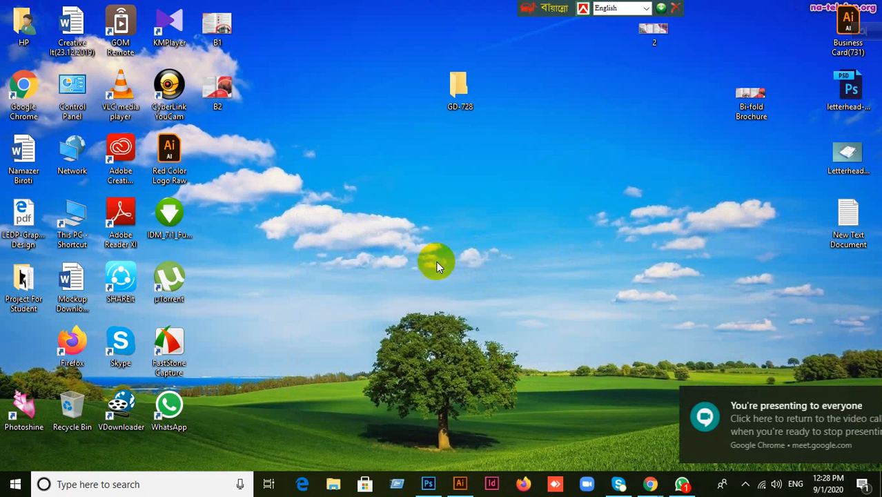